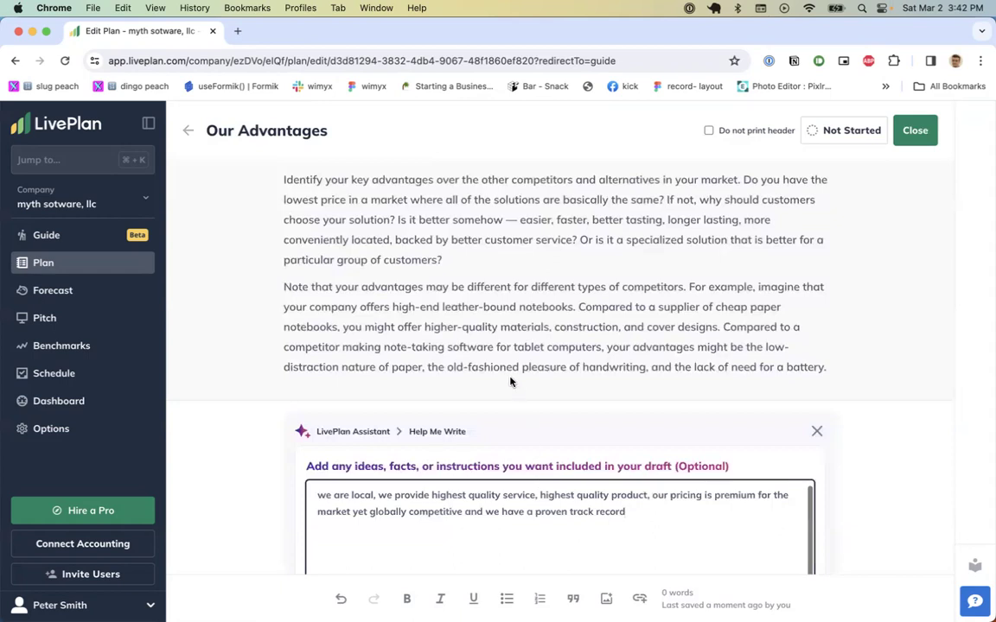
# Step: Generate an AI draft of Our Advantages from the listed strengths and insert it into the plan
pyautogui.click(347, 410)
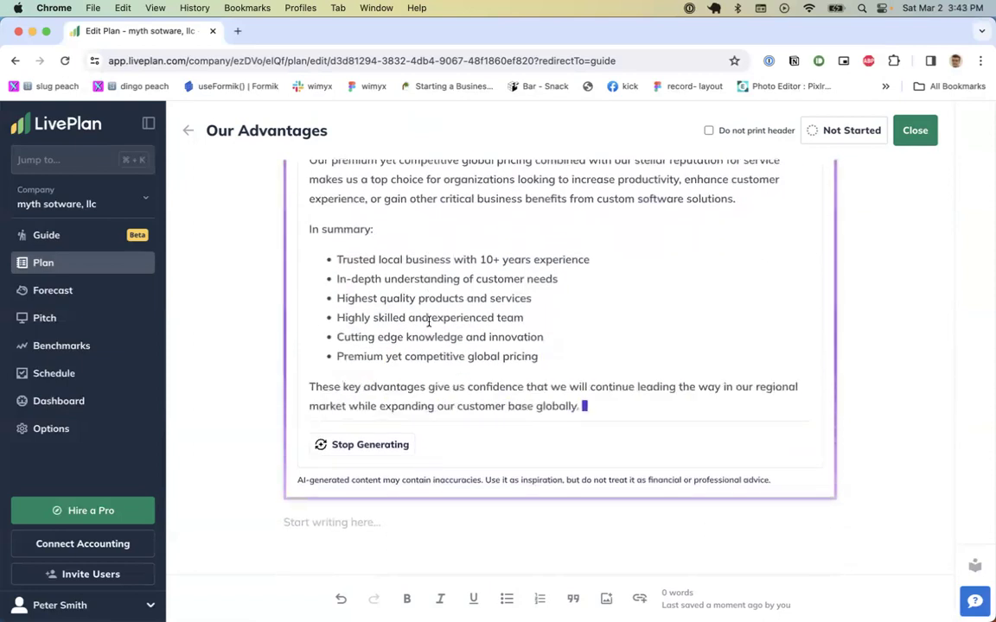
pyautogui.click(368, 446)
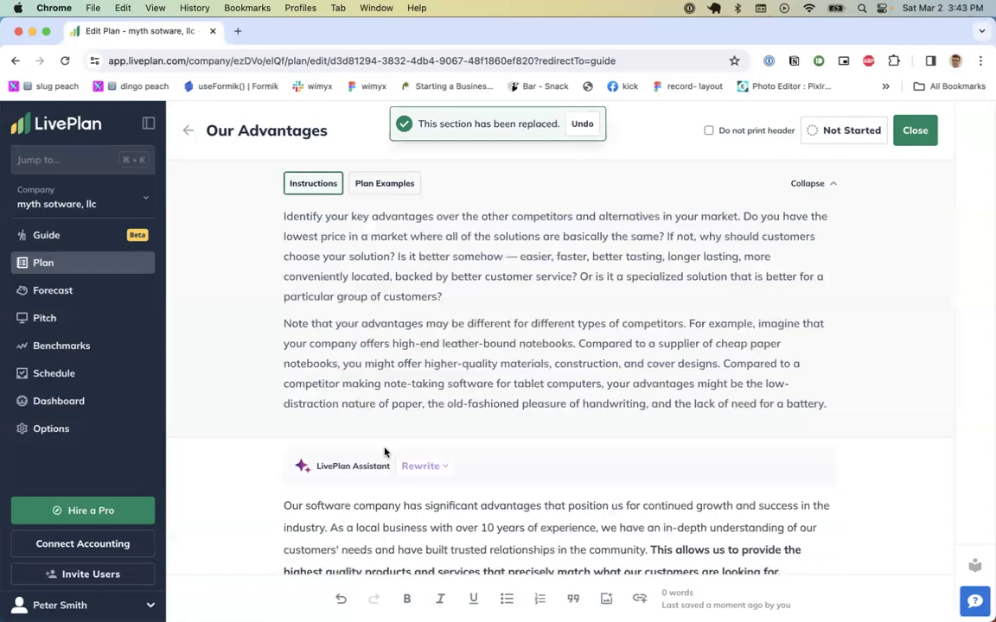
pyautogui.scroll(-5, 385, 447)
pyautogui.scroll(-3, 384, 447)
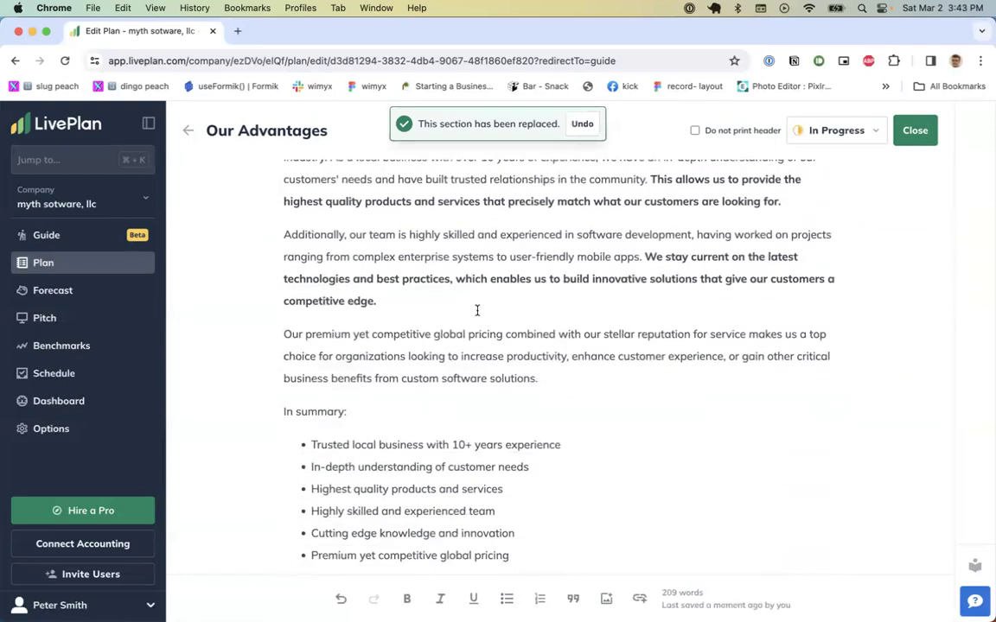
pyautogui.scroll(-1, 457, 271)
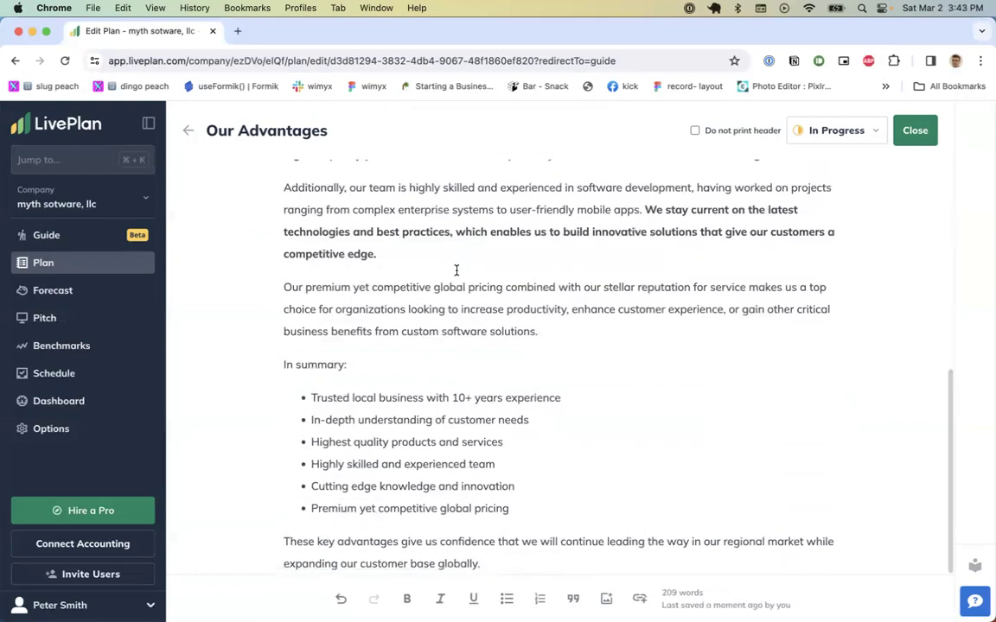
pyautogui.scroll(4, 456, 271)
pyautogui.scroll(5, 456, 271)
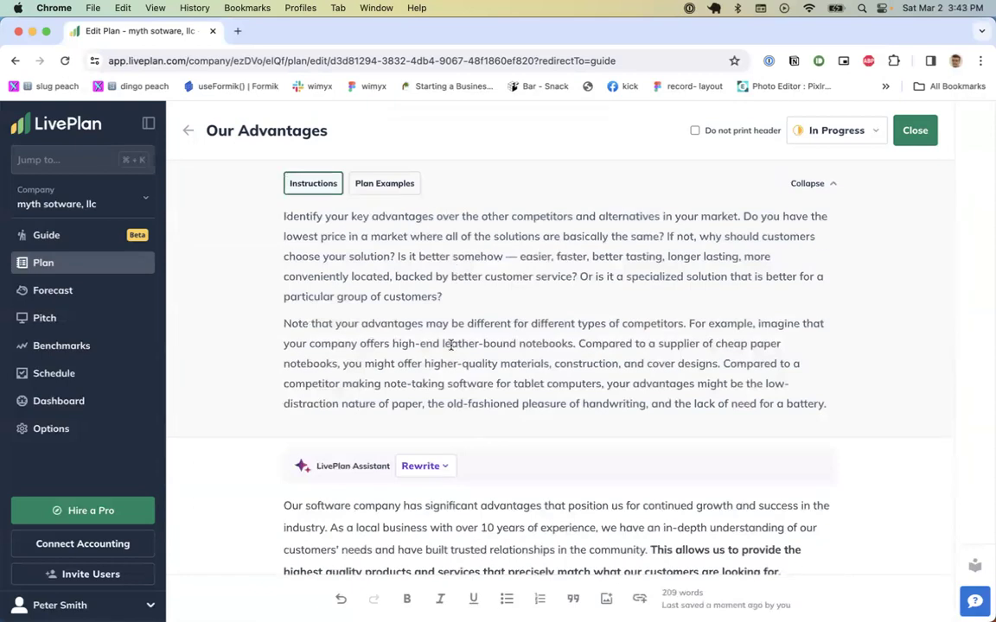
pyautogui.click(432, 466)
pyautogui.scroll(-3, 456, 432)
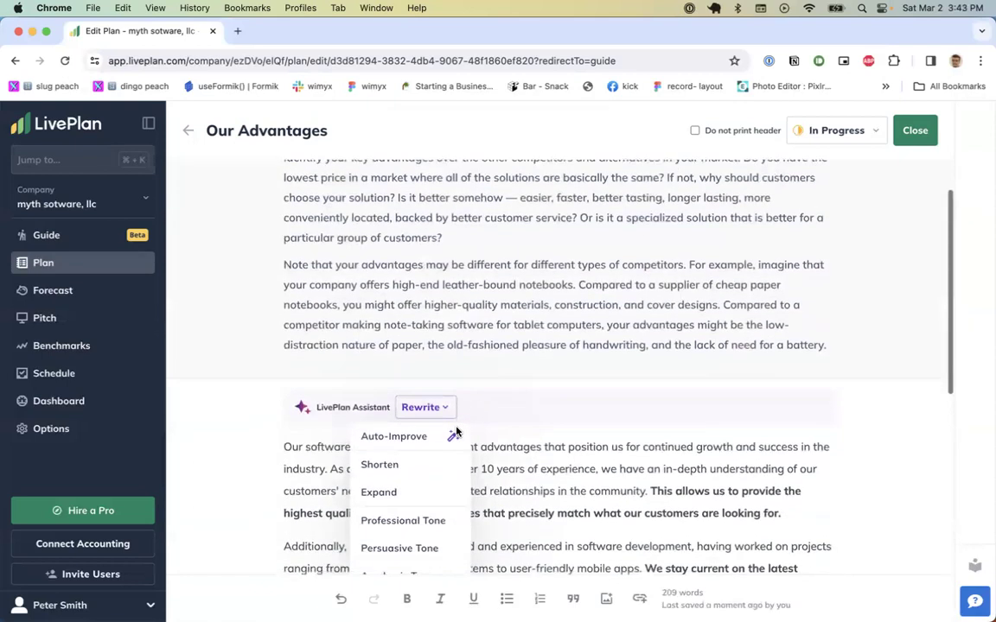
pyautogui.scroll(-2, 452, 427)
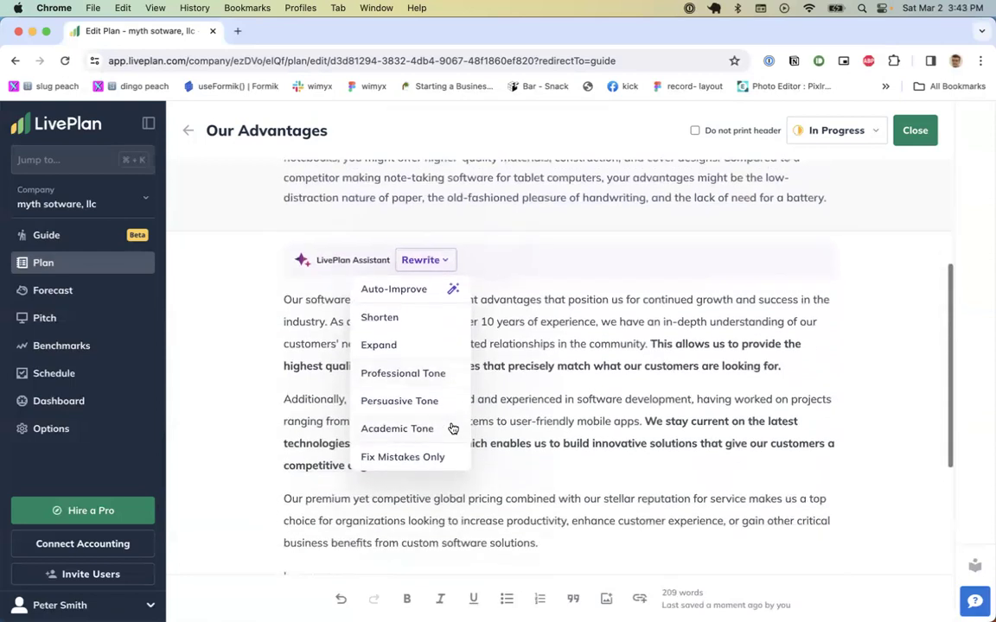
pyautogui.scroll(1, 423, 408)
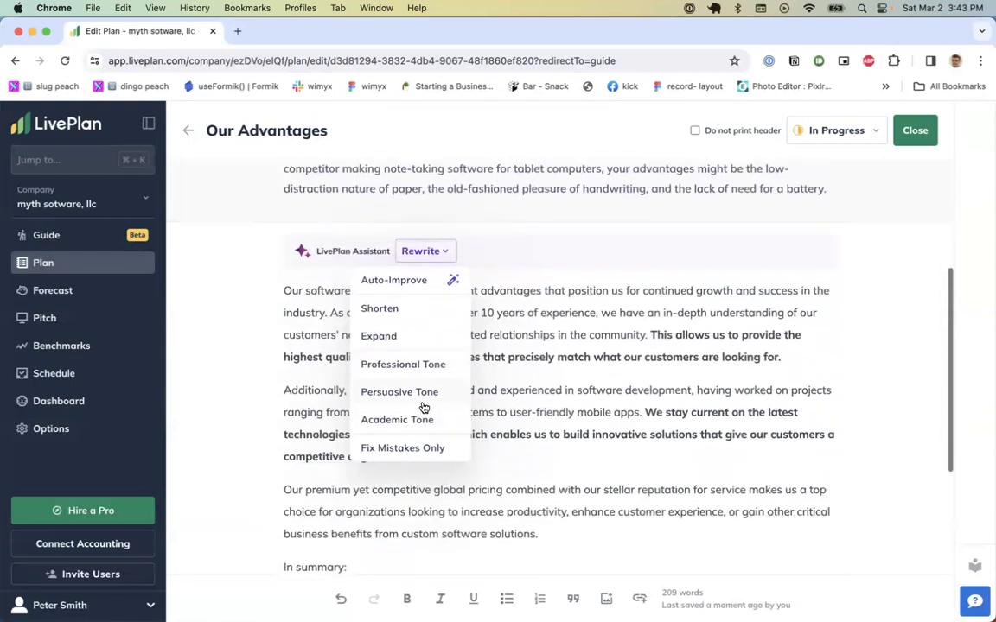
pyautogui.click(490, 377)
pyautogui.scroll(-6, 490, 377)
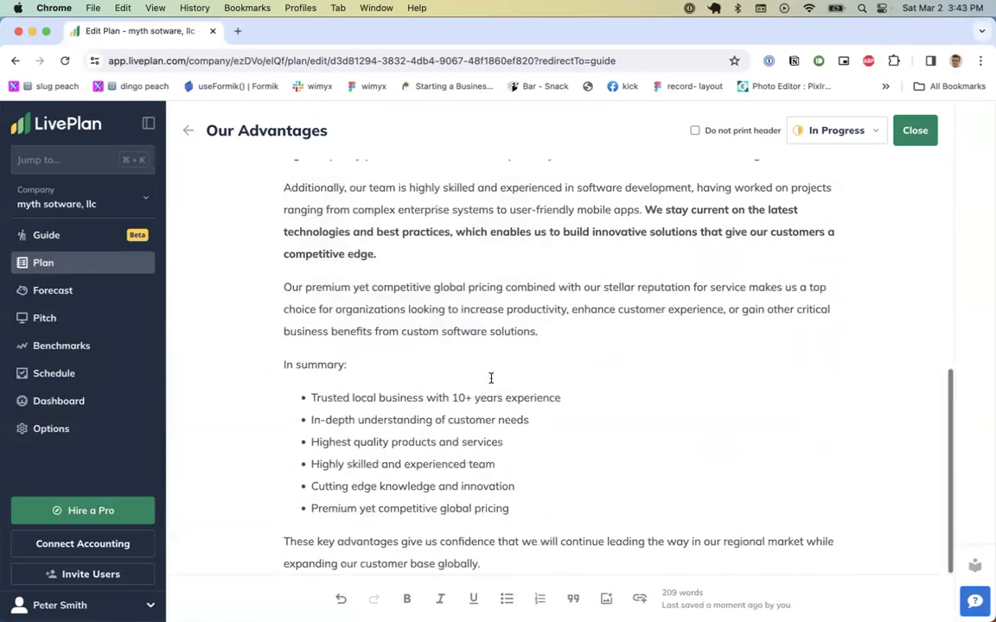
pyautogui.scroll(10, 491, 378)
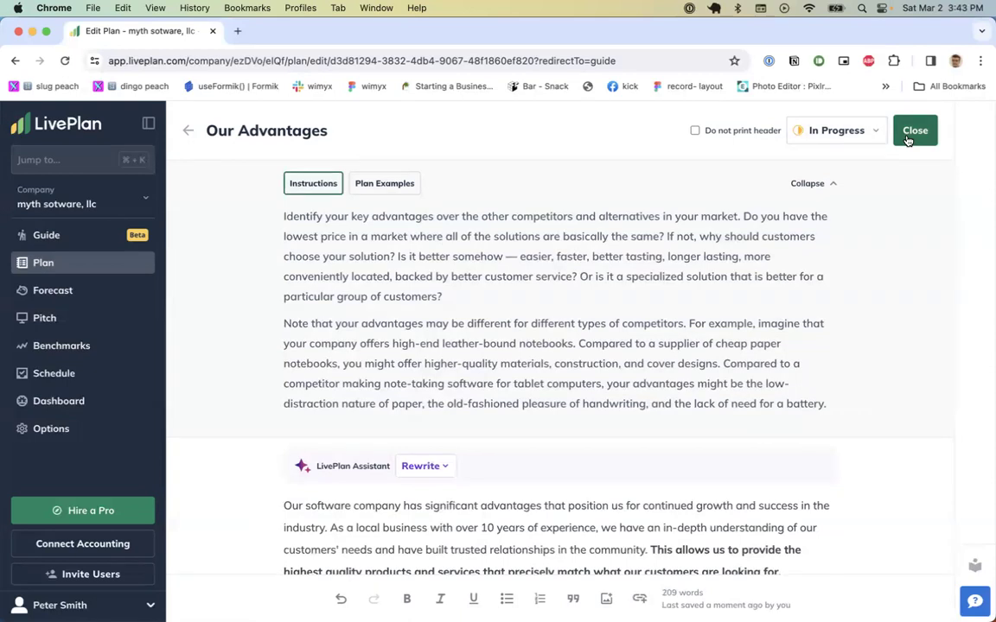
# Step: Close the Our Advantages editor and return to the Guide page
pyautogui.click(915, 131)
pyautogui.scroll(3, 669, 220)
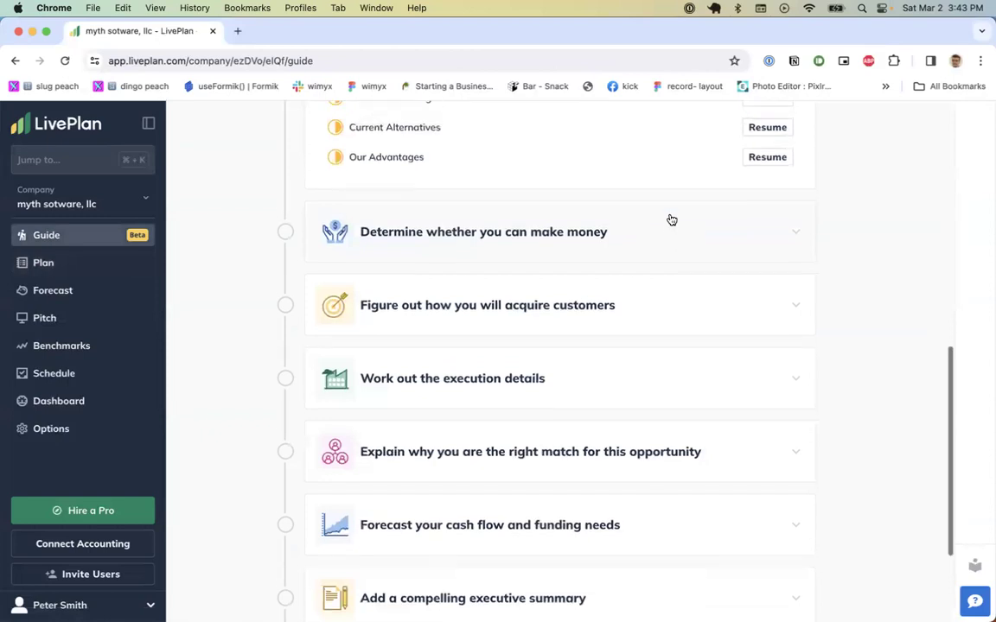
pyautogui.scroll(4, 672, 220)
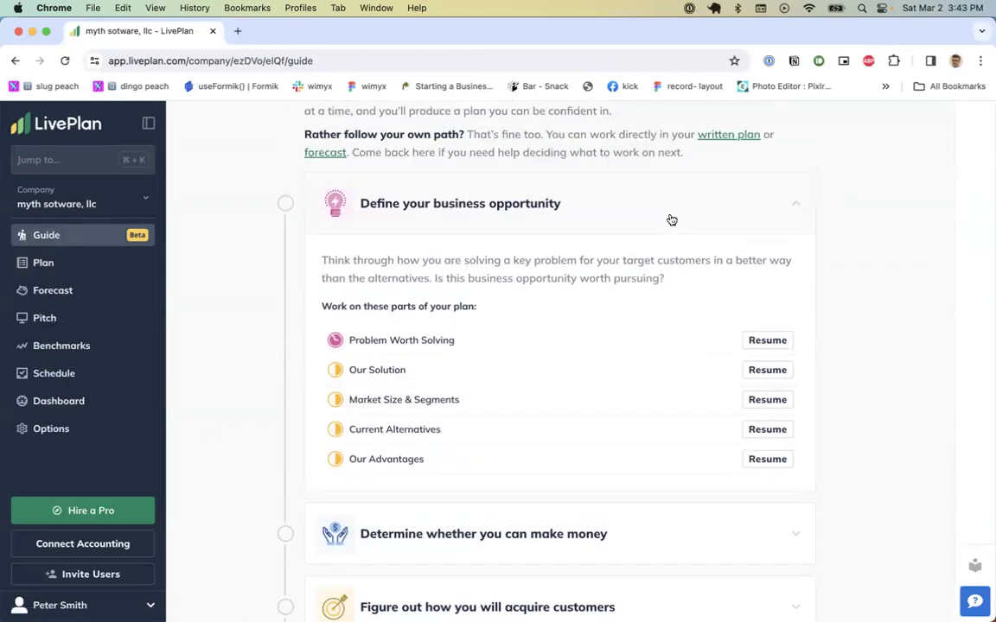
pyautogui.scroll(1, 671, 219)
pyautogui.scroll(-10, 672, 220)
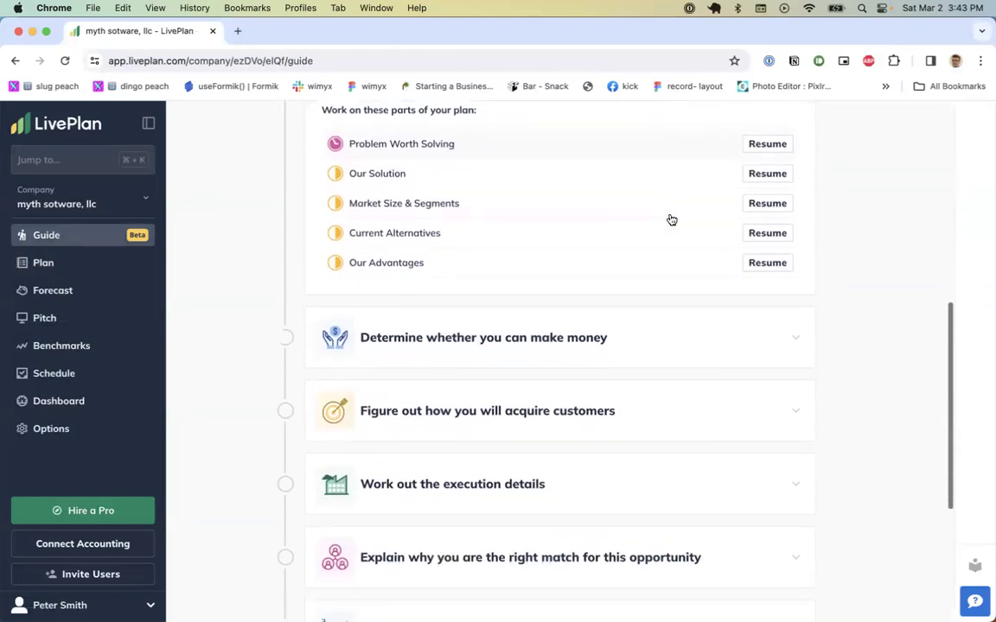
pyautogui.scroll(3, 672, 220)
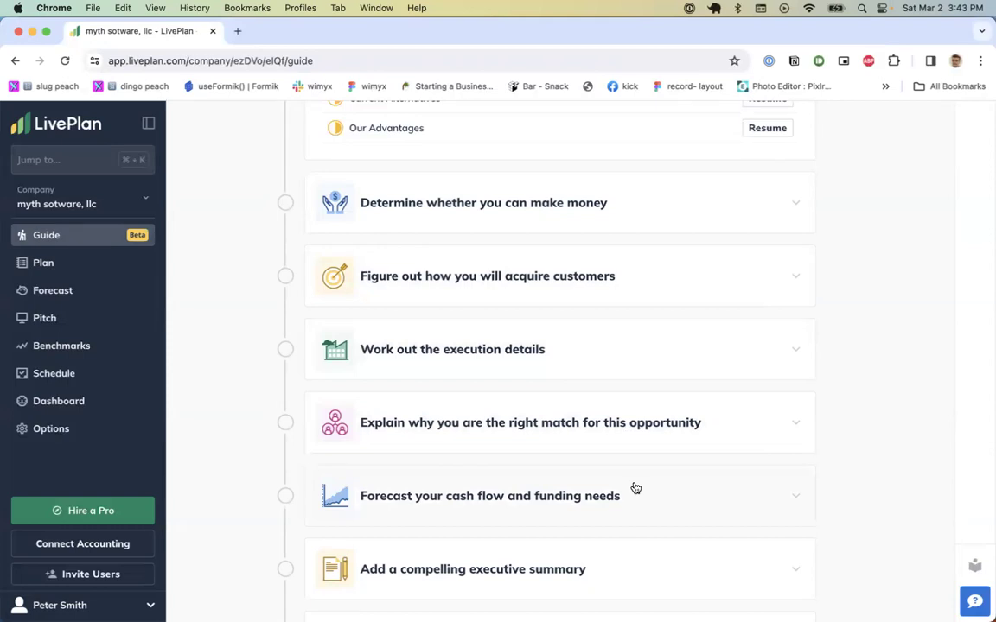
pyautogui.scroll(-1, 636, 489)
pyautogui.scroll(-2, 634, 536)
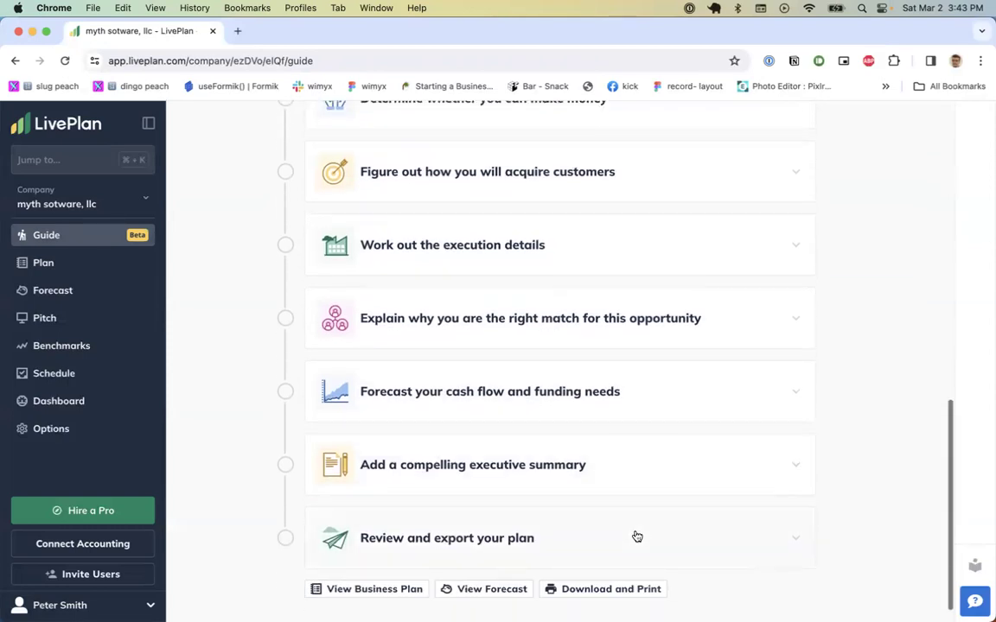
pyautogui.scroll(5, 636, 536)
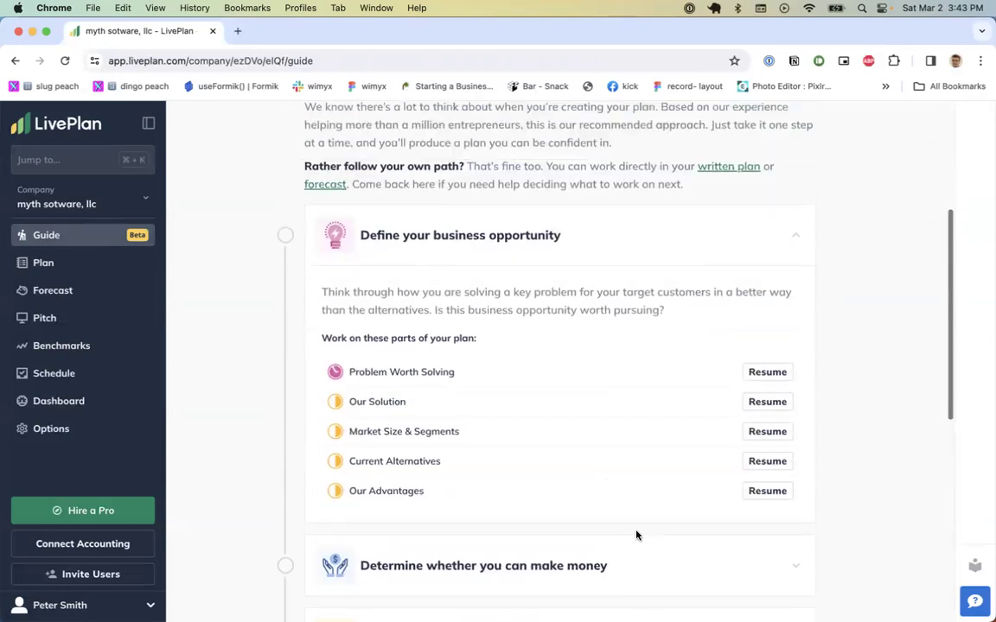
# Step: Expand 'Determine whether you can make money' and start its Forecast → Revenue part
pyautogui.click(638, 572)
pyautogui.scroll(-2, 636, 575)
pyautogui.scroll(-6, 636, 575)
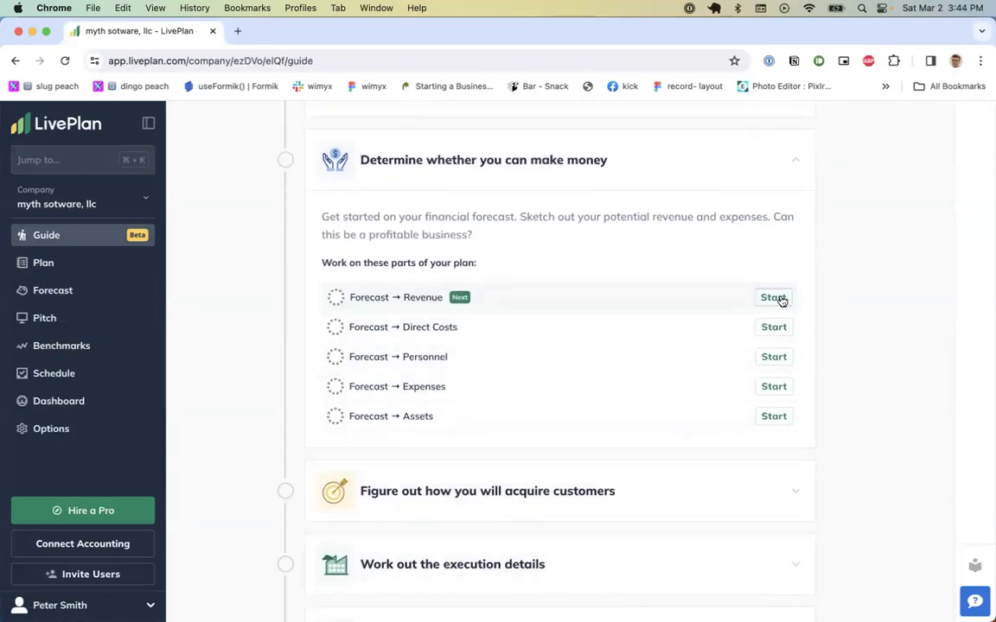
pyautogui.click(774, 298)
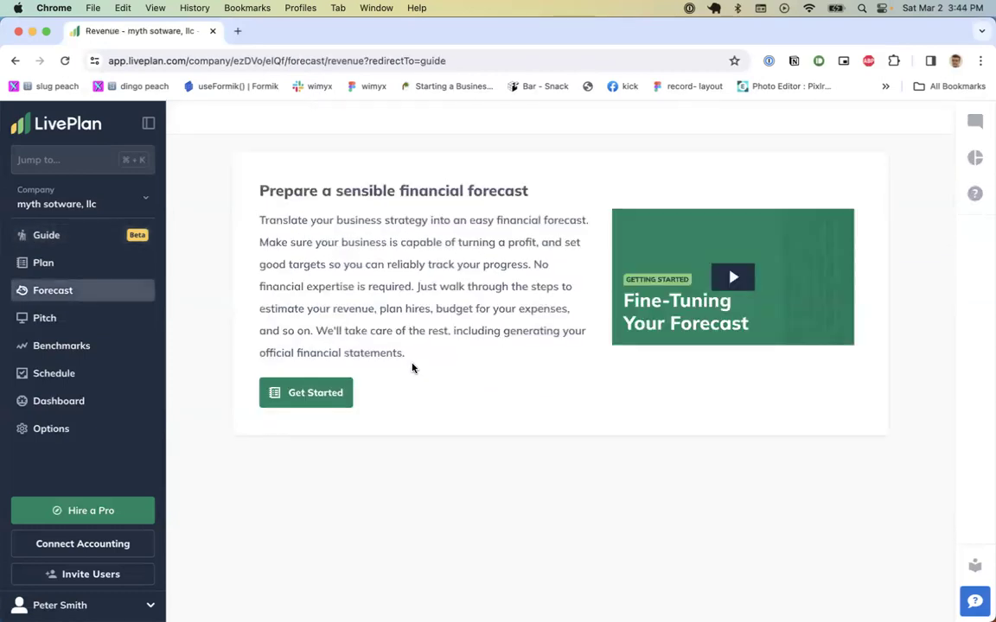
# Step: Begin the forecast from scratch and add a new revenue stream named 'services'
pyautogui.click(328, 393)
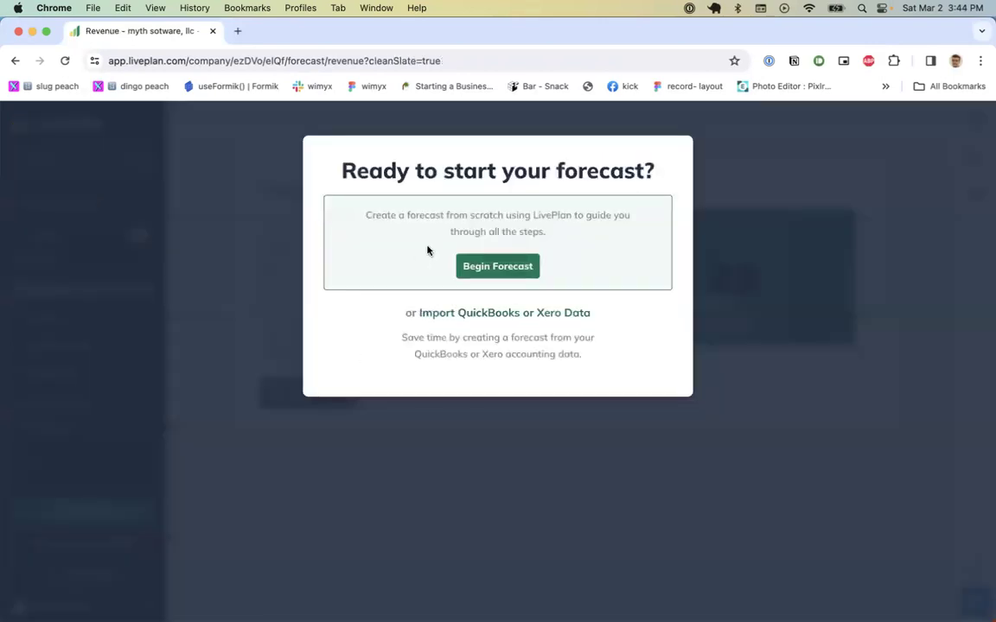
pyautogui.click(481, 268)
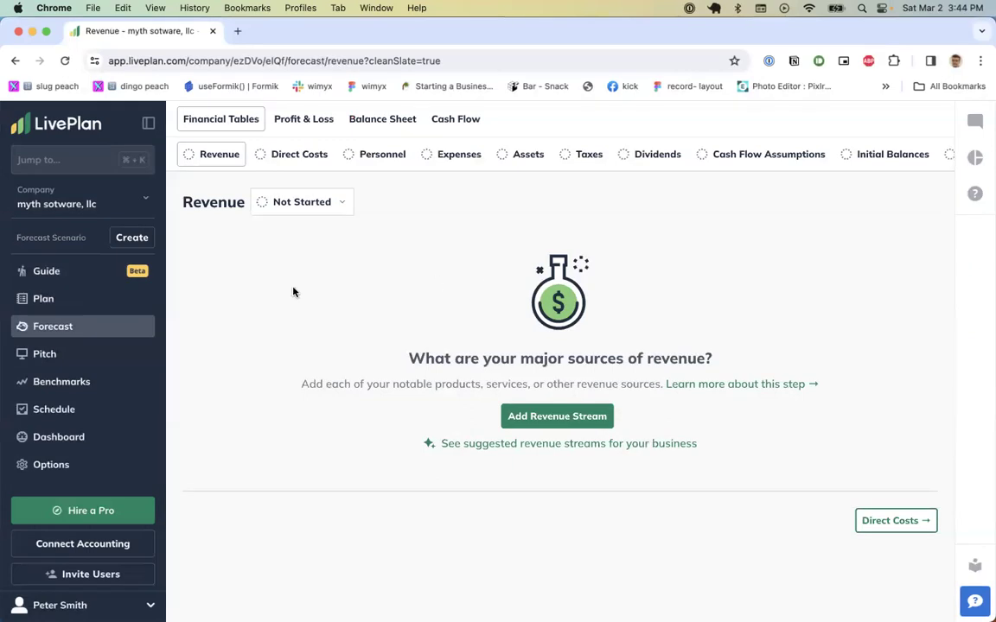
pyautogui.click(593, 422)
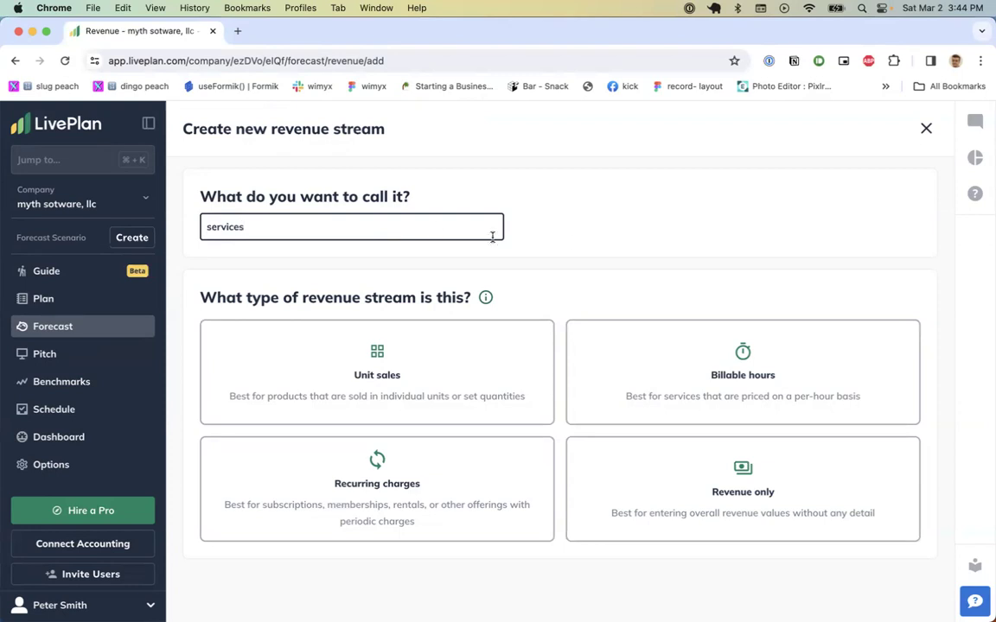
# Step: Create 'services' as billable hours: 200 hours monthly from Jan 2024 at $200 per hour
pyautogui.click(610, 408)
pyautogui.scroll(-1, 440, 296)
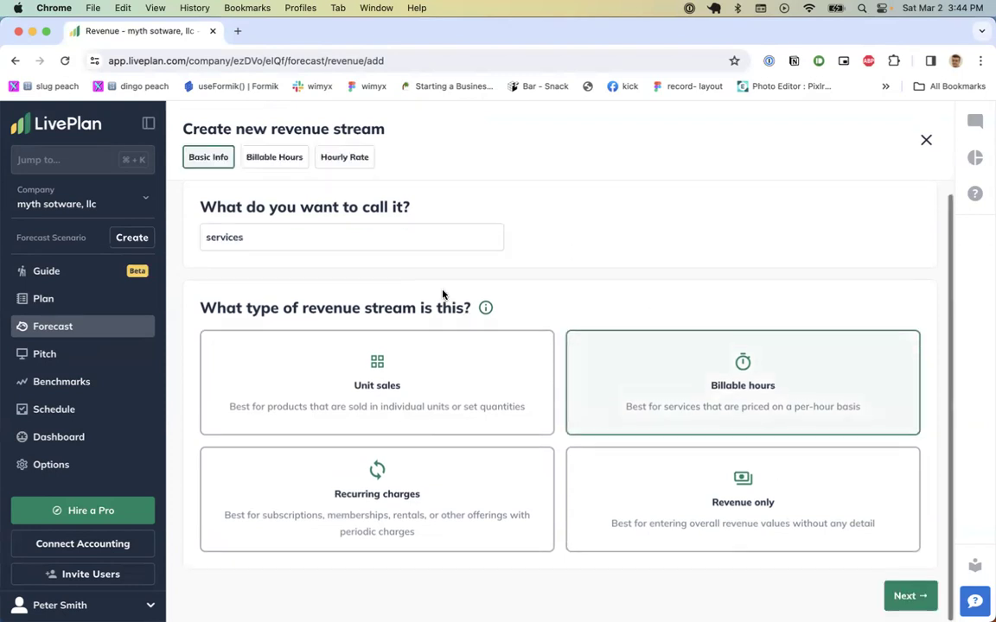
pyautogui.click(907, 596)
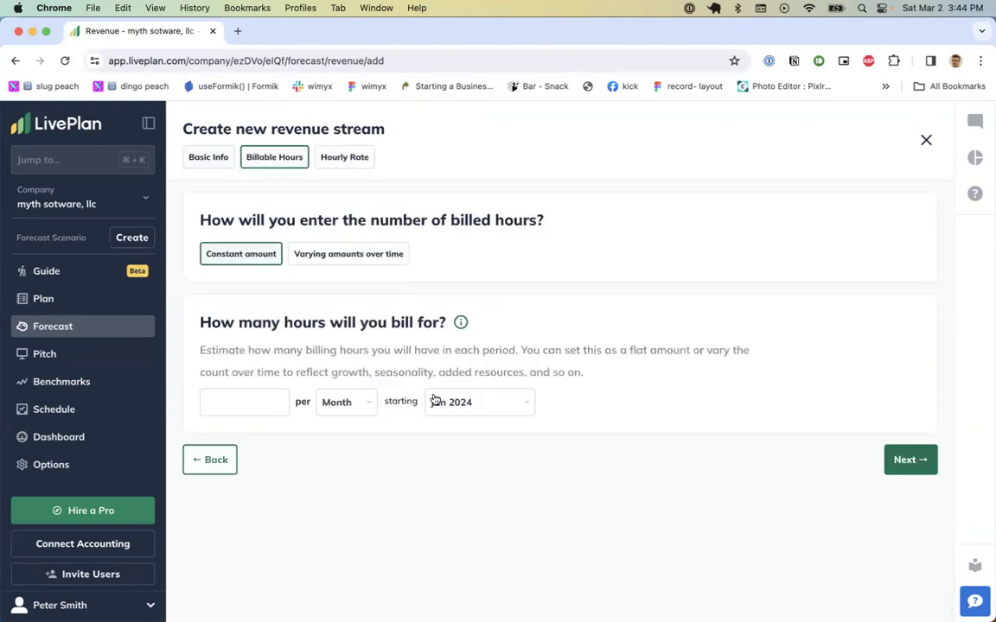
pyautogui.click(266, 400)
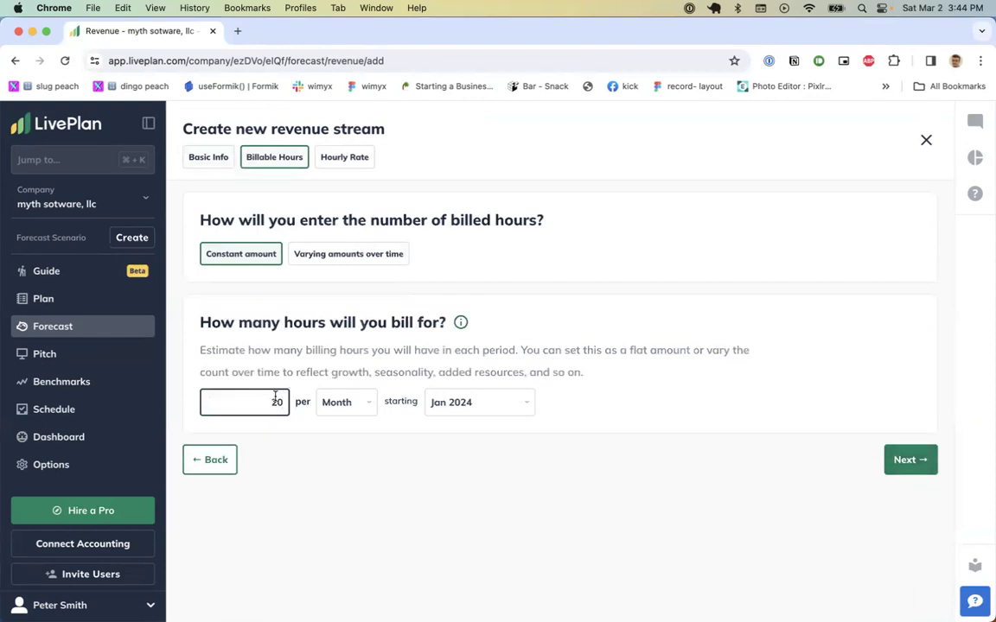
pyautogui.click(415, 453)
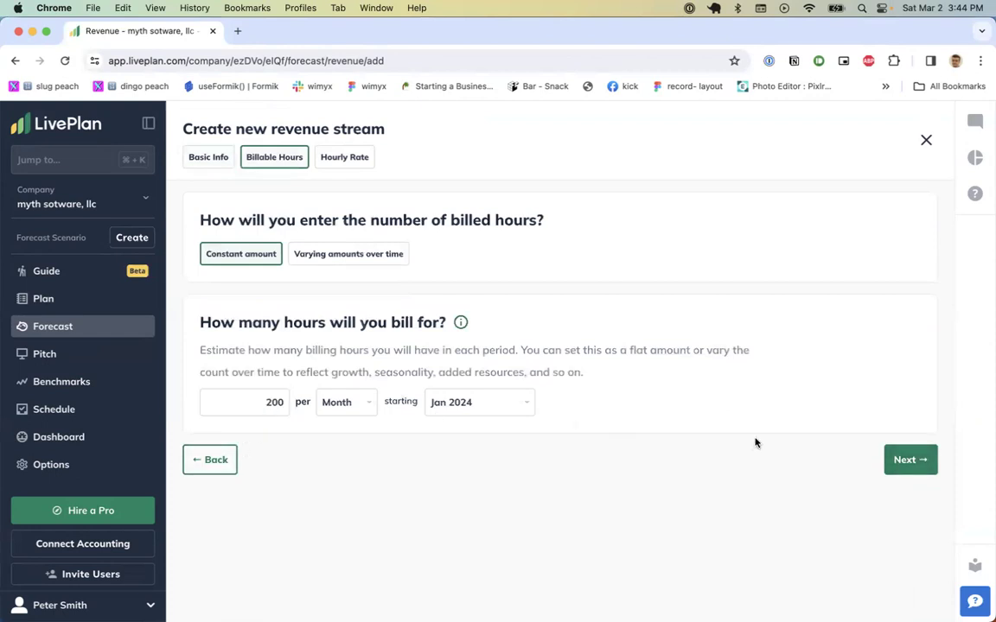
pyautogui.click(905, 464)
pyautogui.click(288, 394)
pyautogui.write('200')
pyautogui.click(902, 471)
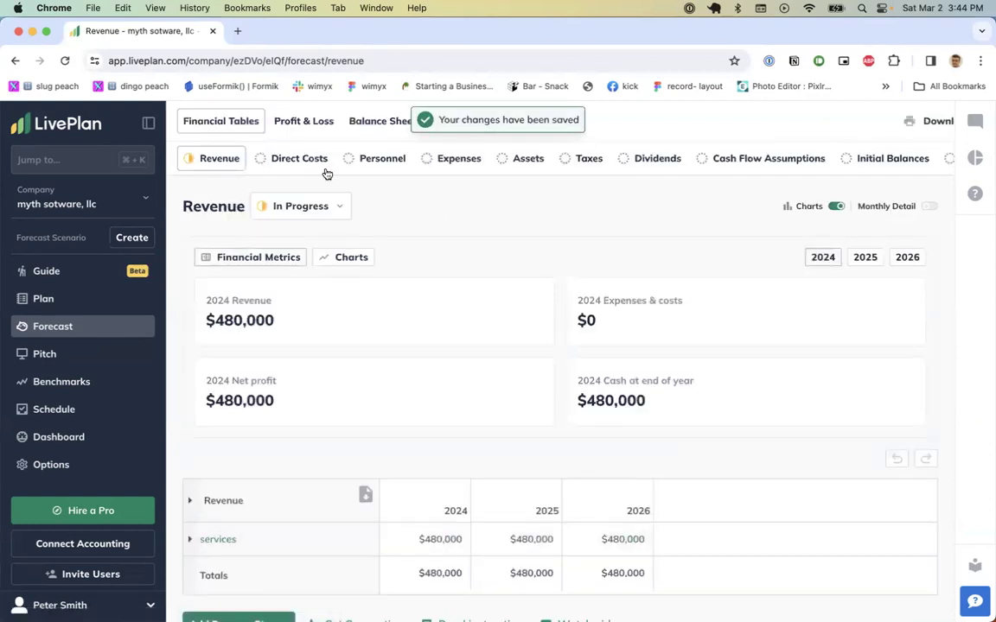
# Step: On Direct Costs, add the suggested Software Developers and Documentation Writers costs
pyautogui.click(295, 168)
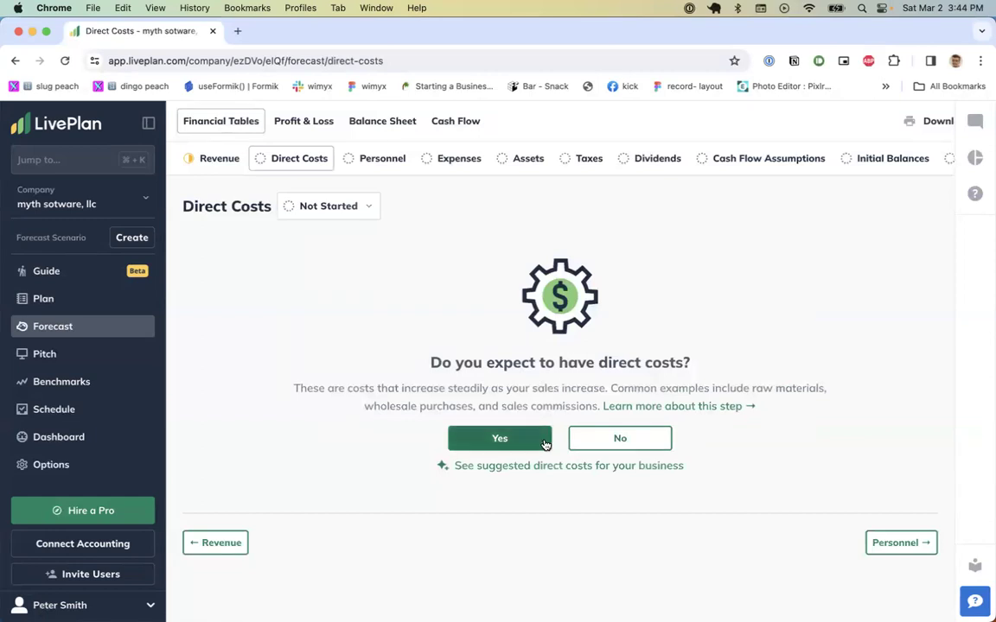
pyautogui.click(589, 467)
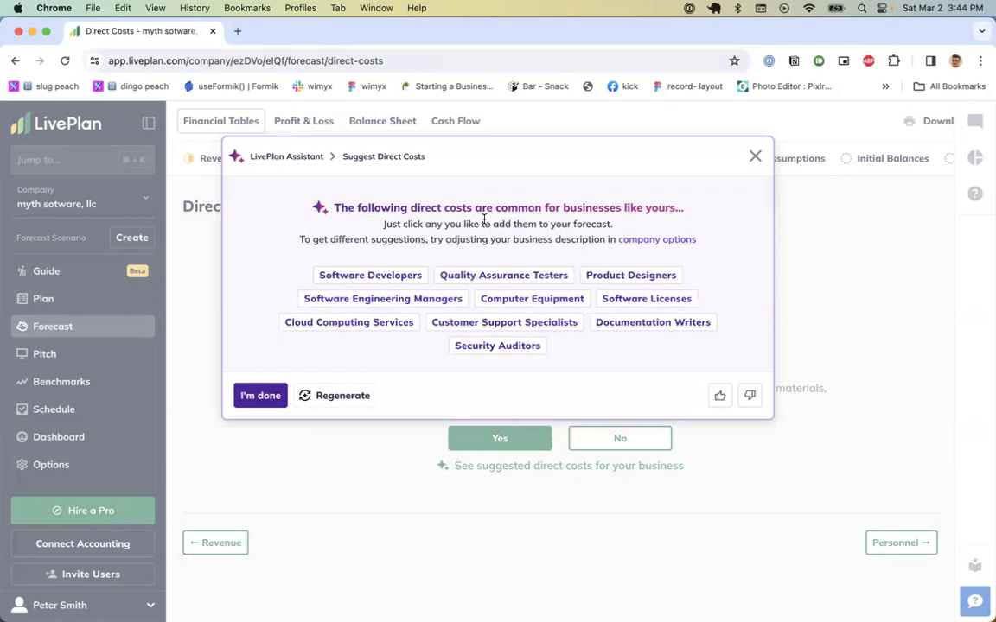
pyautogui.click(413, 275)
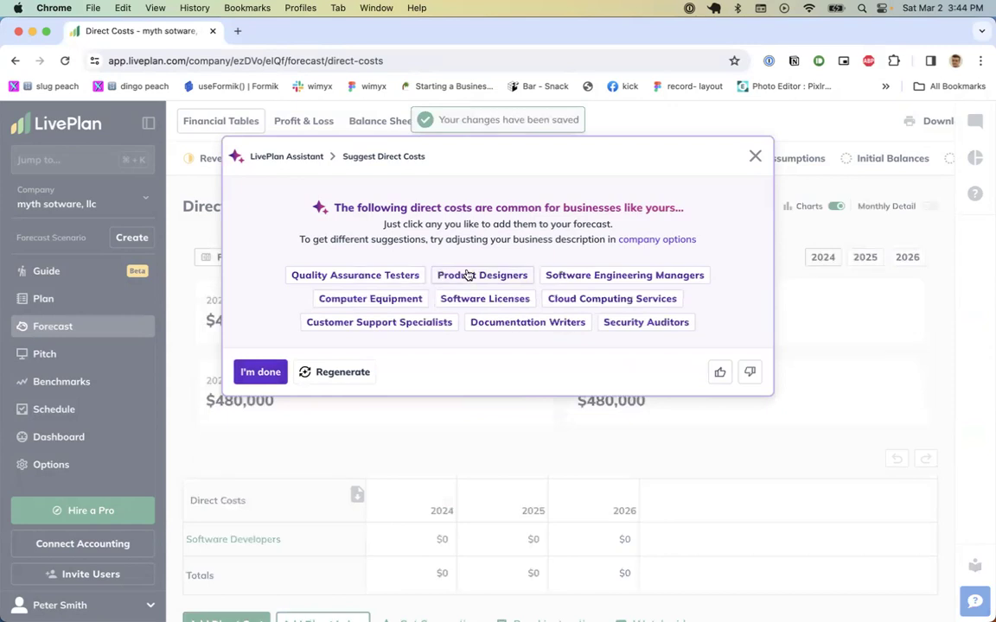
pyautogui.click(482, 322)
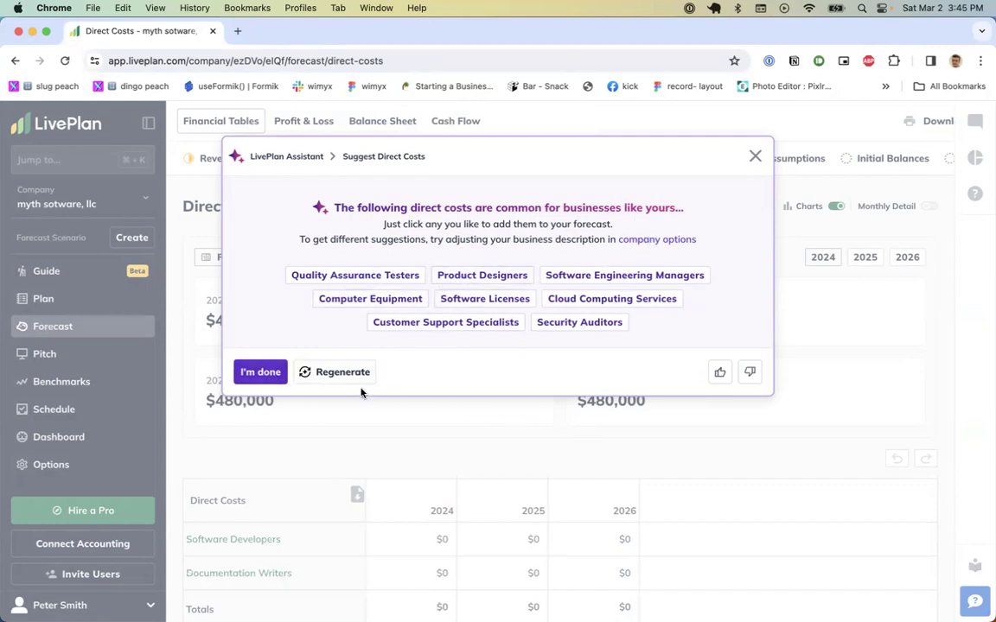
pyautogui.click(261, 371)
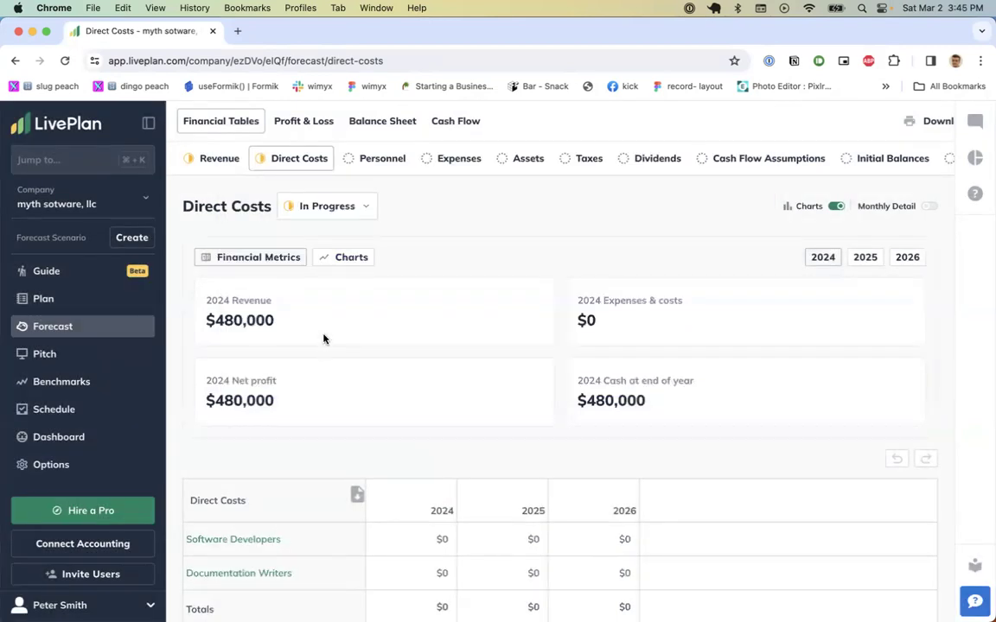
pyautogui.scroll(-3, 323, 339)
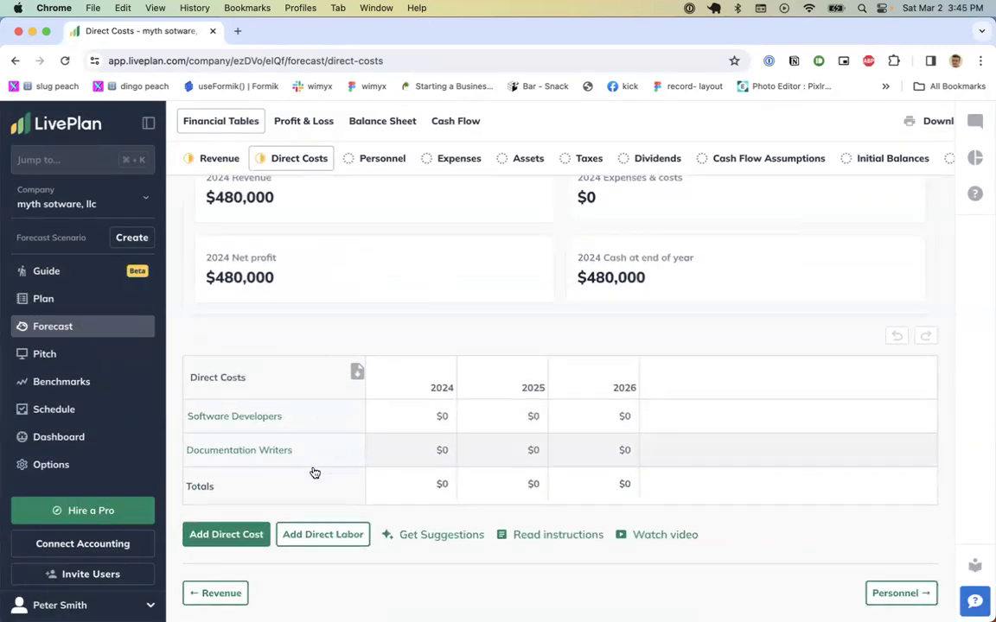
# Step: Set Software Developers to $2,000 per month ($24,000 yearly) and save
pyautogui.click(268, 418)
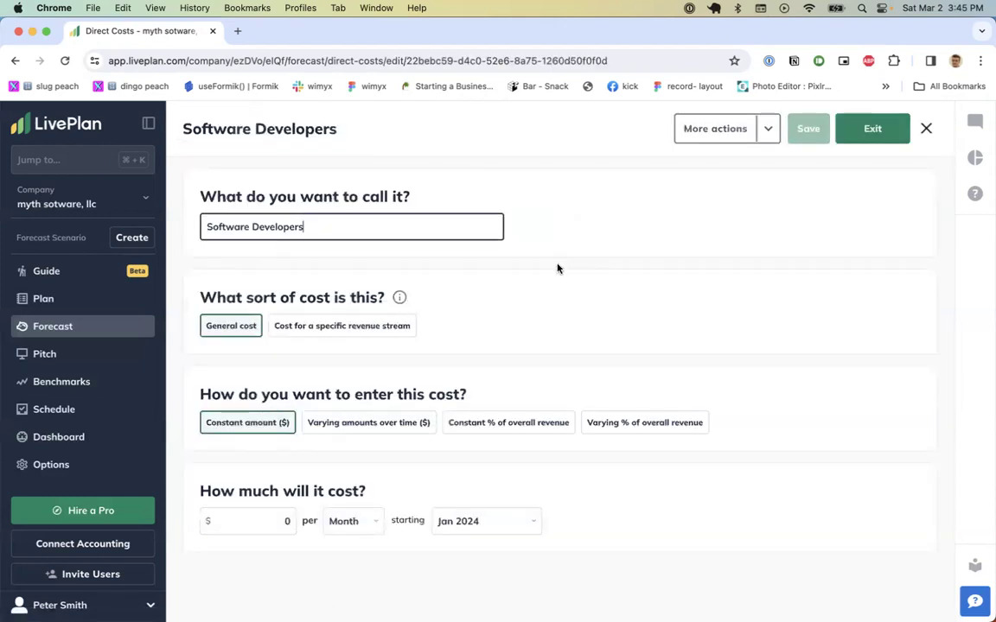
pyautogui.press('Escape')
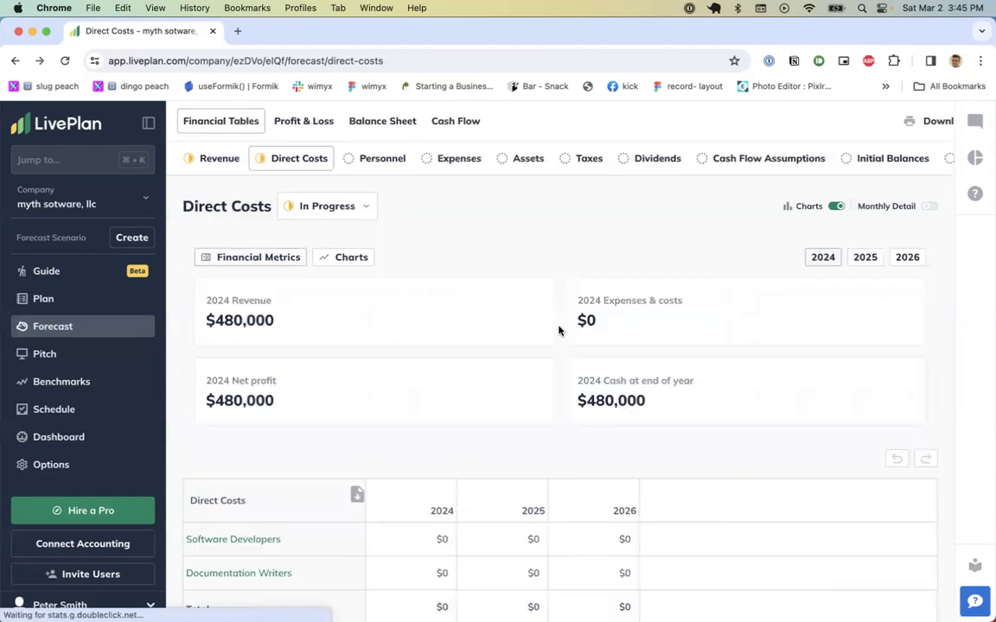
pyautogui.scroll(-3, 458, 447)
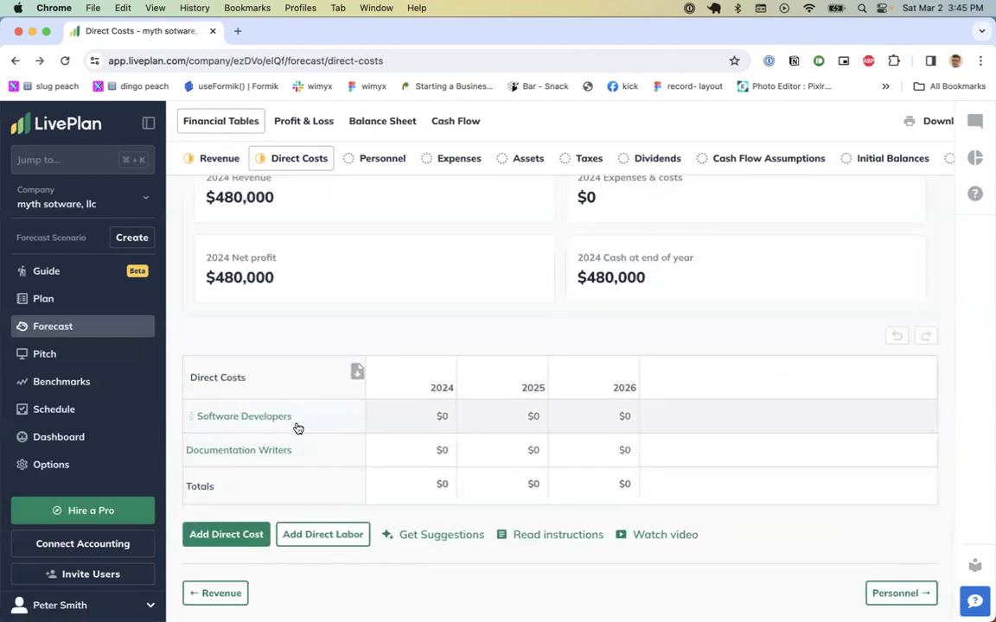
pyautogui.click(280, 418)
pyautogui.click(249, 512)
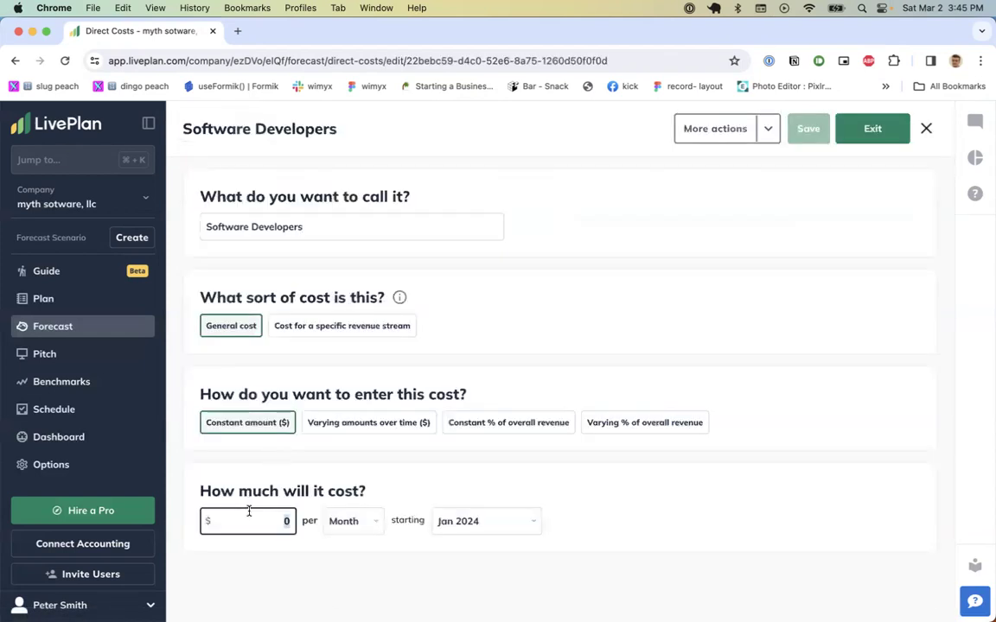
pyautogui.write('2000')
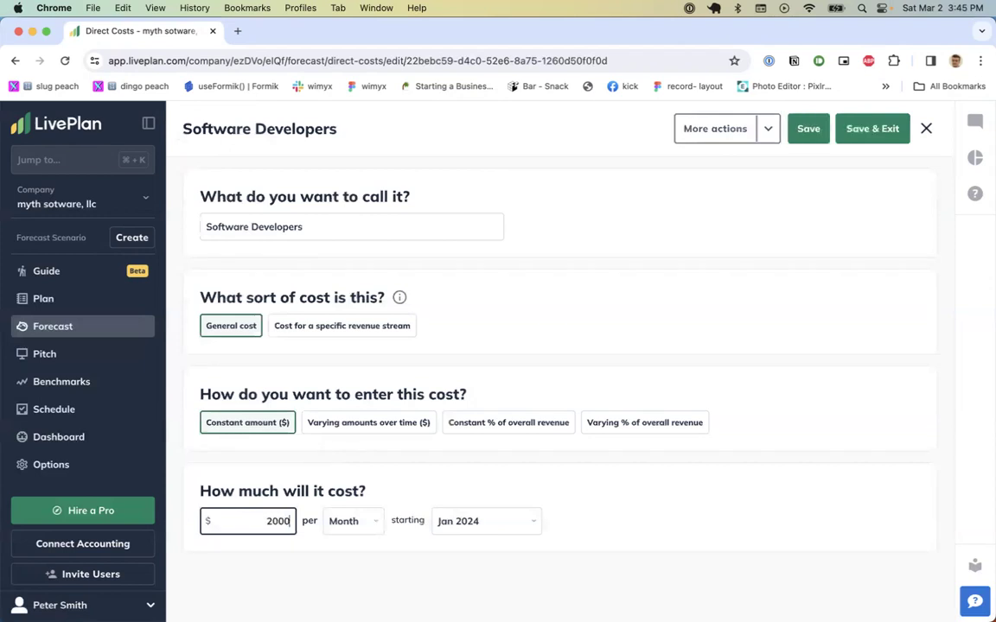
pyautogui.click(617, 297)
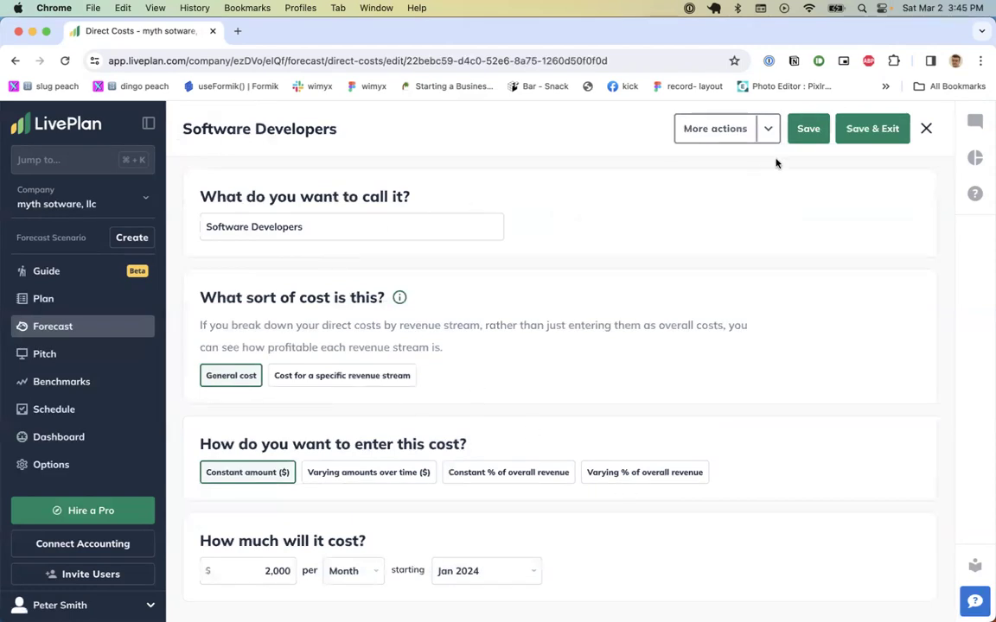
pyautogui.click(865, 128)
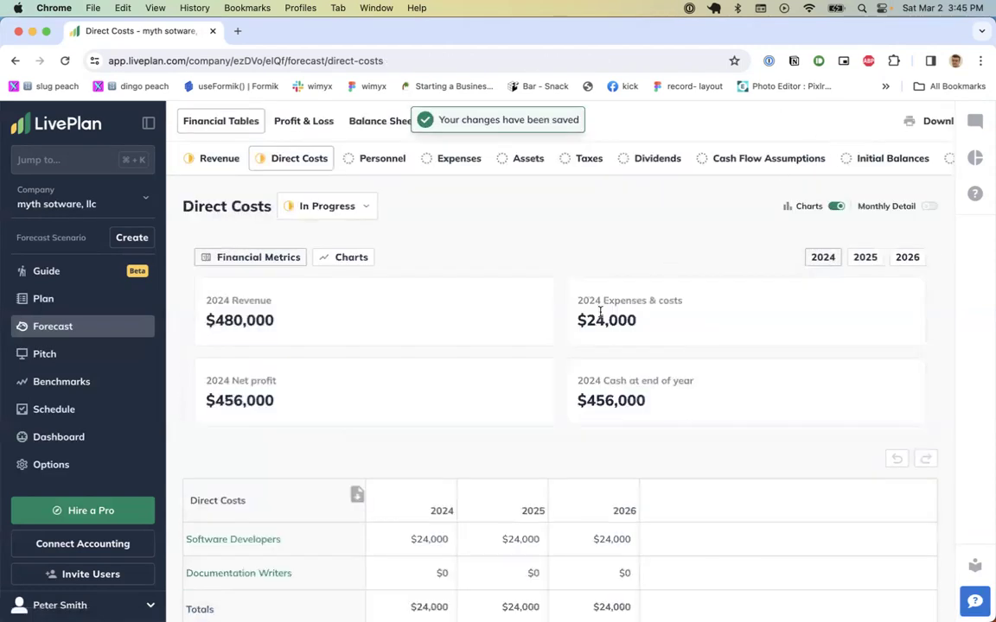
pyautogui.scroll(-1, 577, 350)
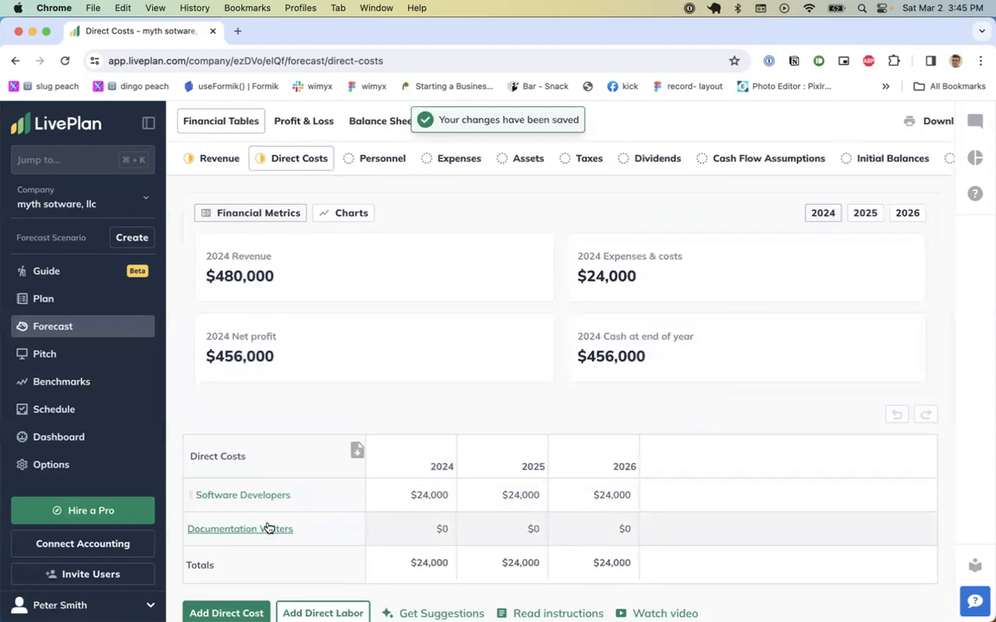
# Step: Enter 40,000 per Year as the Documentation Writers cost
pyautogui.click(268, 529)
pyautogui.click(277, 519)
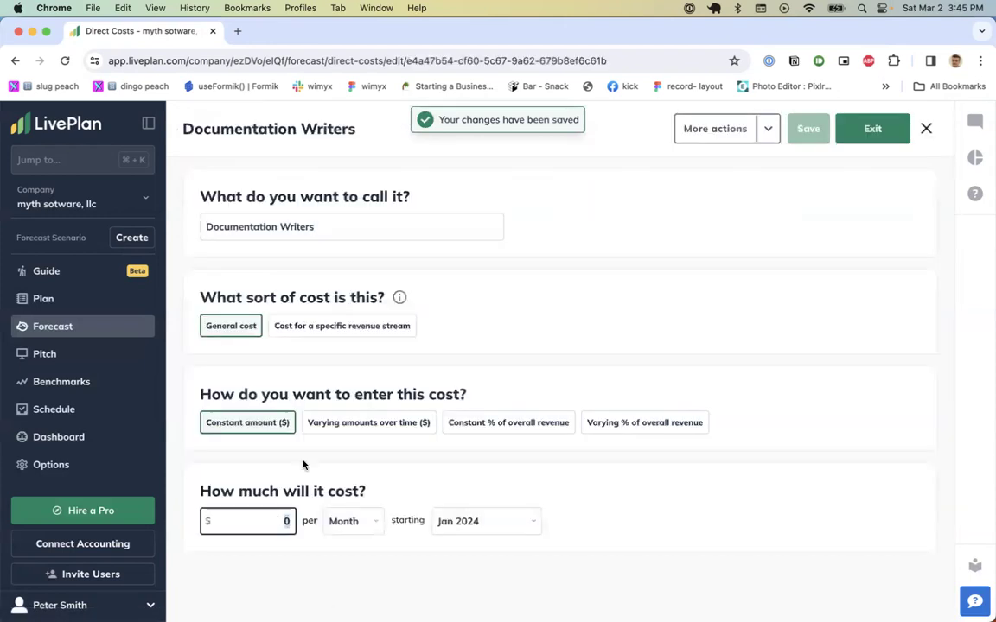
pyautogui.write('40,')
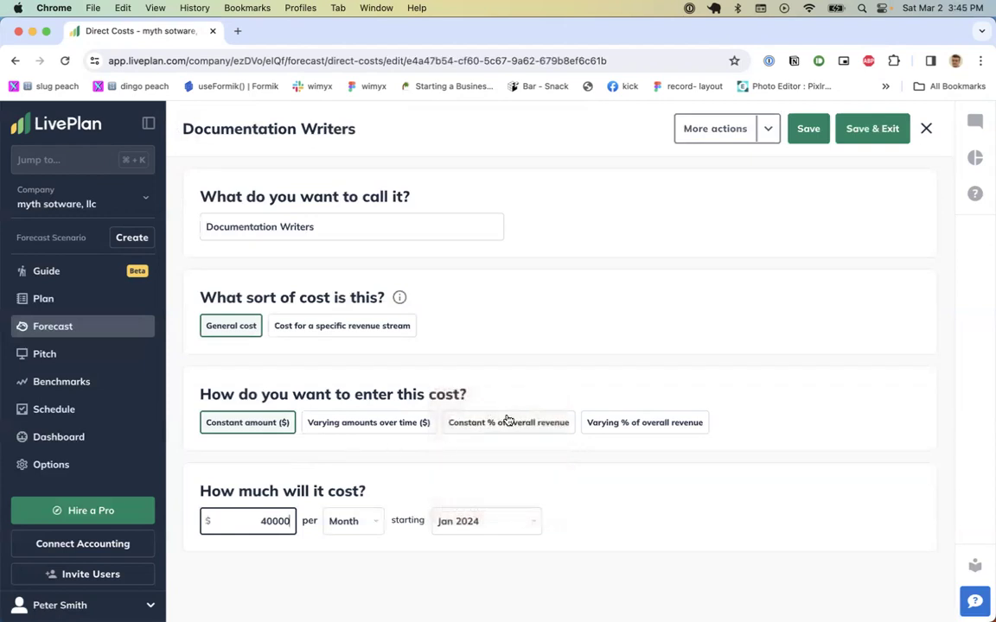
pyautogui.write('000')
pyautogui.click(353, 523)
pyautogui.click(358, 570)
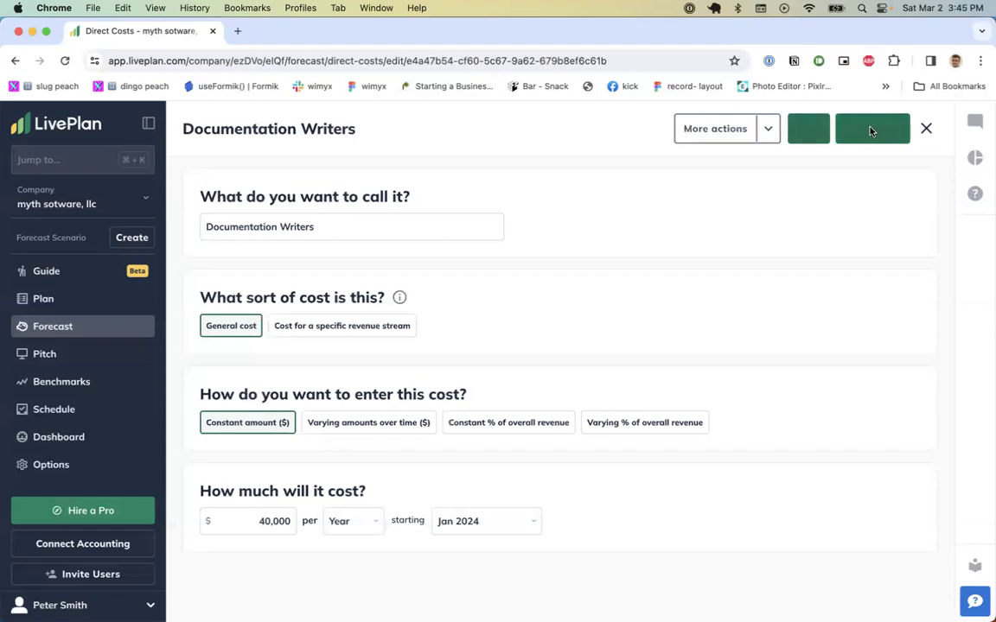
pyautogui.scroll(-2, 644, 340)
pyautogui.scroll(-2, 644, 343)
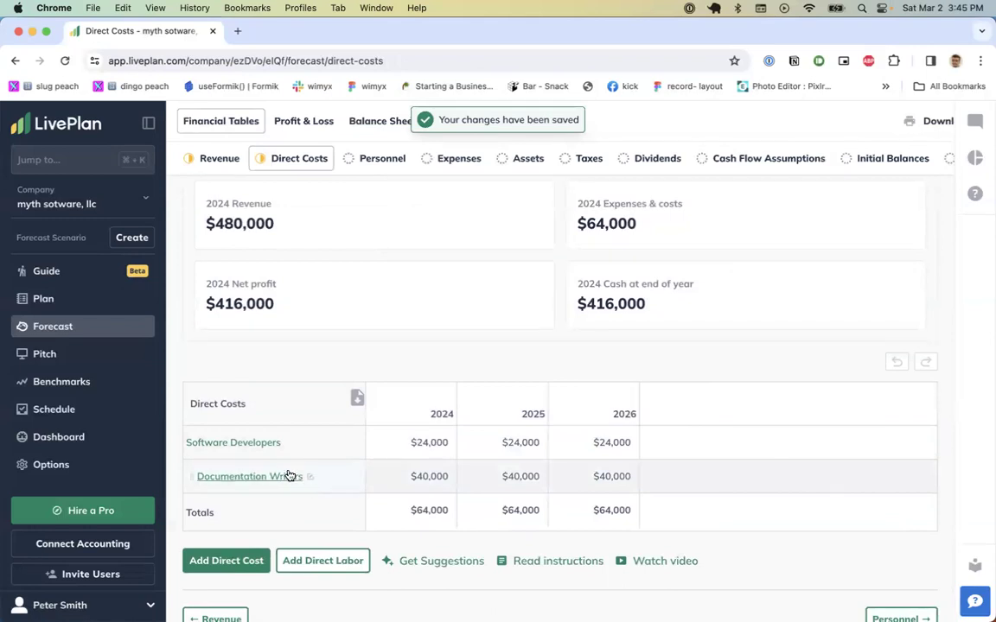
pyautogui.scroll(3, 338, 475)
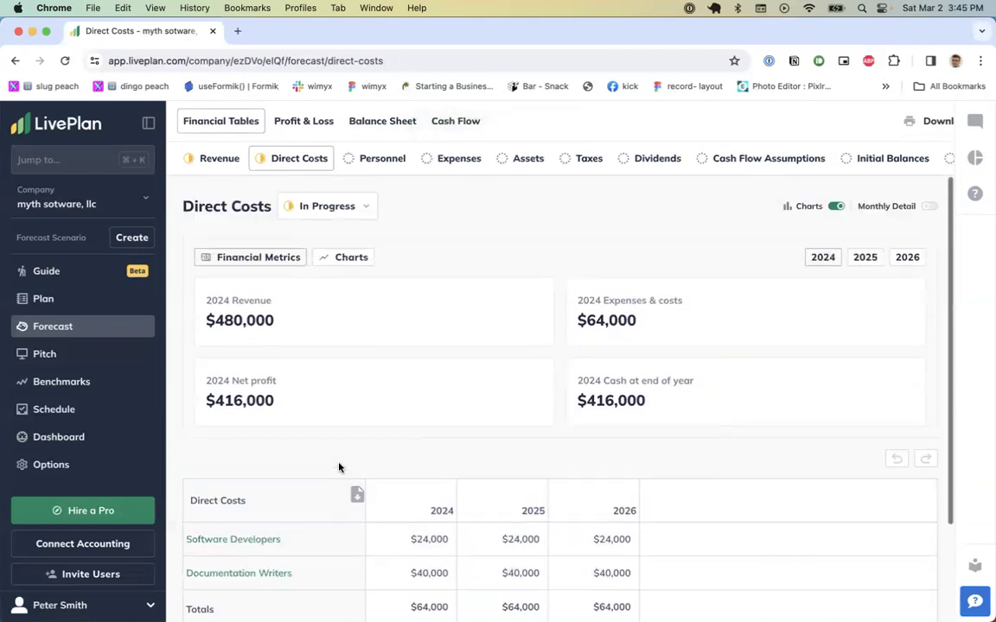
# Step: Switch to charts, go to Personnel, answer Yes to payroll, and add personnel
pyautogui.click(352, 257)
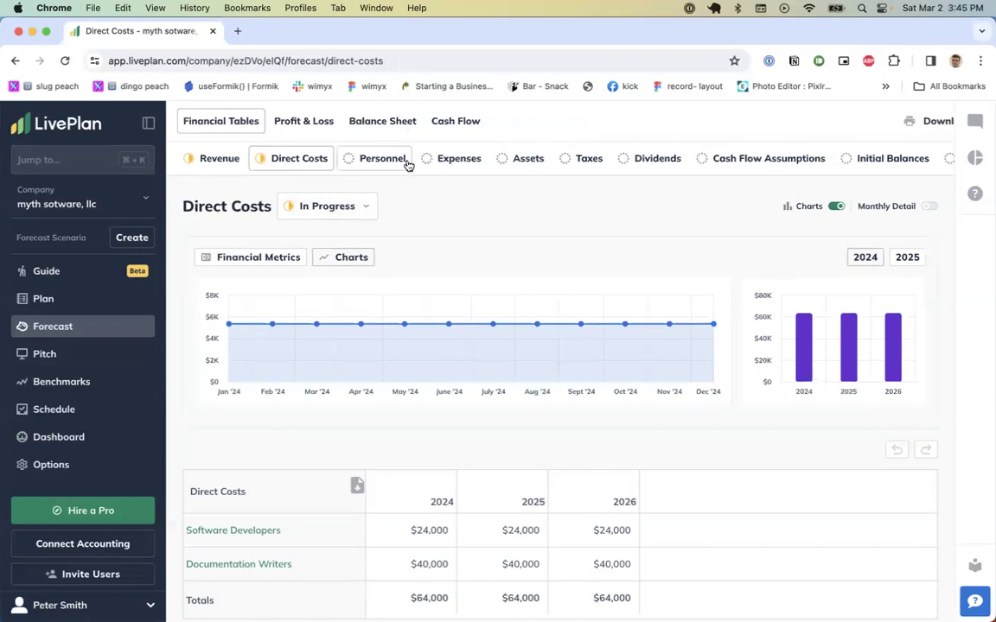
pyautogui.click(365, 160)
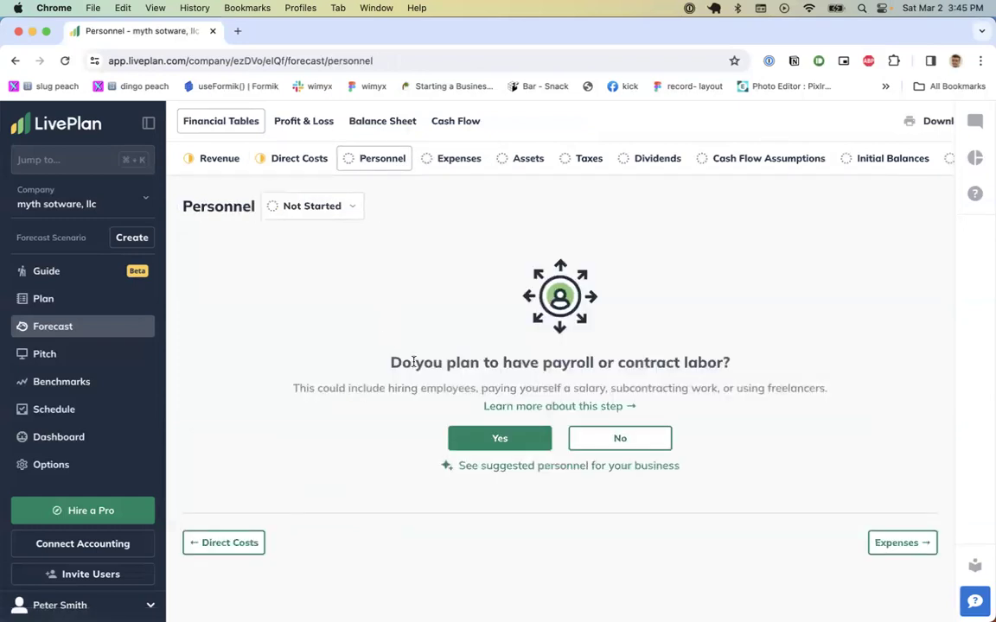
pyautogui.click(502, 438)
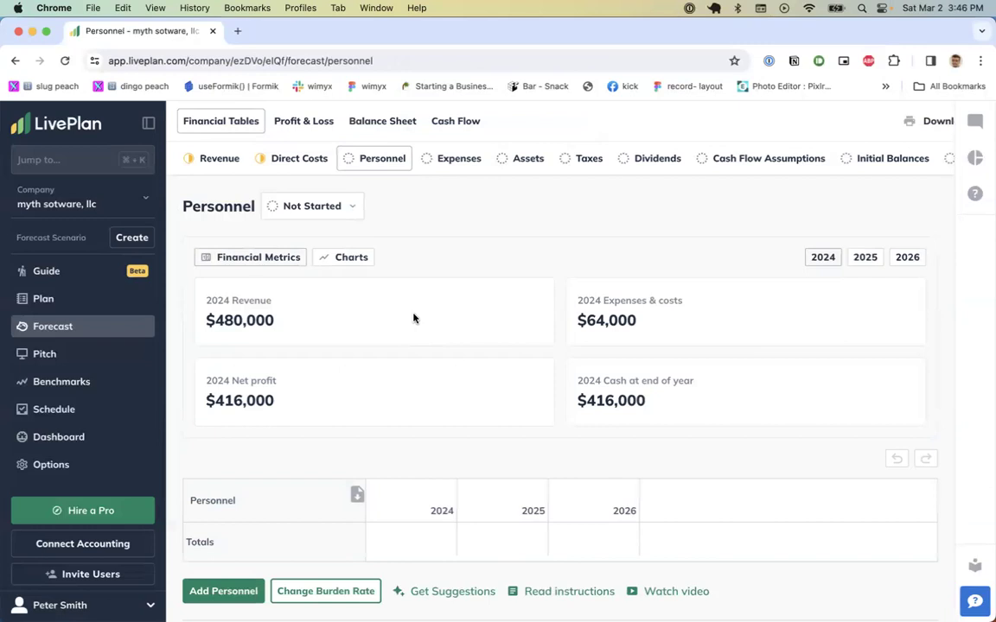
pyautogui.scroll(-1, 413, 319)
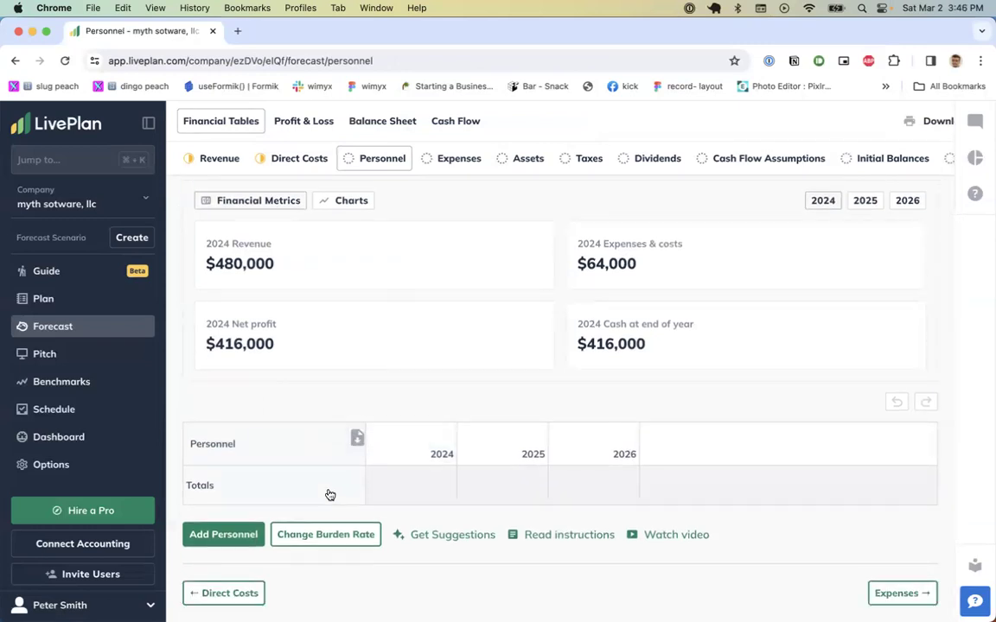
pyautogui.click(234, 535)
# Step: Enter the worker's name and classify them as a direct-labor contract worker
pyautogui.click(298, 251)
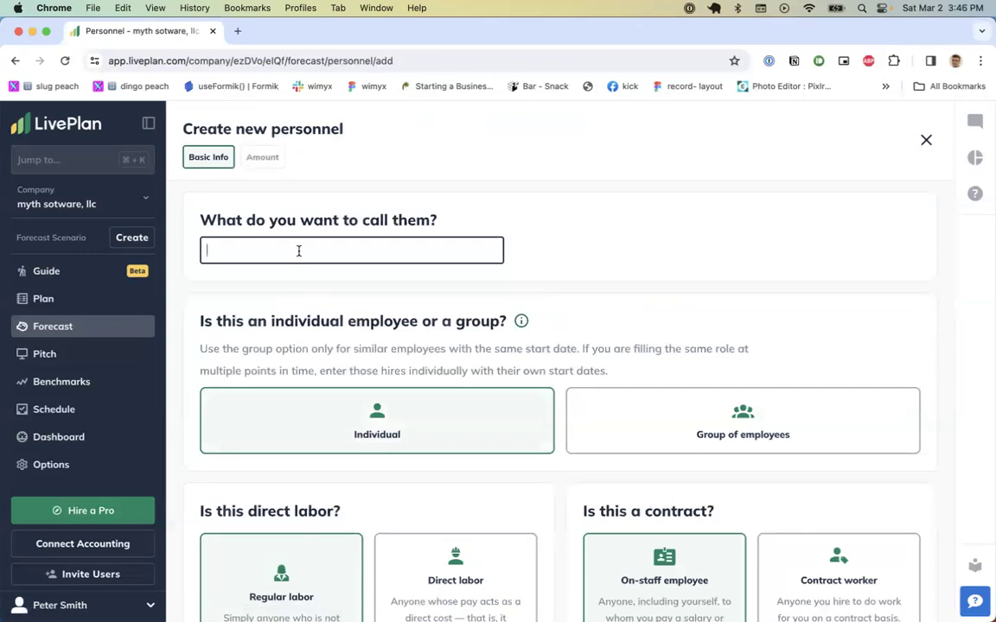
pyautogui.scroll(-2, 298, 251)
pyautogui.write('Koi Munyua')
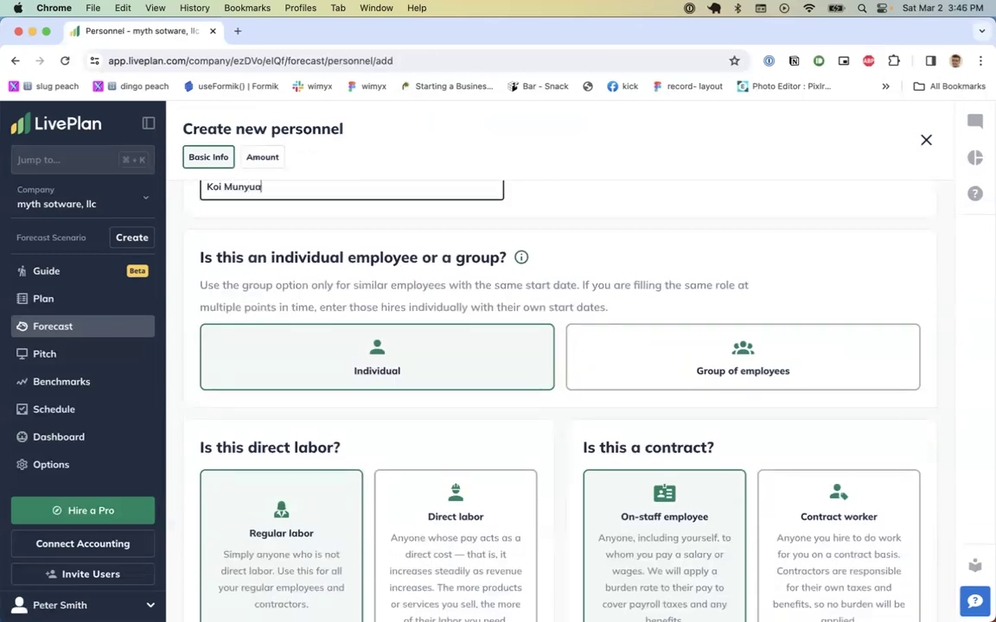
pyautogui.scroll(-2, 312, 260)
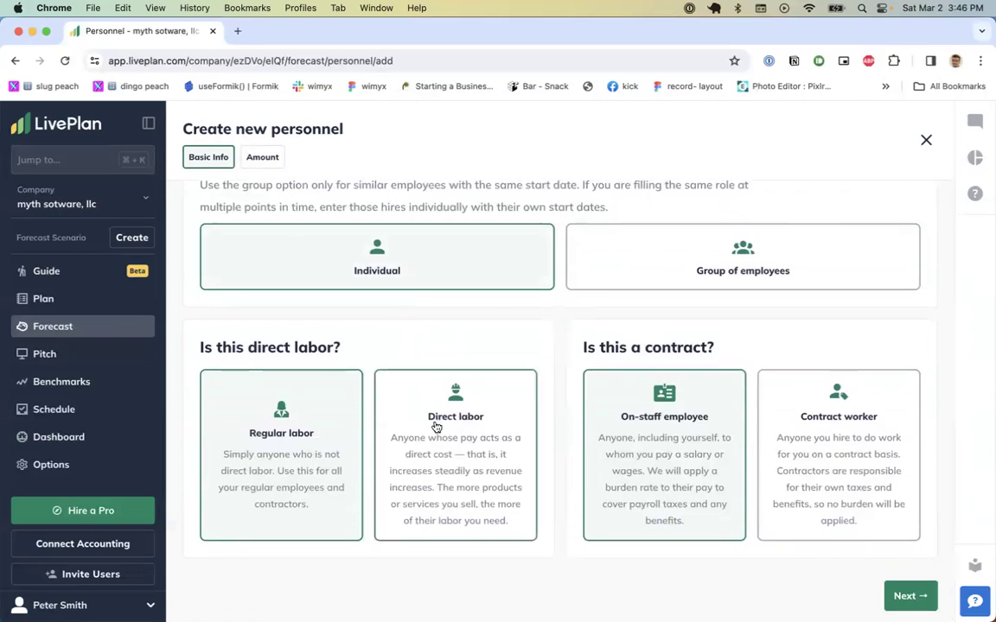
pyautogui.click(842, 466)
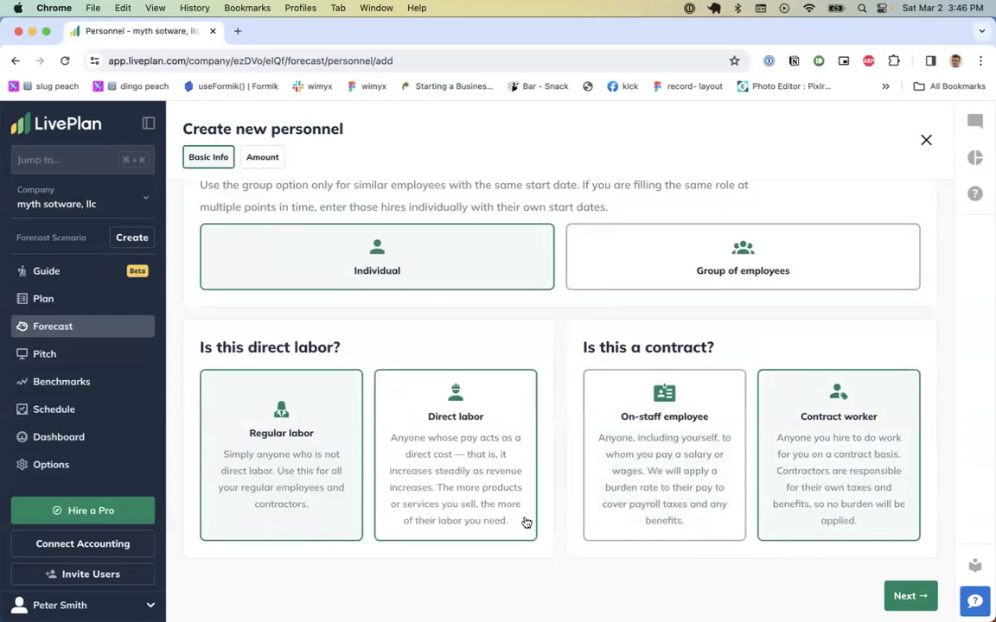
pyautogui.click(462, 471)
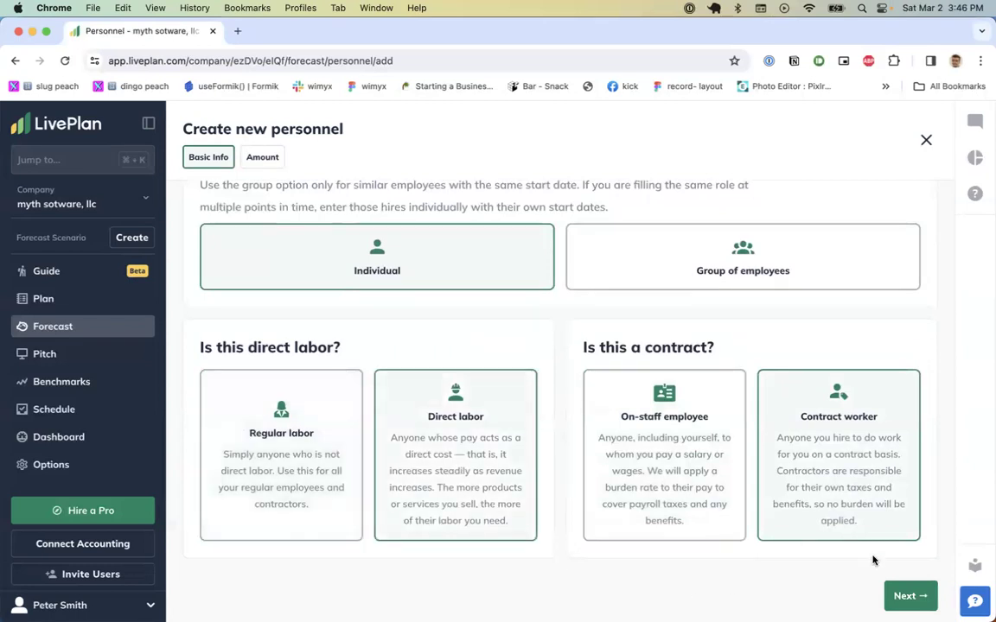
pyautogui.click(902, 595)
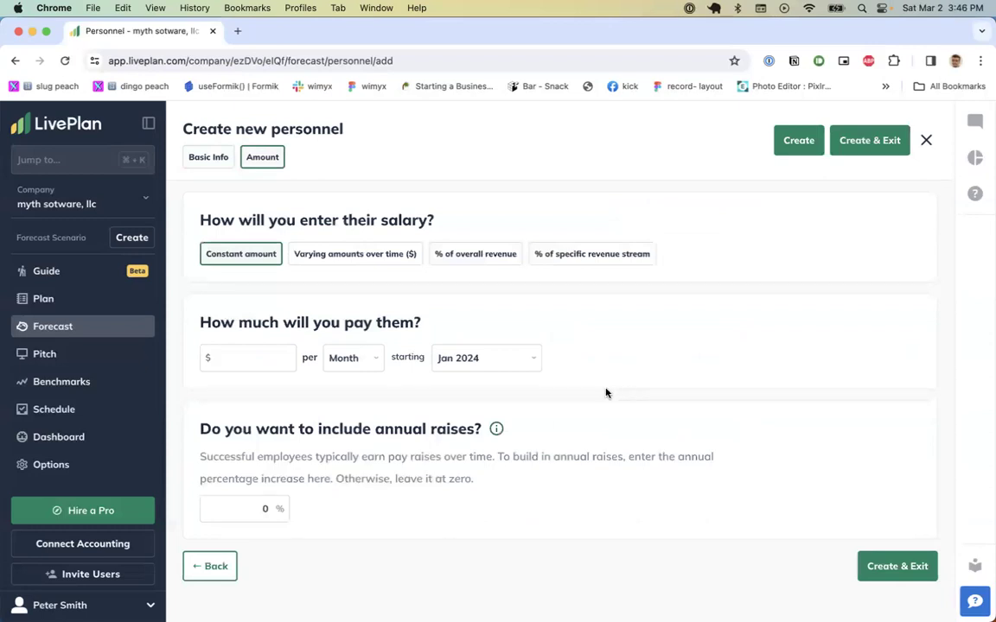
# Step: Pay the worker $3,000 a month with 100% annual raises and create the entry
pyautogui.click(260, 354)
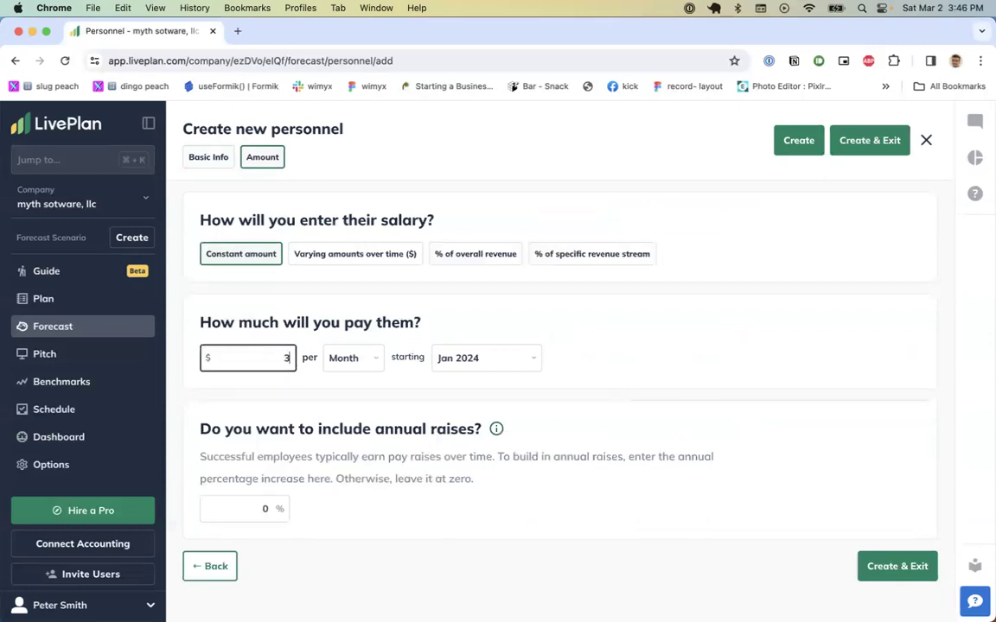
pyautogui.click(529, 290)
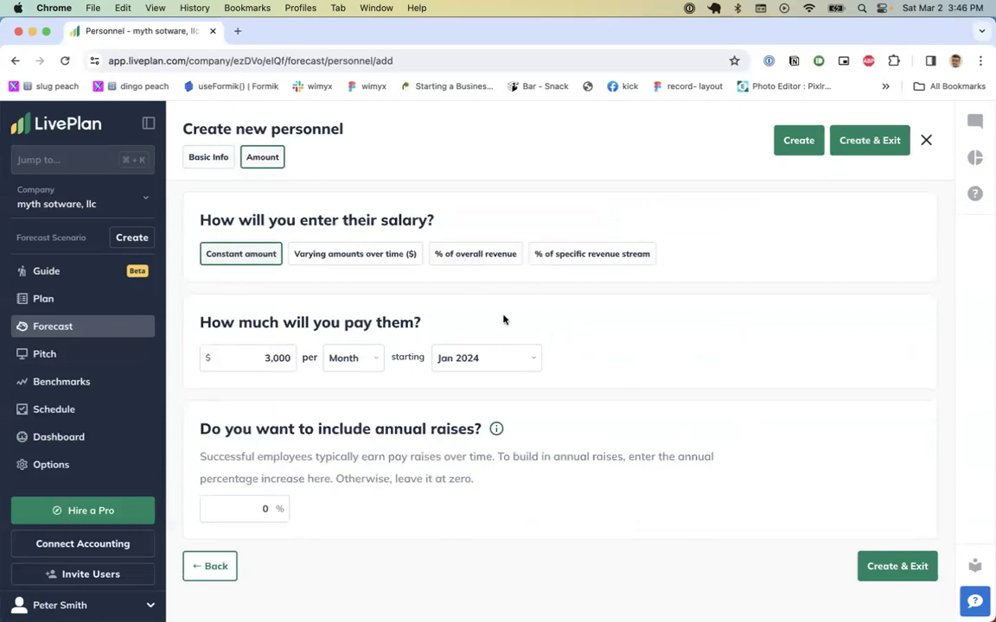
pyautogui.click(250, 510)
pyautogui.write('100')
pyautogui.click(522, 475)
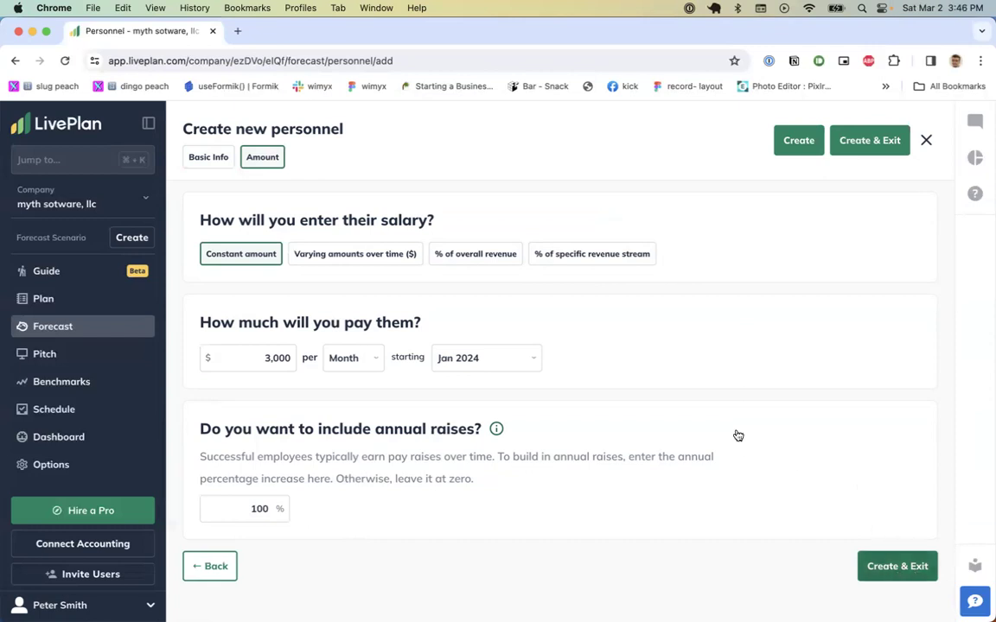
pyautogui.click(894, 568)
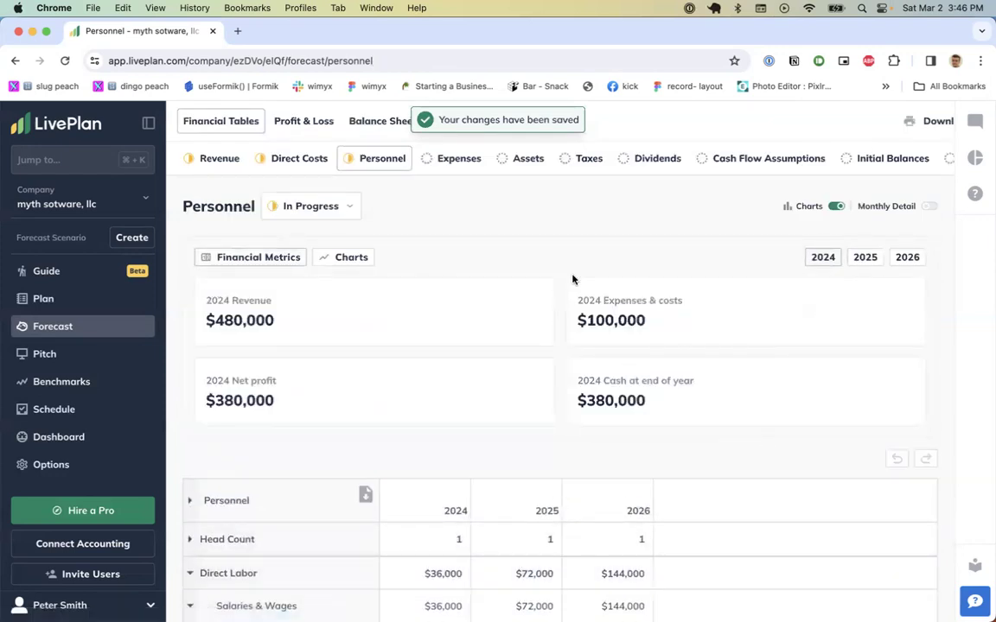
# Step: From the Guide page, start the Forecast → Expenses step
pyautogui.scroll(-1, 564, 226)
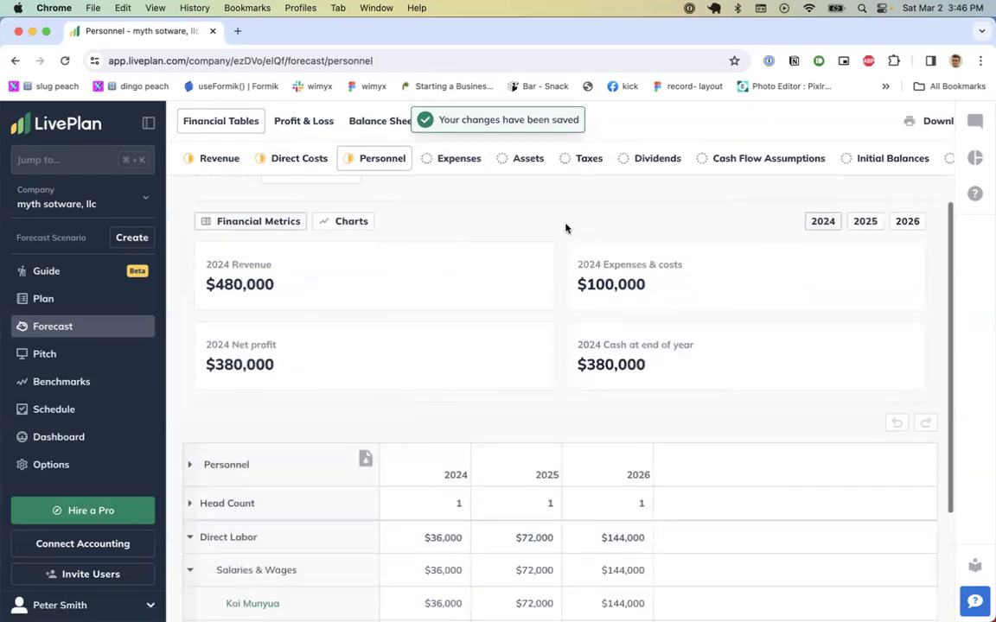
pyautogui.hscroll(3, 602, 162)
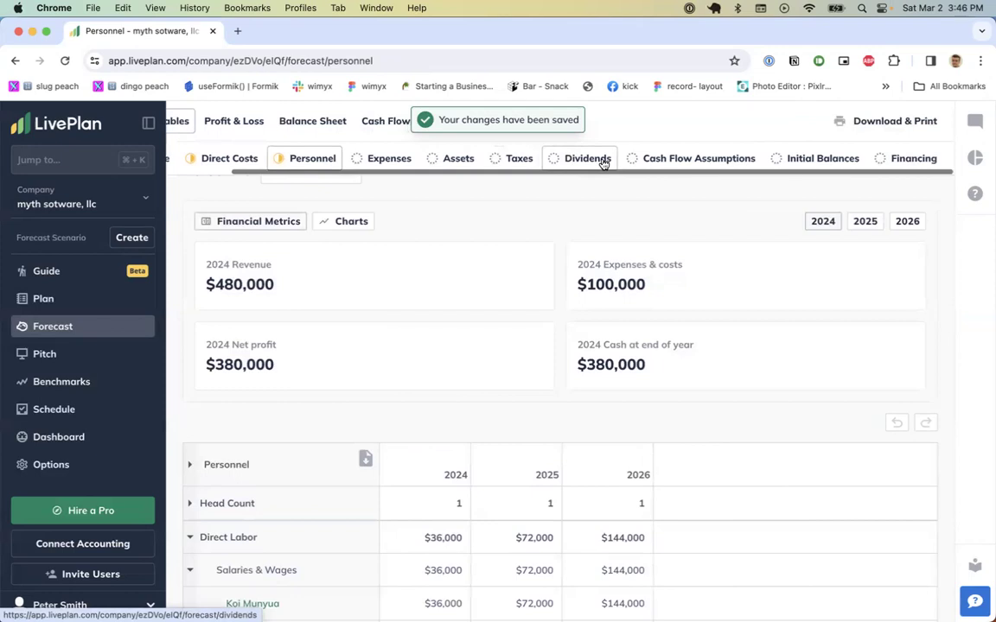
pyautogui.hscroll(-3, 604, 160)
pyautogui.scroll(-4, 535, 268)
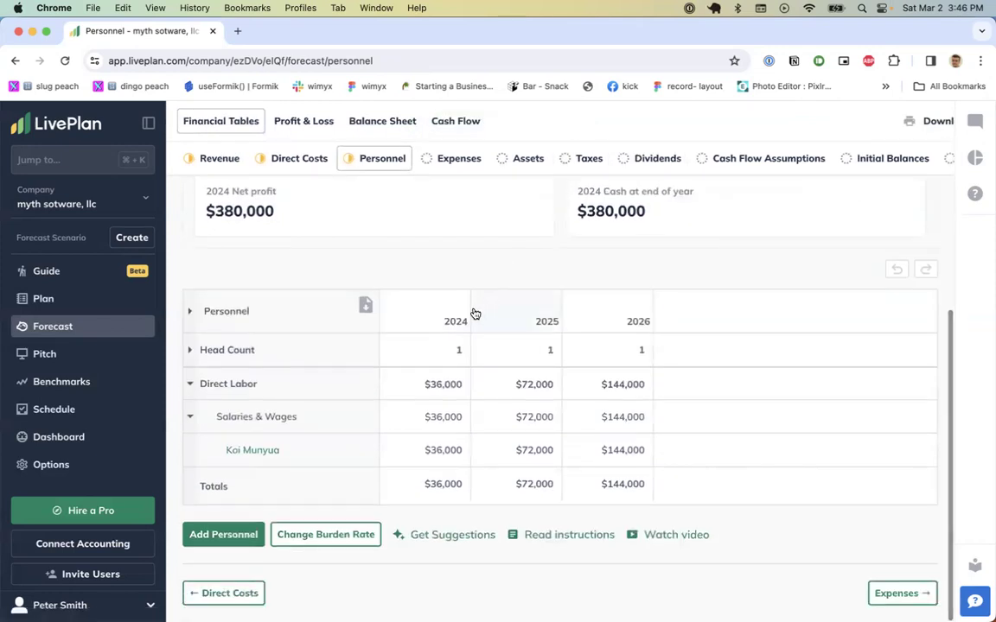
pyautogui.scroll(5, 458, 319)
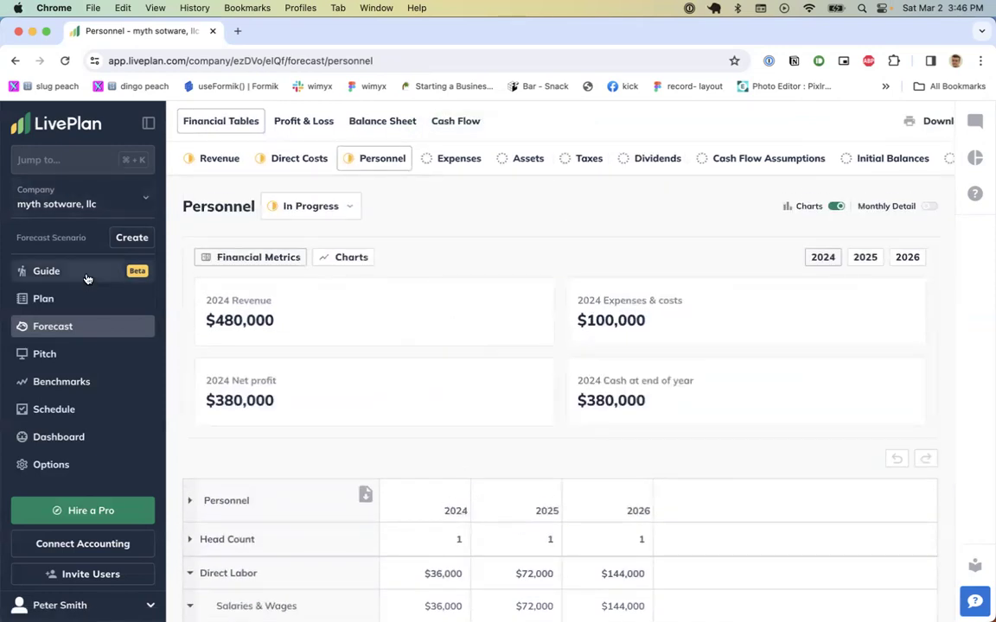
pyautogui.click(83, 277)
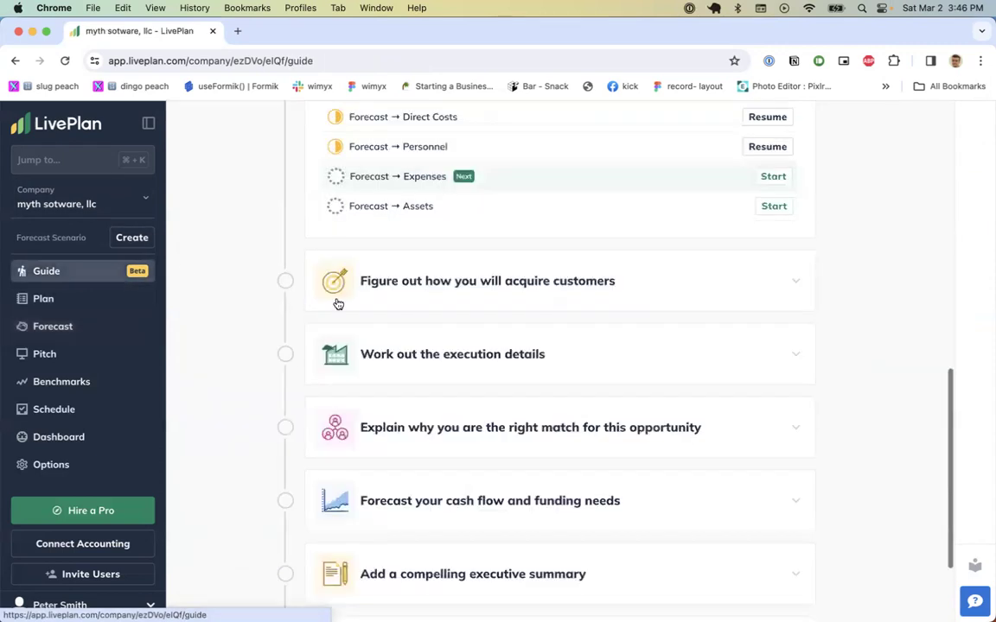
pyautogui.scroll(3, 389, 285)
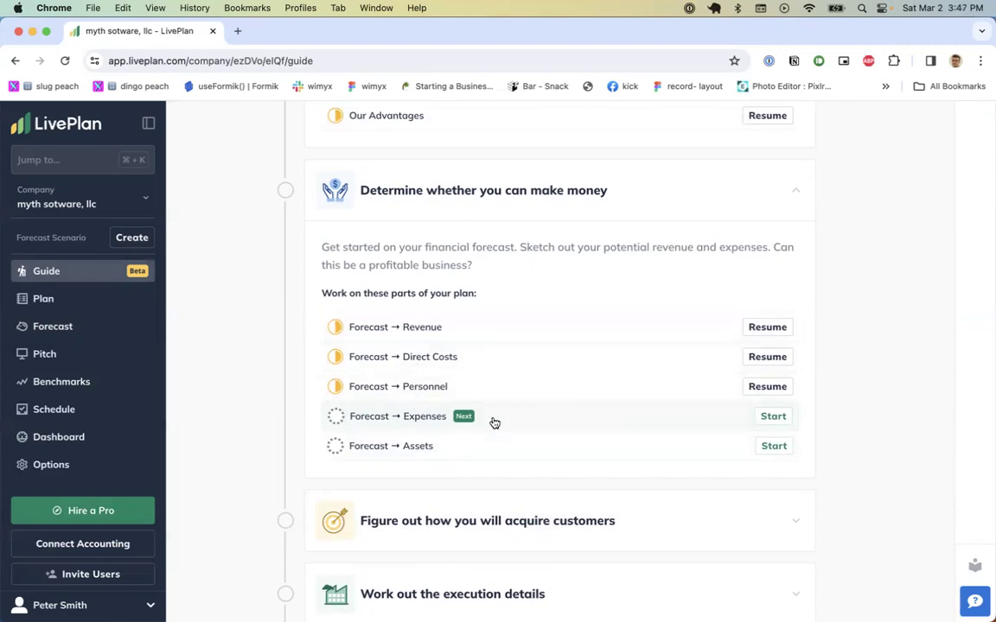
pyautogui.scroll(-1, 489, 422)
pyautogui.scroll(2, 492, 423)
pyautogui.scroll(2, 495, 421)
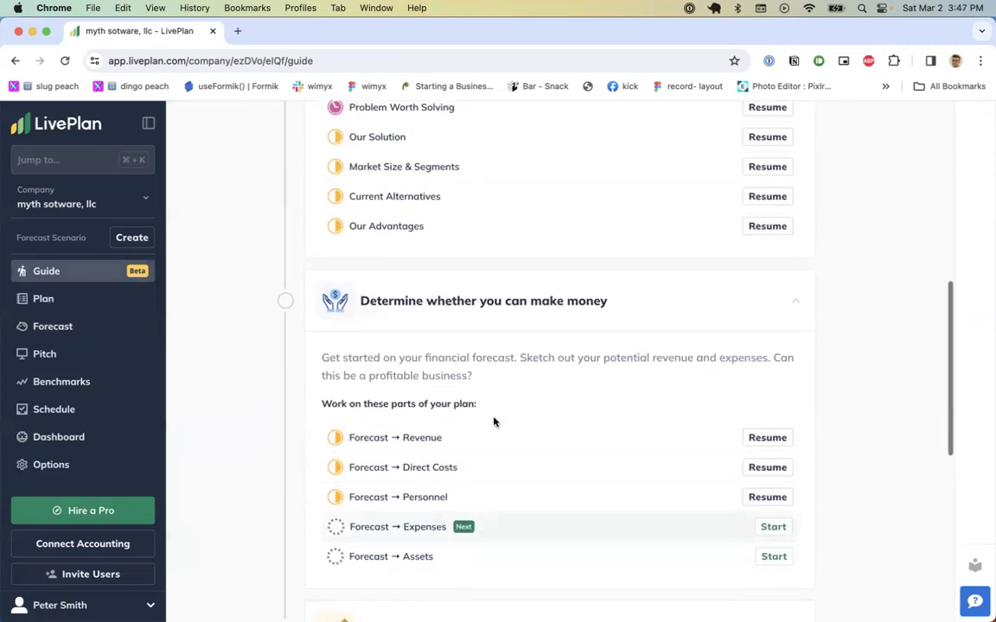
pyautogui.click(771, 539)
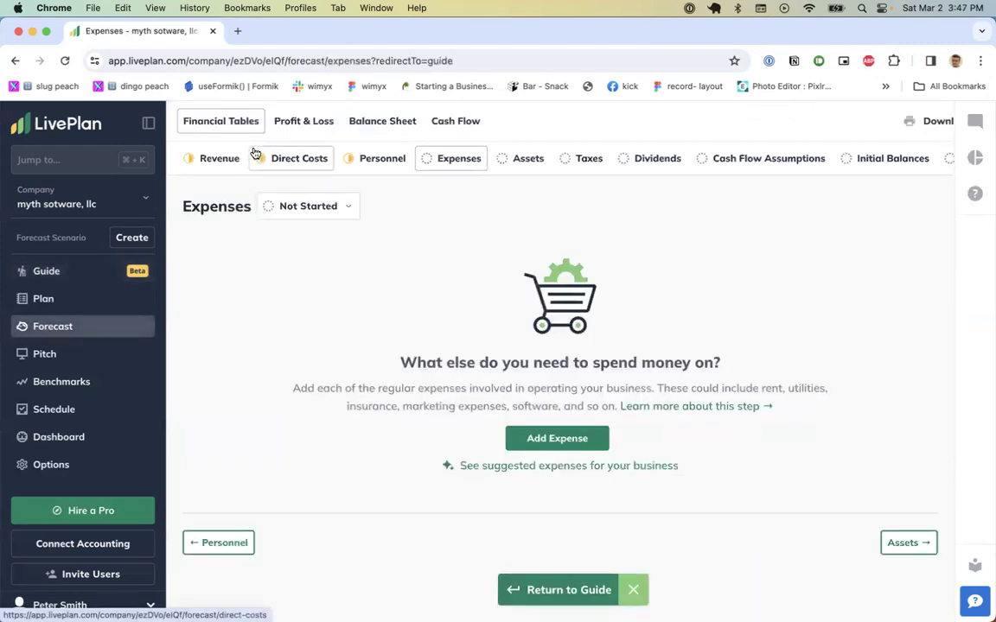
# Step: Reopen the Expenses step from the guide and dismiss the Return to Guide banner
pyautogui.click(16, 60)
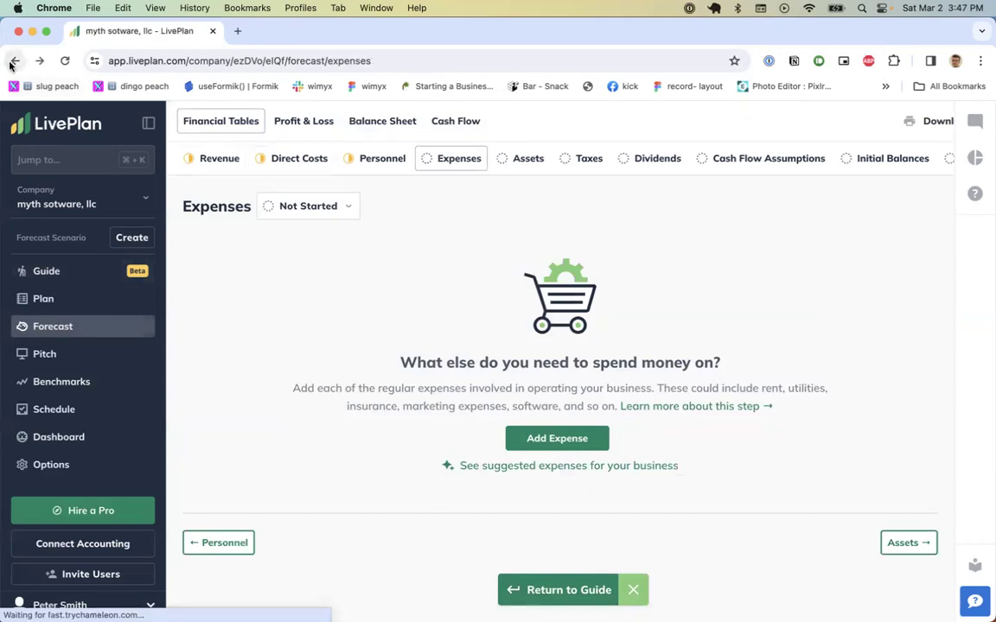
pyautogui.click(69, 273)
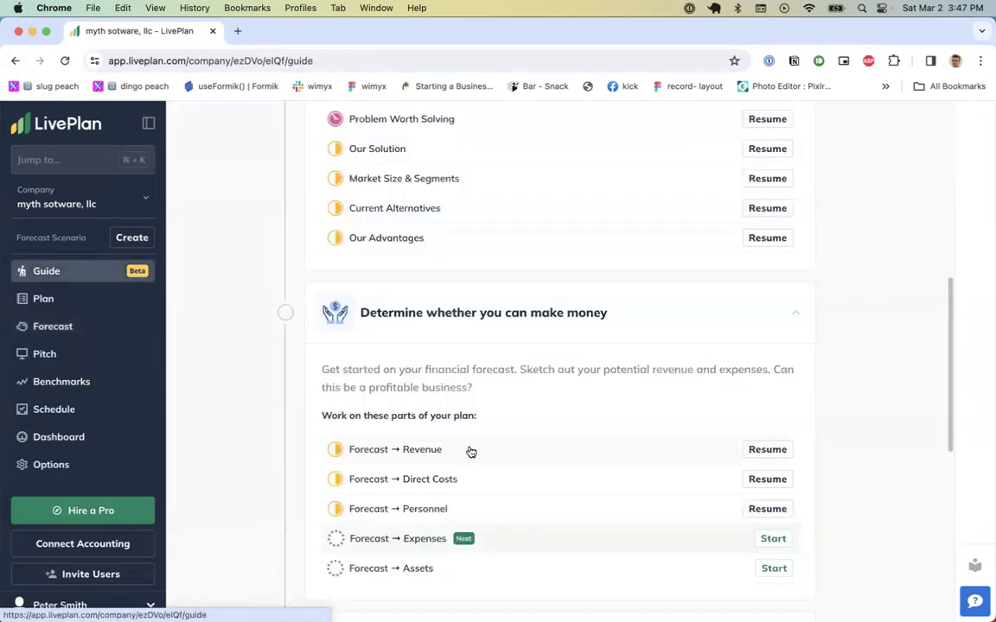
pyautogui.click(777, 542)
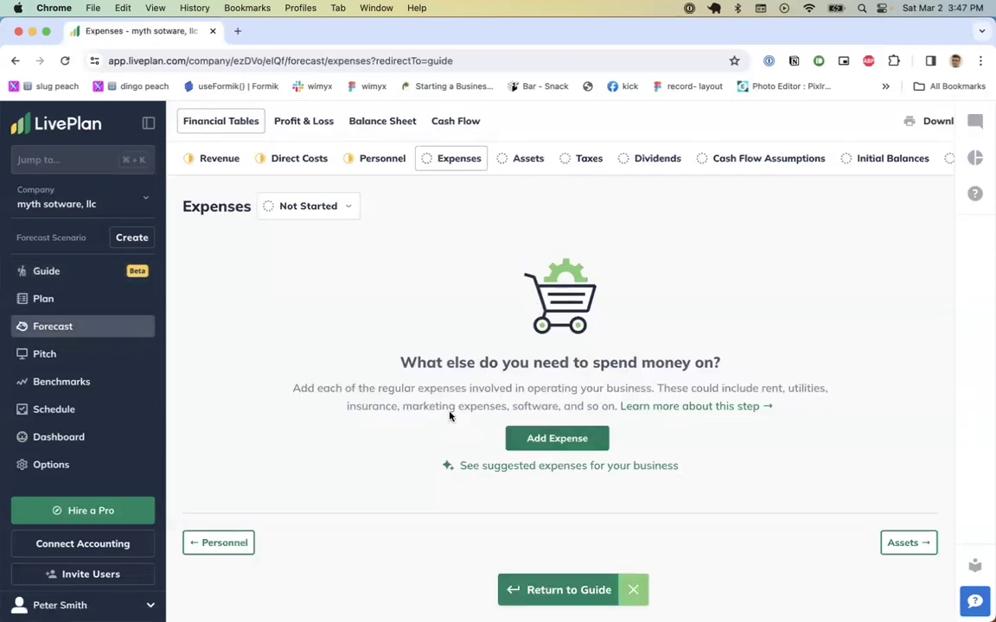
pyautogui.click(634, 589)
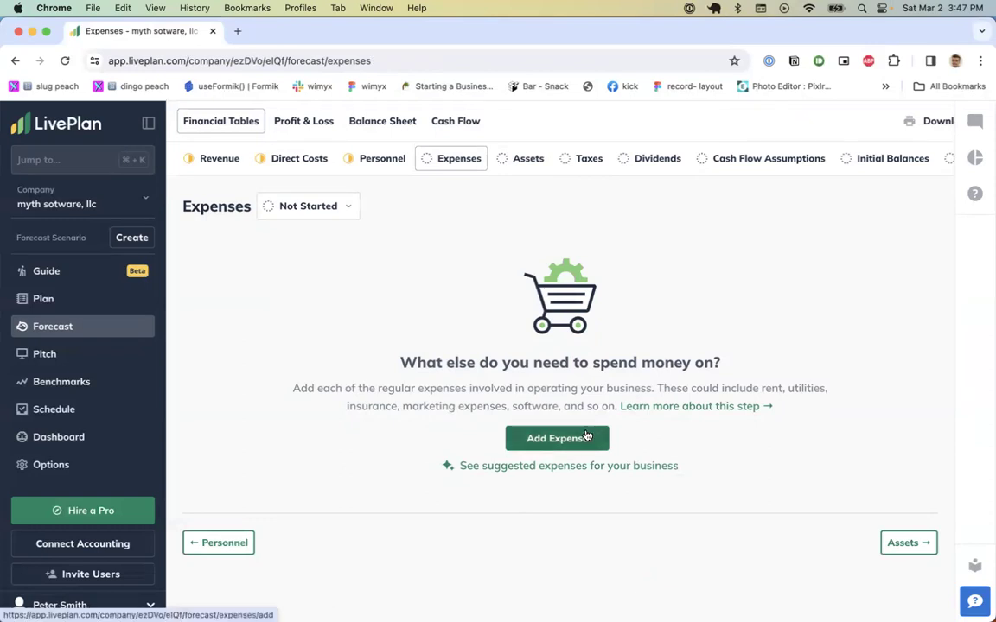
# Step: Create a 'software subscriptions' expense costing $1,000 per month starting January 2024
pyautogui.click(545, 435)
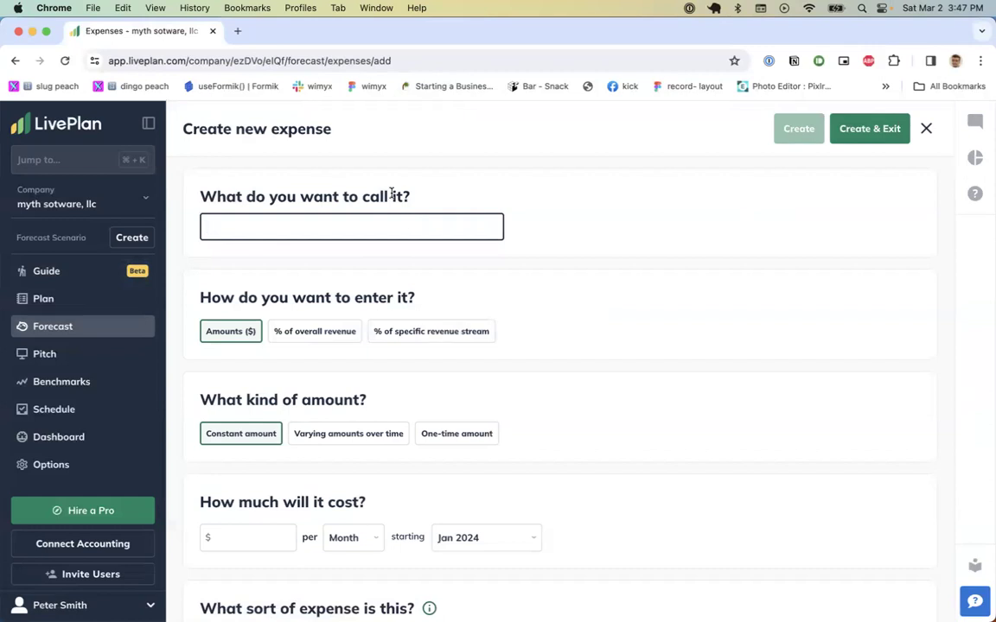
pyautogui.write('softwaer')
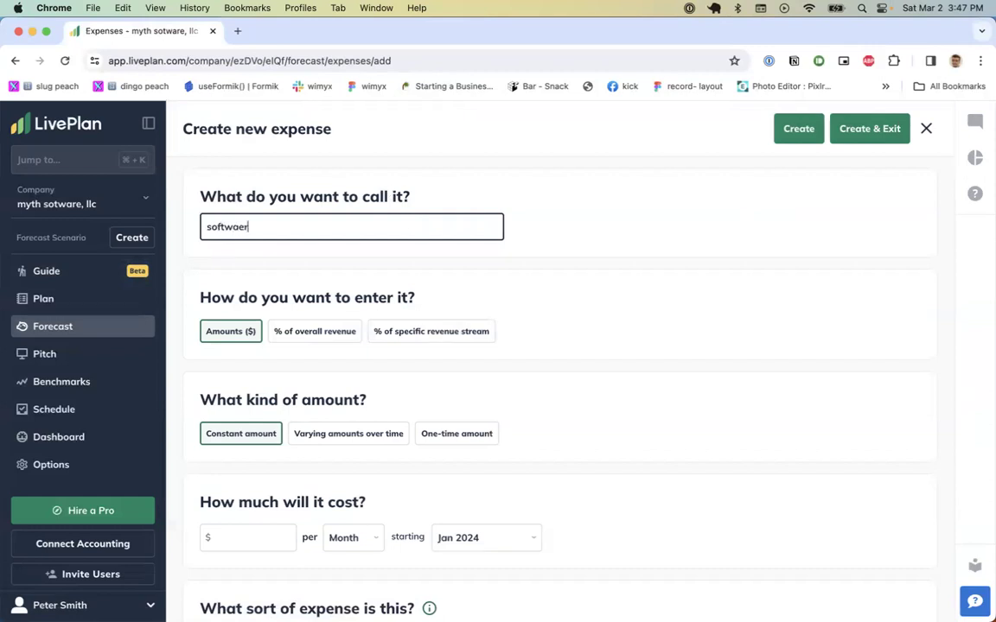
pyautogui.write(' subscription')
pyautogui.click(236, 538)
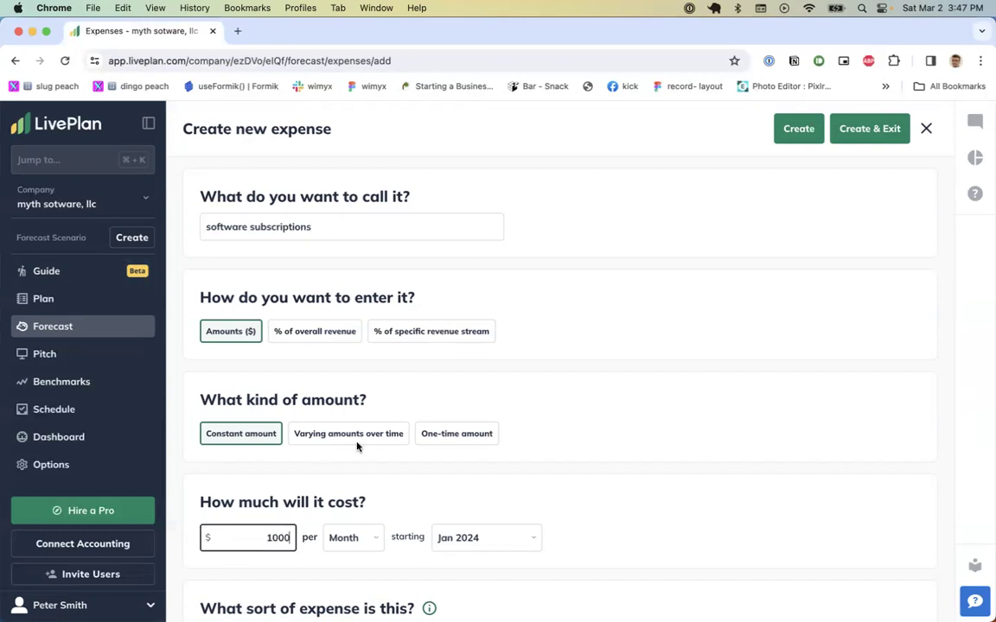
pyautogui.click(542, 382)
pyautogui.scroll(-3, 542, 383)
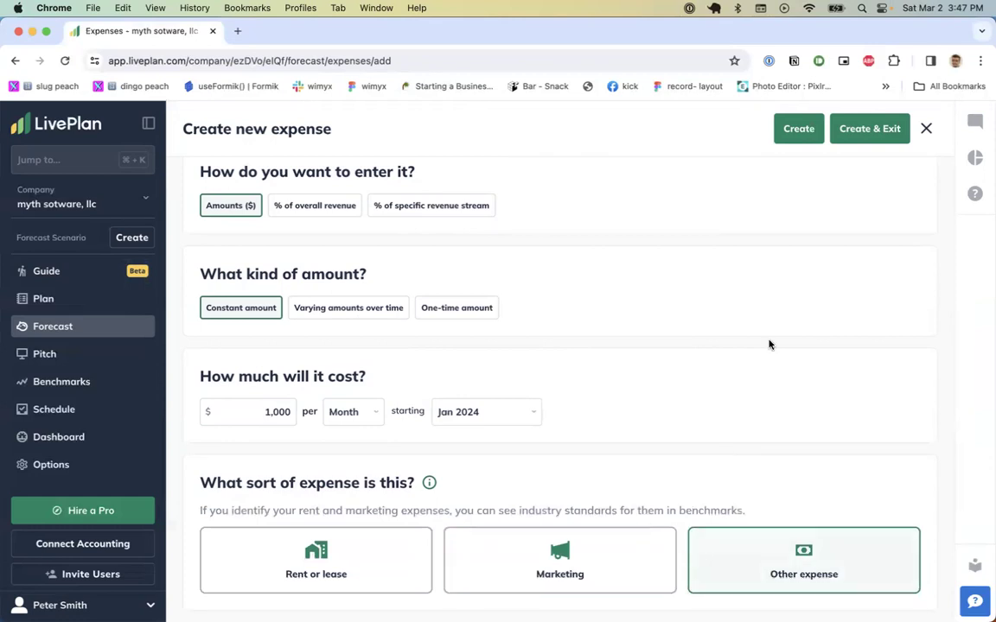
pyautogui.click(860, 135)
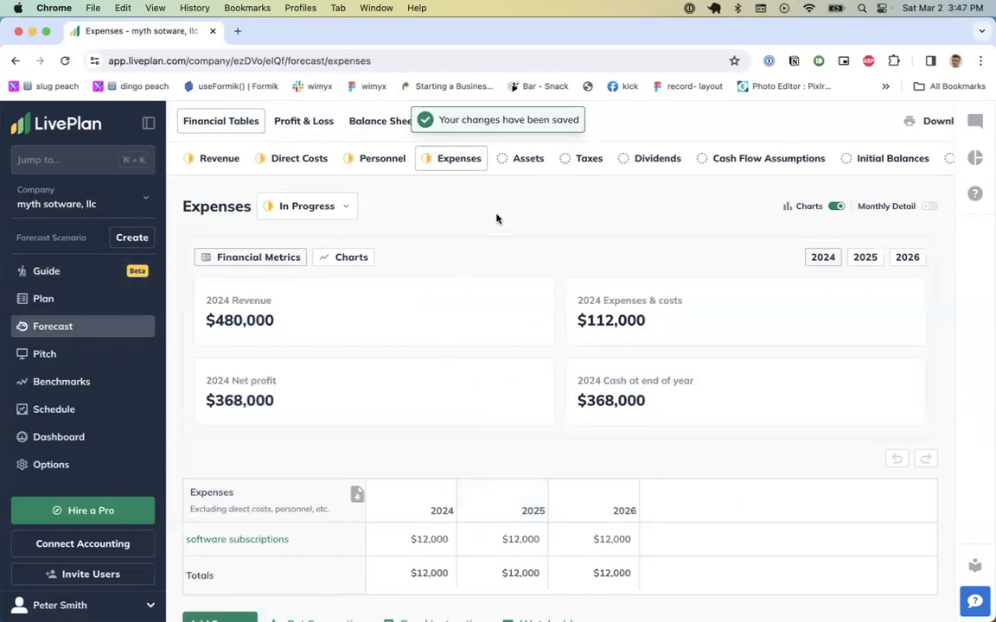
# Step: Answer No on the Assets step, then expand the guide's 'Figure out how you will acquire customers' step
pyautogui.click(514, 163)
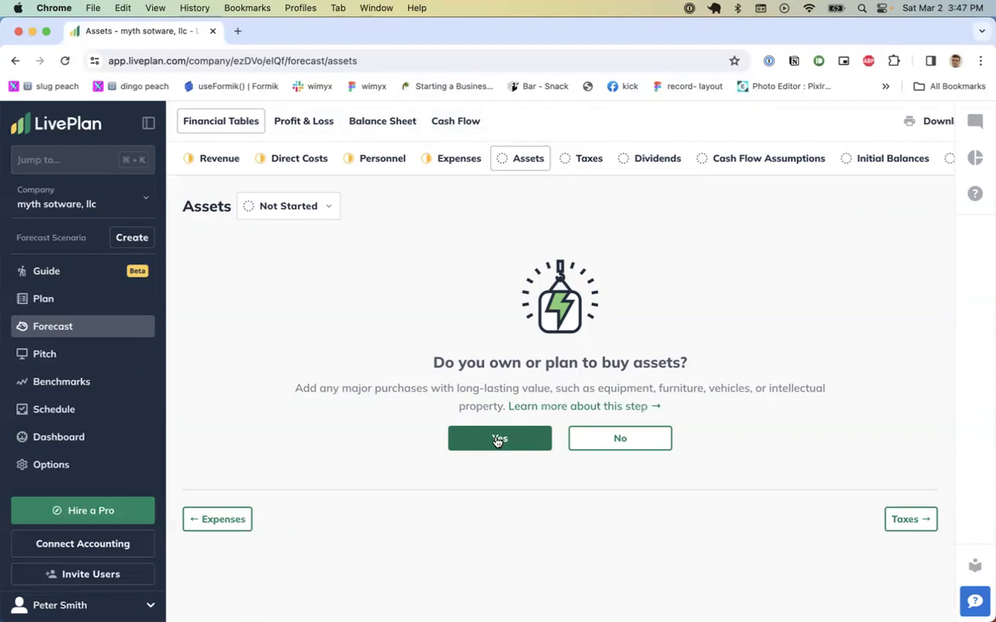
pyautogui.click(595, 448)
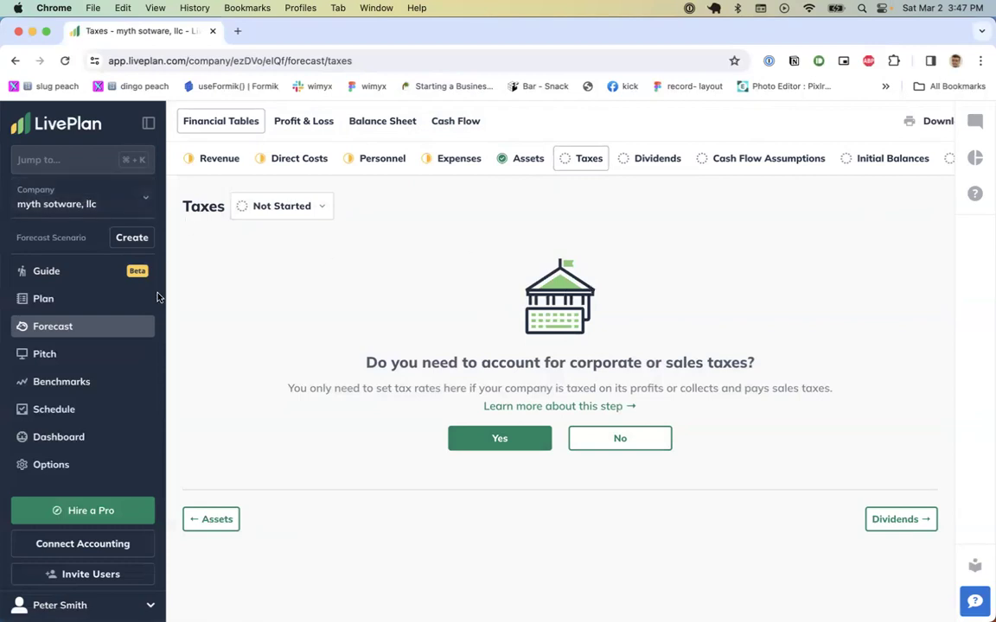
pyautogui.click(46, 271)
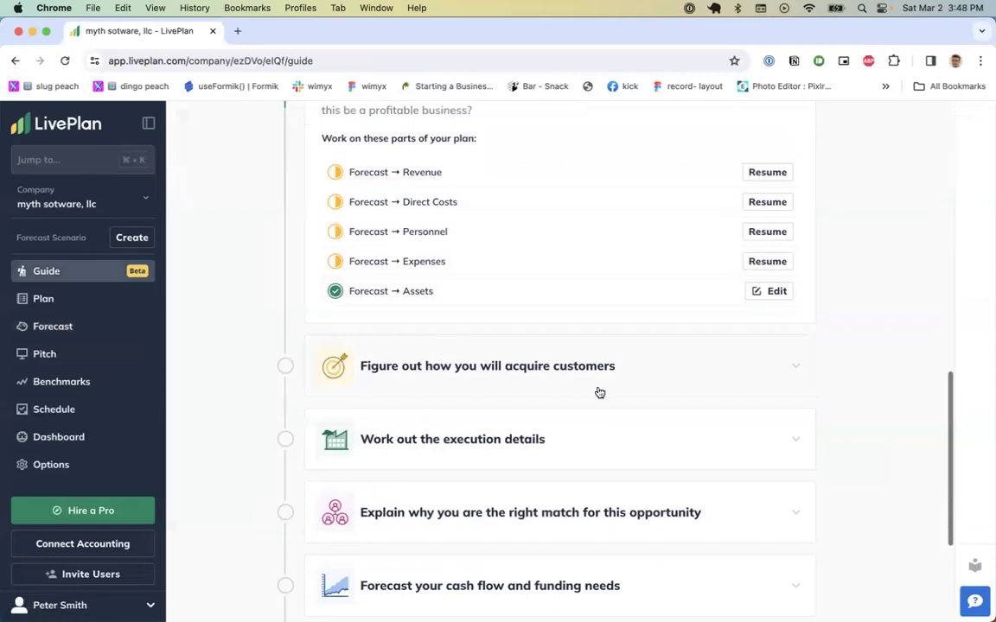
pyautogui.click(657, 371)
pyautogui.scroll(-3, 658, 371)
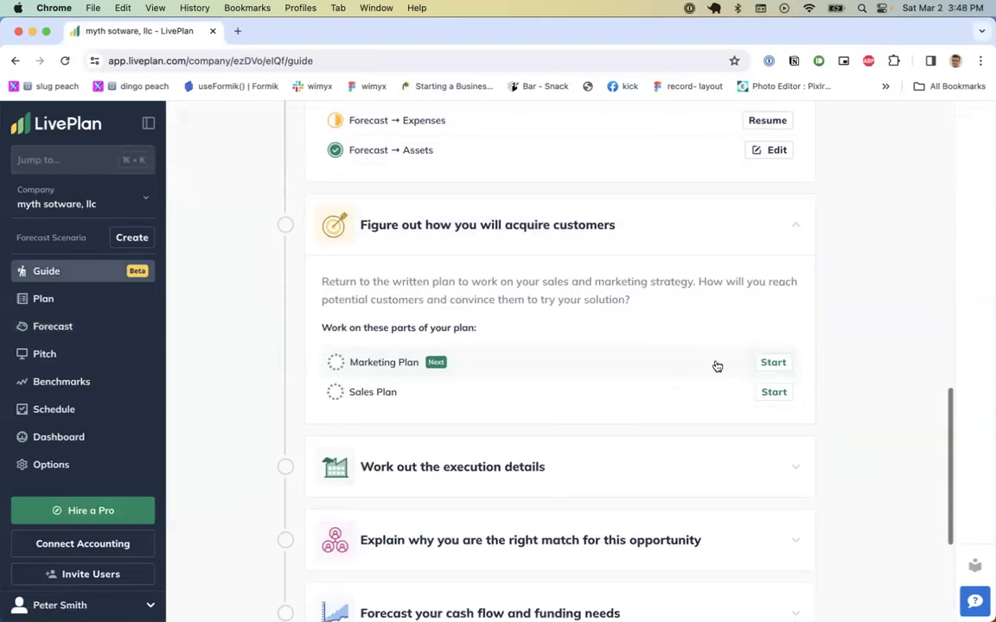
# Step: Start the Marketing Plan section and have the assistant generate a draft from 'write a marketing plan'
pyautogui.click(769, 360)
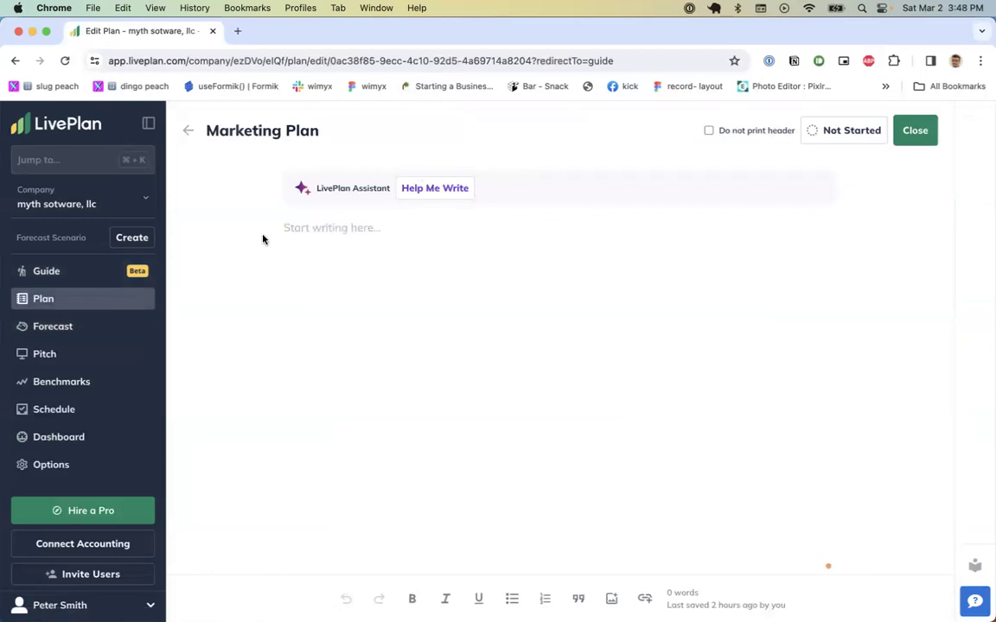
pyautogui.click(435, 189)
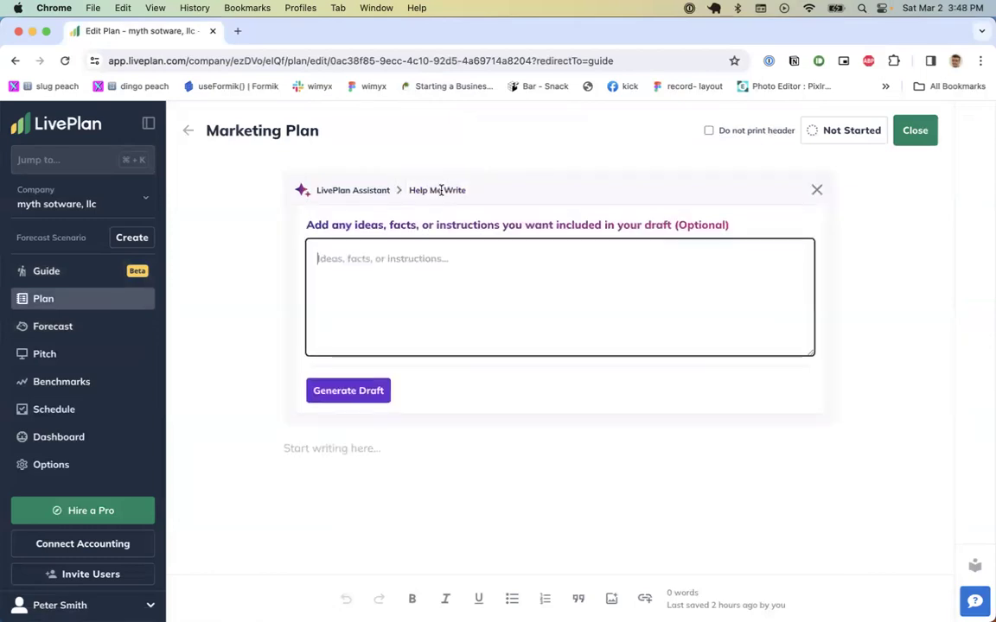
pyautogui.click(415, 288)
pyautogui.write('write a mark')
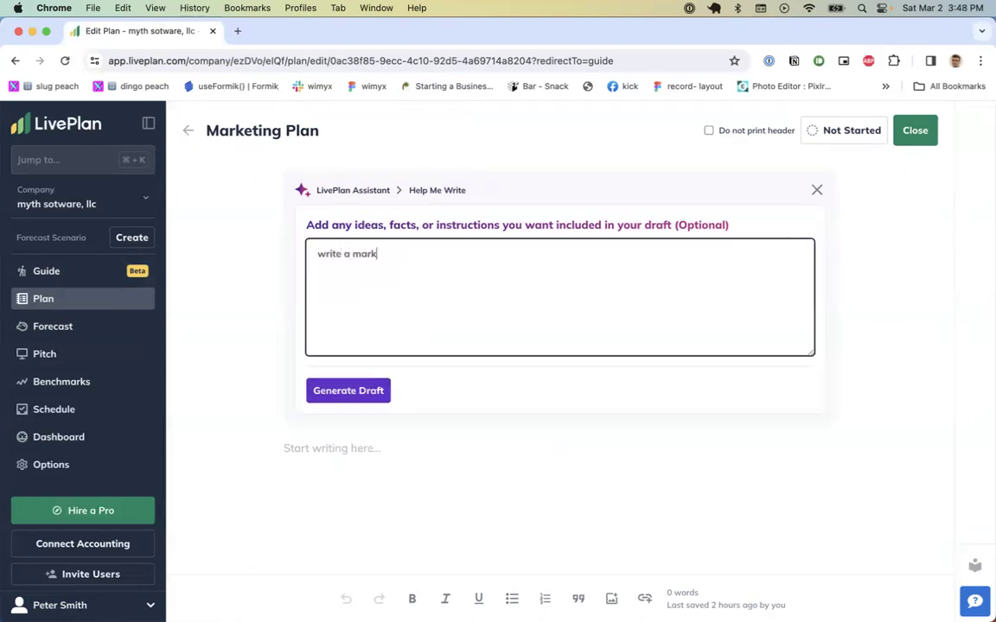
pyautogui.write('eting plan')
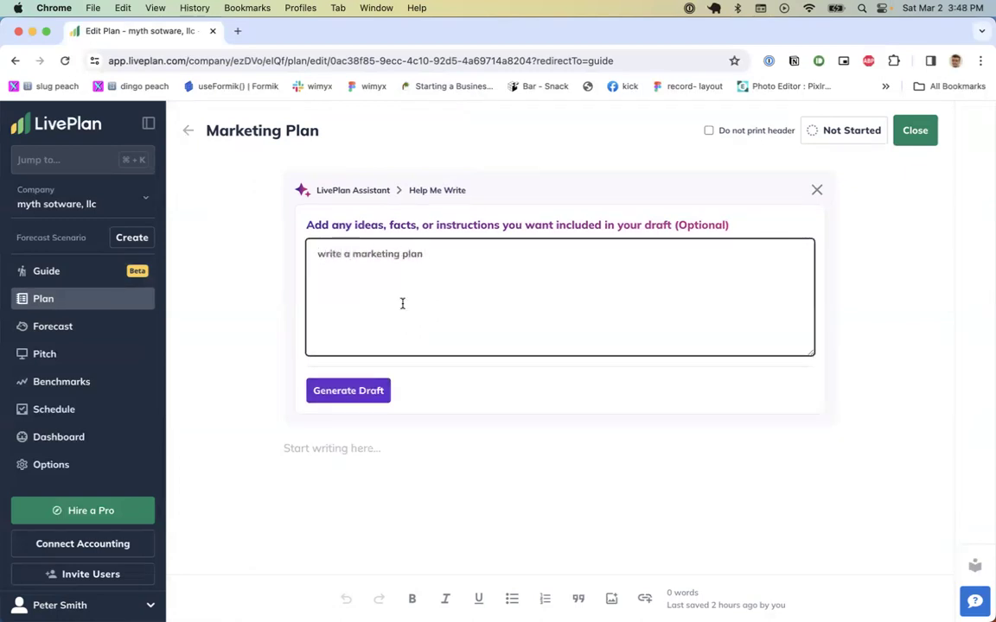
pyautogui.click(369, 388)
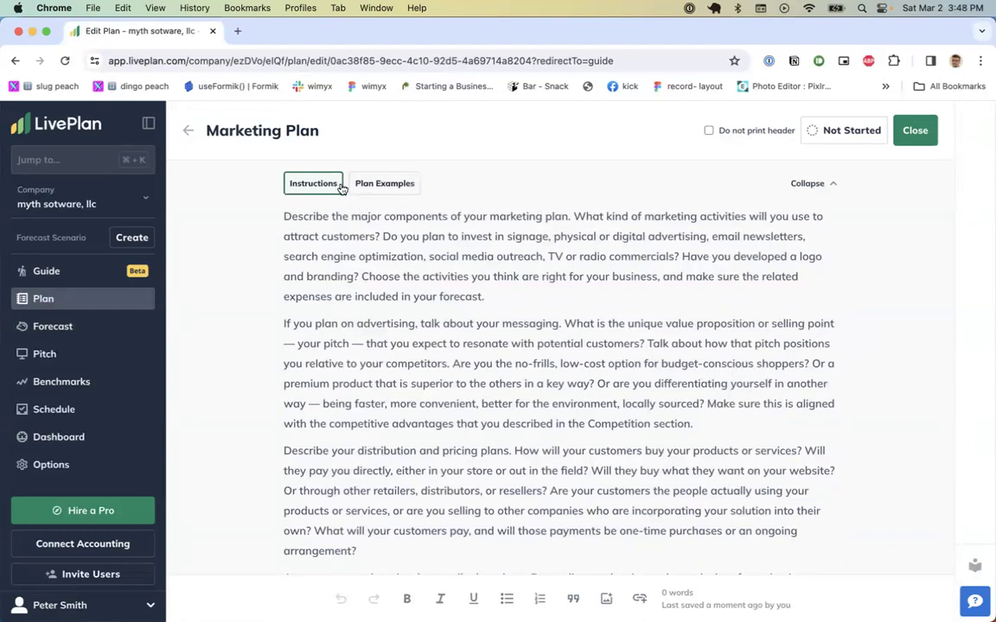
# Step: Select the company and id parts of the page address, then clear the selection
pyautogui.doubleClick(211, 59)
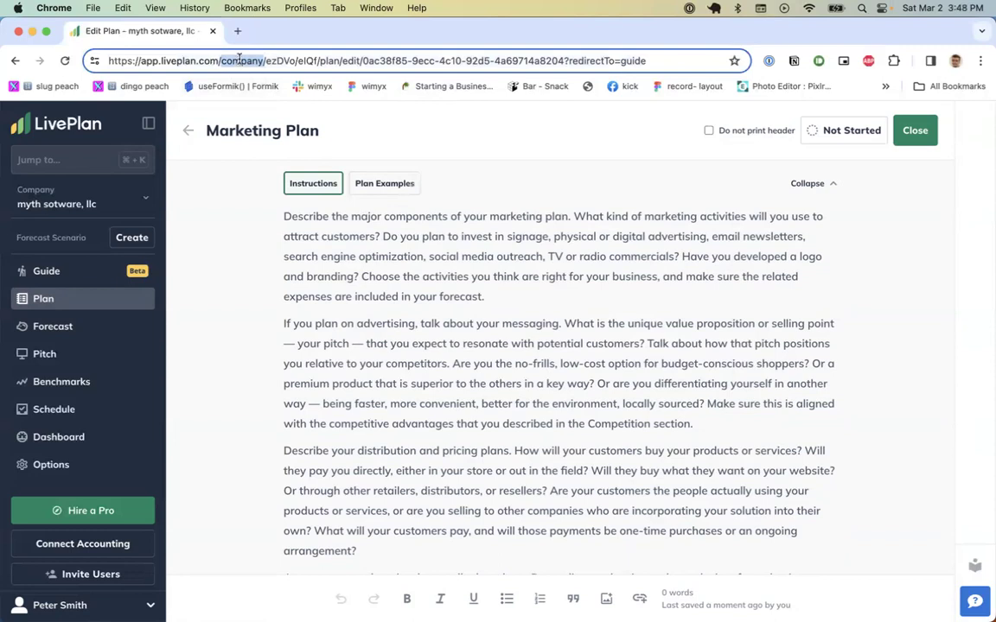
pyautogui.doubleClick(279, 59)
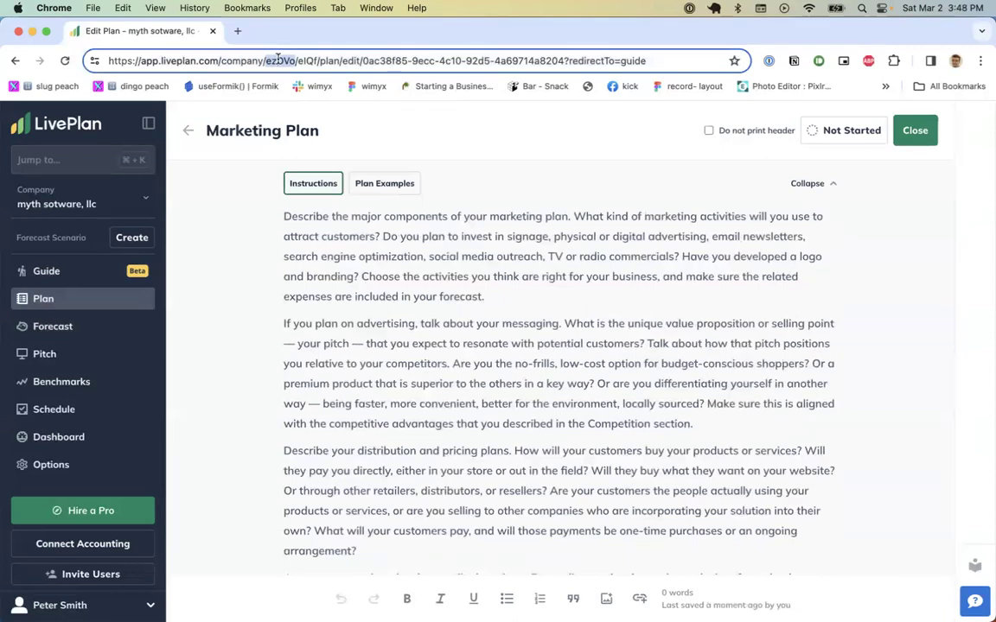
pyautogui.doubleClick(311, 60)
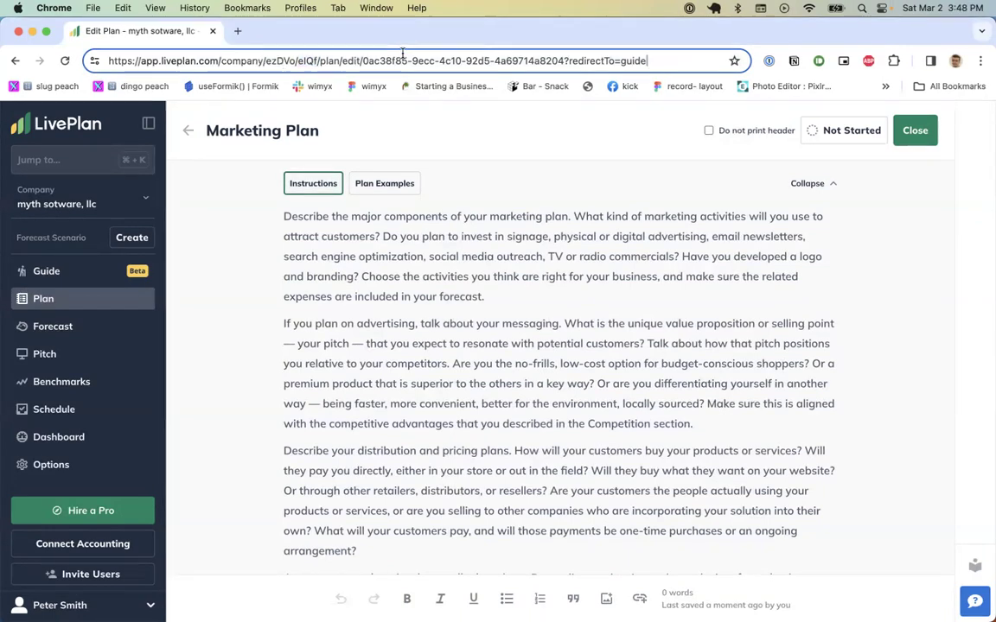
pyautogui.click(358, 62)
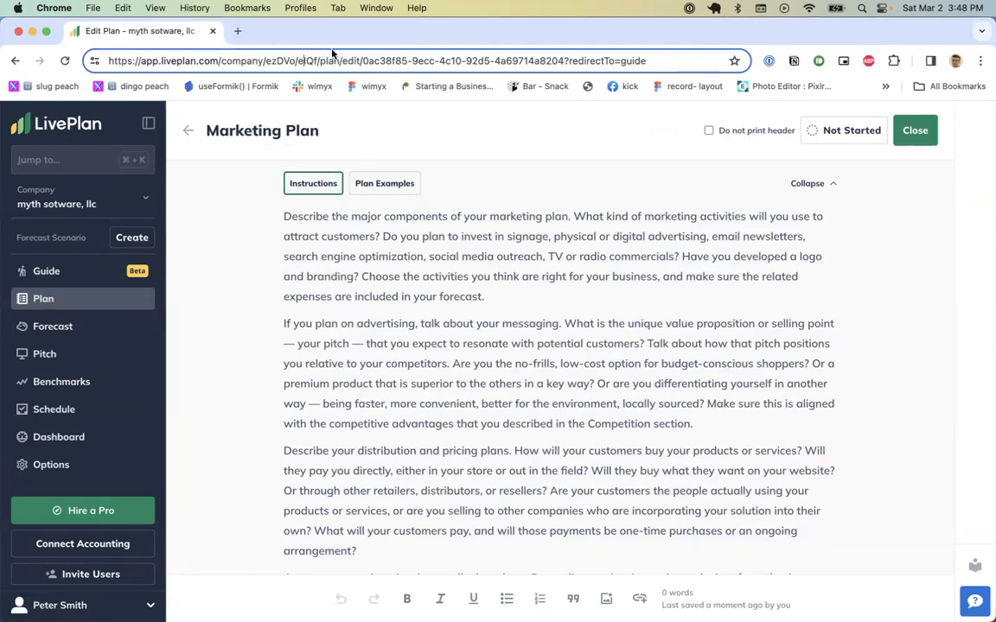
# Step: Insert the 236-word generated marketing draft into the plan and close the editor
pyautogui.scroll(-10, 369, 398)
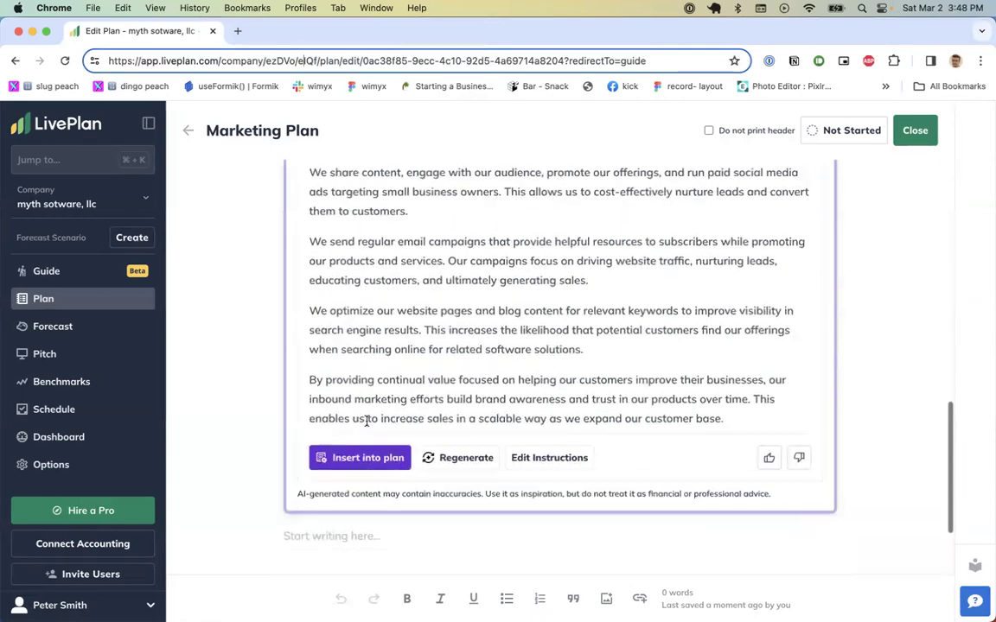
pyautogui.click(339, 456)
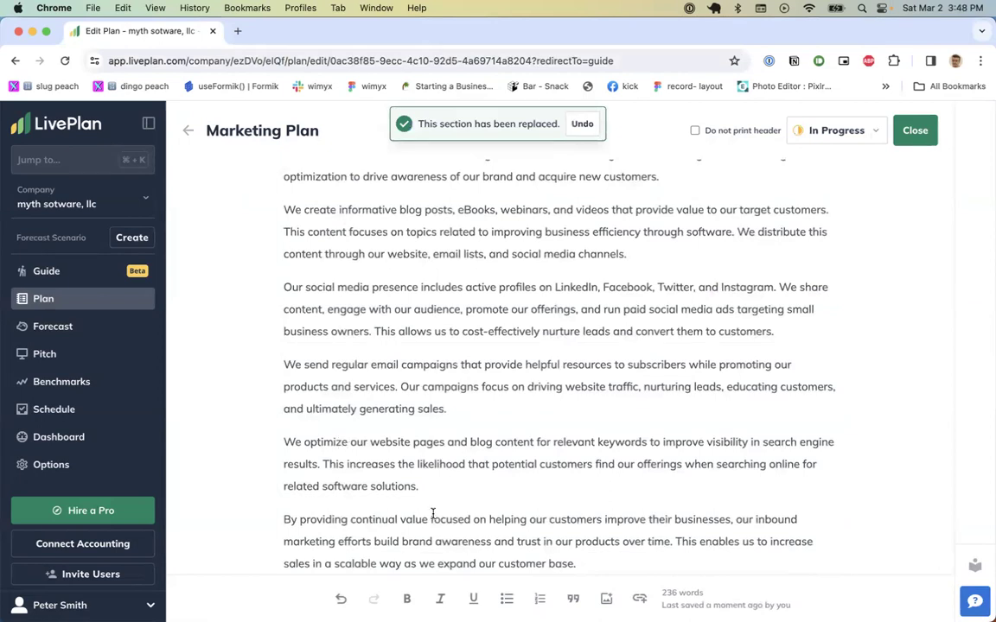
pyautogui.click(918, 134)
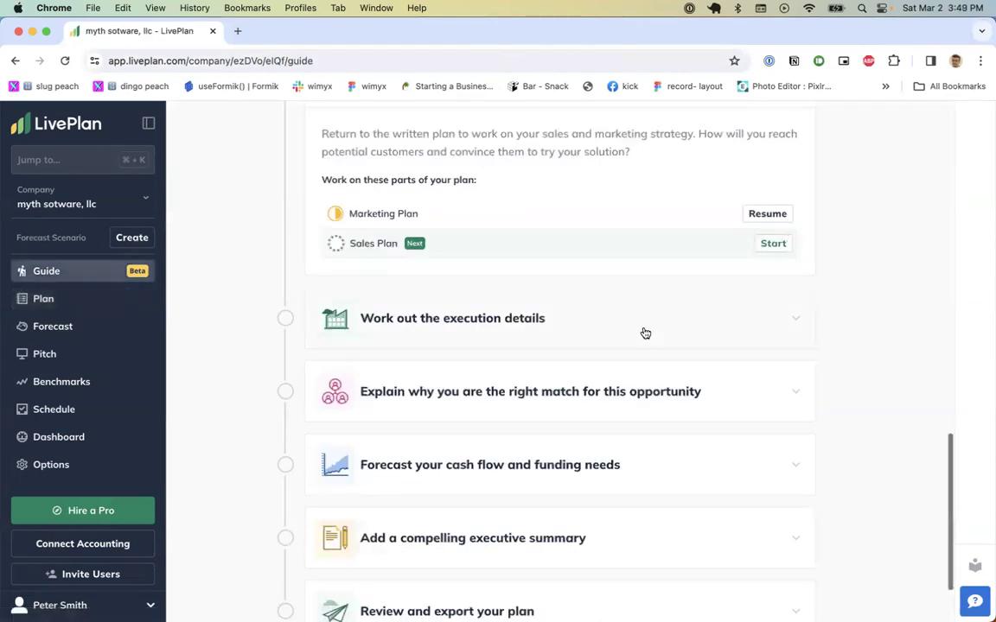
# Step: Start the Sales Plan section and browse the spell-checker's language and settings panels
pyautogui.click(778, 240)
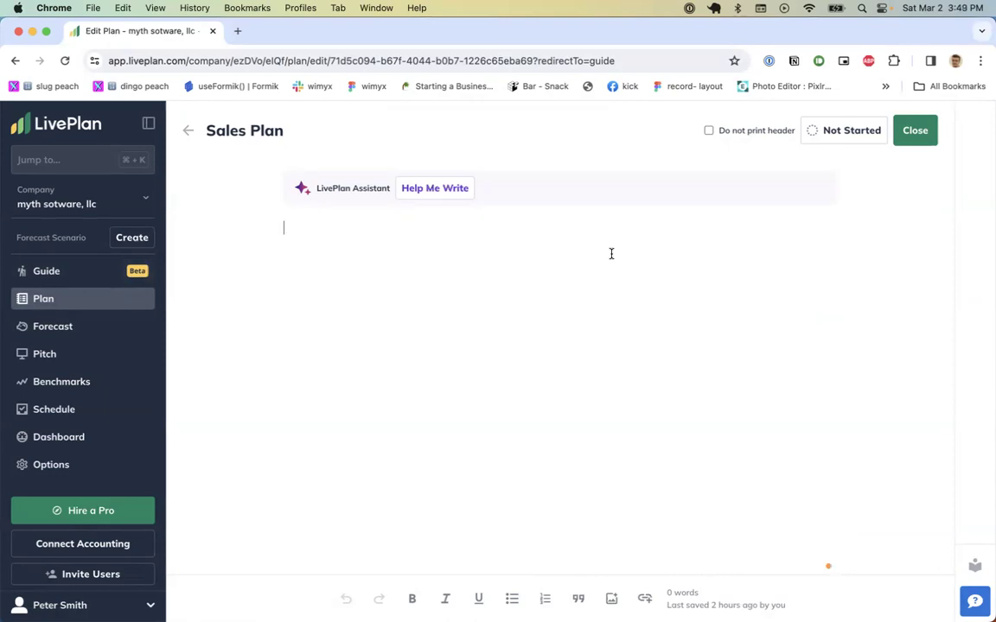
pyautogui.doubleClick(764, 605)
pyautogui.moveTo(826, 566)
pyautogui.click(803, 567)
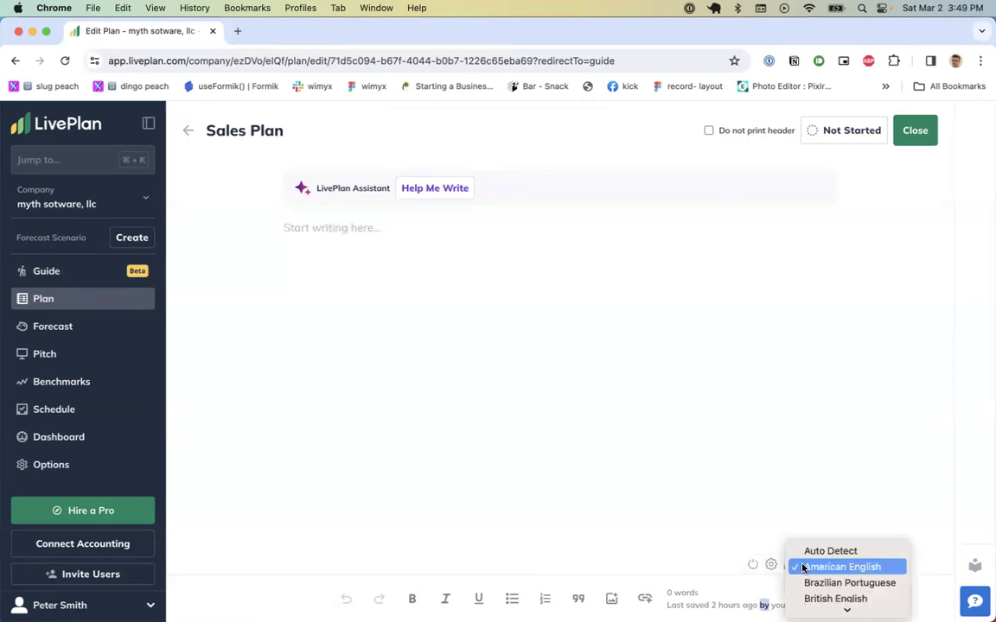
pyautogui.scroll(-2, 833, 590)
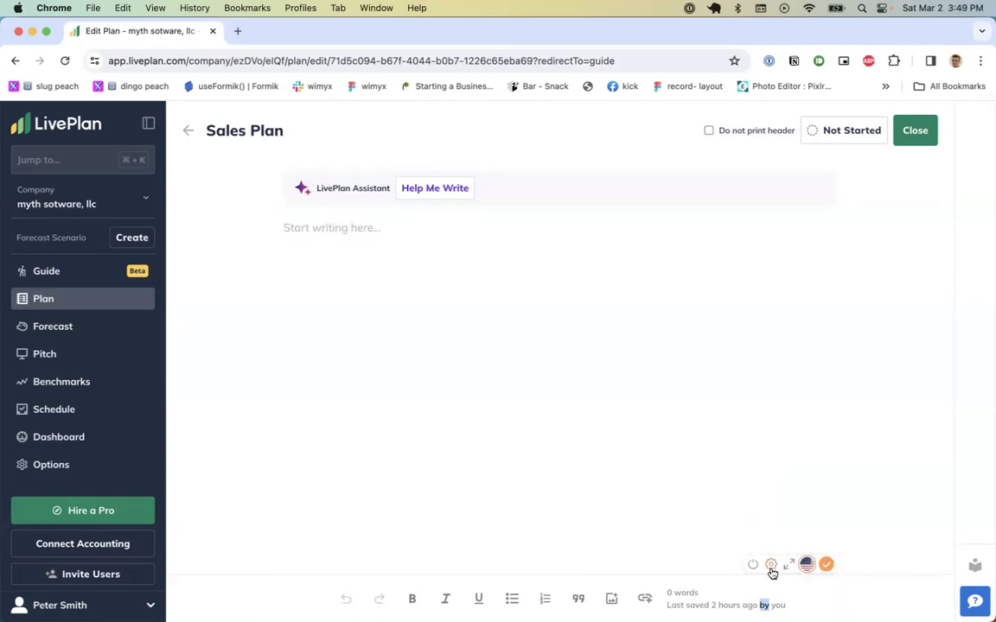
pyautogui.click(770, 565)
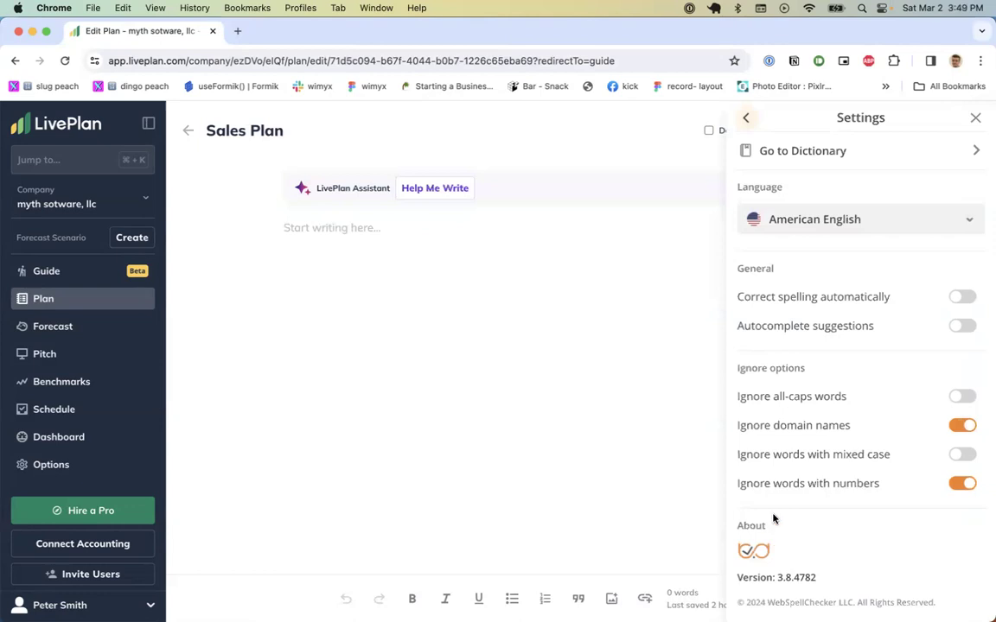
pyautogui.tripleClick(786, 604)
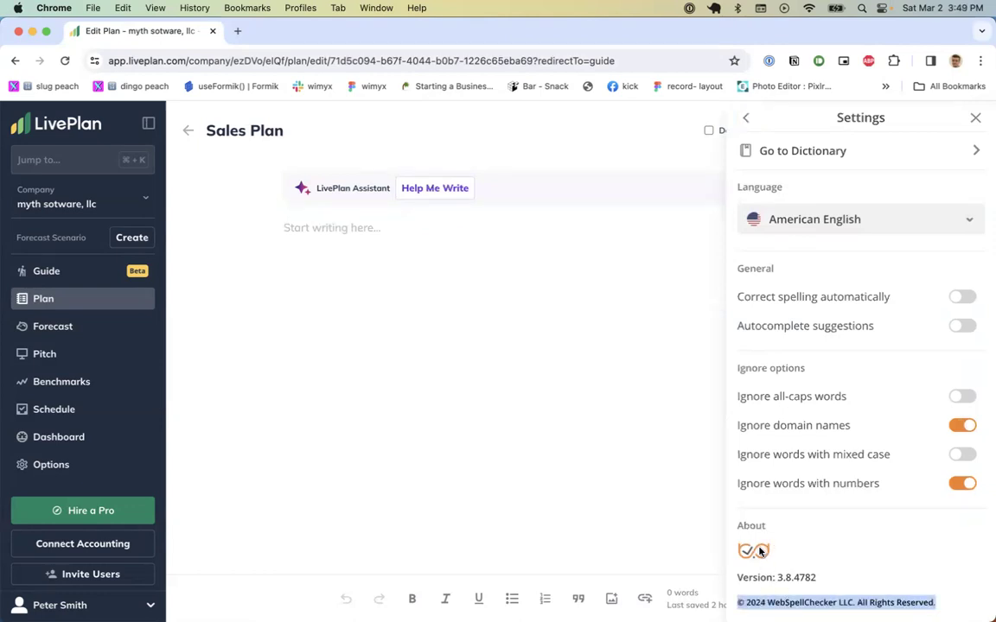
# Step: Toggle autocomplete suggestions on and back off, then open and close the custom dictionary
pyautogui.click(598, 463)
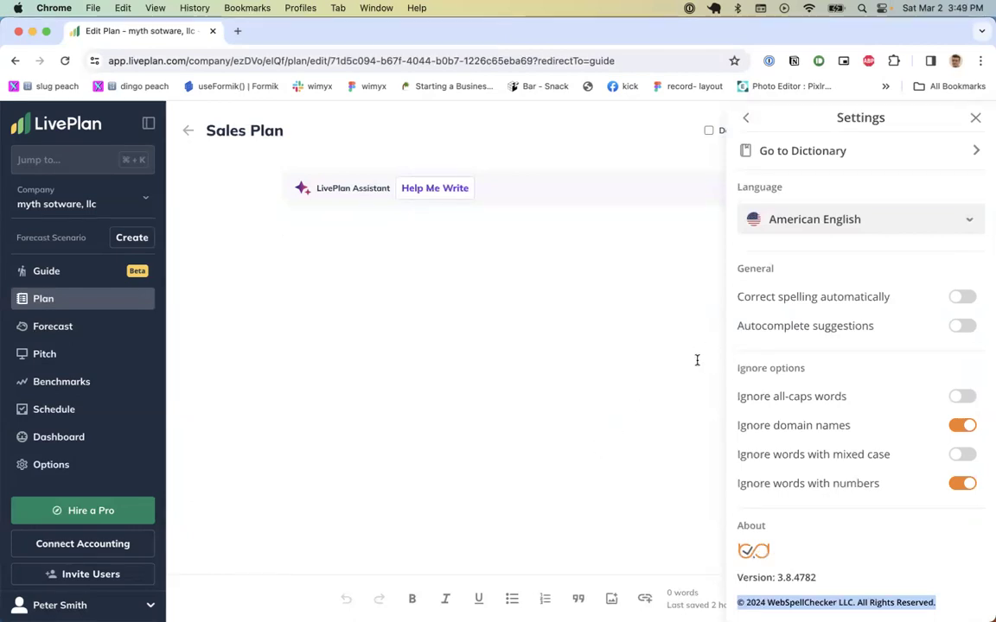
pyautogui.click(949, 327)
pyautogui.click(956, 326)
pyautogui.click(907, 153)
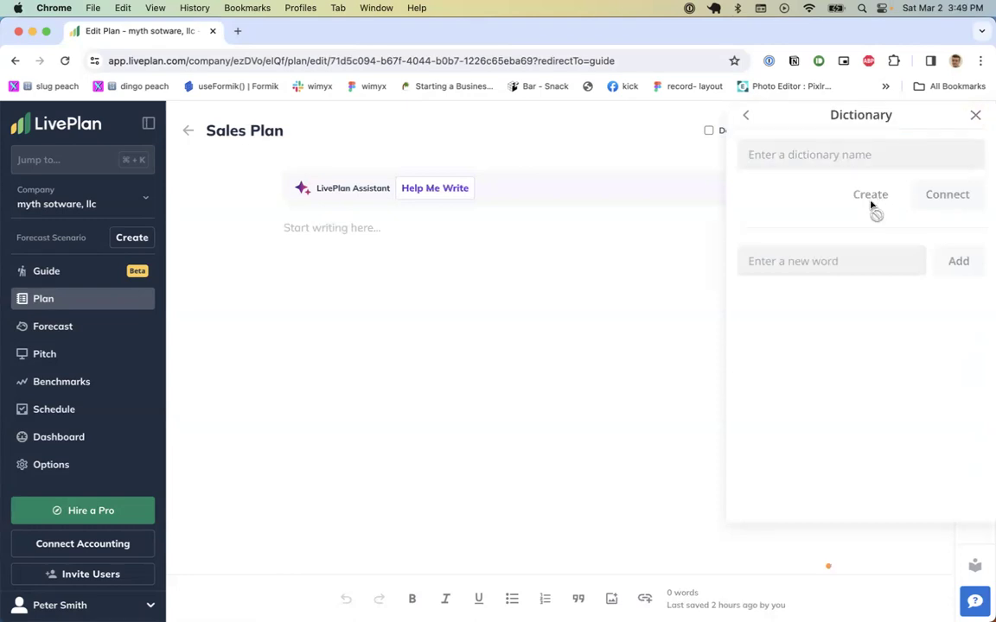
pyautogui.click(975, 115)
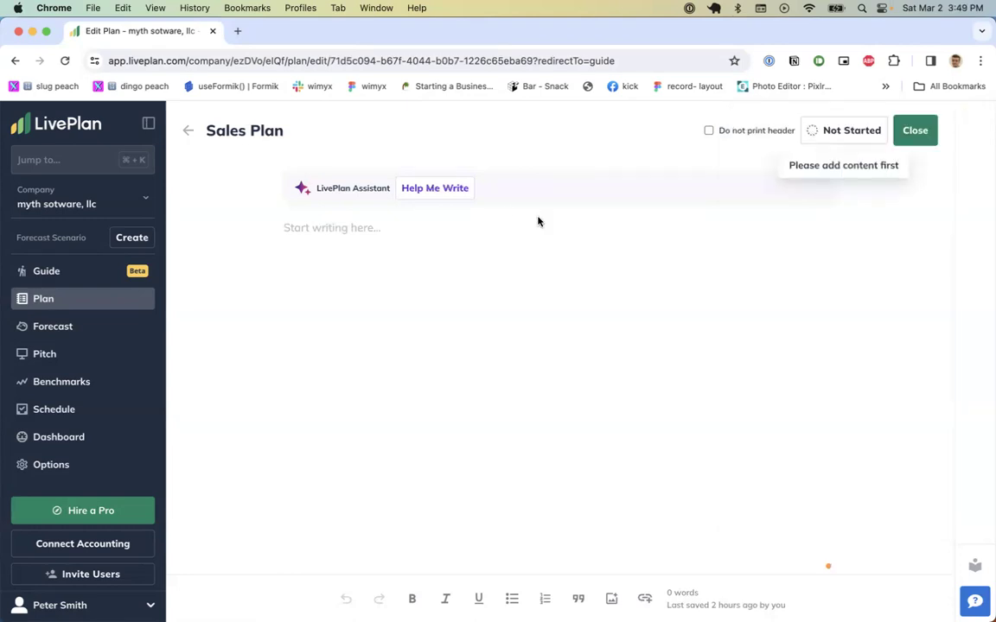
# Step: Open the assistant's draft prompt, then return to the guide and reopen the Sales Plan
pyautogui.click(424, 190)
pyautogui.click(271, 261)
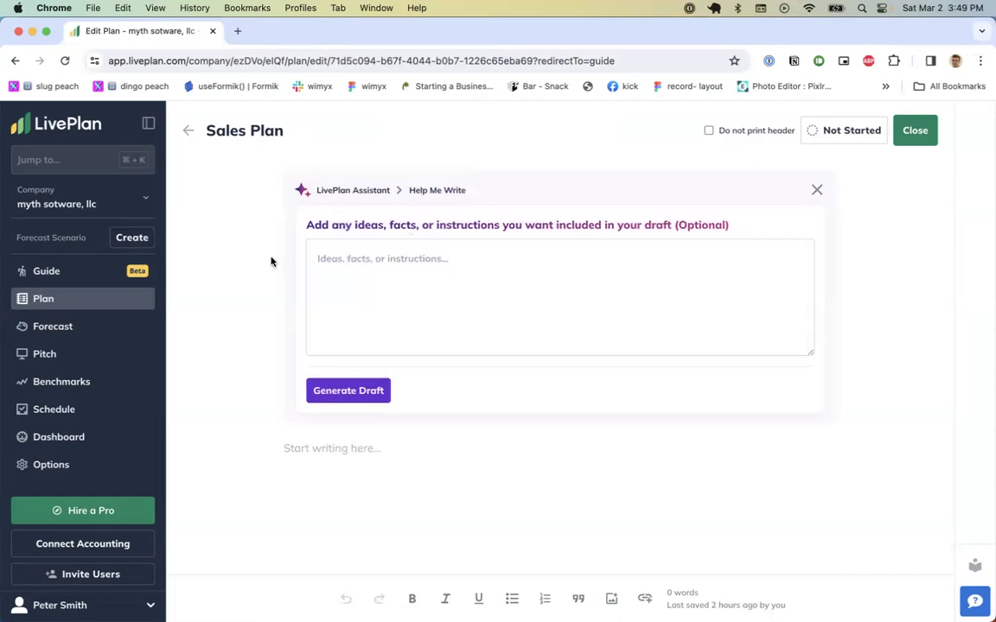
pyautogui.click(188, 131)
pyautogui.click(490, 250)
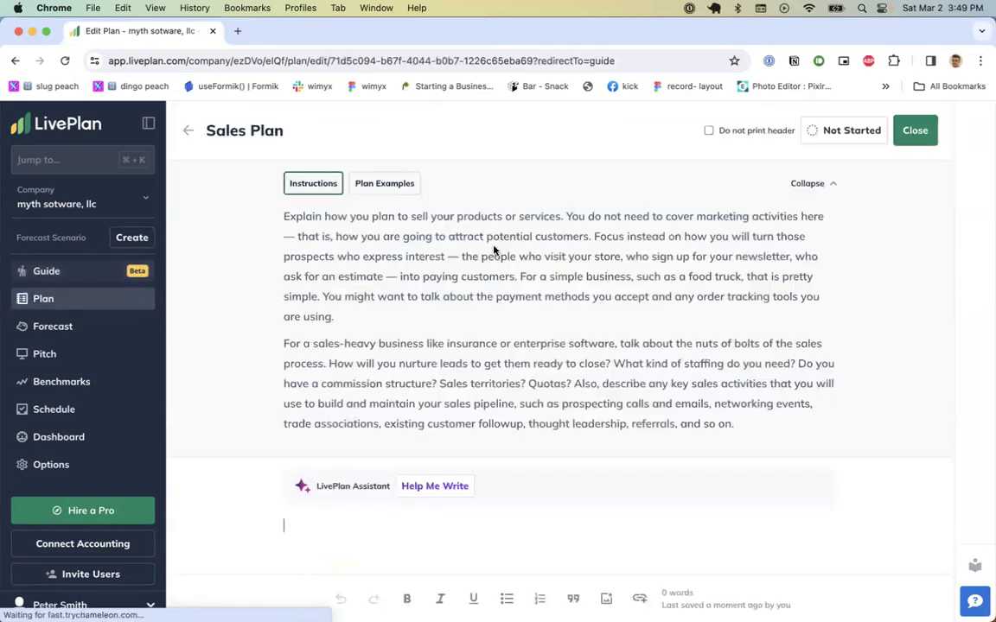
pyautogui.scroll(-1, 493, 248)
pyautogui.scroll(1, 493, 248)
pyautogui.scroll(-3, 493, 247)
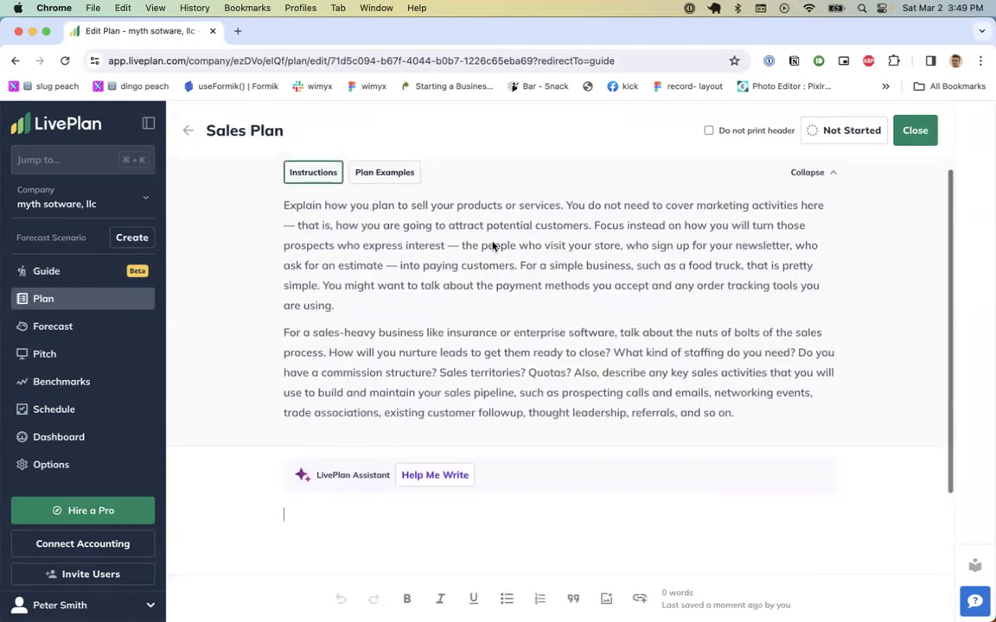
# Step: Type a software sales prompt, try a Shorten rewrite, then Auto-Improve it instead
pyautogui.write('wir')
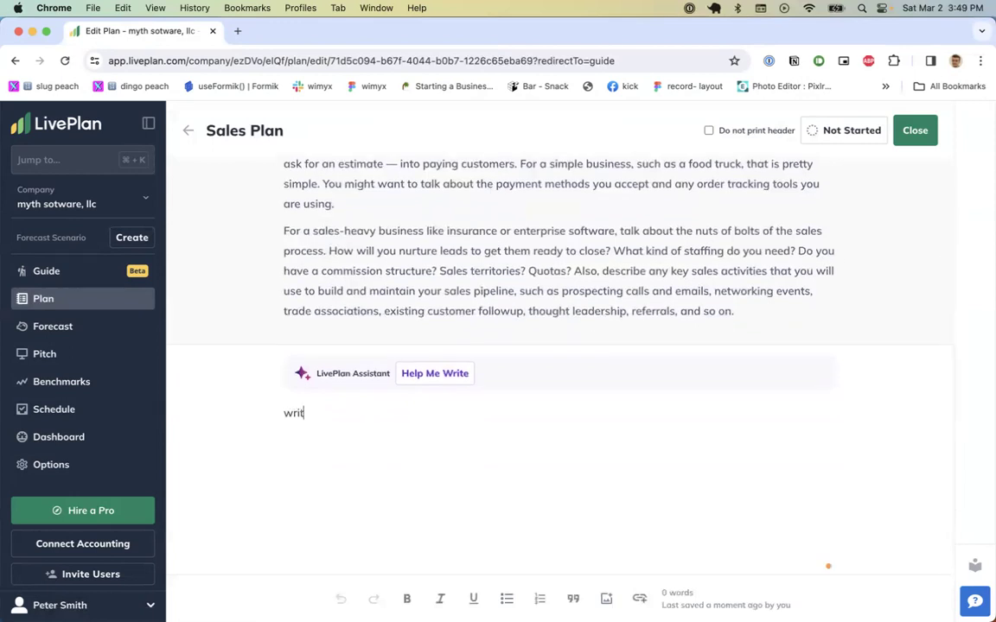
pyautogui.write('te a software sales plan')
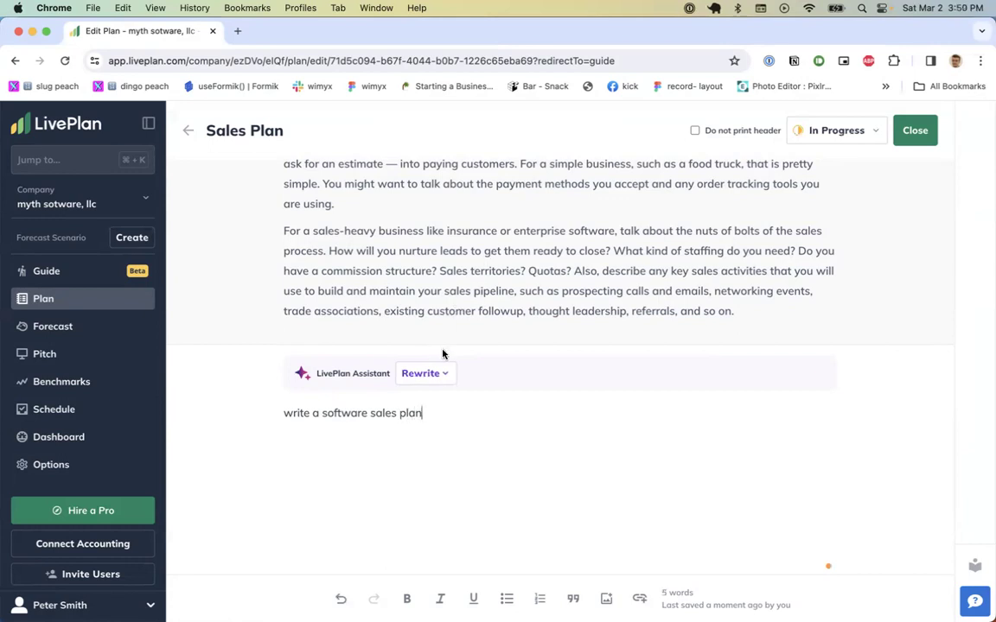
pyautogui.press('super+a')
pyautogui.click(422, 375)
pyautogui.click(415, 427)
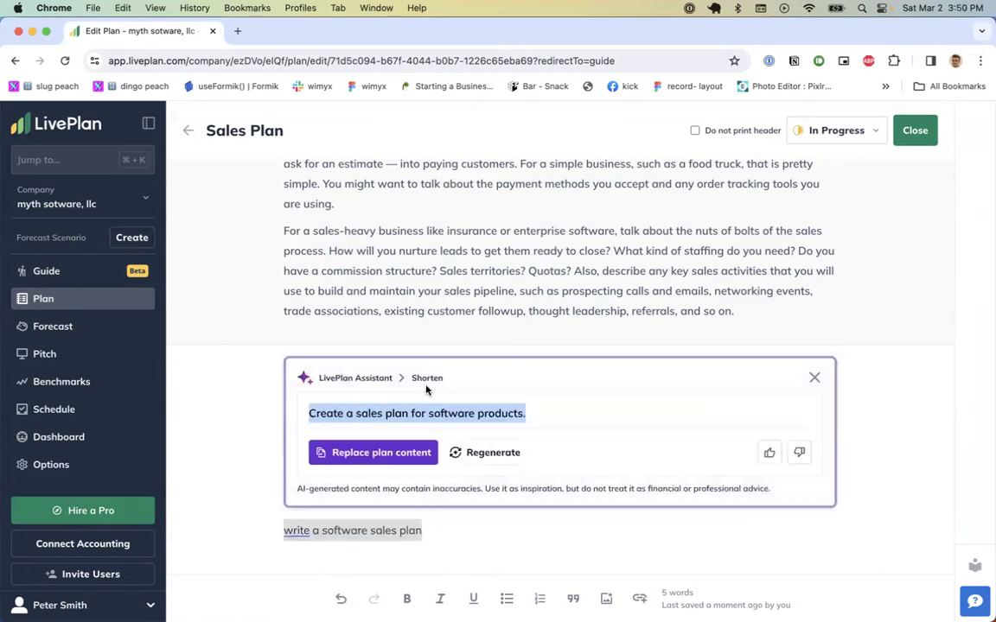
pyautogui.click(814, 379)
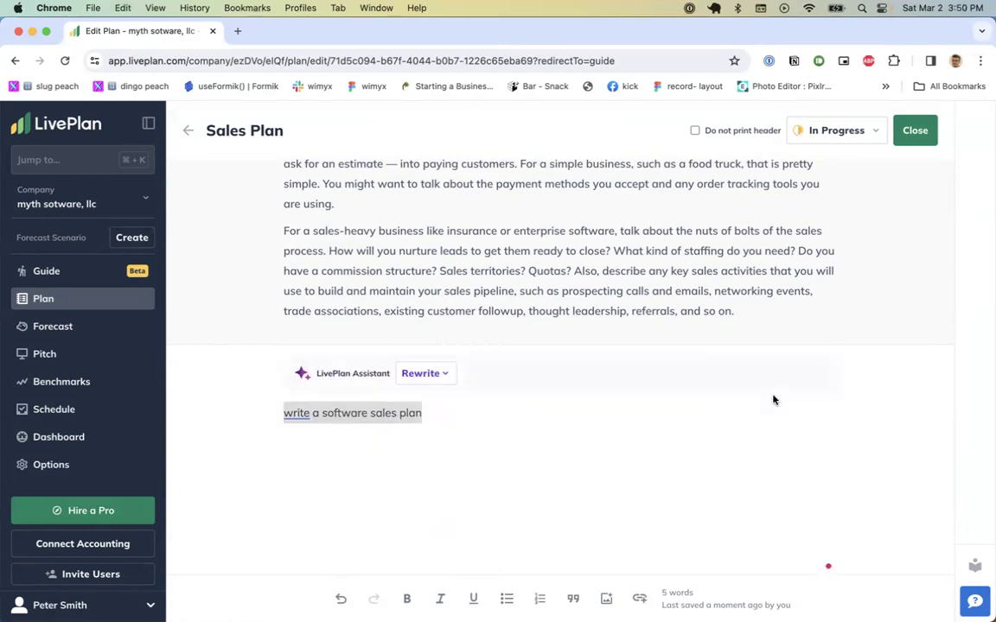
pyautogui.click(428, 375)
pyautogui.click(435, 402)
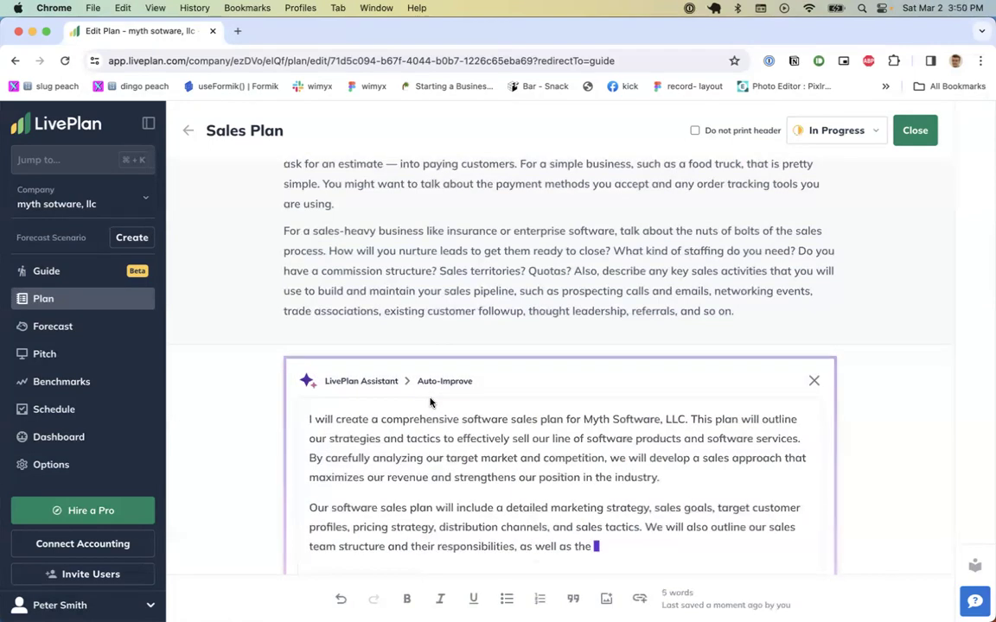
# Step: Review the generated three-paragraph sales plan and replace the section content with it
pyautogui.scroll(-2, 430, 402)
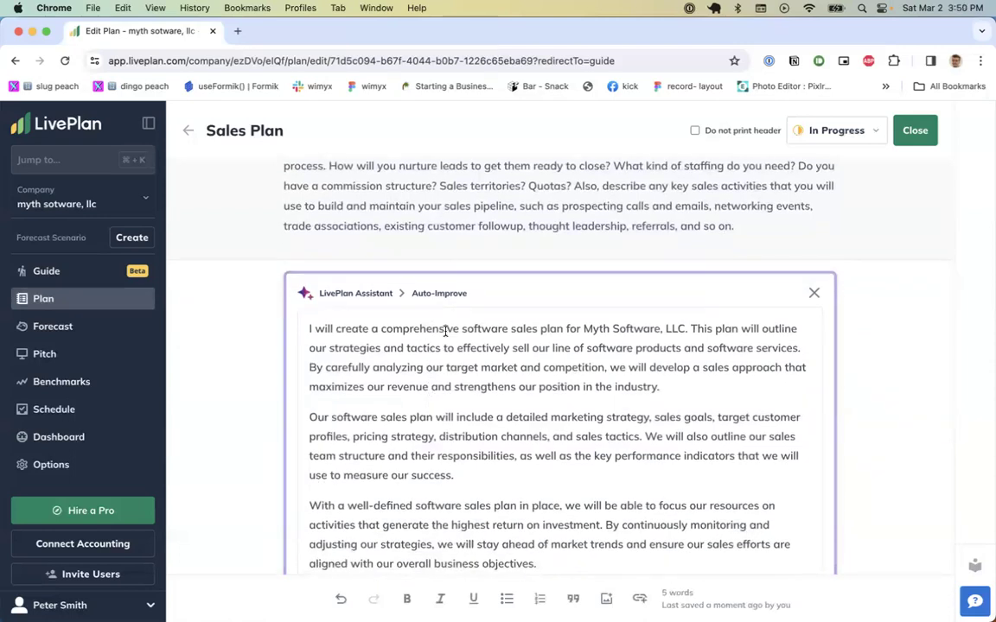
pyautogui.scroll(-4, 445, 331)
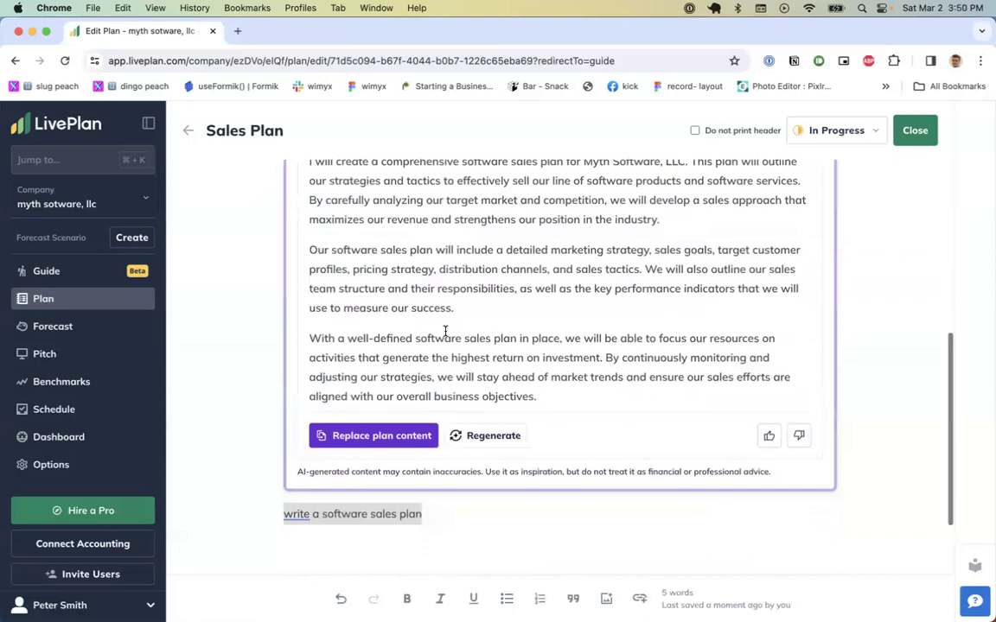
pyautogui.scroll(3, 445, 331)
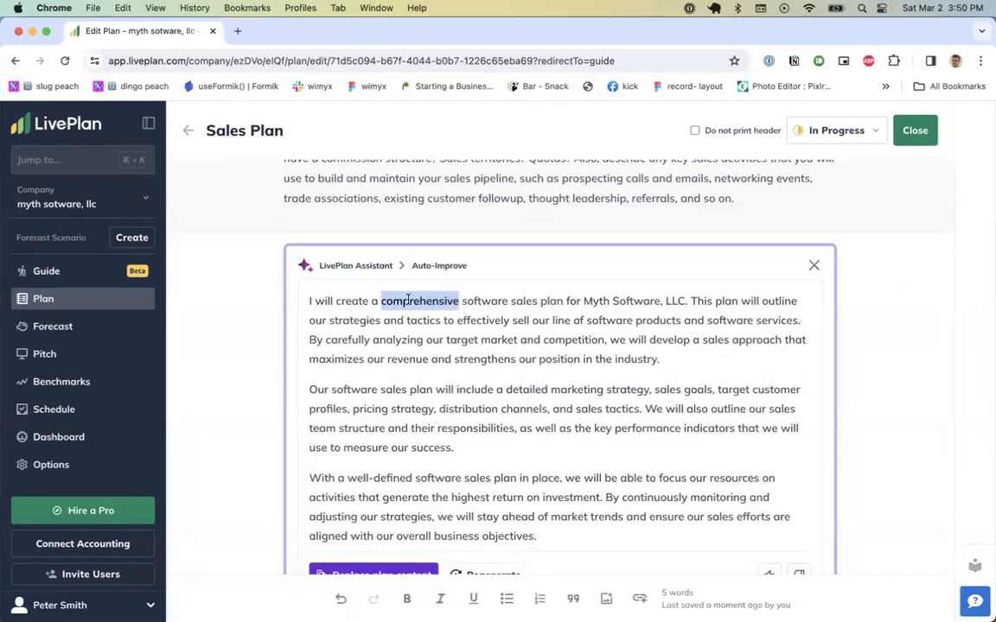
pyautogui.tripleClick(407, 301)
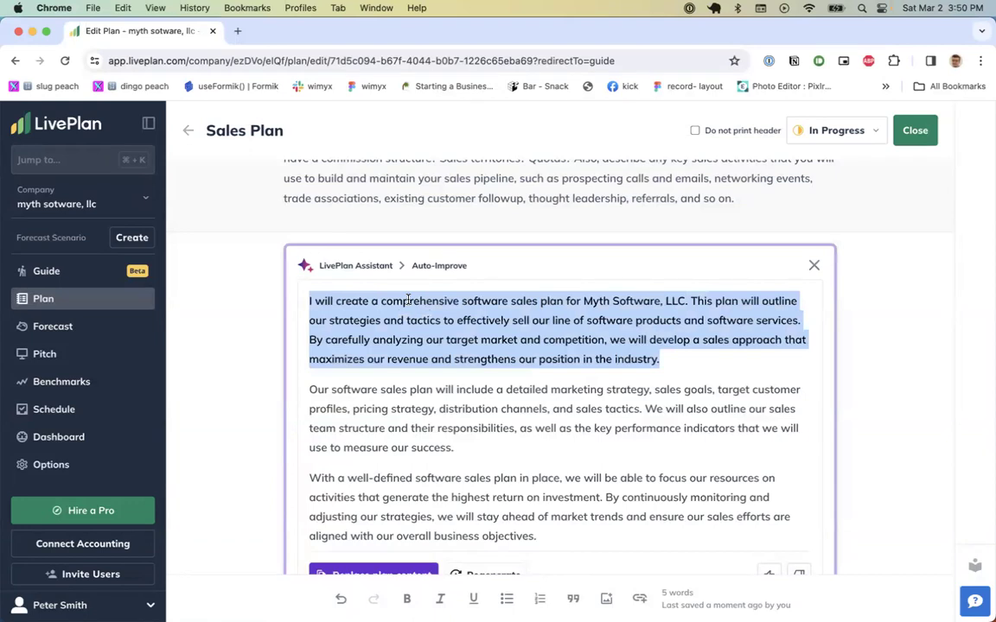
pyautogui.scroll(-1, 407, 300)
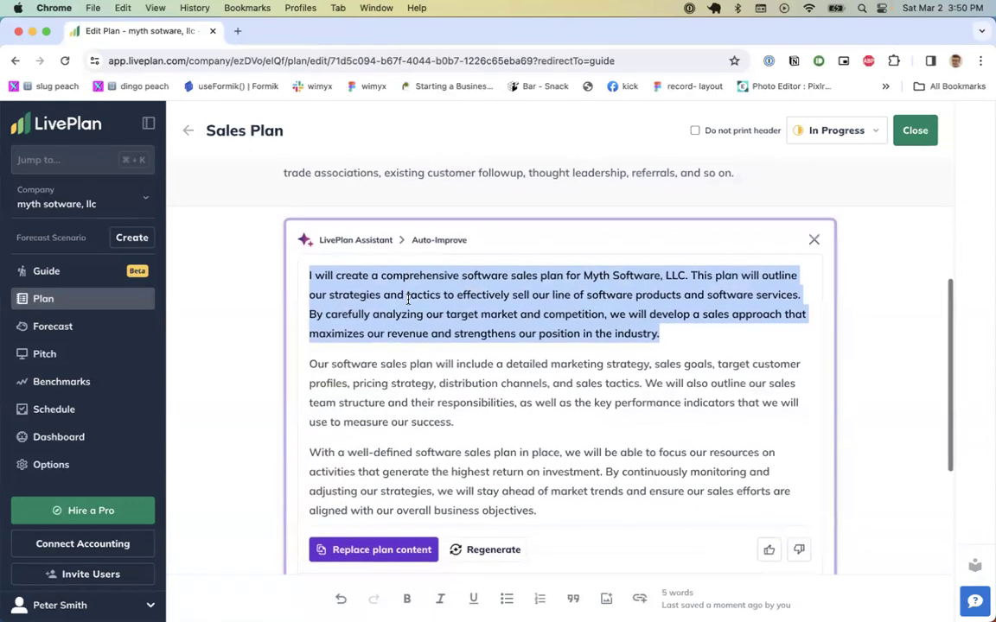
pyautogui.scroll(-1, 408, 299)
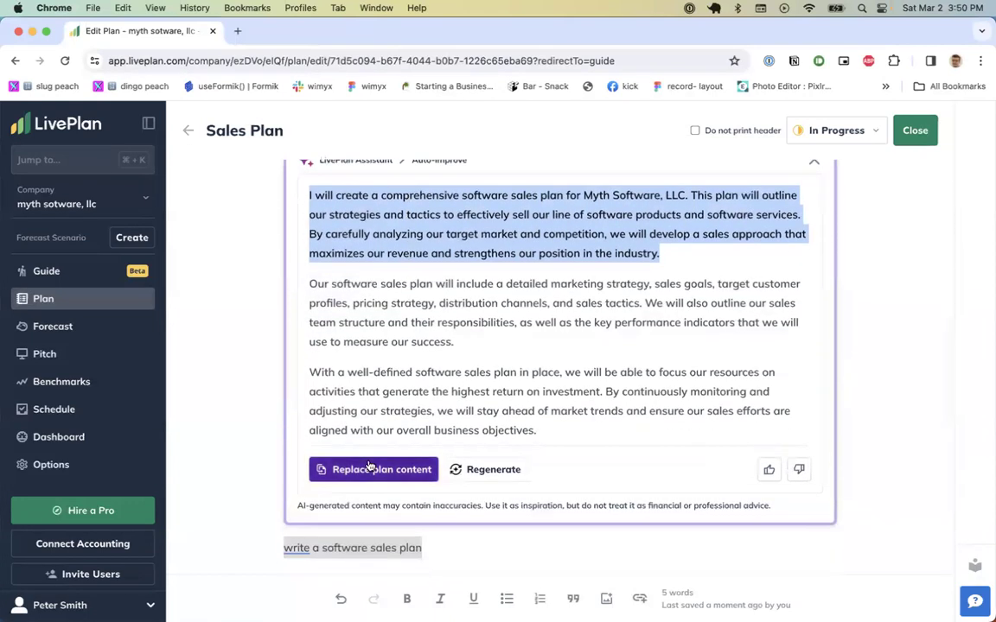
pyautogui.click(380, 469)
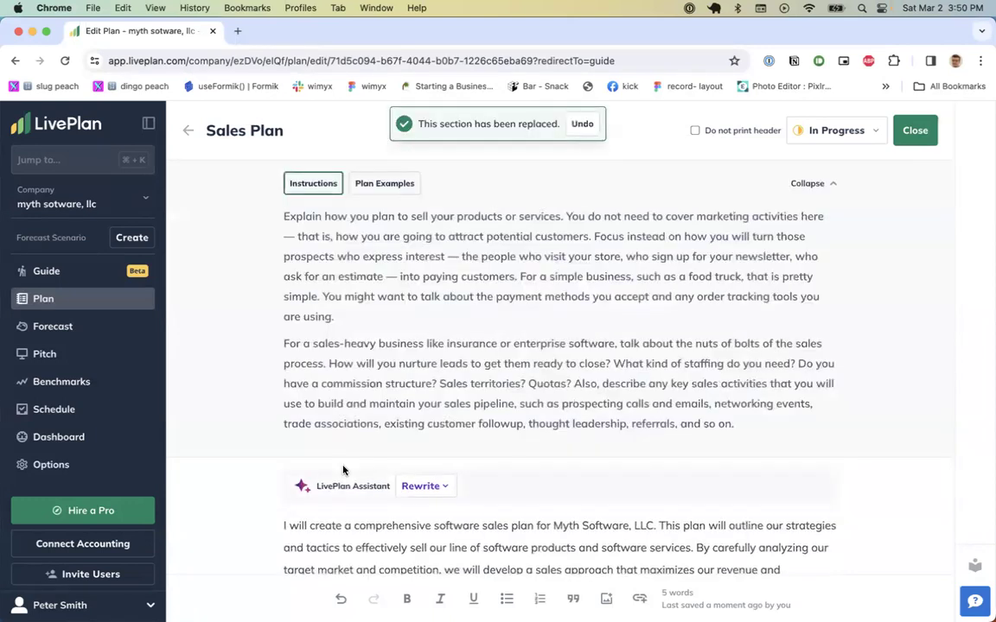
# Step: Auto-Improve the Sales Plan text again and replace the section with the 191-word improved version
pyautogui.scroll(-3, 350, 425)
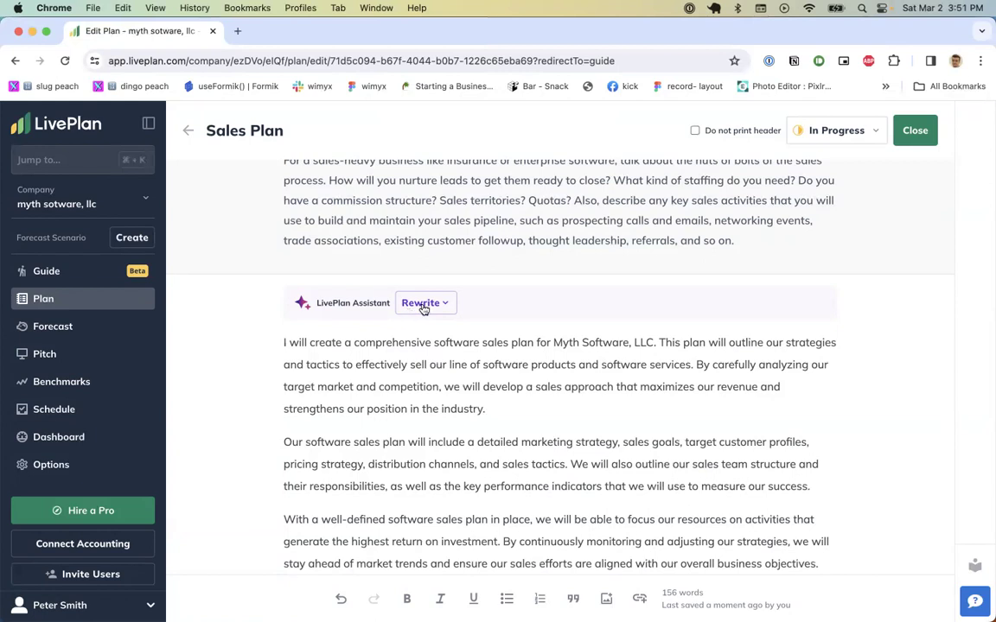
pyautogui.click(417, 305)
pyautogui.click(496, 350)
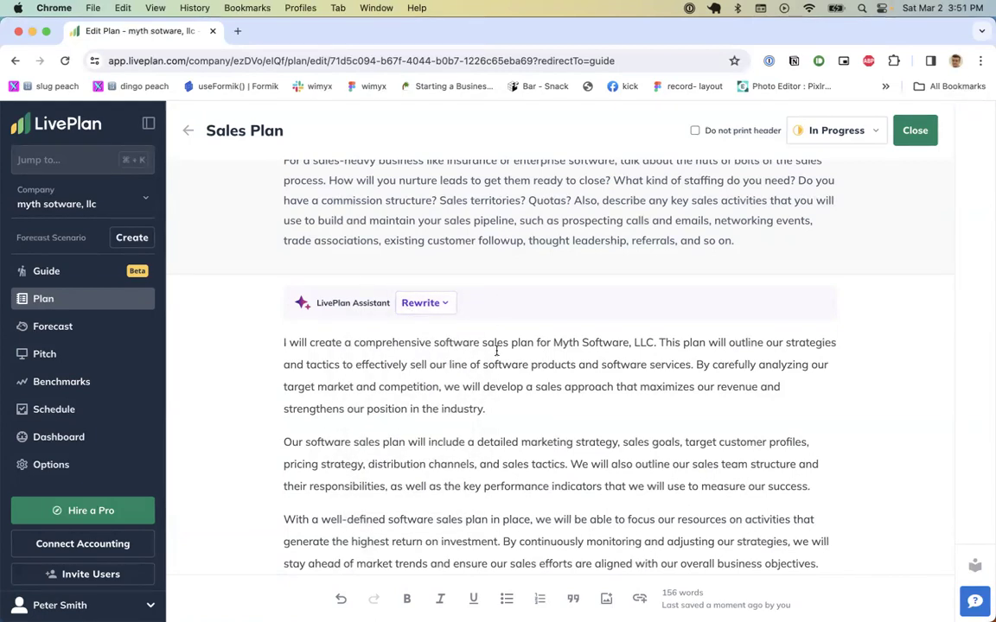
pyautogui.scroll(2, 634, 458)
pyautogui.scroll(-2, 635, 456)
pyautogui.click(425, 309)
pyautogui.click(405, 336)
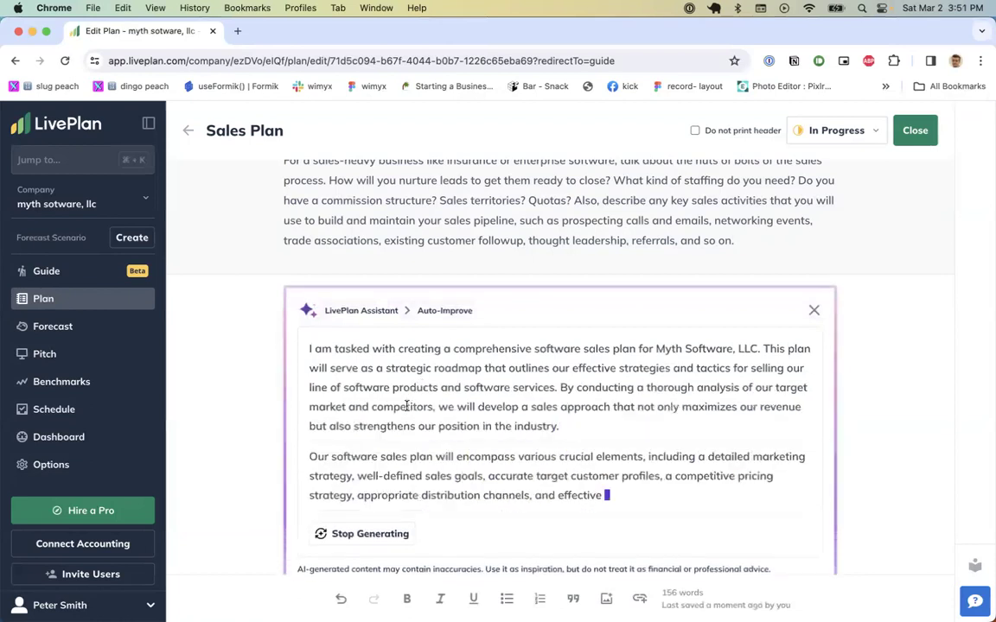
pyautogui.scroll(-3, 403, 344)
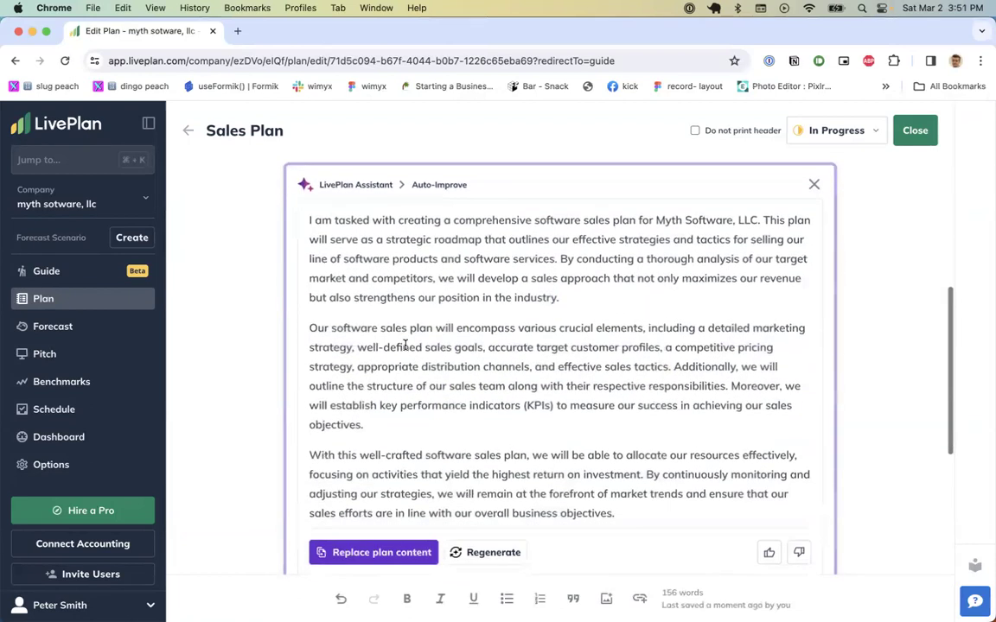
pyautogui.doubleClick(353, 210)
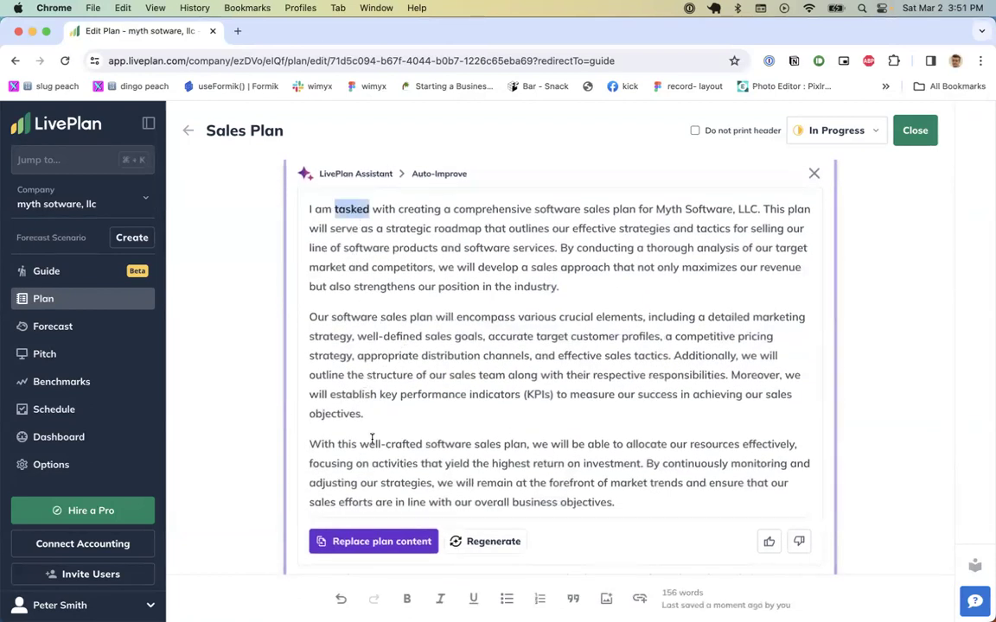
pyautogui.click(372, 538)
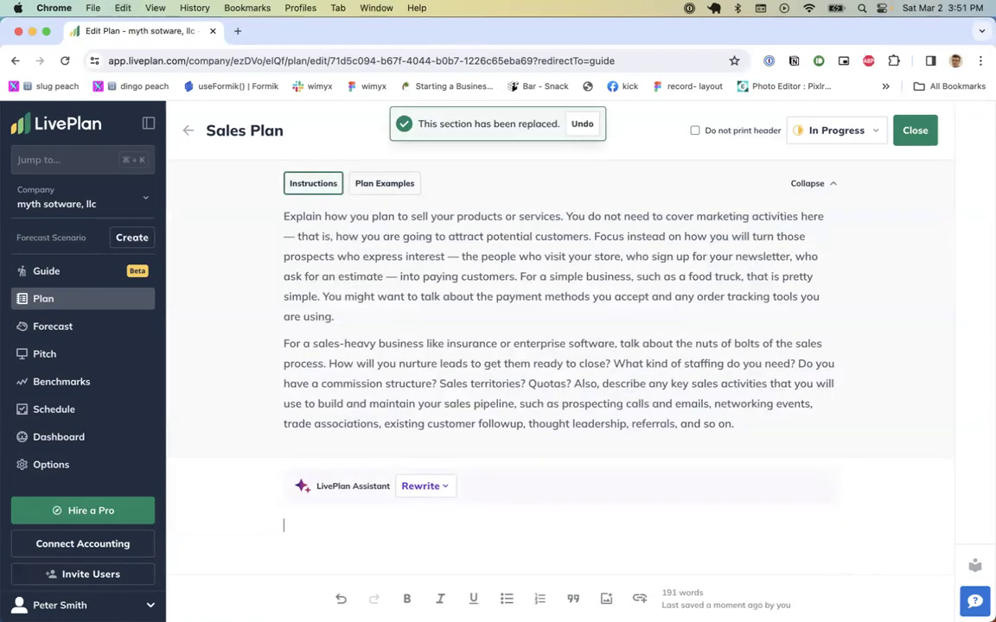
# Step: Generate a 'for a software company' draft and insert the 148-word, four-channel sales plan
pyautogui.click(443, 482)
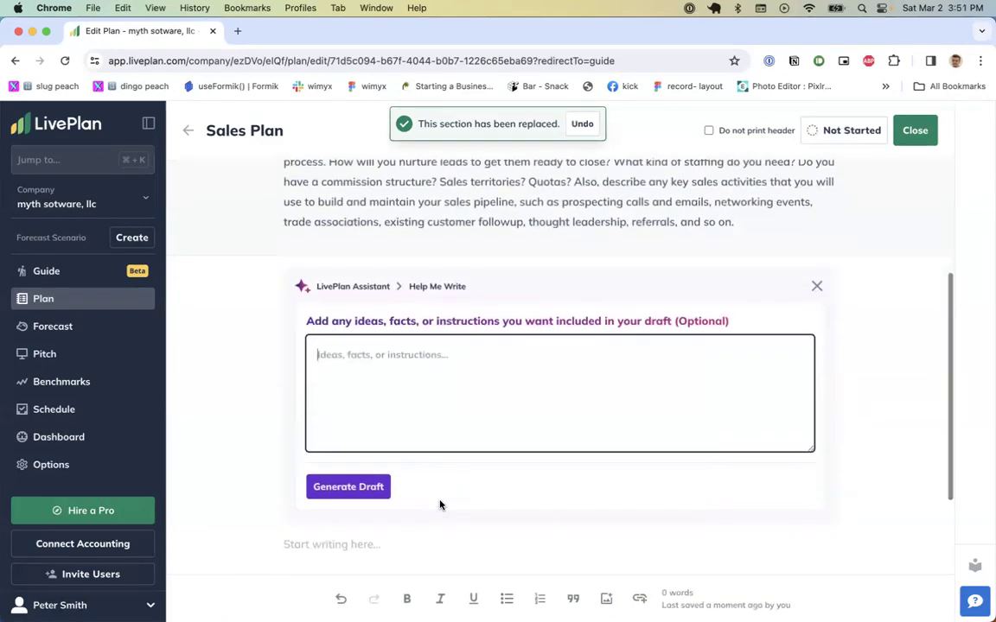
pyautogui.write('for a')
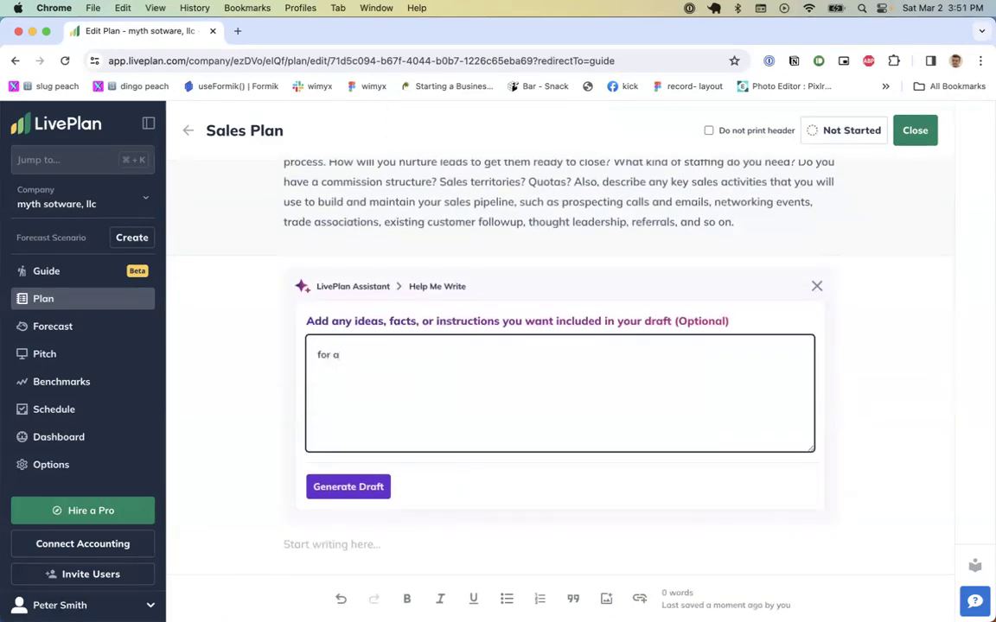
pyautogui.scroll(4, 558, 363)
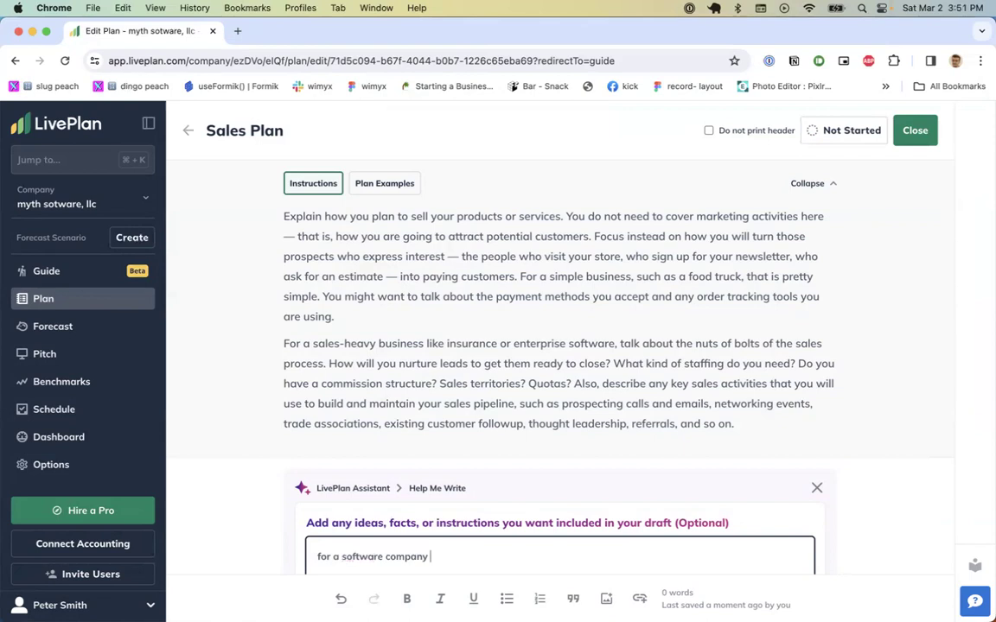
pyautogui.scroll(-5, 387, 502)
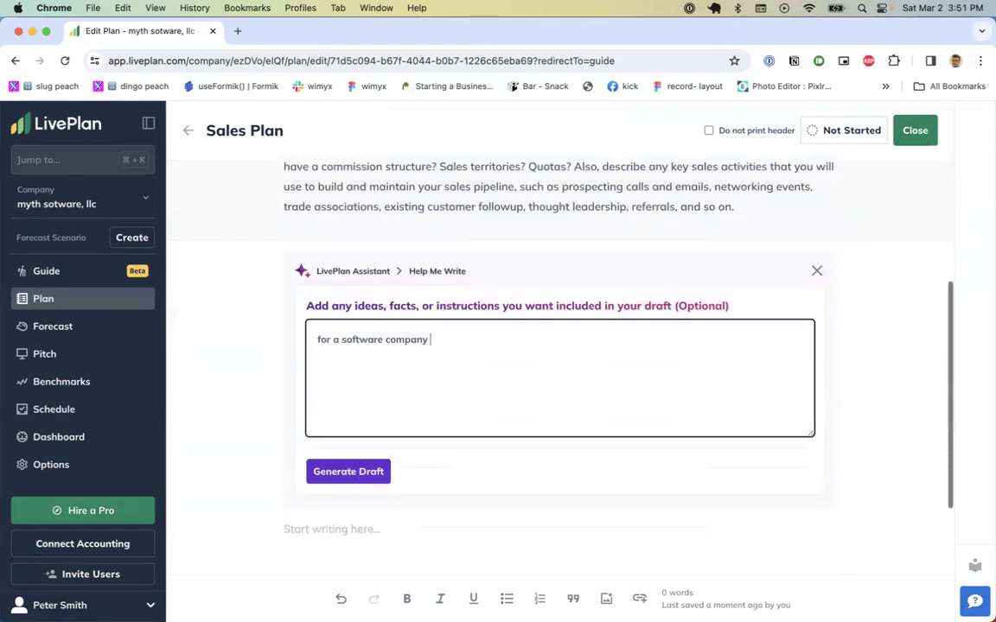
pyautogui.click(374, 458)
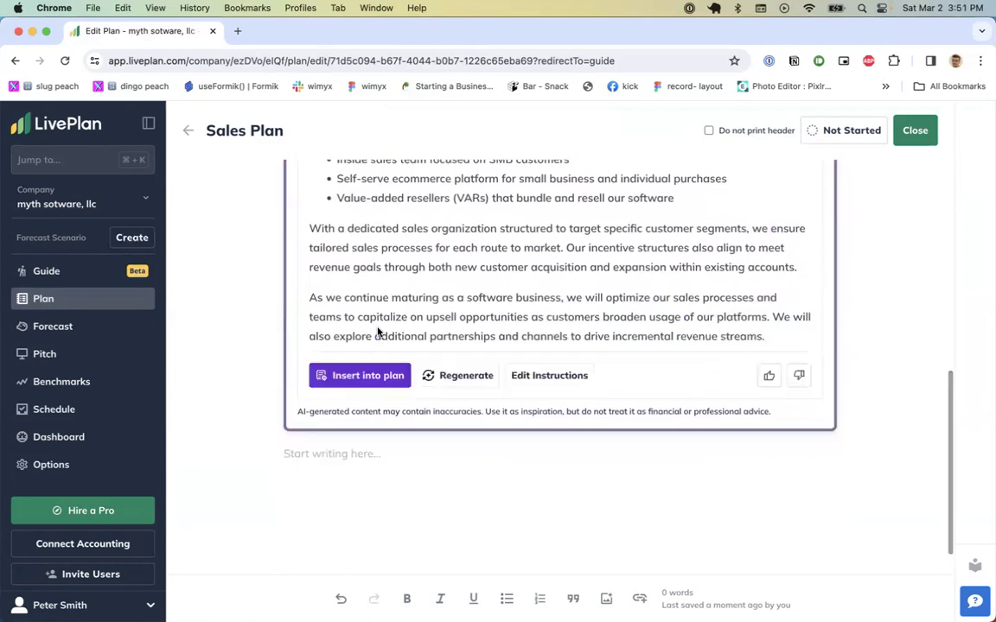
pyautogui.click(357, 374)
pyautogui.scroll(-3, 356, 374)
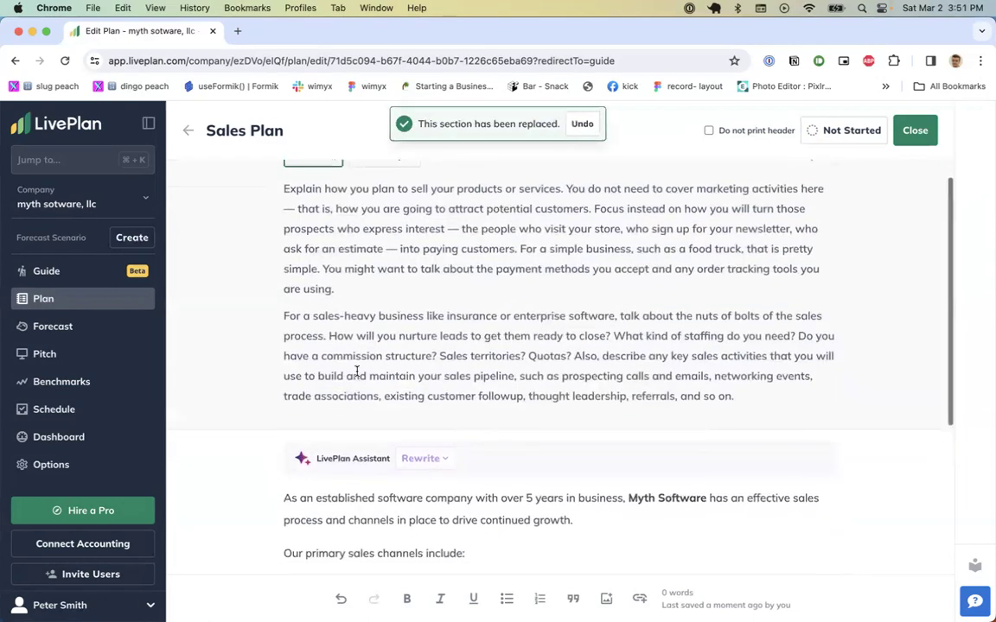
pyautogui.scroll(-1, 356, 371)
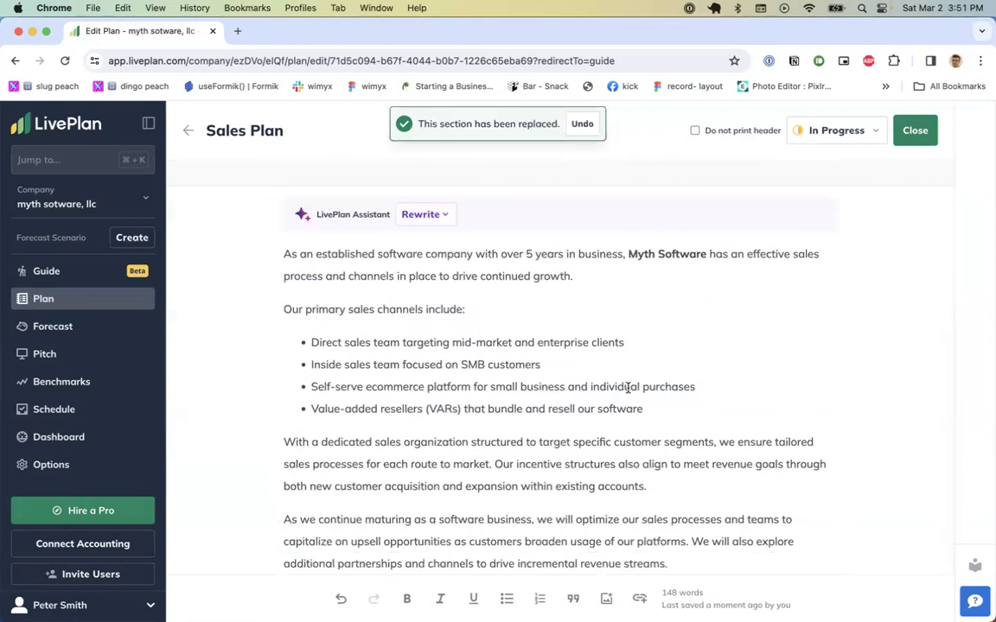
pyautogui.scroll(5, 624, 401)
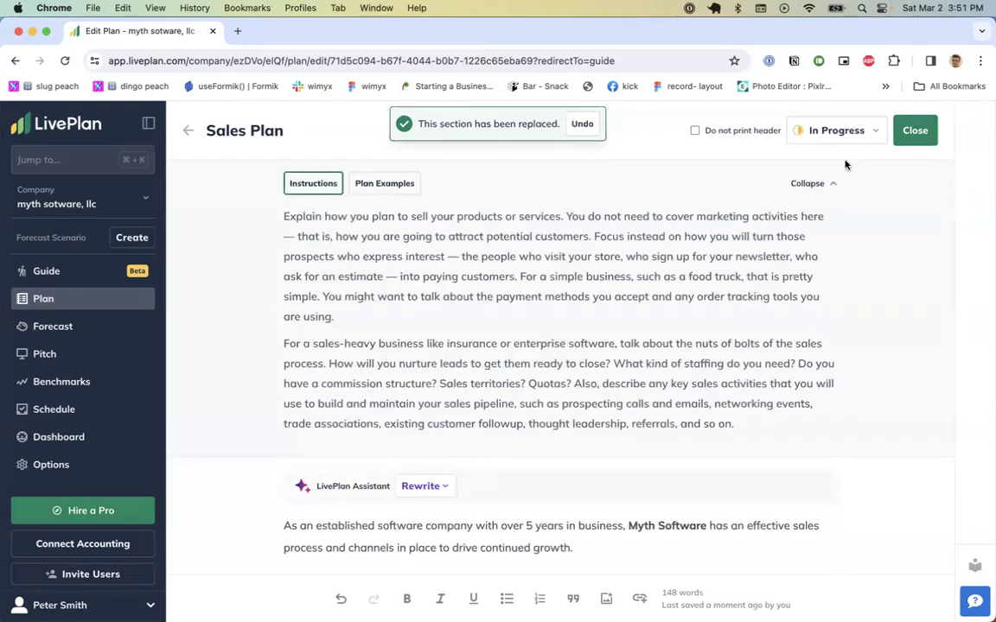
# Step: Close the Sales Plan and start Locations & Facilities under 'Work out the execution details'
pyautogui.click(918, 130)
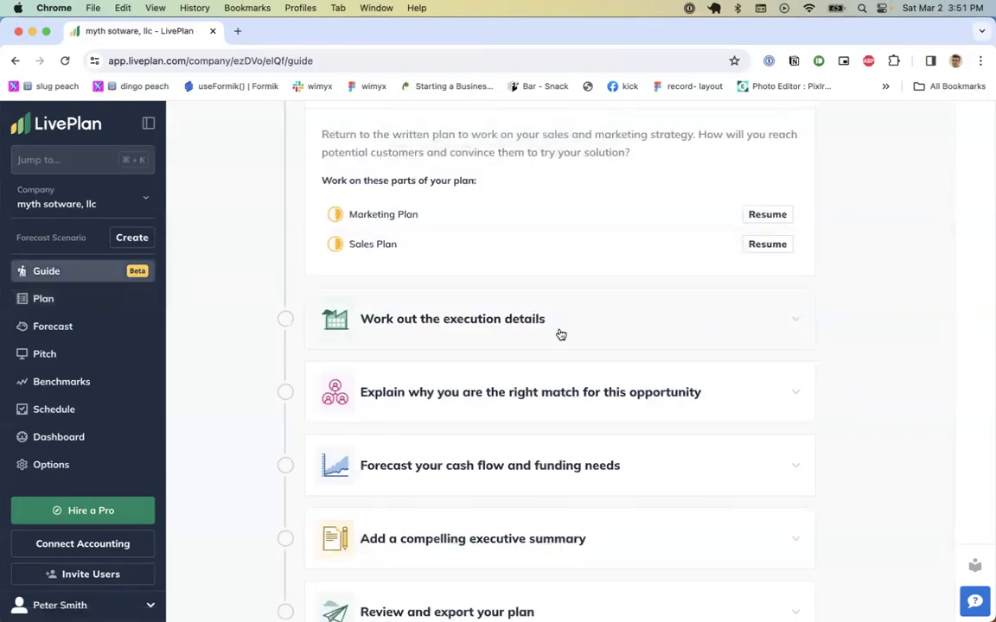
pyautogui.click(560, 334)
pyautogui.scroll(-2, 560, 334)
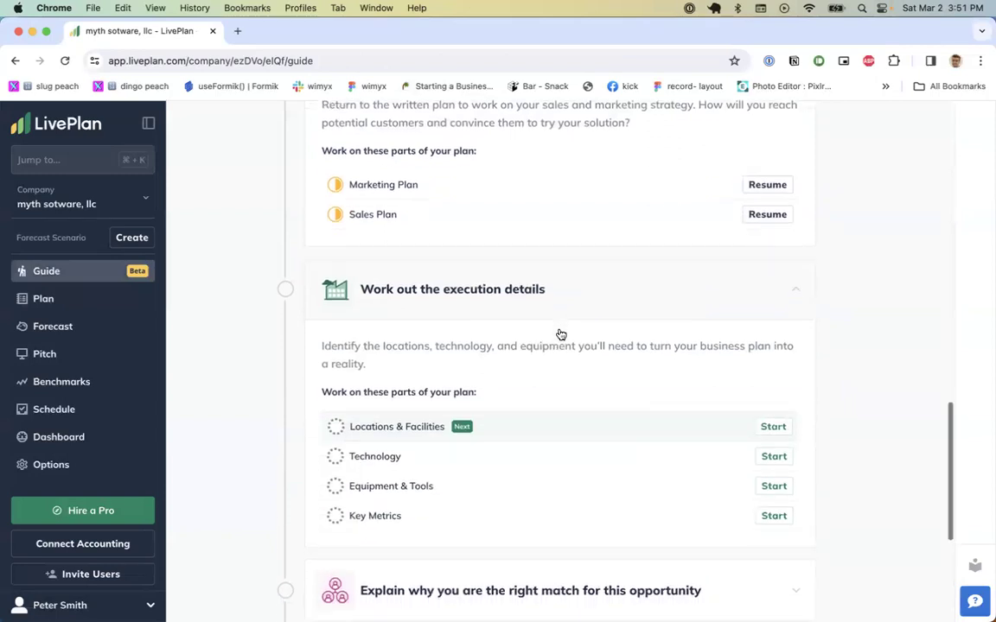
pyautogui.click(770, 376)
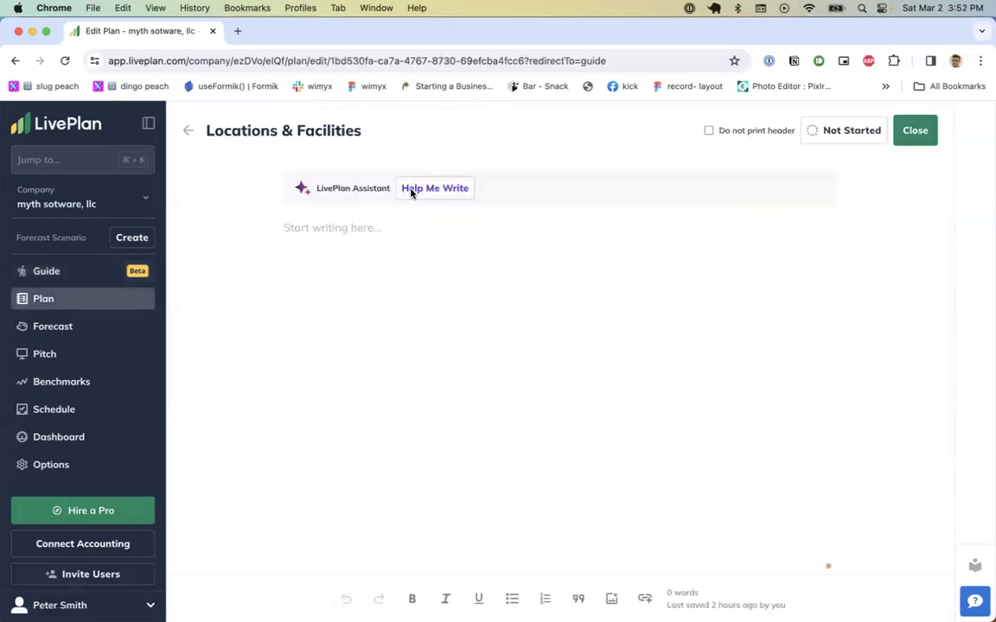
# Step: Generate an assistant draft and insert the 256-word hybrid headquarters-plus-remote description
pyautogui.click(411, 190)
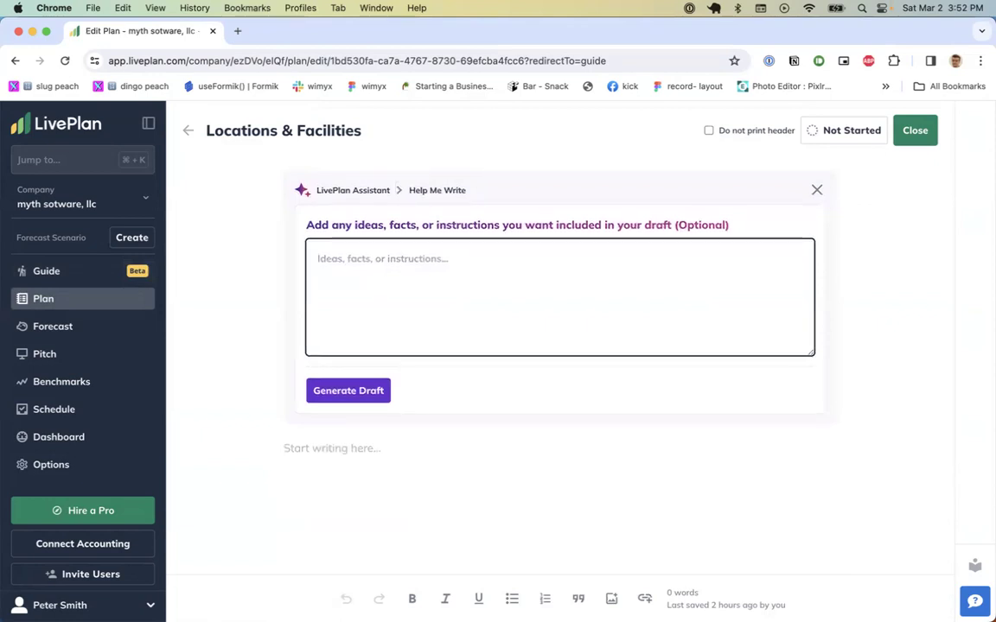
pyautogui.write('fot')
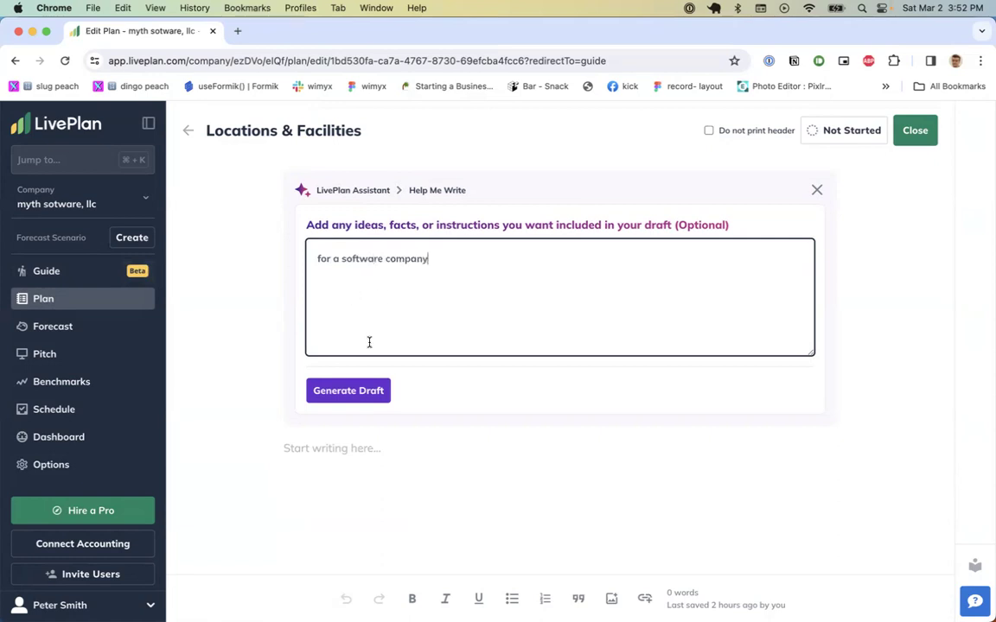
pyautogui.click(351, 390)
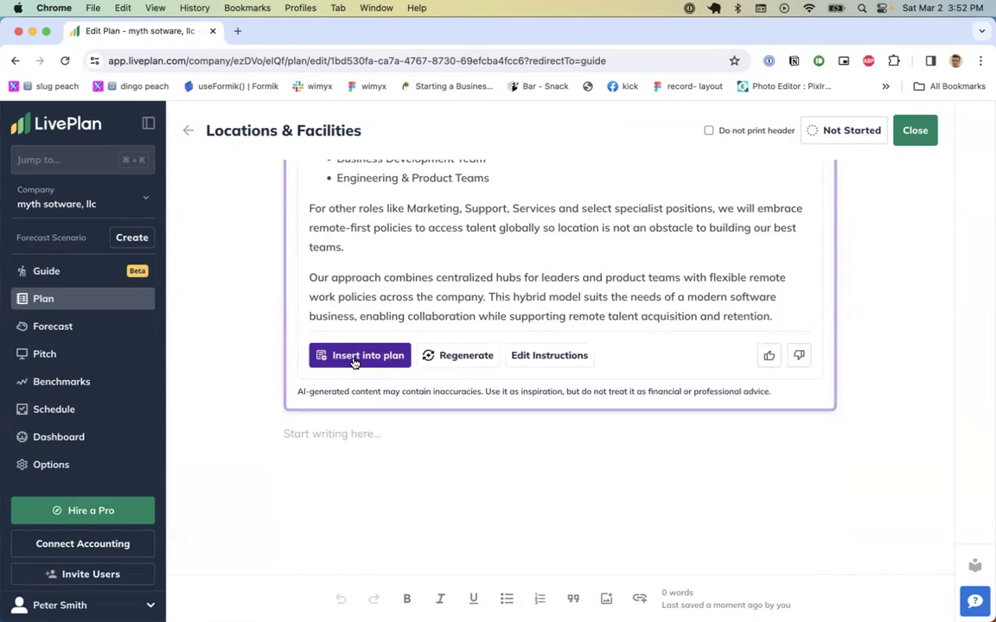
pyautogui.click(354, 356)
pyautogui.scroll(-10, 352, 359)
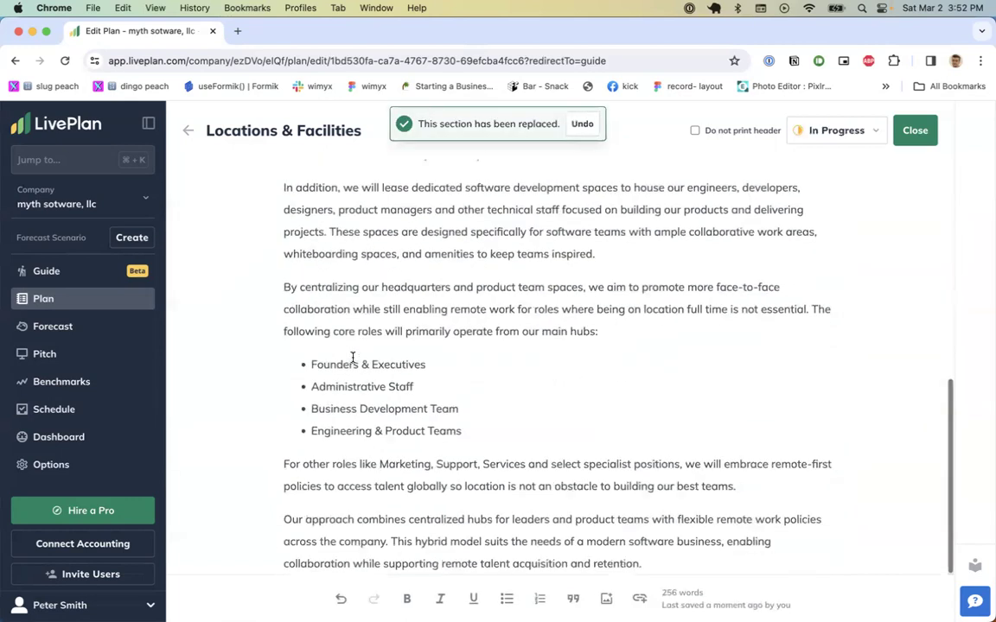
pyautogui.scroll(10, 353, 357)
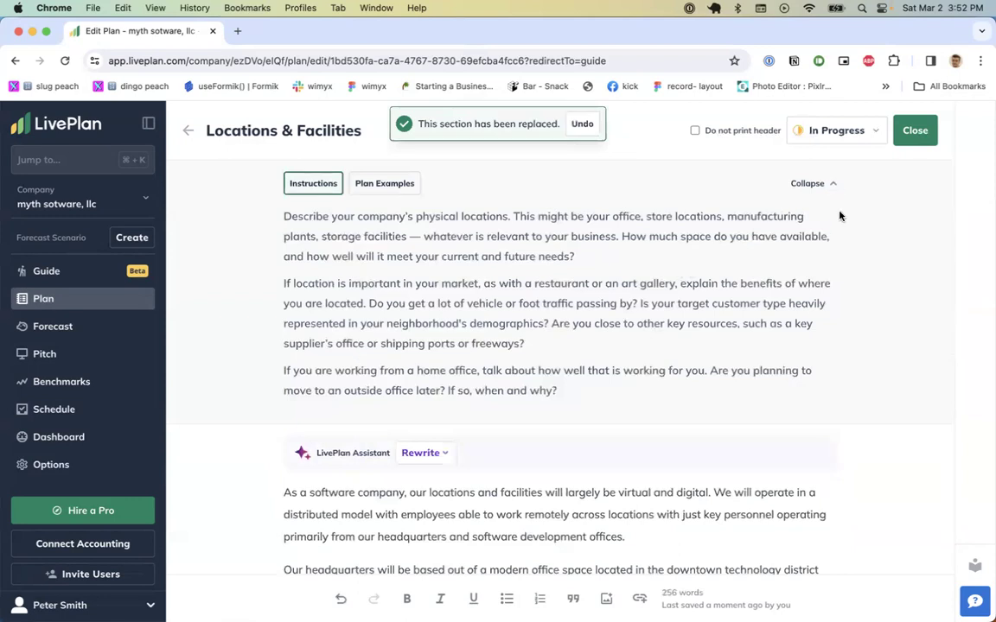
# Step: Close Locations & Facilities, expand the right-match step, and glance at Ownership & Structure and Technology
pyautogui.click(914, 130)
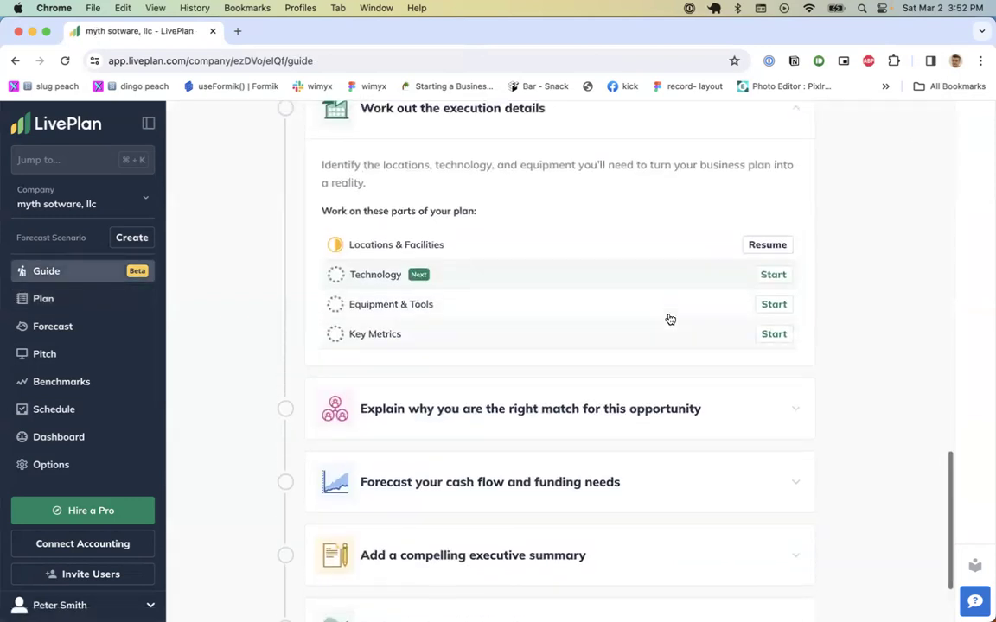
pyautogui.scroll(-4, 667, 318)
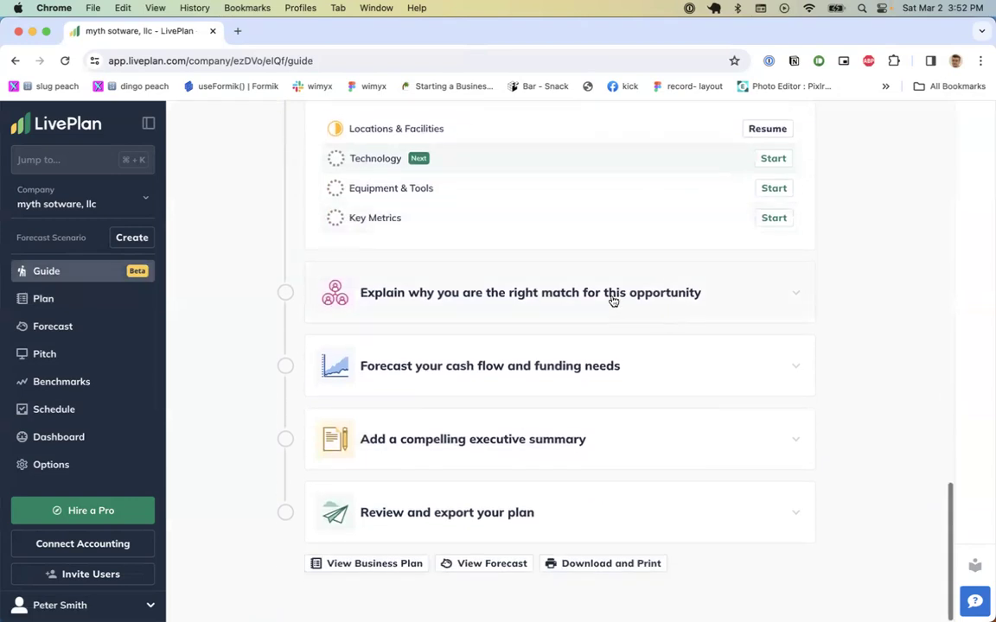
pyautogui.click(613, 300)
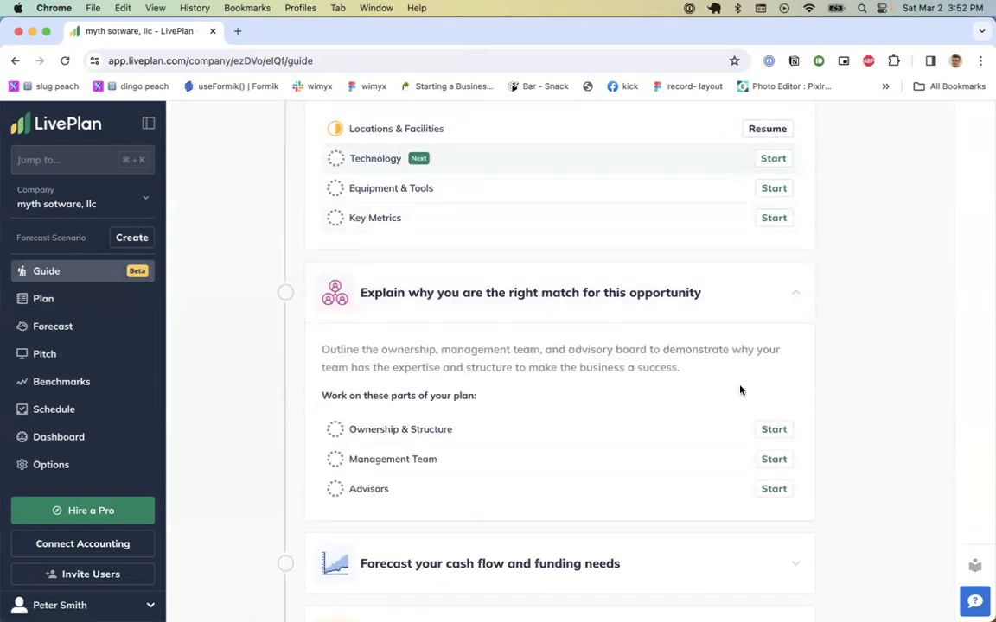
pyautogui.click(770, 429)
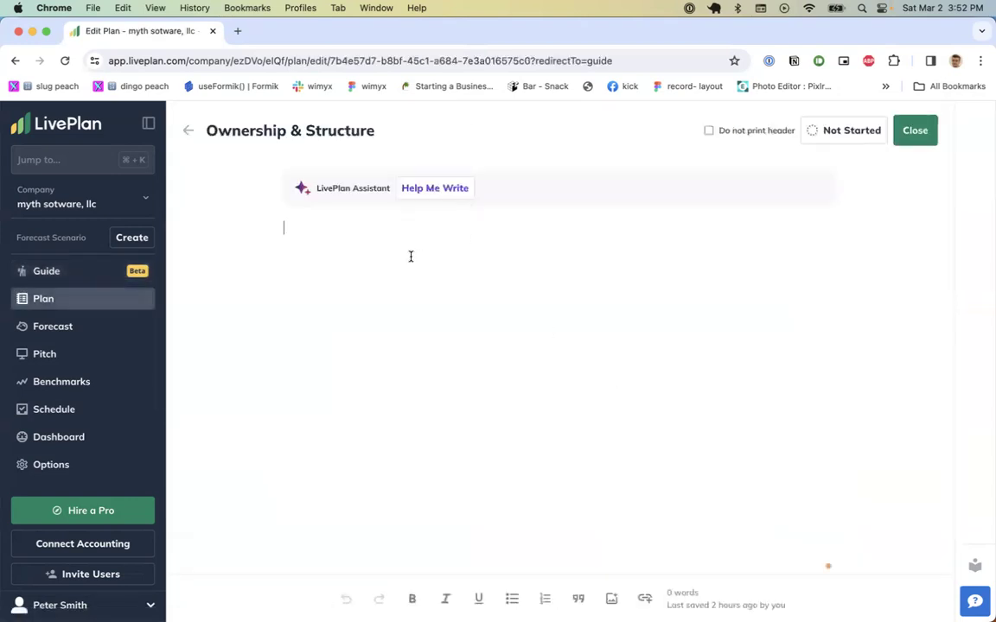
pyautogui.click(188, 131)
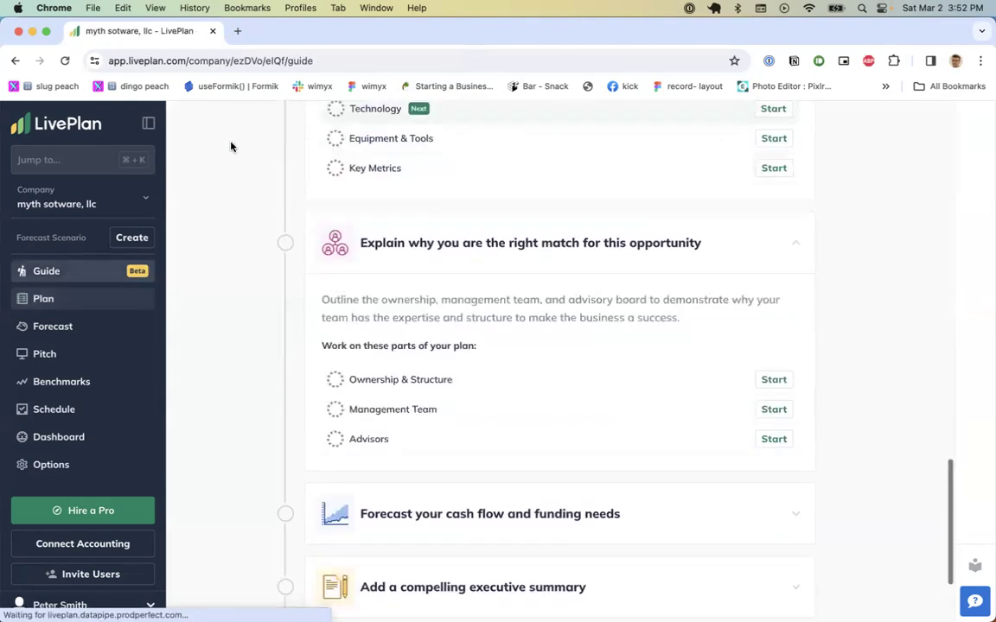
pyautogui.scroll(2, 707, 246)
pyautogui.click(771, 200)
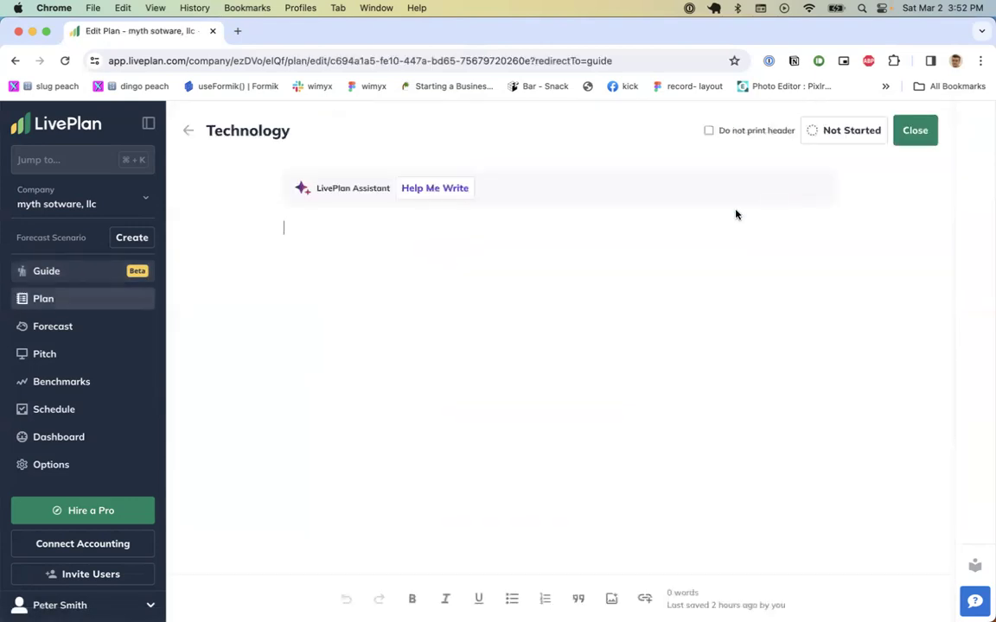
pyautogui.click(189, 131)
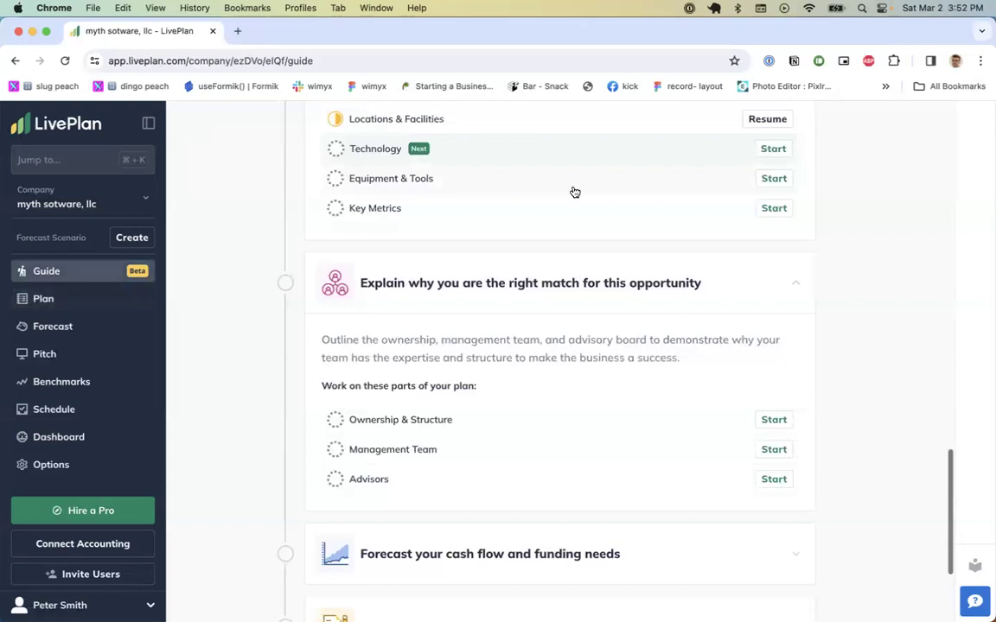
# Step: Browse the Equipment & Tools and Key Metrics sections without writing, toggling the instructions text
pyautogui.click(764, 183)
pyautogui.click(188, 130)
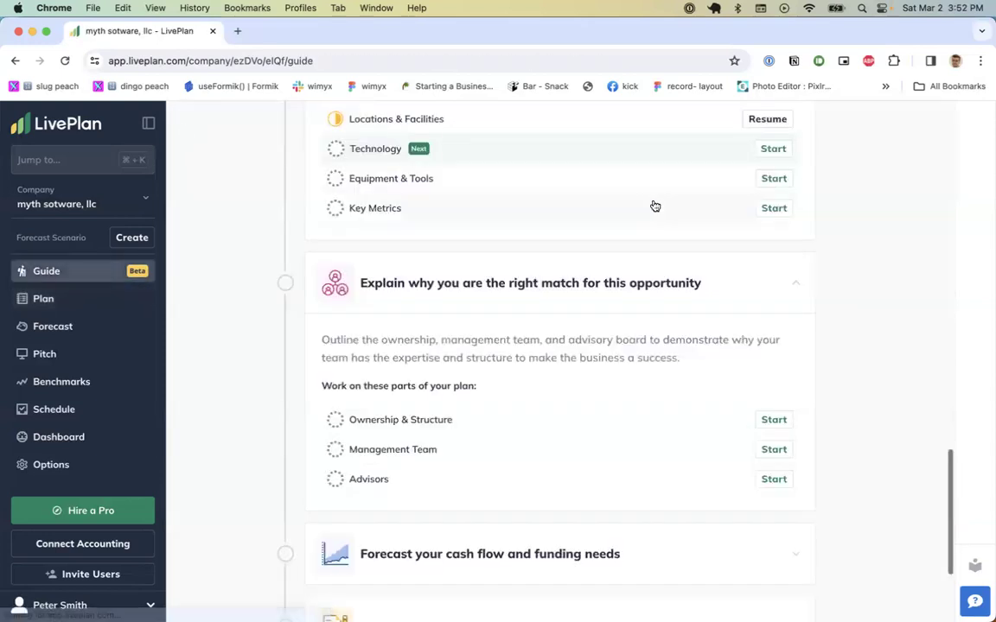
pyautogui.click(773, 211)
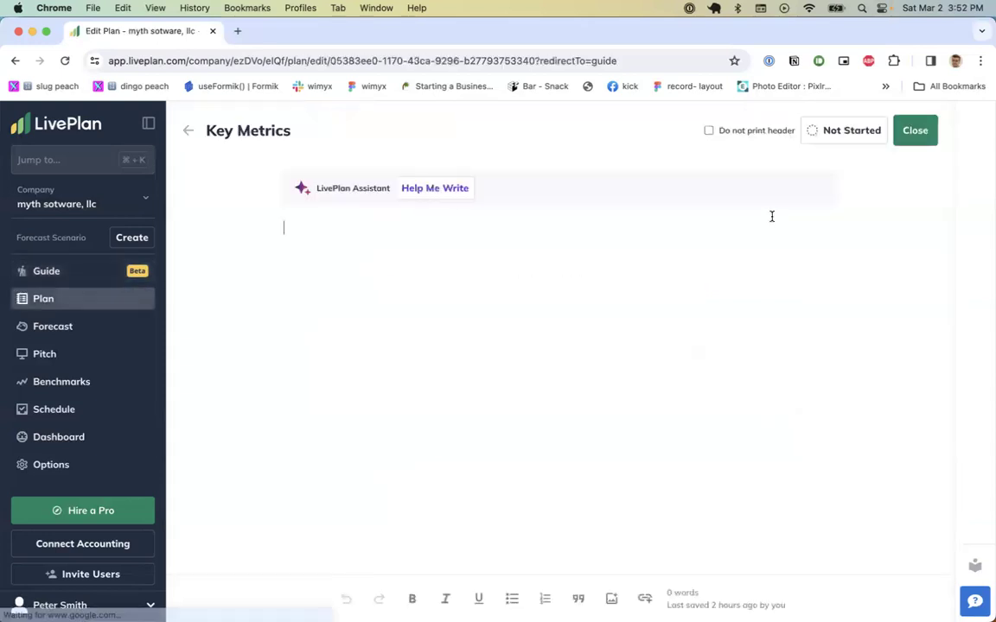
pyautogui.click(187, 131)
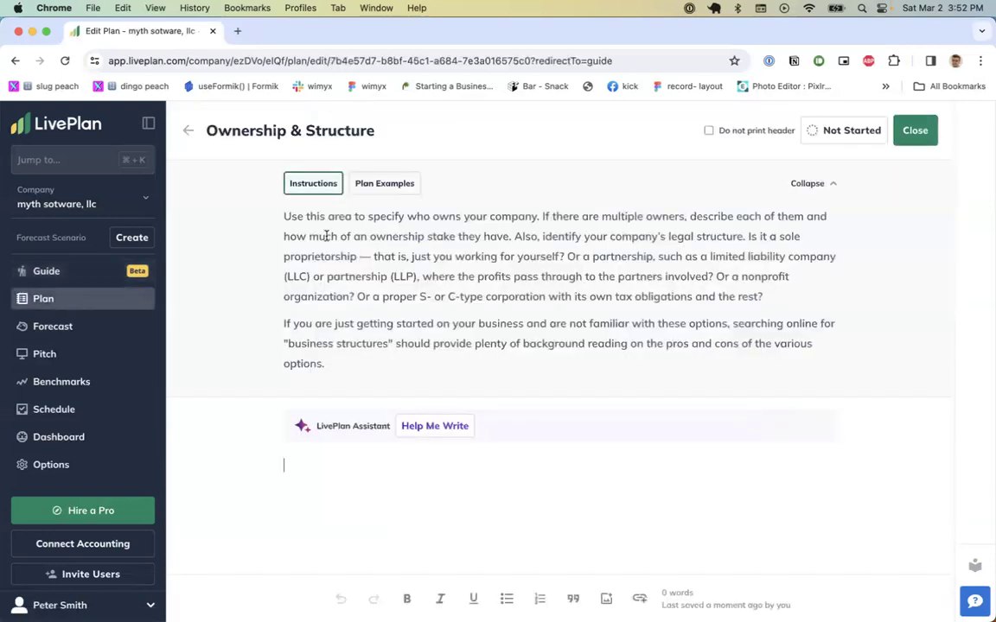
pyautogui.click(183, 134)
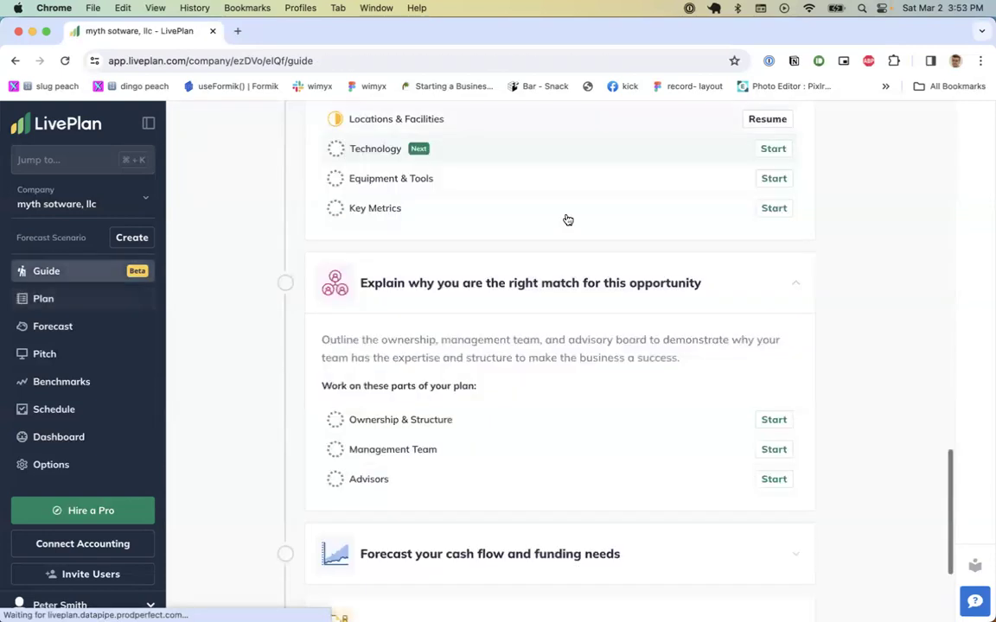
pyautogui.click(769, 207)
pyautogui.click(187, 131)
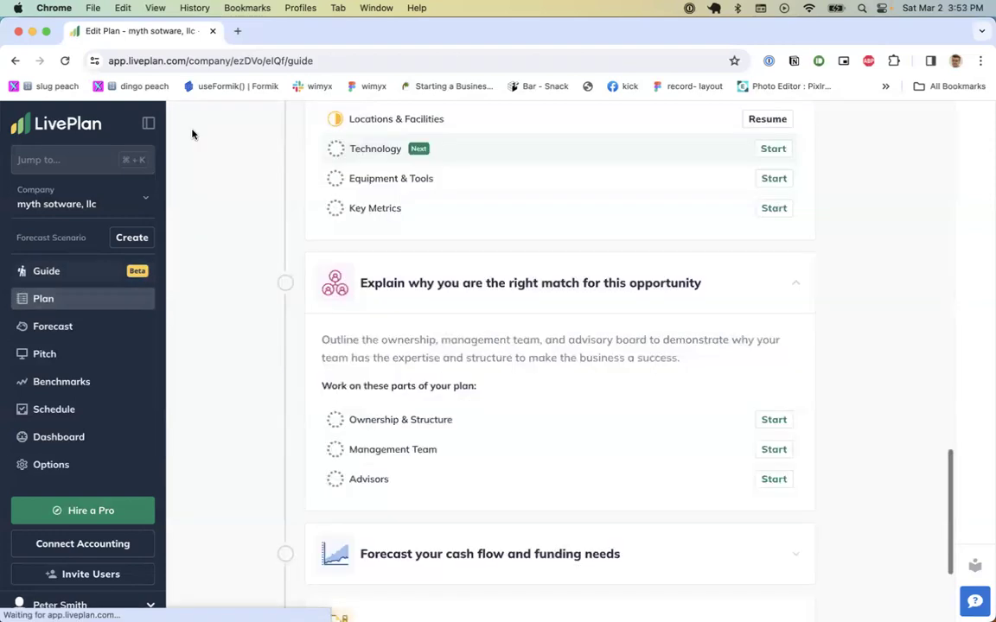
pyautogui.click(774, 179)
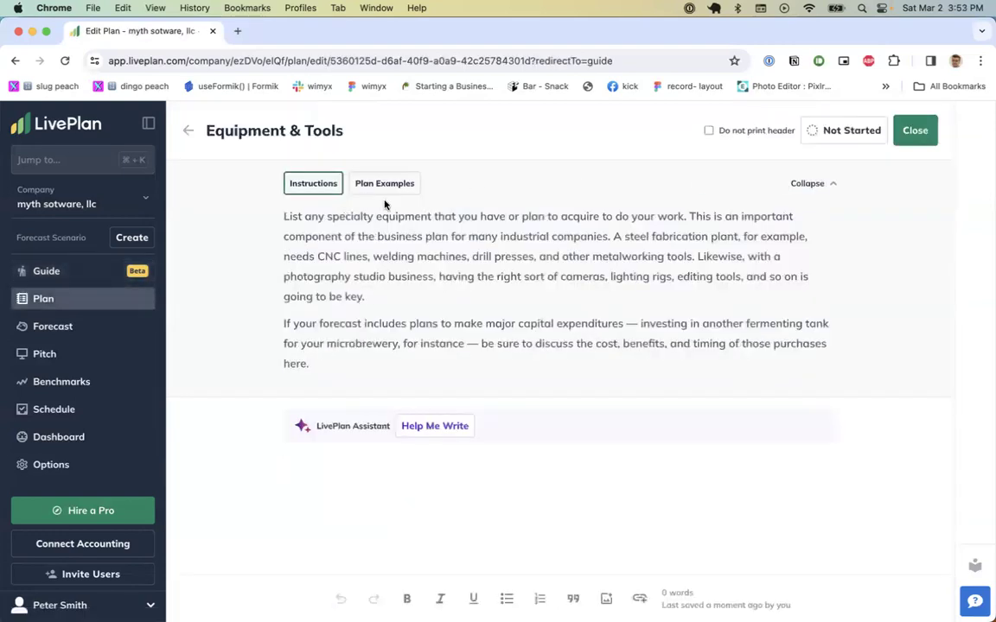
pyautogui.click(818, 187)
pyautogui.click(791, 188)
pyautogui.click(187, 138)
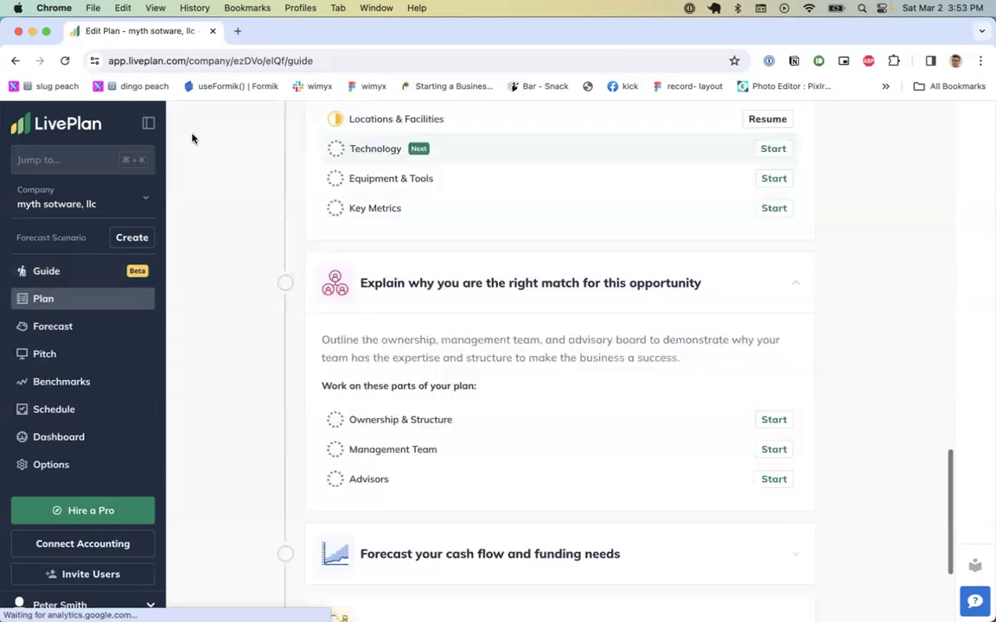
# Step: Glance at Management Team, Advisors and Ownership & Structure, then expand 'Forecast your cash flow and funding needs'
pyautogui.scroll(-2, 749, 203)
pyautogui.scroll(-1, 750, 205)
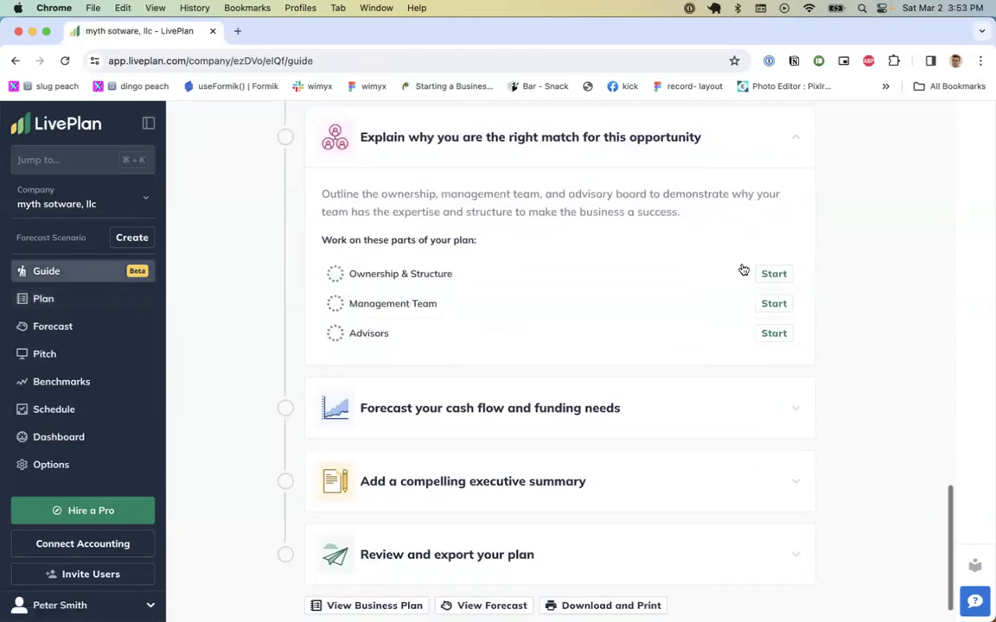
pyautogui.click(774, 305)
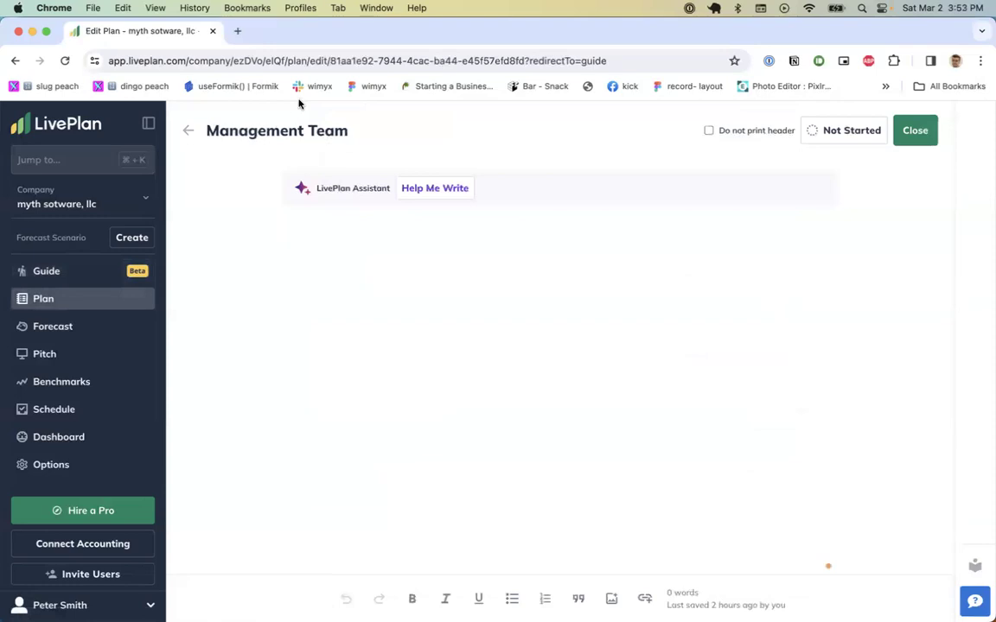
pyautogui.click(188, 132)
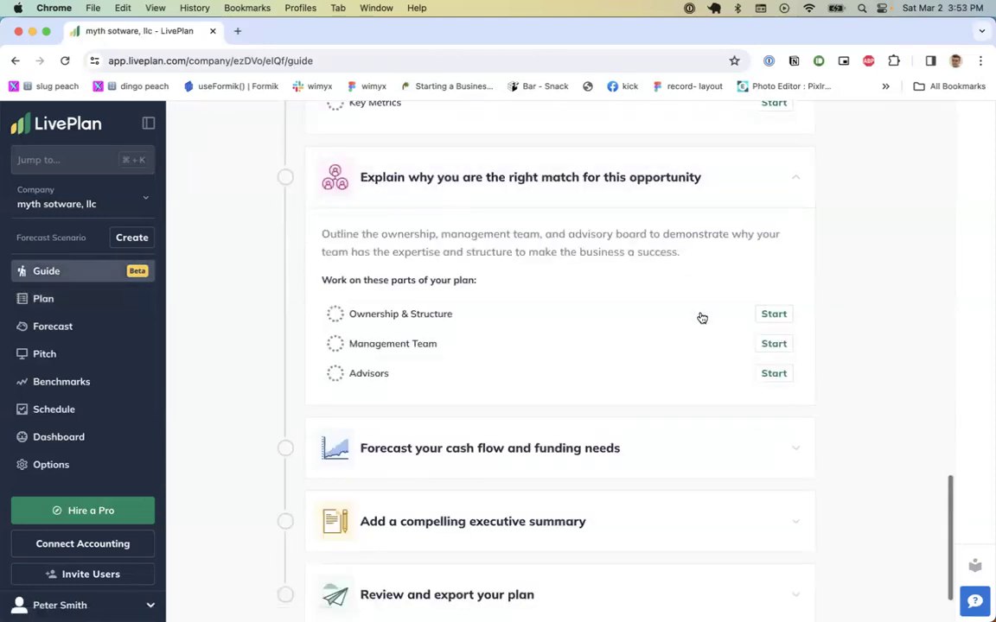
pyautogui.click(780, 373)
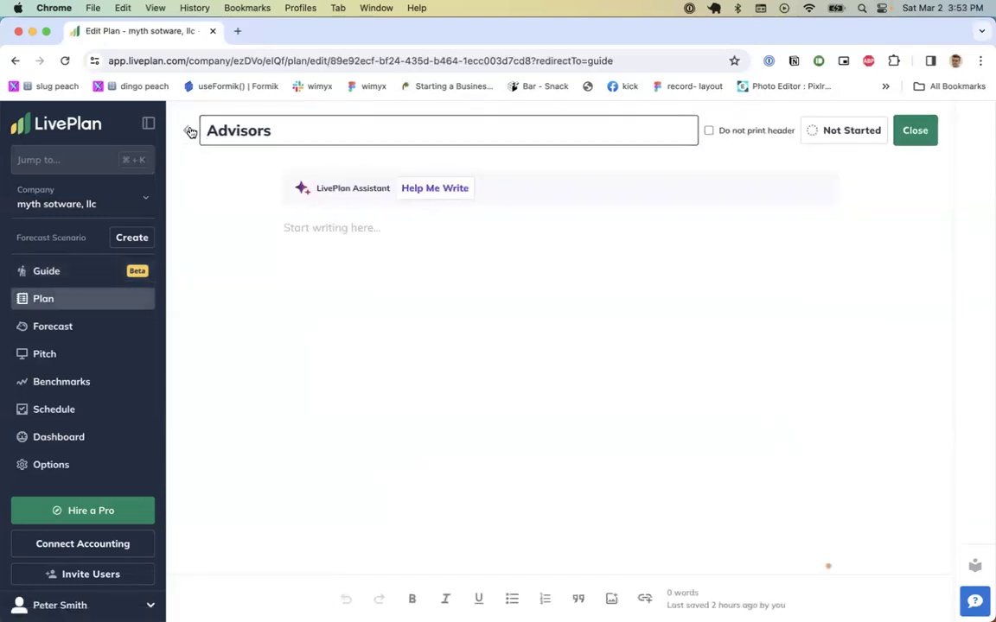
pyautogui.click(189, 130)
pyautogui.click(775, 346)
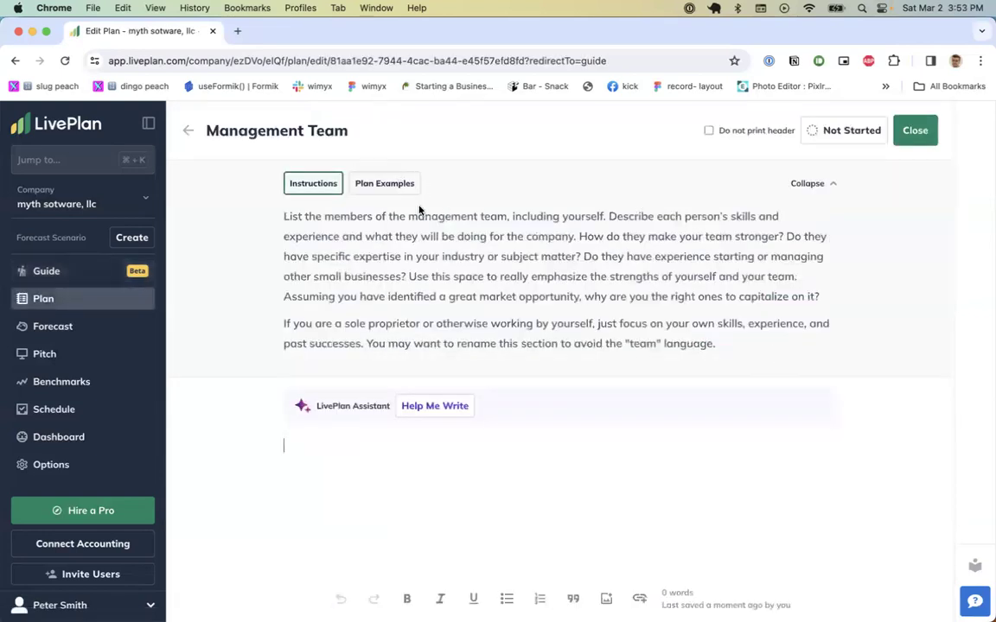
pyautogui.click(188, 131)
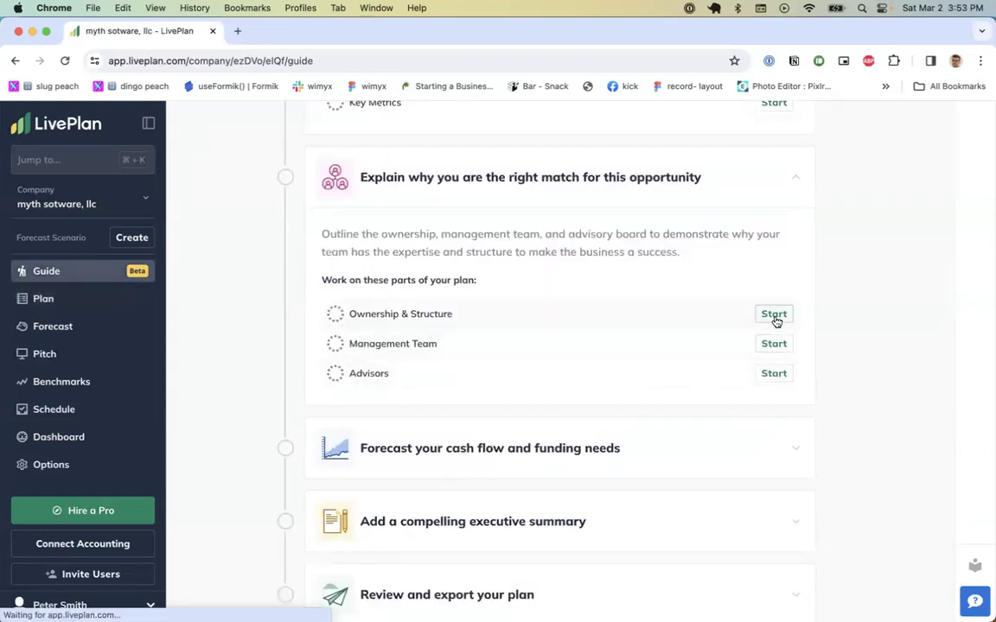
pyautogui.click(775, 314)
pyautogui.click(189, 131)
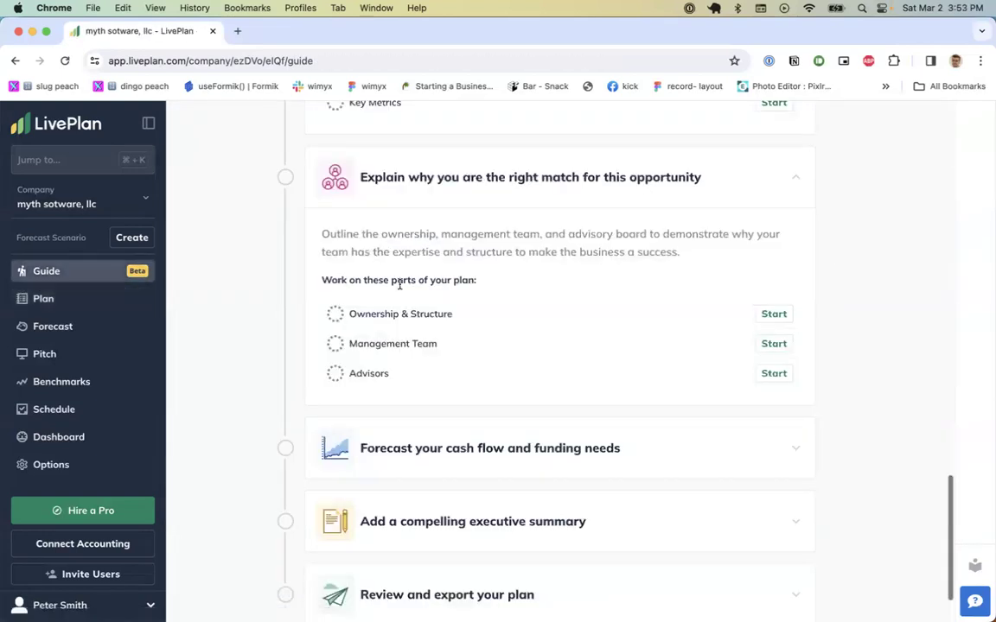
pyautogui.click(516, 366)
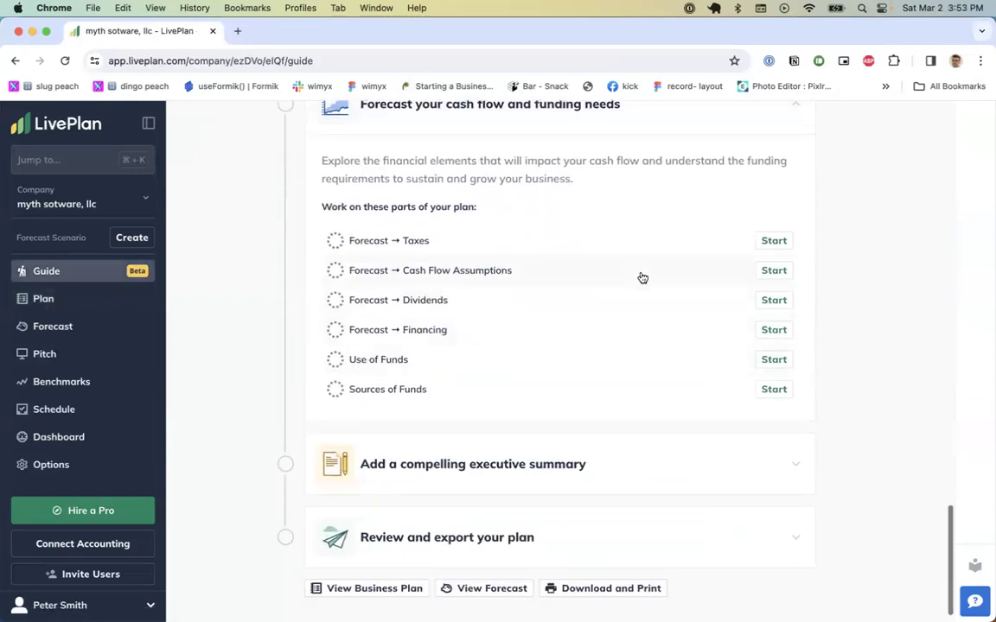
# Step: Answer No for Taxes, Dividends, Cash Flow Assumptions, Initial Balances and Financing, then return to the guide
pyautogui.click(775, 241)
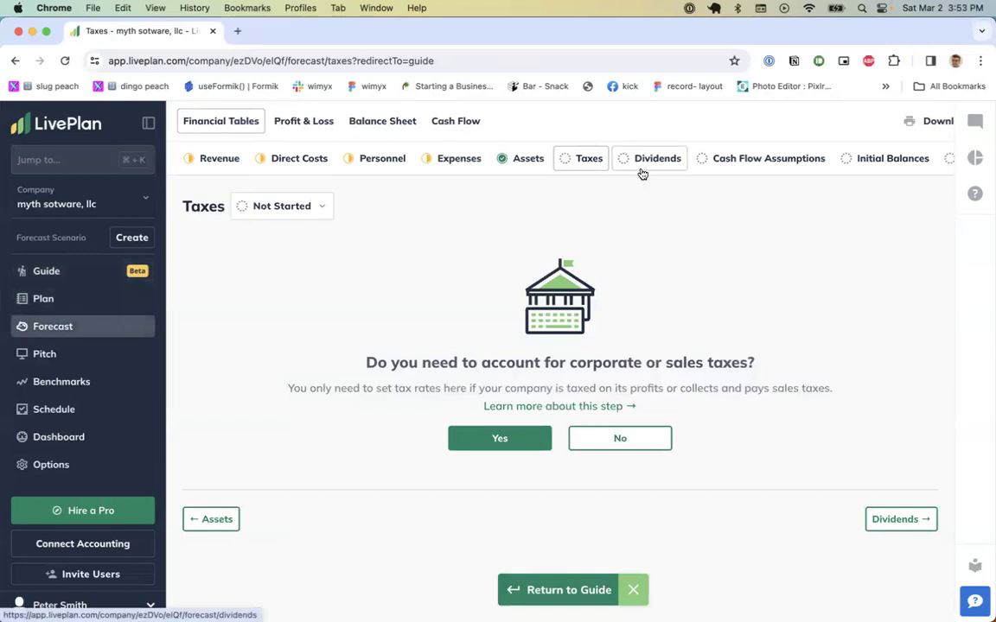
pyautogui.hscroll(2, 642, 164)
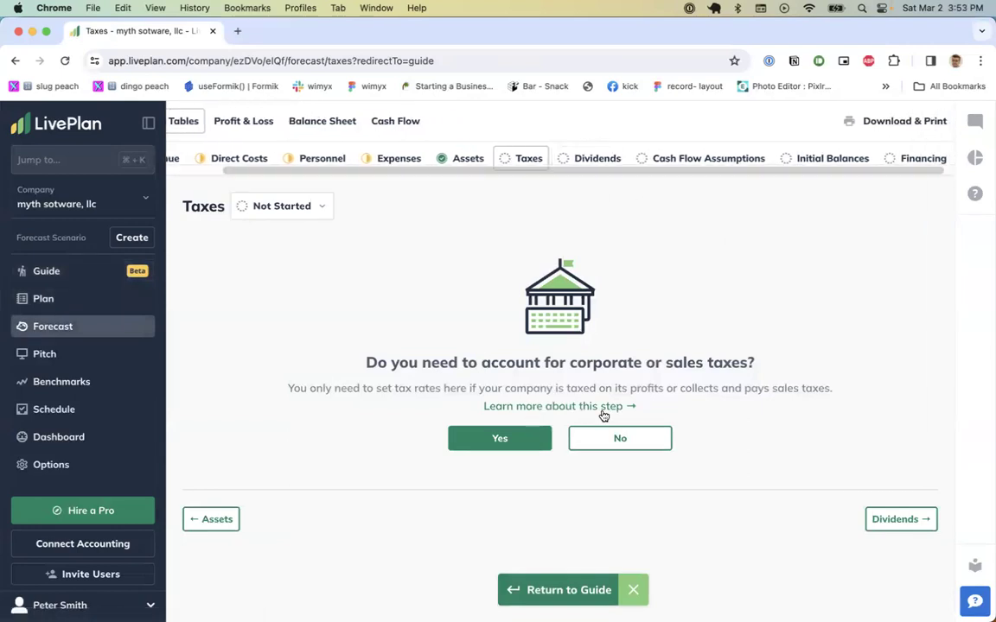
pyautogui.click(590, 438)
pyautogui.click(618, 438)
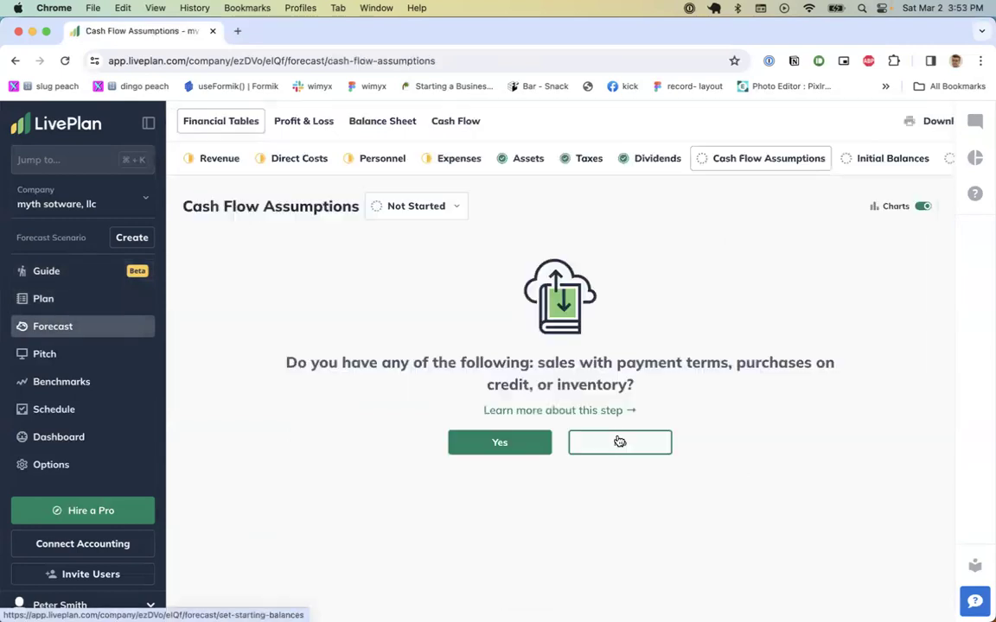
pyautogui.click(619, 442)
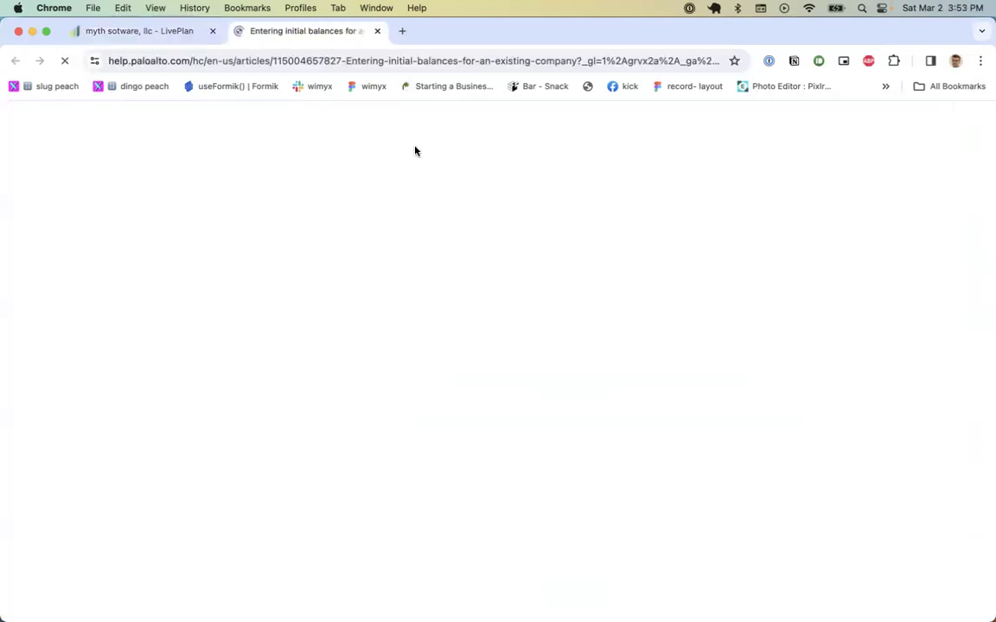
pyautogui.click(374, 30)
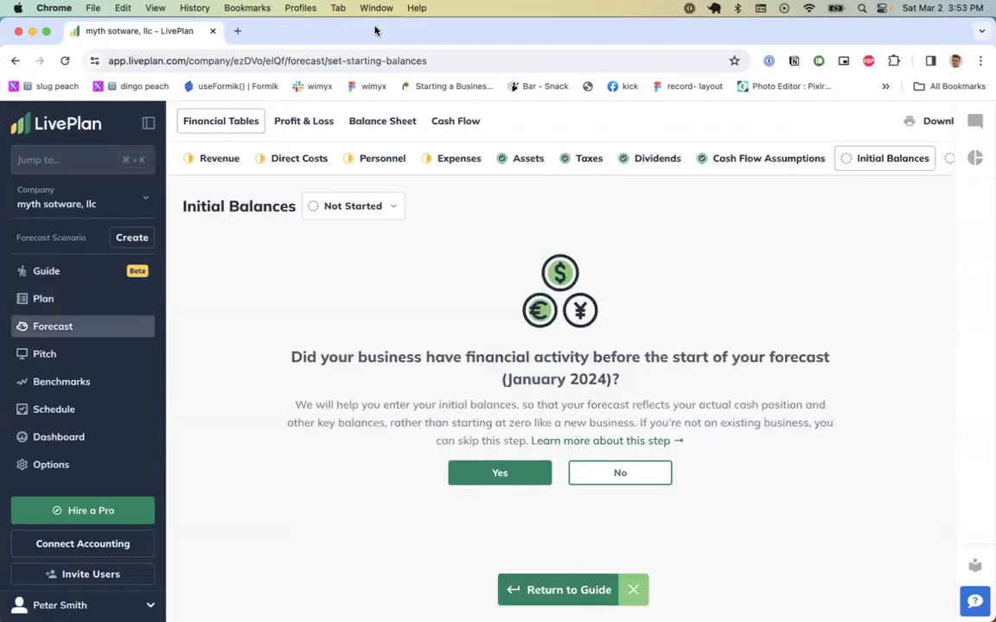
pyautogui.click(594, 470)
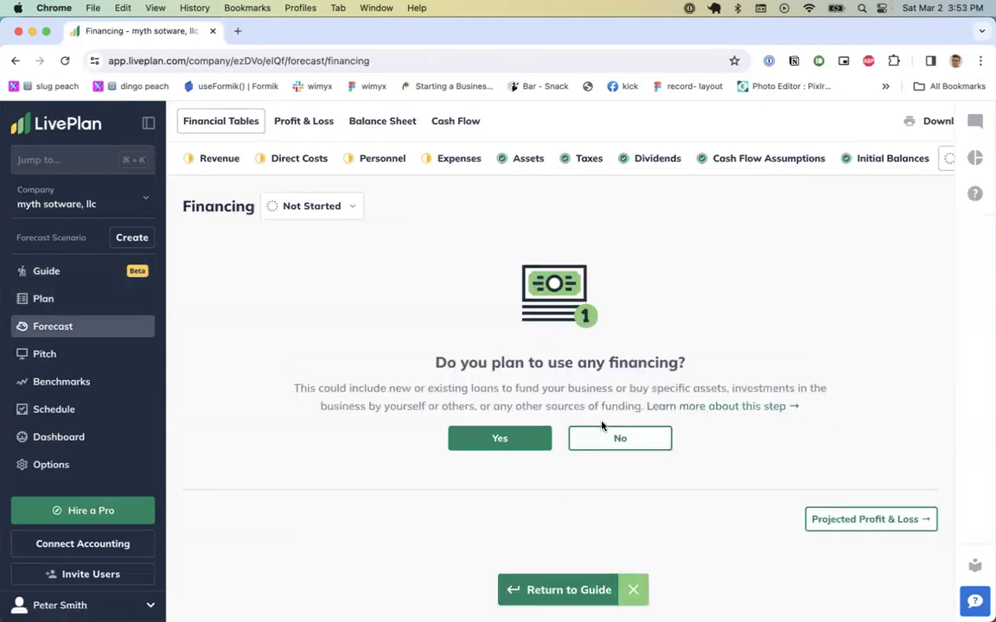
pyautogui.click(611, 443)
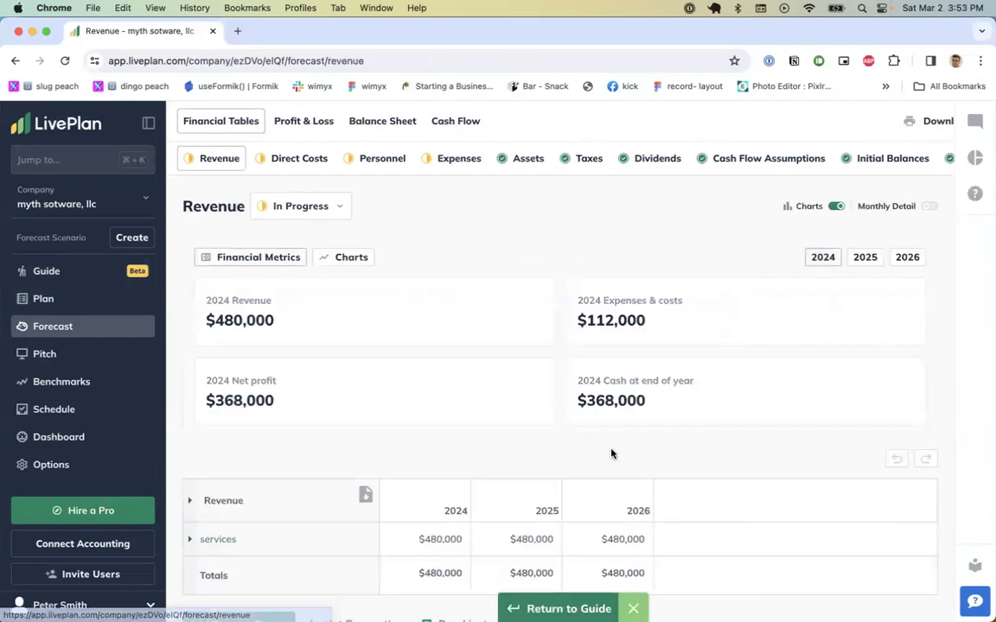
pyautogui.click(105, 269)
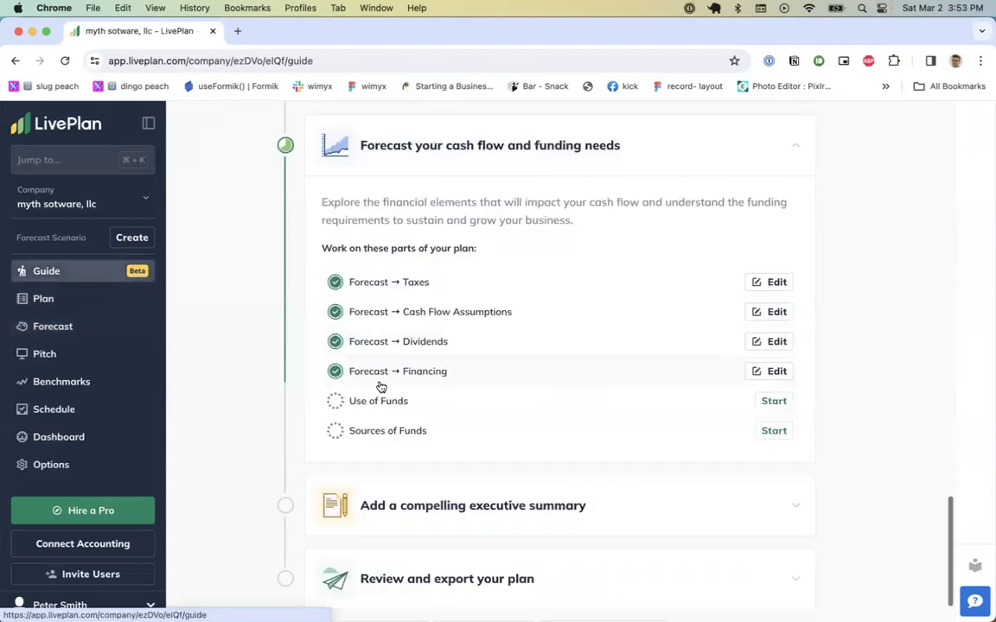
# Step: Look at the Use of Funds and Sources of Funds sections, then start the Executive Summary
pyautogui.scroll(-2, 499, 383)
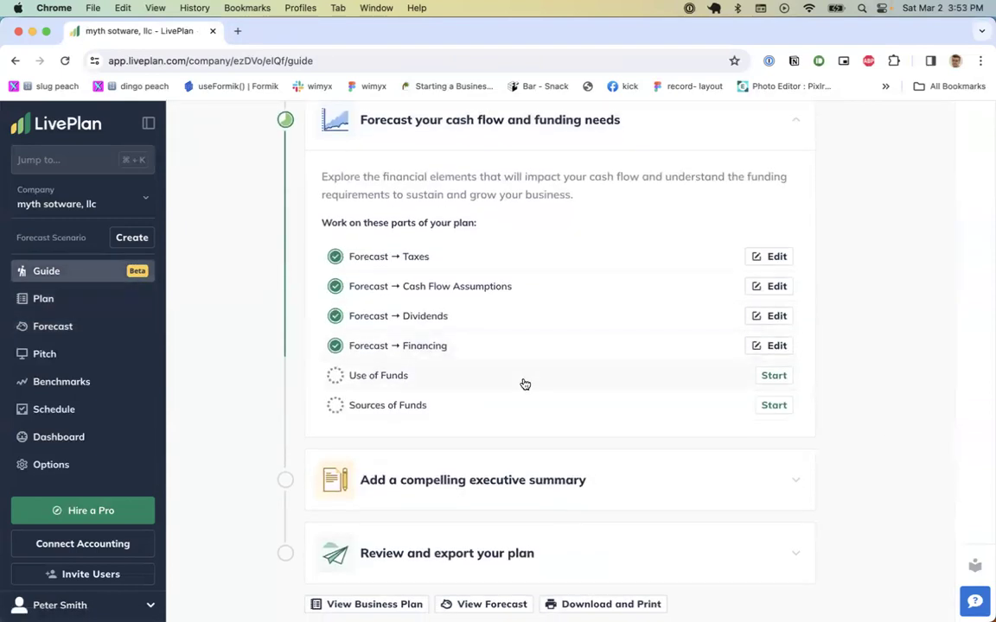
pyautogui.click(772, 362)
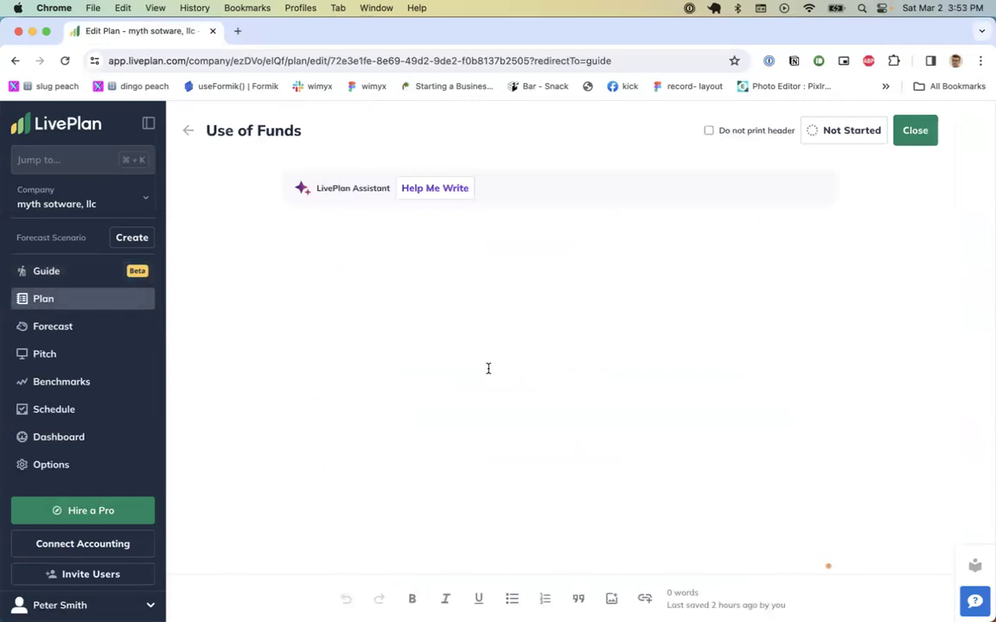
pyautogui.click(185, 136)
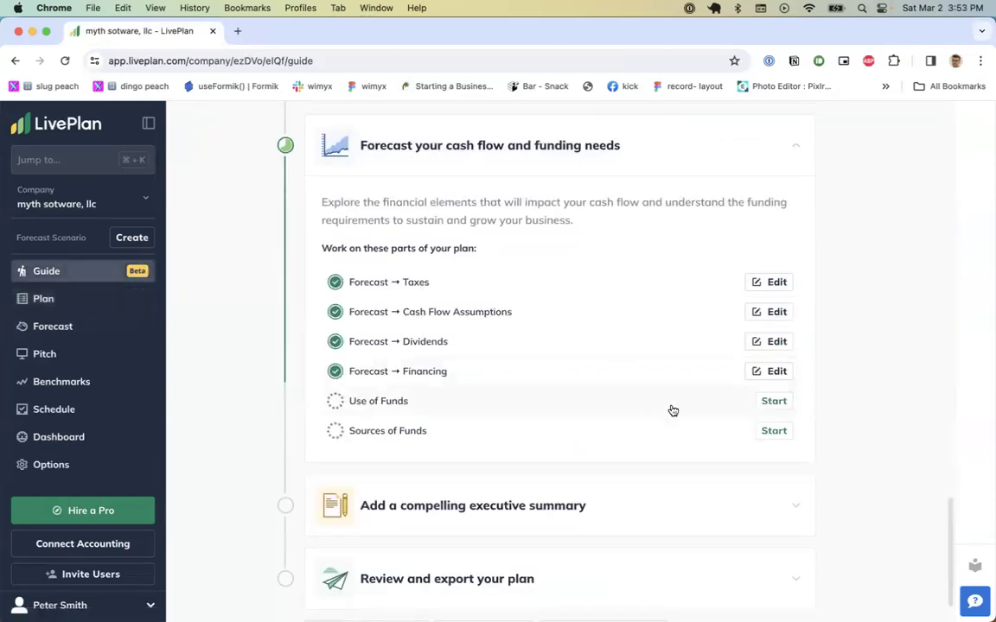
pyautogui.click(774, 430)
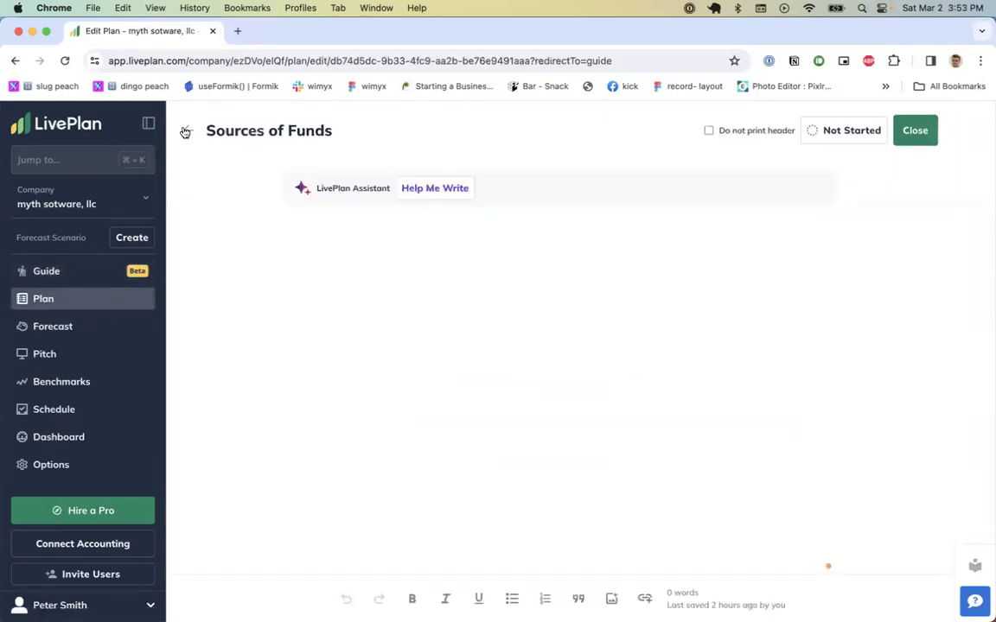
pyautogui.click(185, 132)
pyautogui.scroll(-2, 382, 295)
pyautogui.click(440, 437)
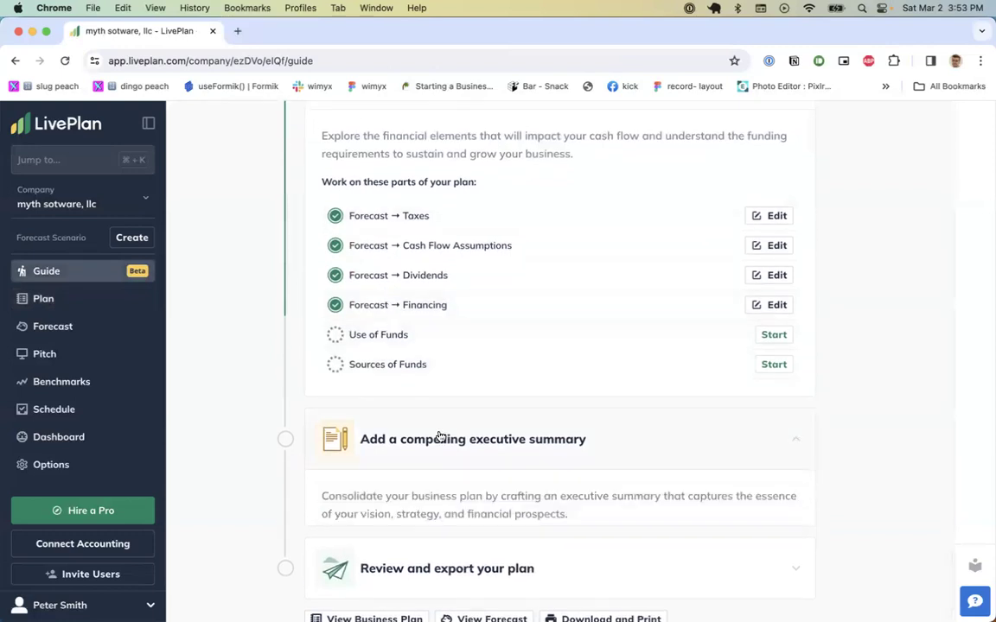
pyautogui.scroll(-3, 554, 406)
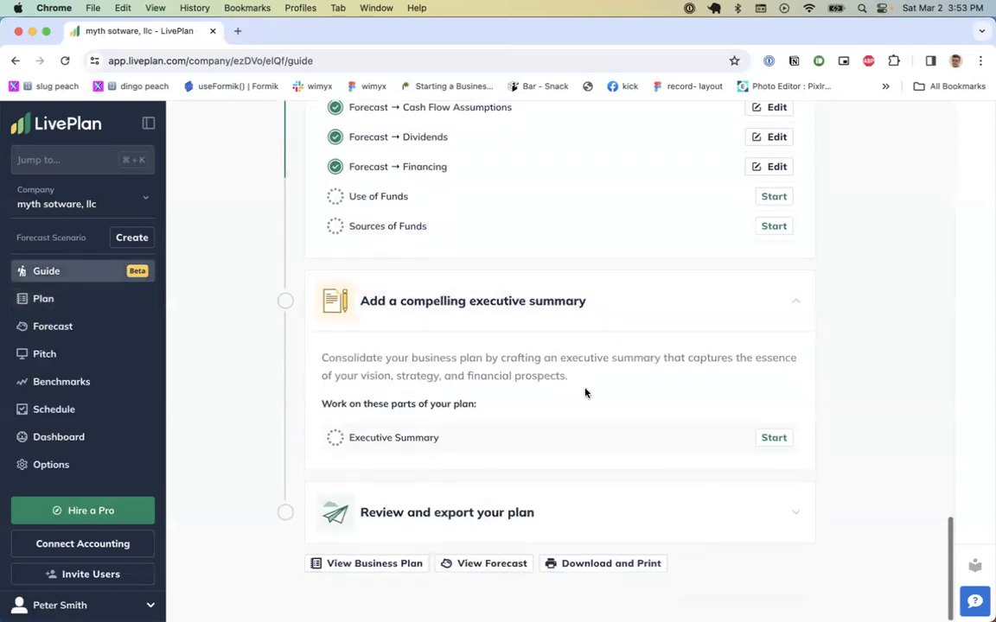
pyautogui.click(774, 439)
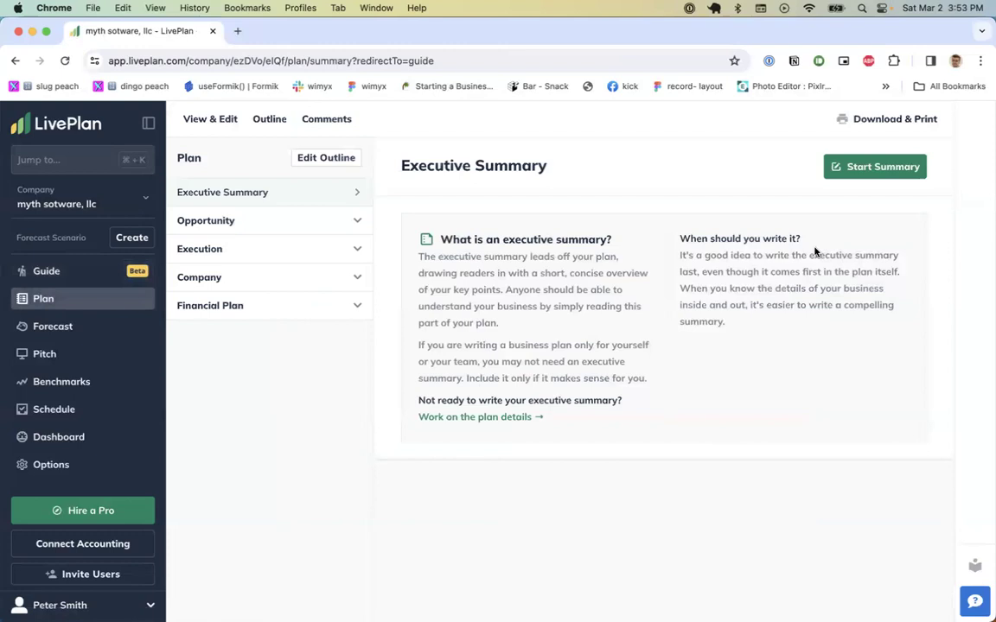
# Step: Have LivePlan Assistant's SummarizeMyPlan write the executive summary and insert it into the plan
pyautogui.click(847, 177)
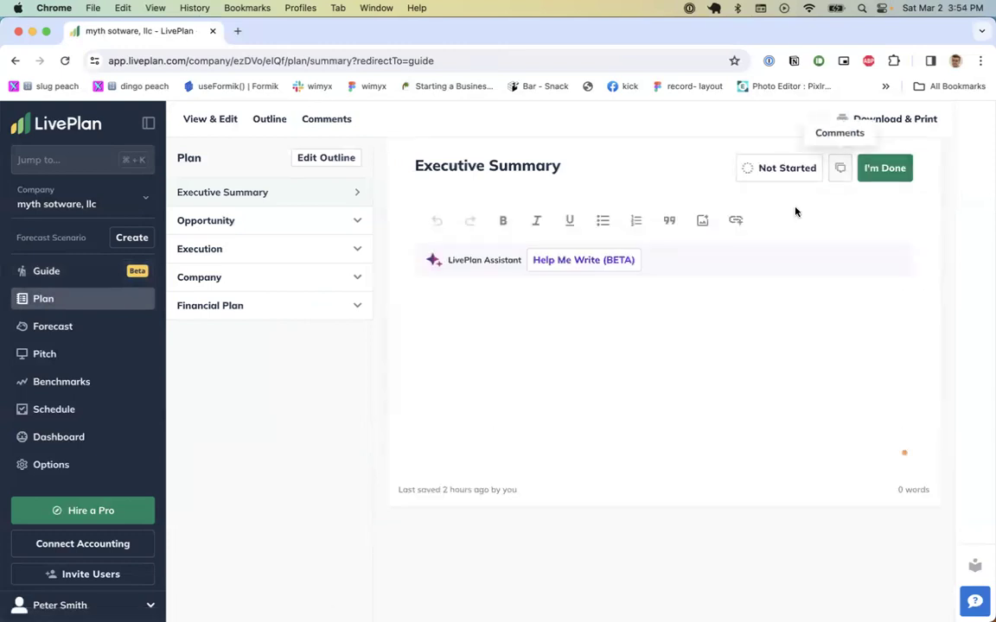
pyautogui.click(596, 262)
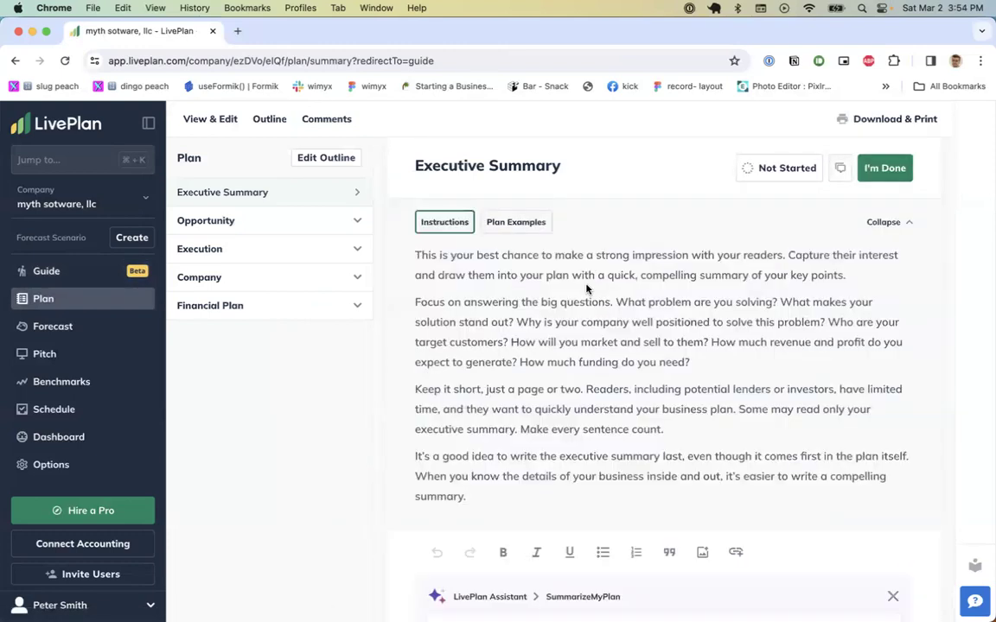
pyautogui.scroll(-4, 513, 528)
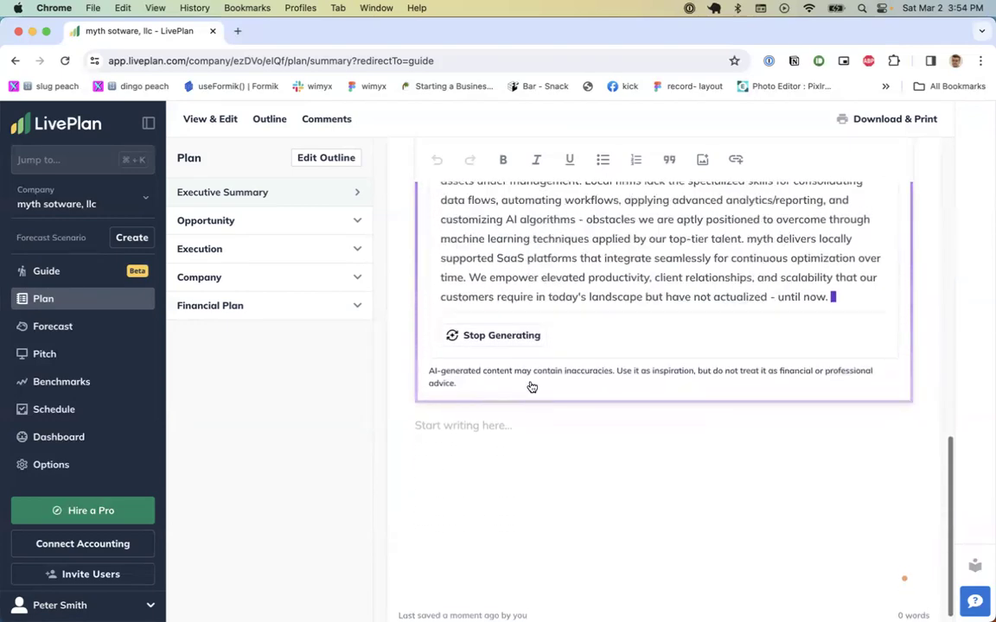
pyautogui.scroll(-10, 529, 382)
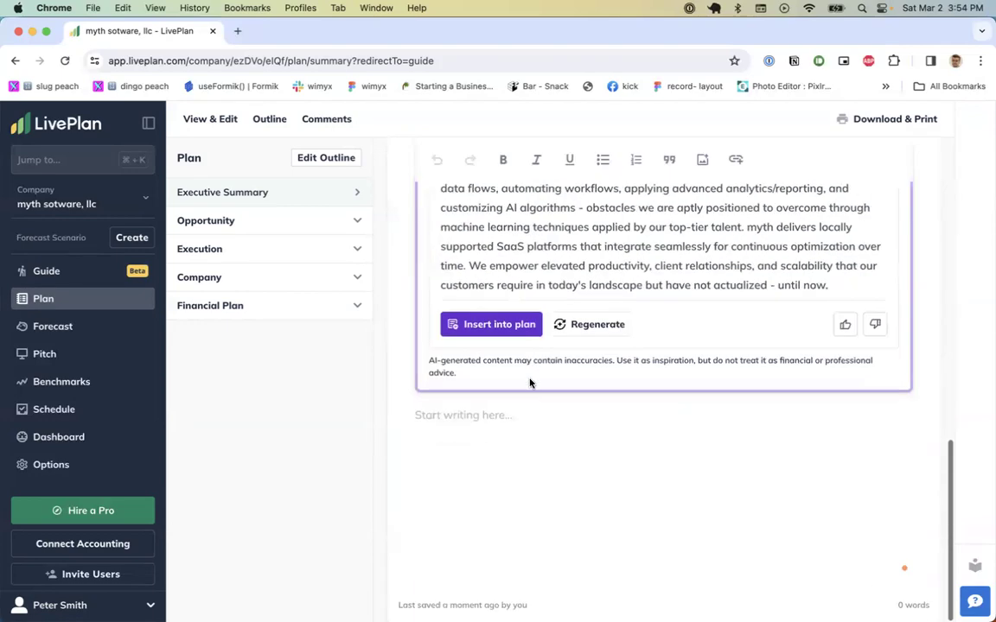
pyautogui.click(494, 471)
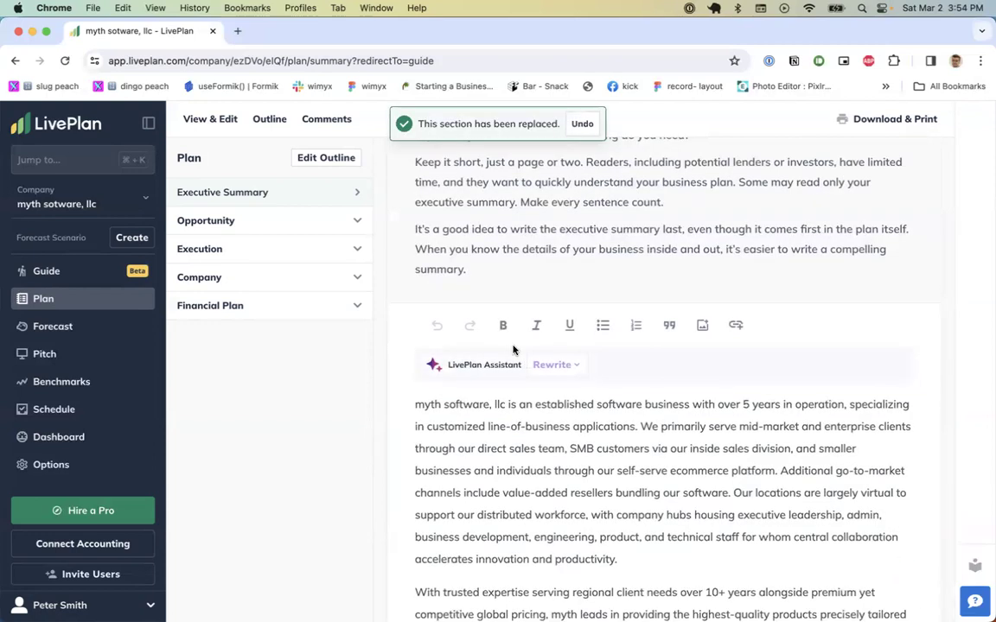
pyautogui.scroll(-4, 514, 349)
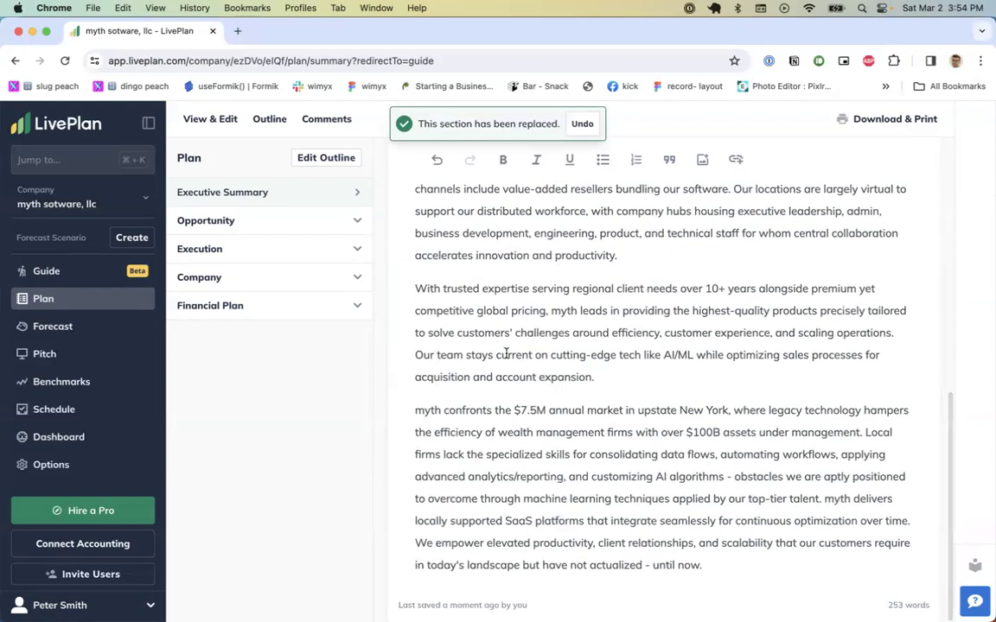
# Step: Expand the Opportunity and Execution topics in the outline and return to the guide
pyautogui.scroll(6, 411, 294)
pyautogui.scroll(2, 411, 301)
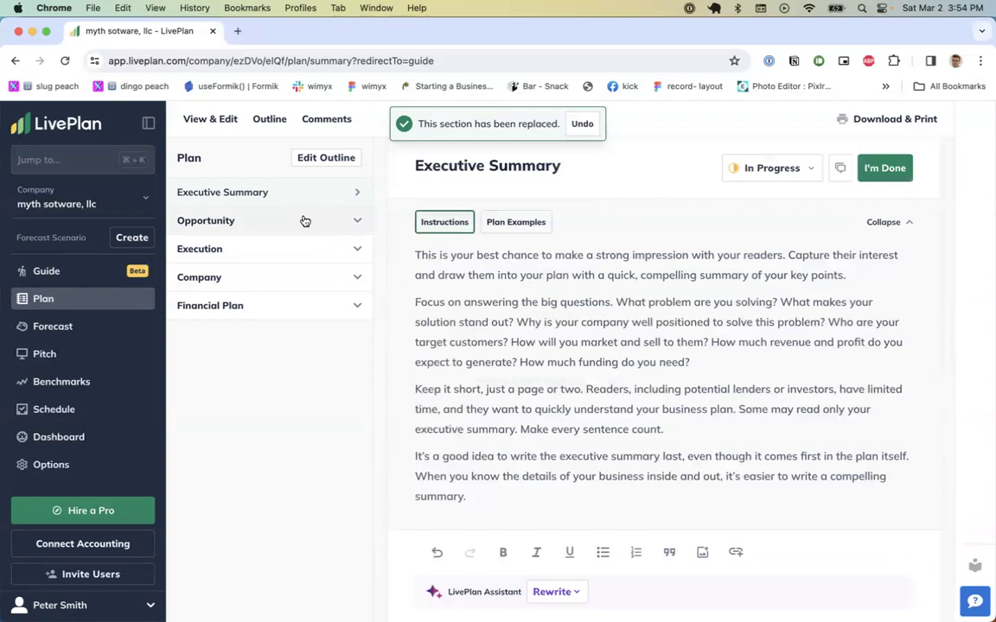
pyautogui.click(304, 221)
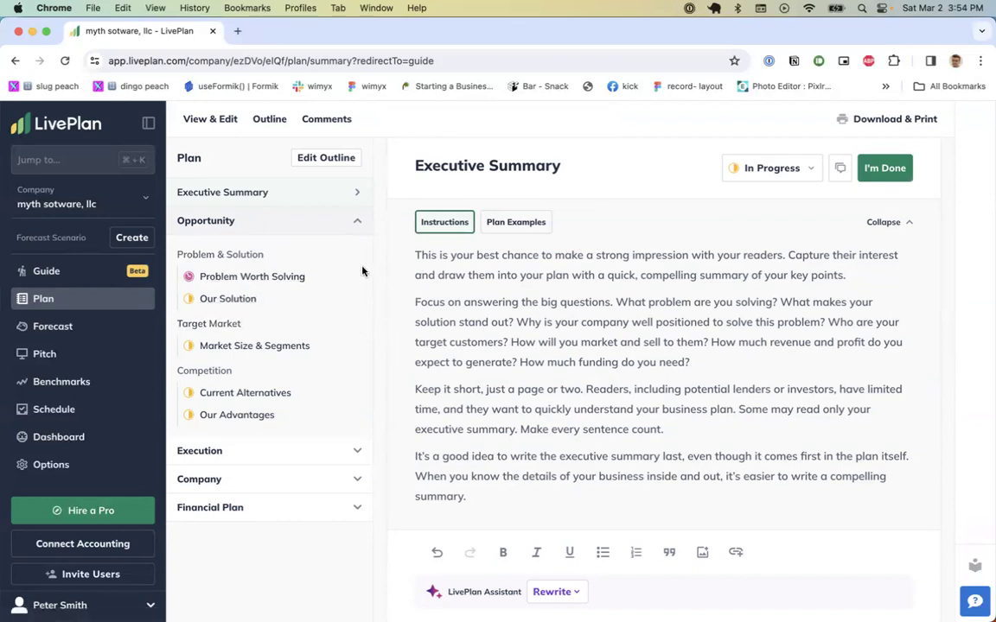
pyautogui.click(311, 453)
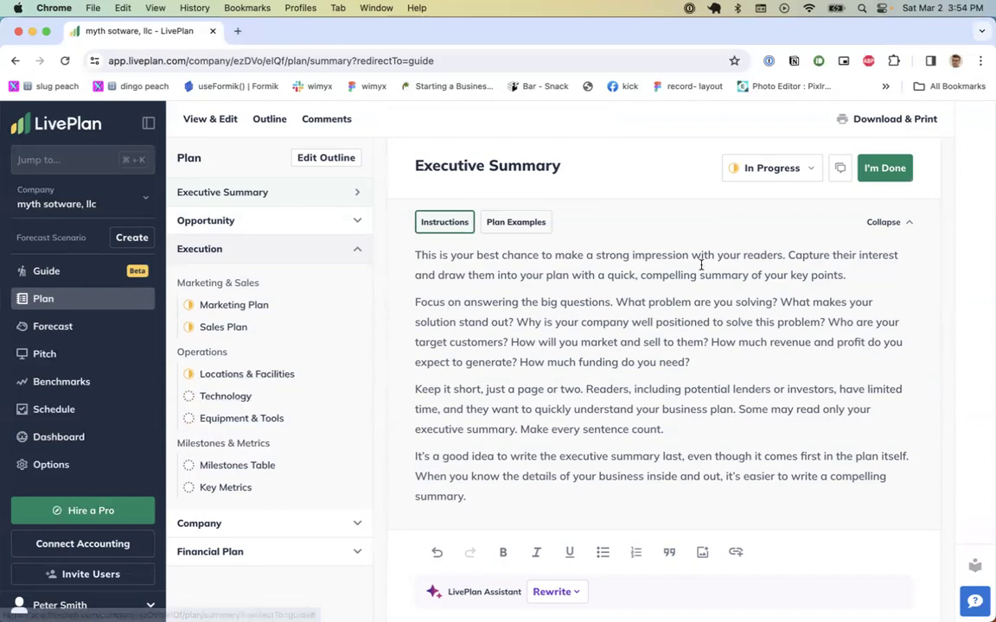
pyautogui.click(894, 169)
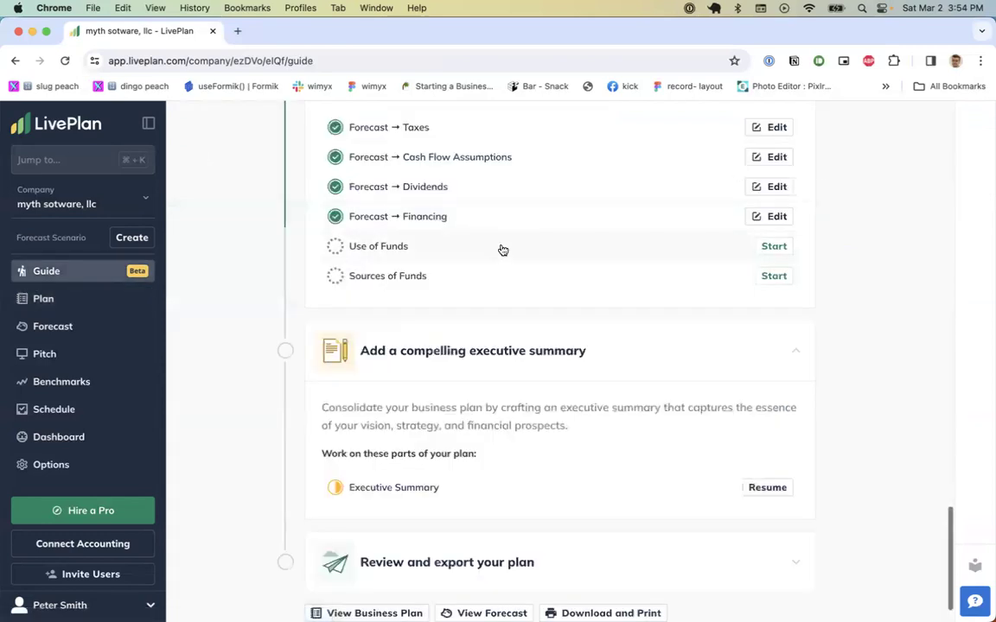
# Step: Read the plan's Technology, Locations & Facilities and Marketing Plan sections, then go back to the guide
pyautogui.click(121, 299)
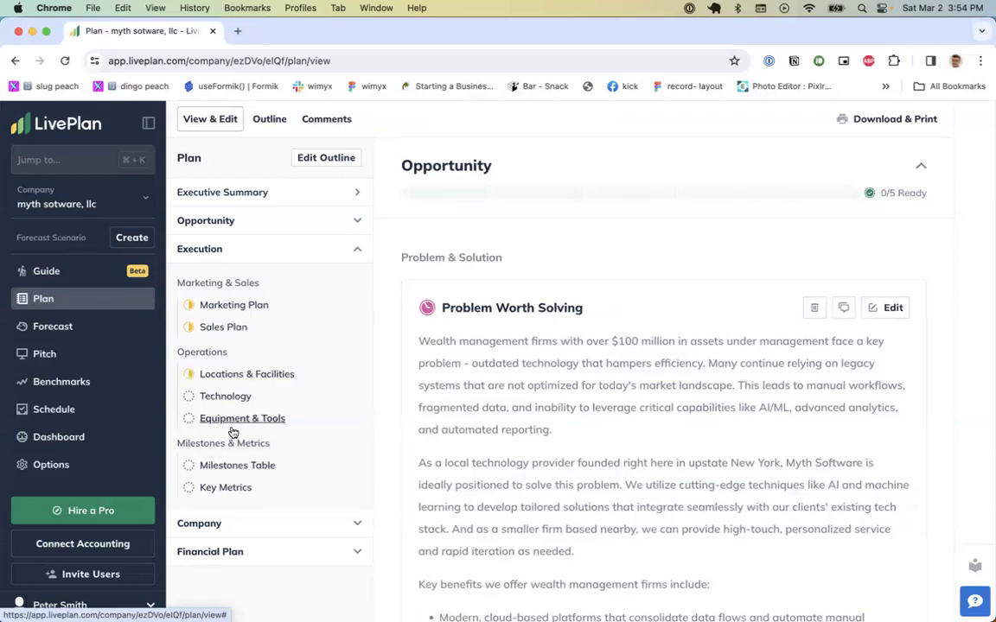
pyautogui.click(229, 398)
pyautogui.click(224, 375)
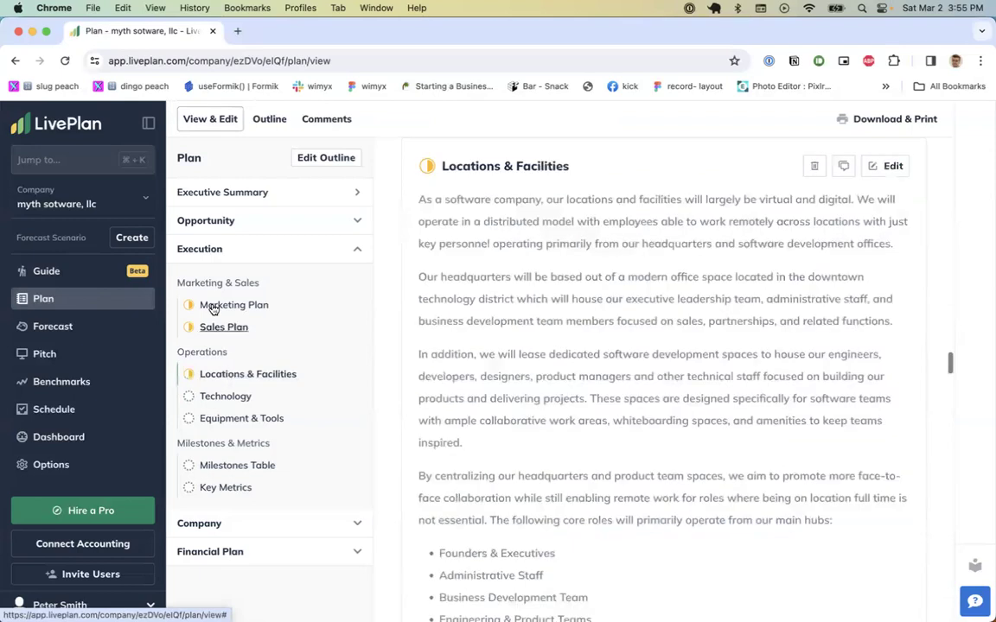
pyautogui.click(218, 312)
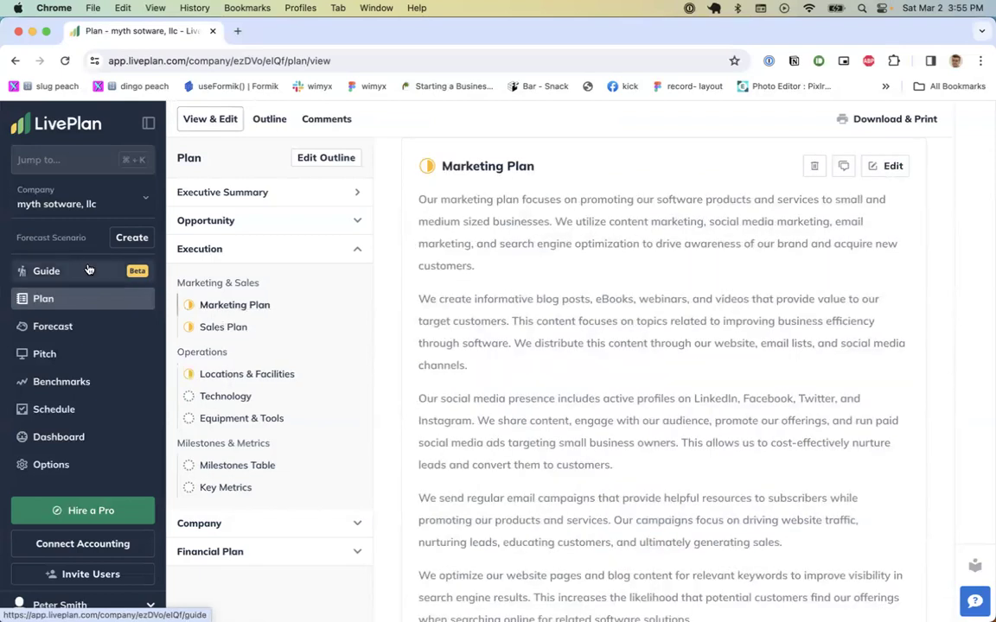
pyautogui.click(46, 270)
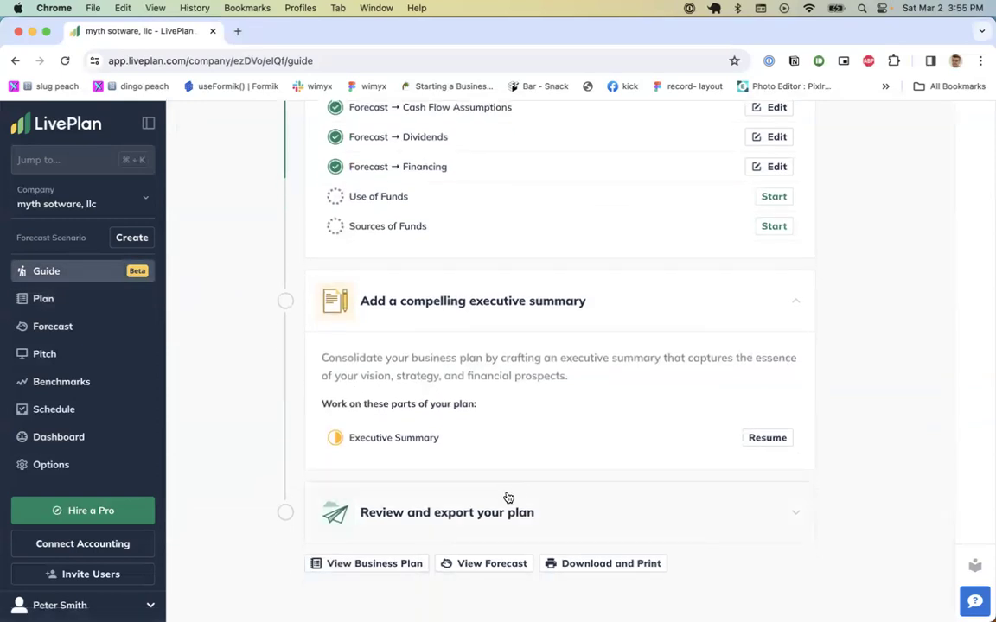
# Step: Download the business plan as a PDF from the Download & Print page
pyautogui.click(573, 515)
pyautogui.scroll(-5, 569, 516)
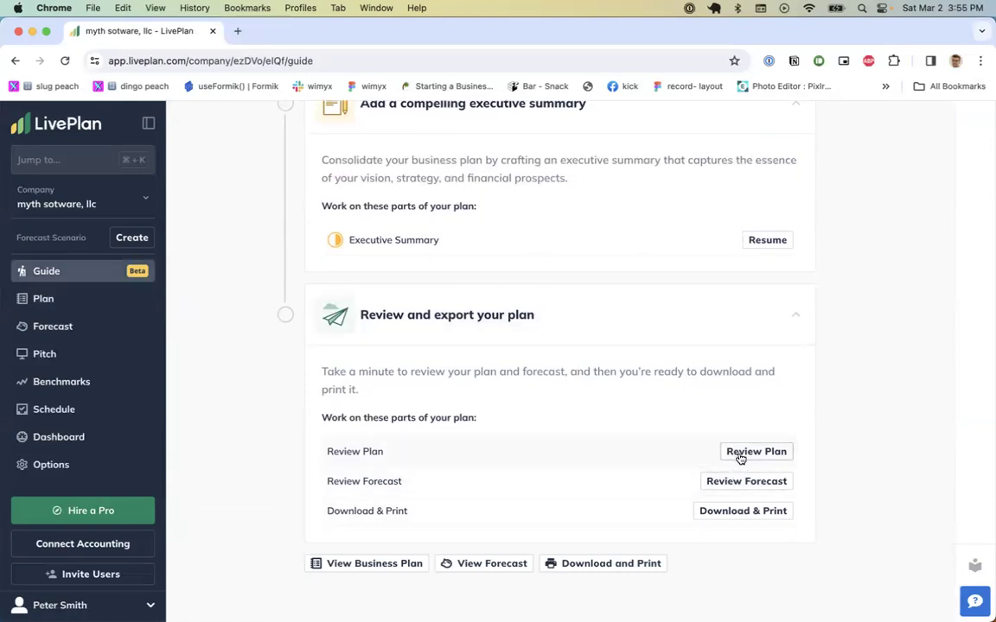
pyautogui.click(739, 510)
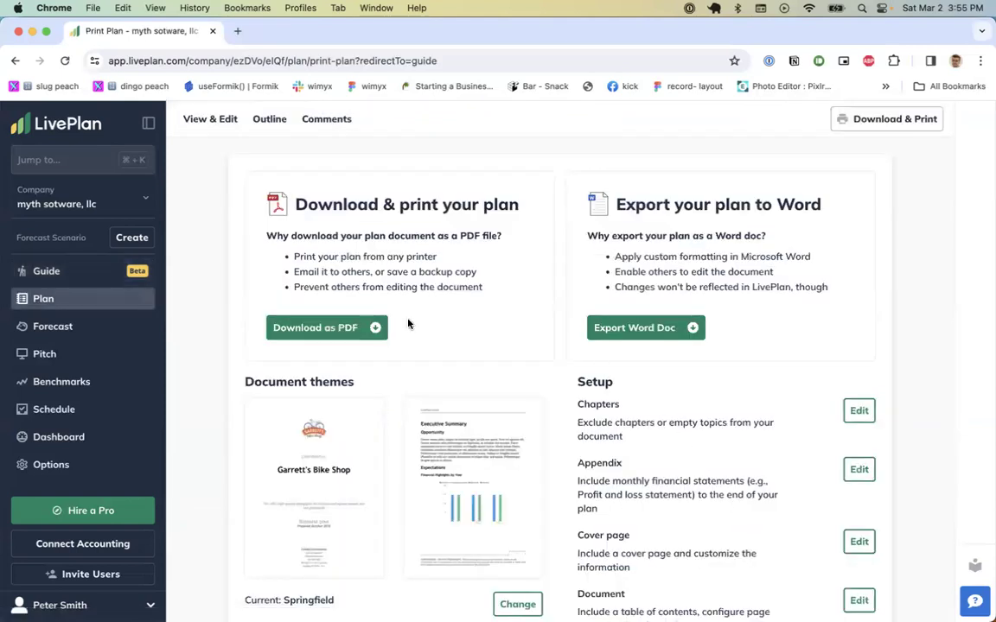
pyautogui.click(355, 327)
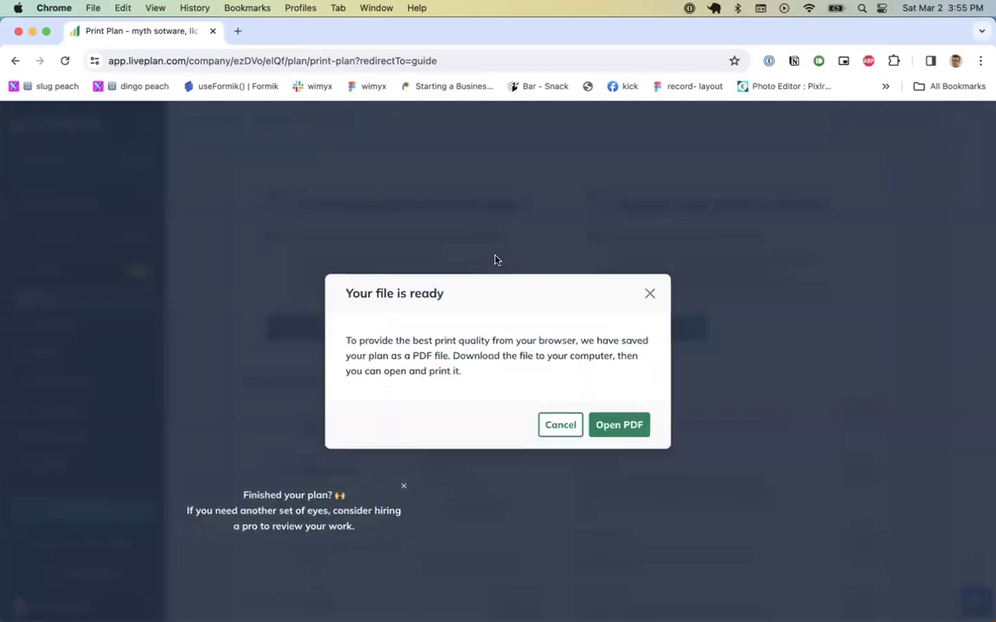
# Step: Open the exported PDF and scroll through its 29 pages to the Appendix
pyautogui.click(616, 426)
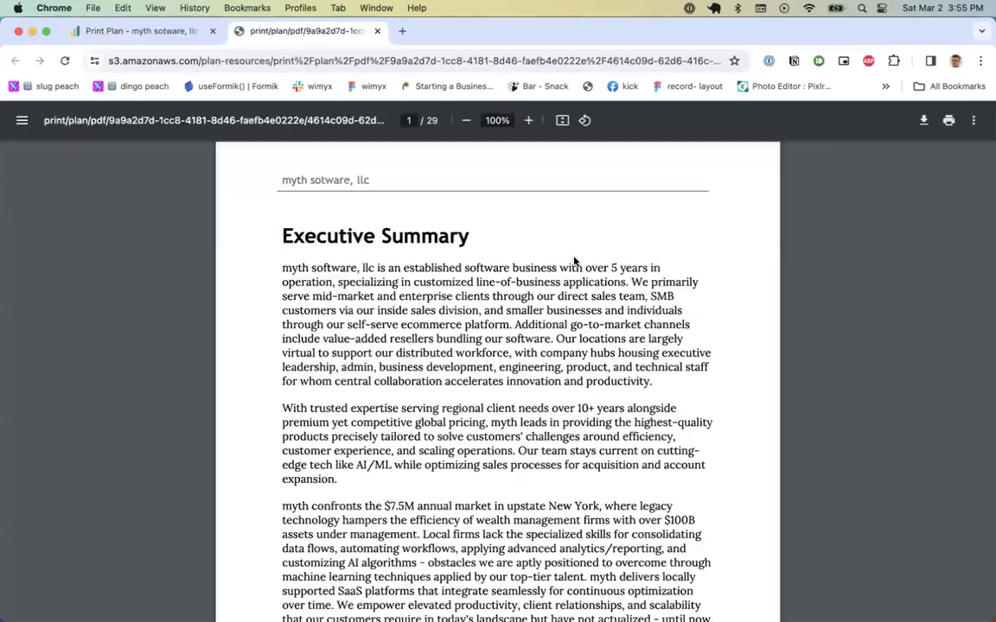
pyautogui.scroll(-10, 566, 250)
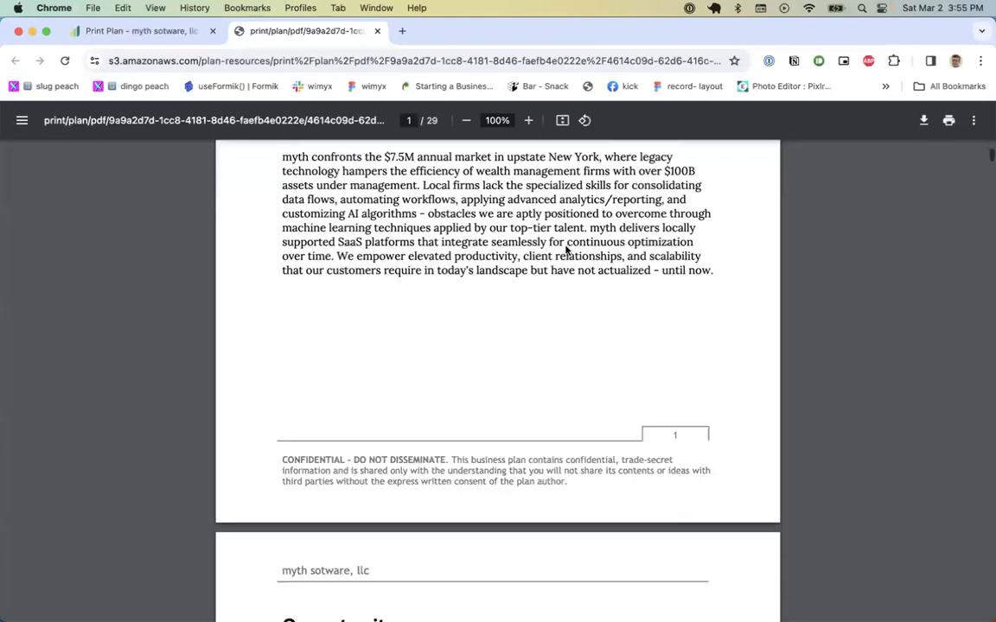
pyautogui.scroll(-5, 565, 251)
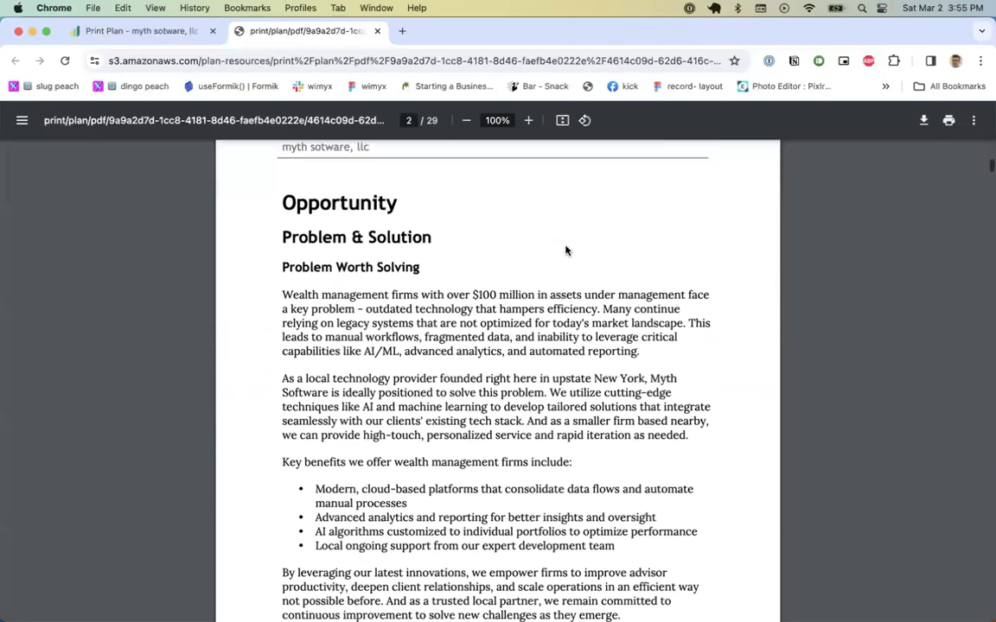
pyautogui.scroll(-10, 565, 251)
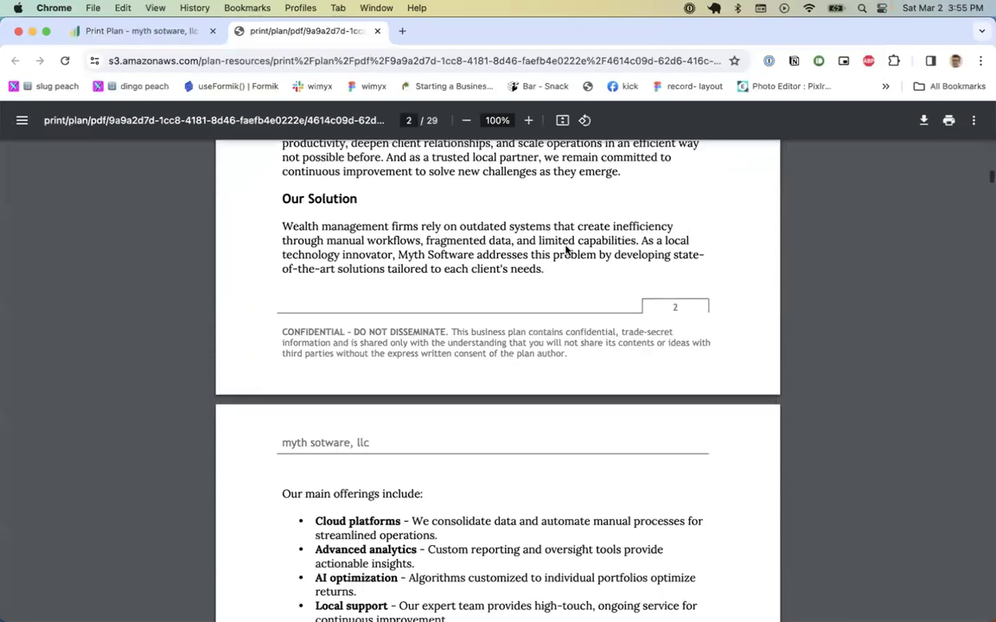
pyautogui.scroll(-1, 566, 251)
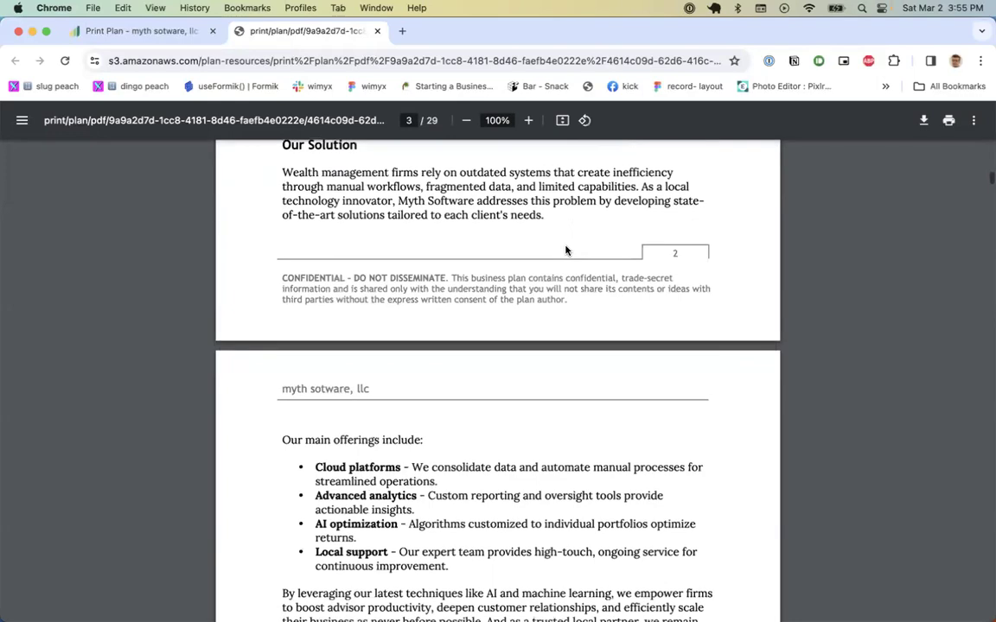
pyautogui.scroll(-15, 565, 250)
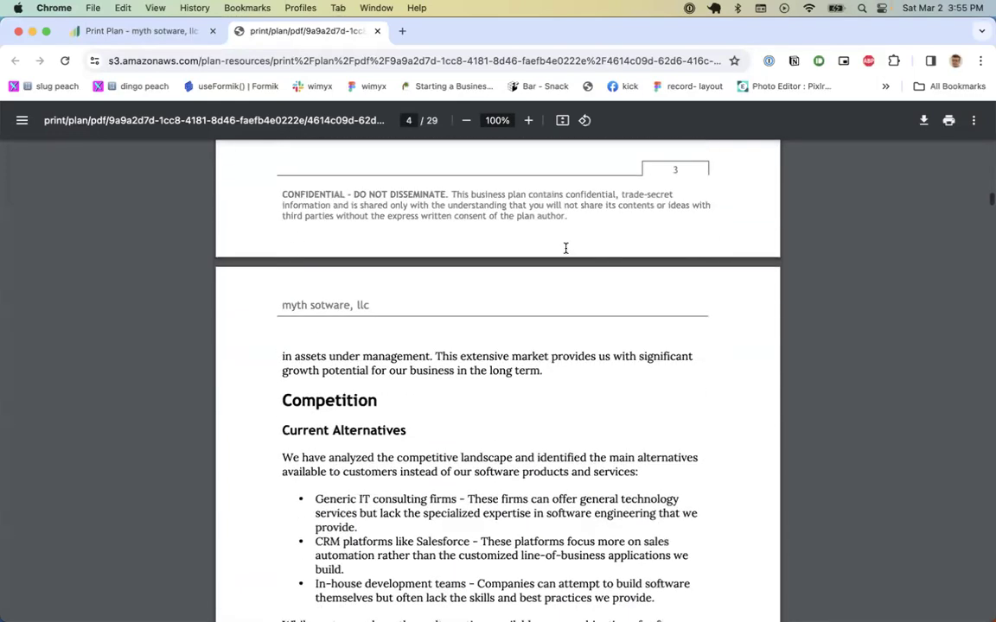
pyautogui.scroll(-20, 565, 248)
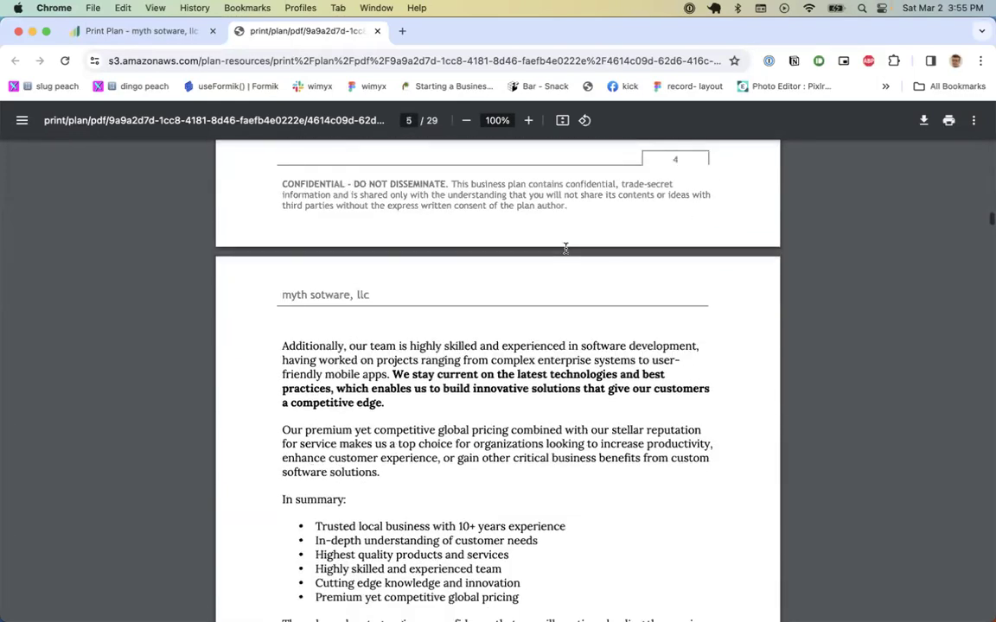
pyautogui.scroll(-20, 565, 248)
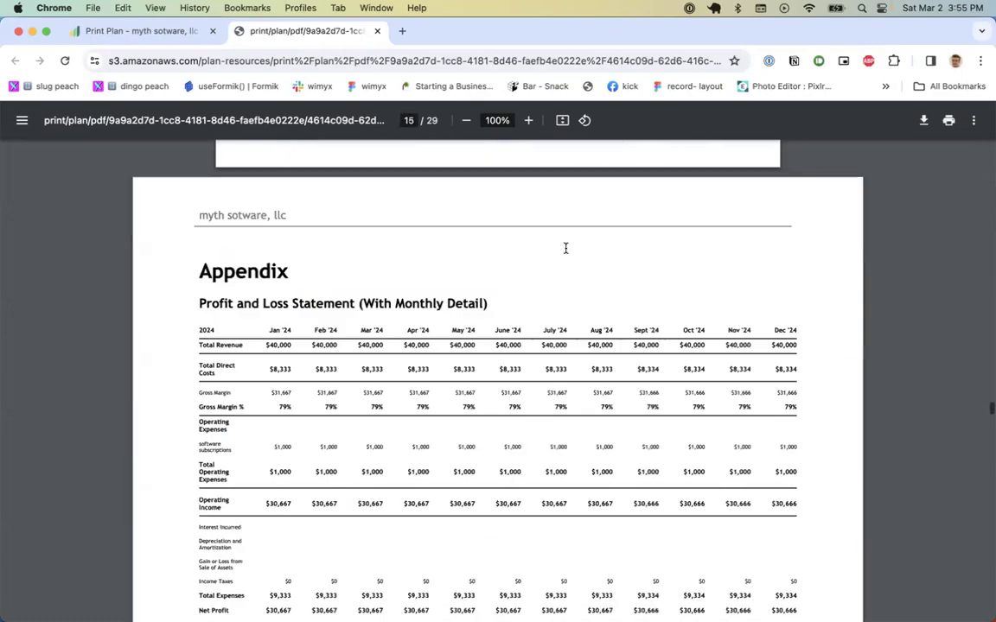
pyautogui.scroll(-20, 565, 248)
# Step: Back on the print page, view the chapter inclusion settings and close them unchanged
pyautogui.click(155, 41)
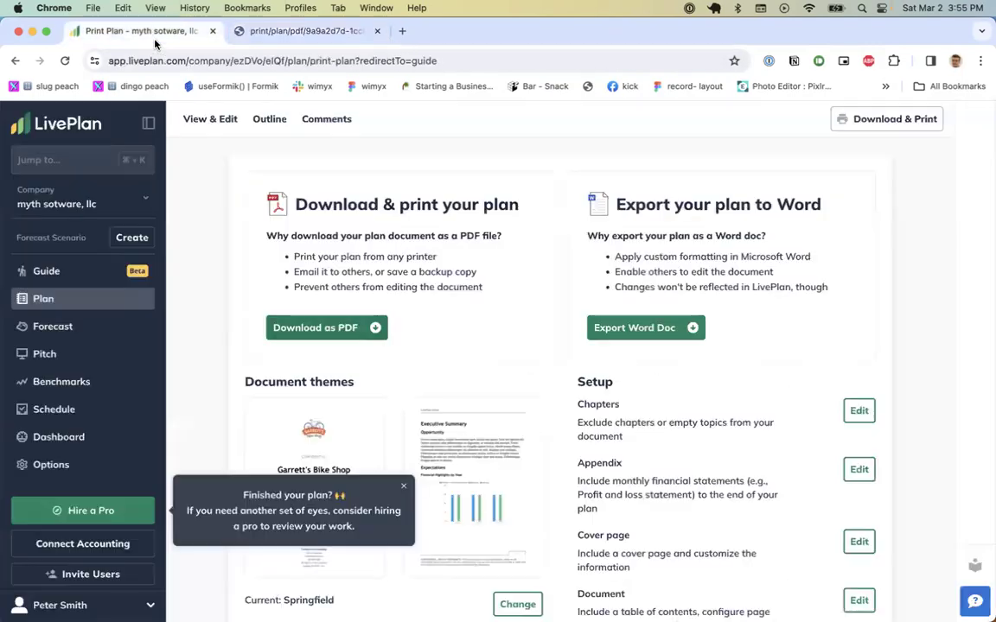
pyautogui.scroll(-2, 445, 273)
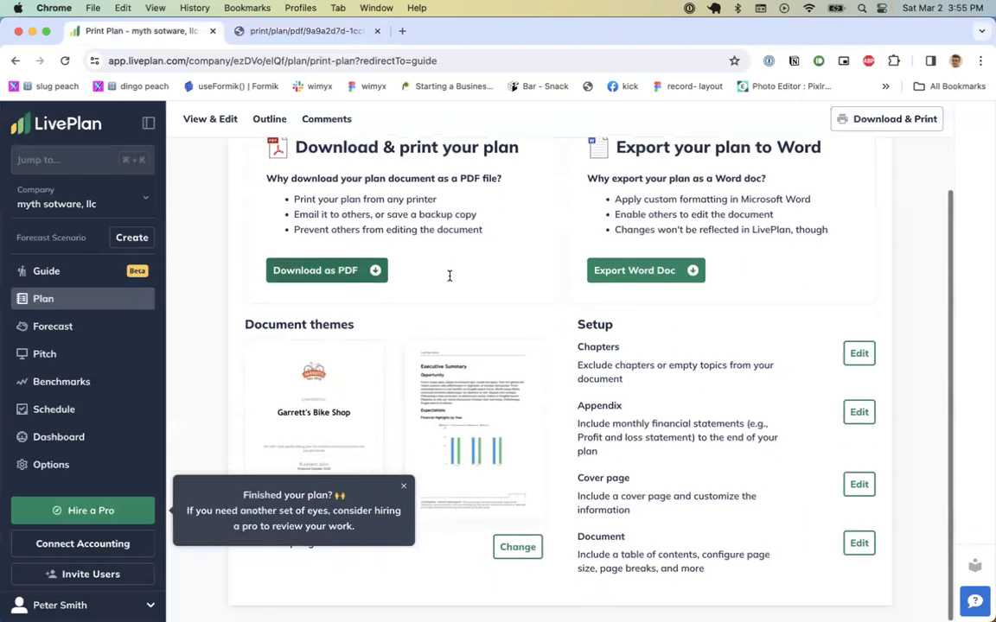
pyautogui.click(858, 354)
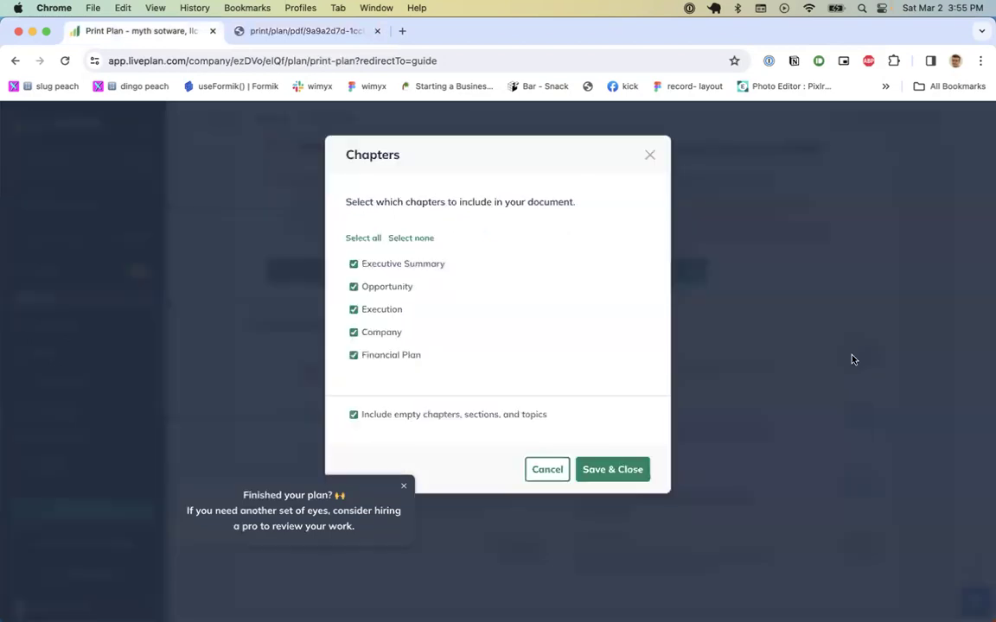
pyautogui.click(650, 156)
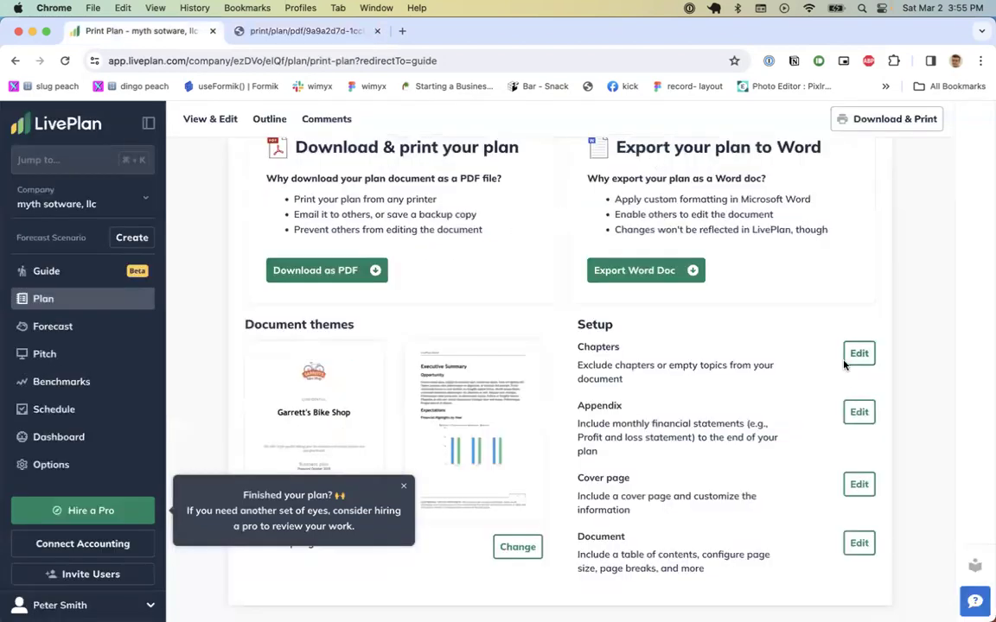
# Step: Look over the cover page settings, cancel choosing a logo image, and close without saving
pyautogui.click(855, 486)
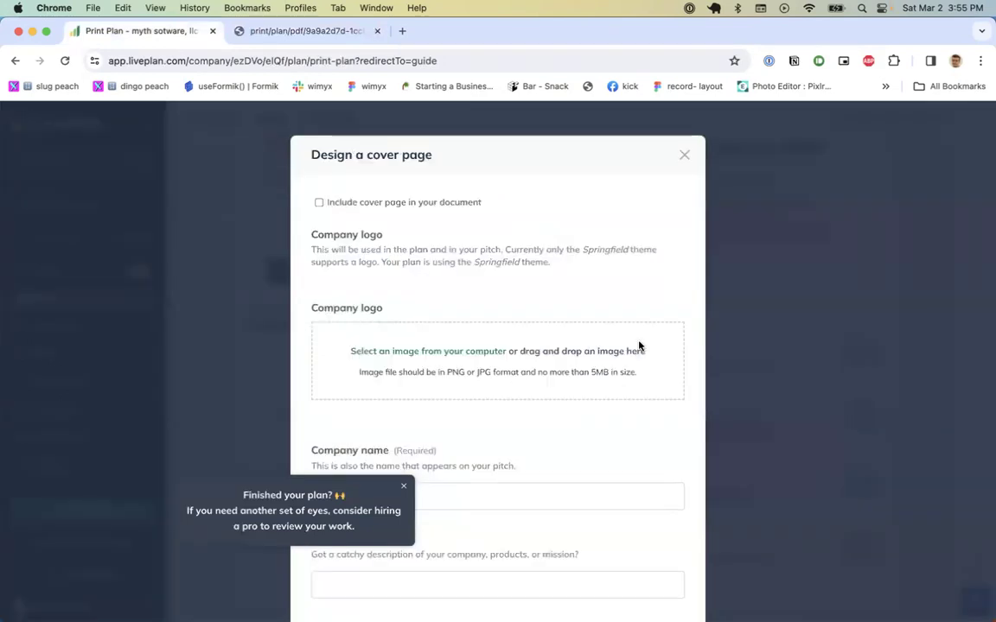
pyautogui.click(422, 354)
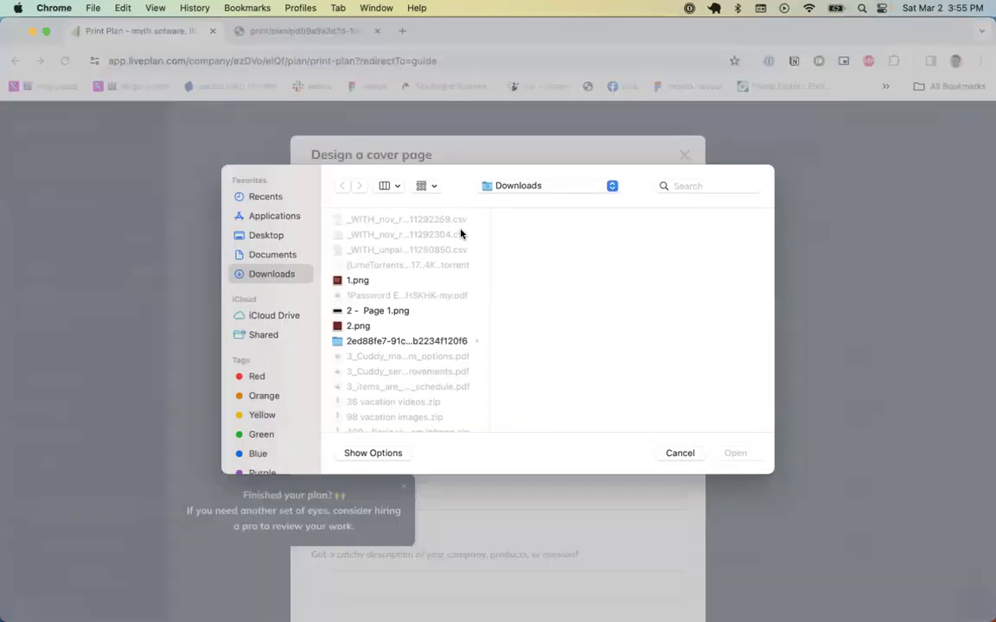
pyautogui.scroll(-5, 367, 306)
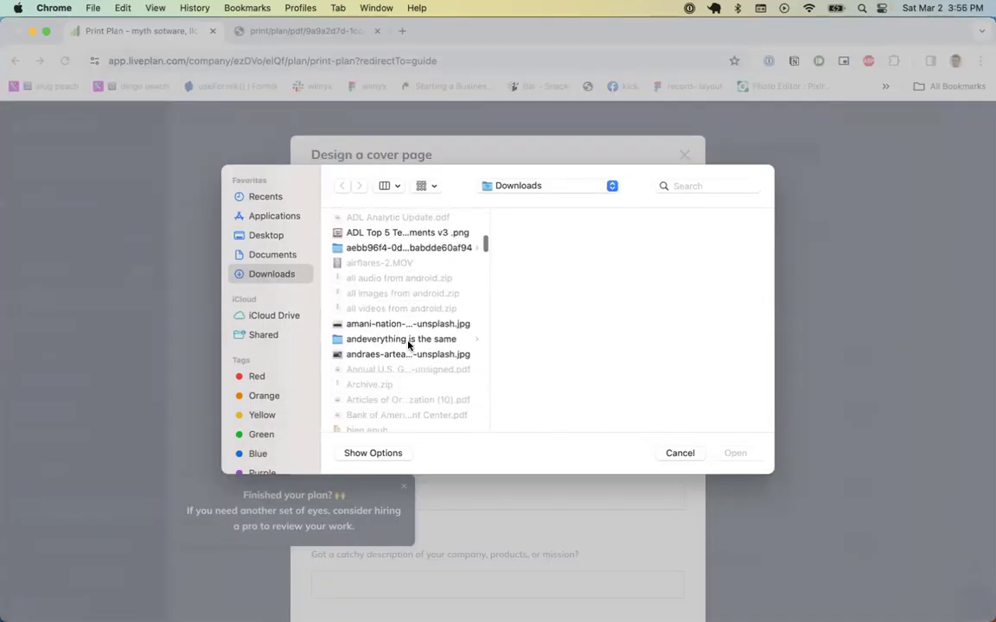
pyautogui.click(681, 454)
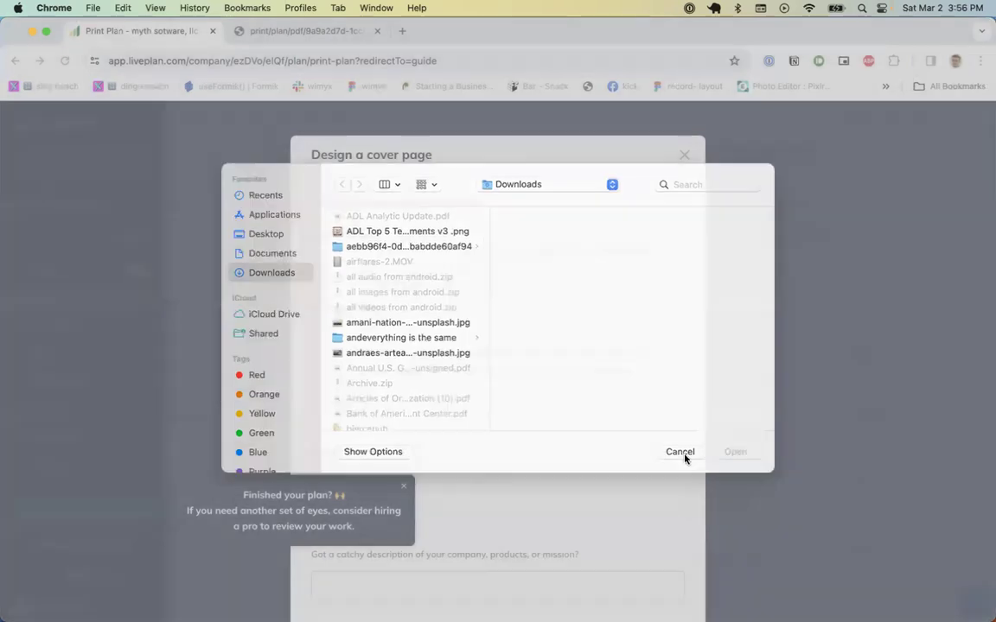
pyautogui.click(400, 482)
pyautogui.scroll(-10, 302, 427)
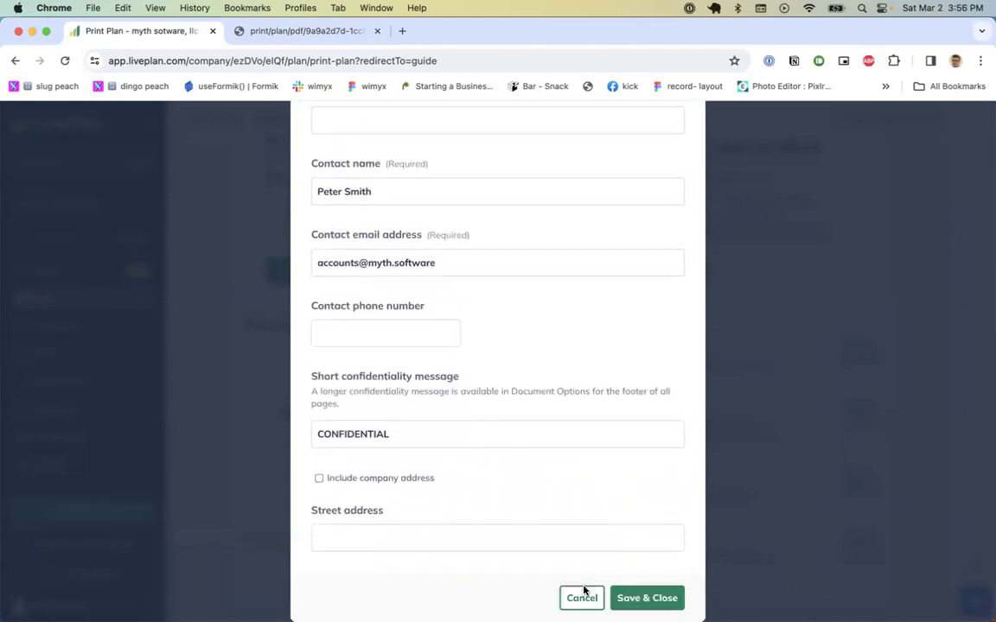
pyautogui.click(582, 597)
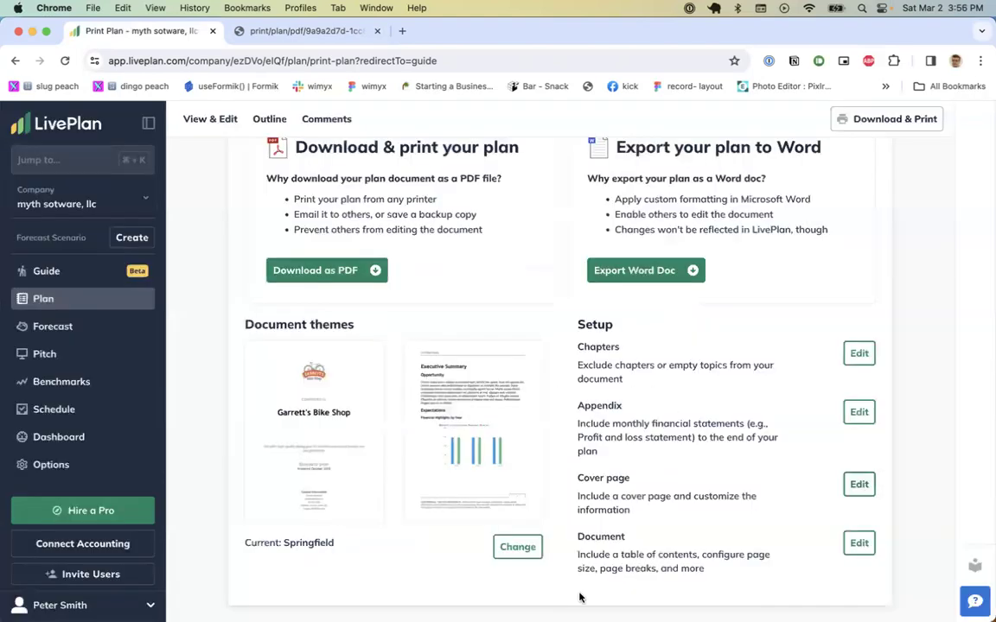
# Step: Scroll through the document layout options and cancel them
pyautogui.click(855, 543)
pyautogui.scroll(-2, 527, 285)
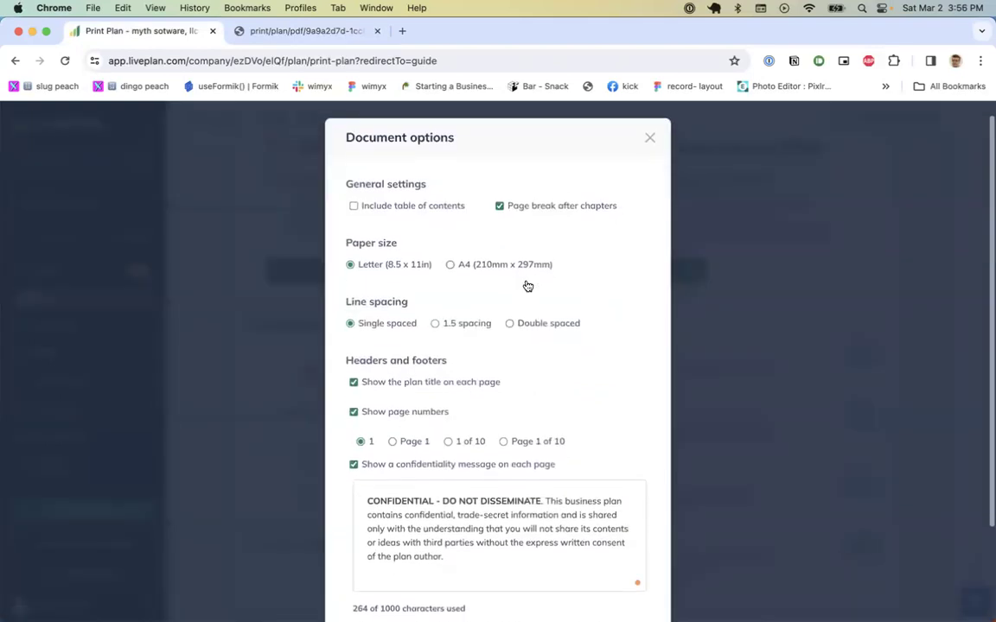
pyautogui.scroll(-3, 527, 286)
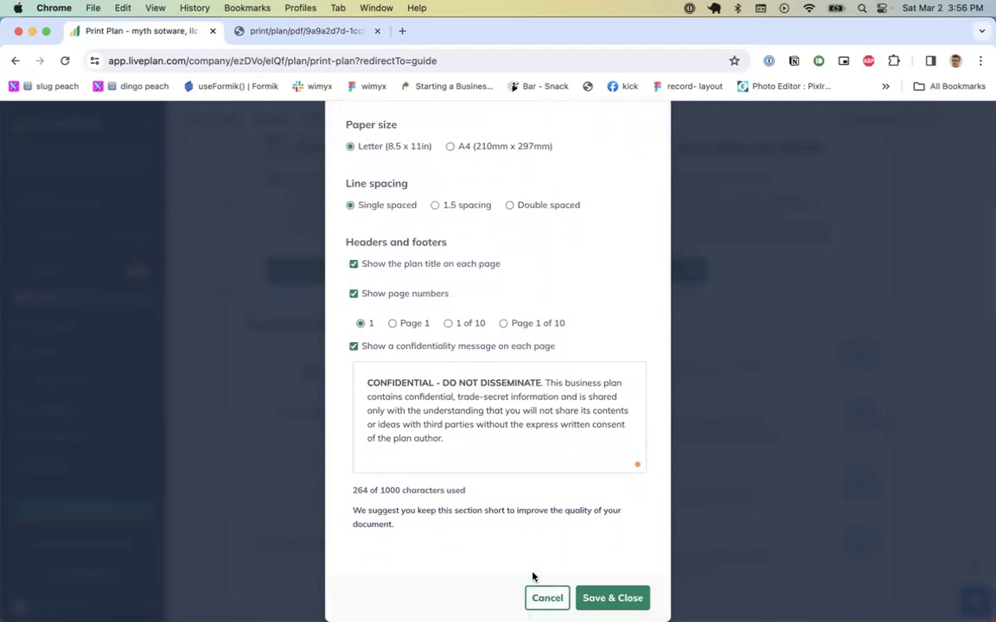
pyautogui.click(540, 596)
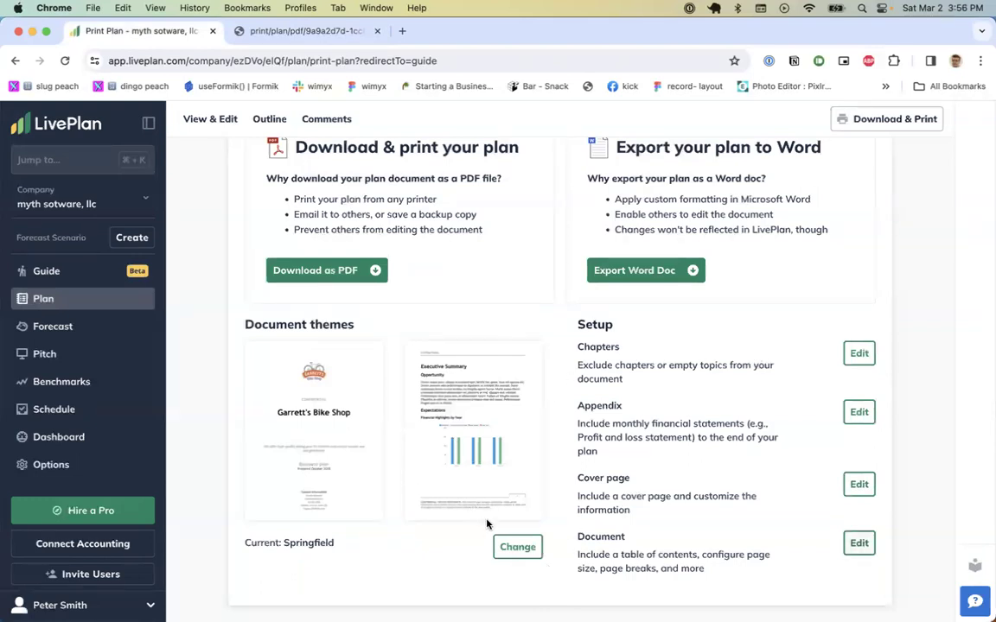
# Step: Switch the document theme from Springfield to Montreal and save it
pyautogui.click(516, 547)
pyautogui.hscroll(1, 480, 273)
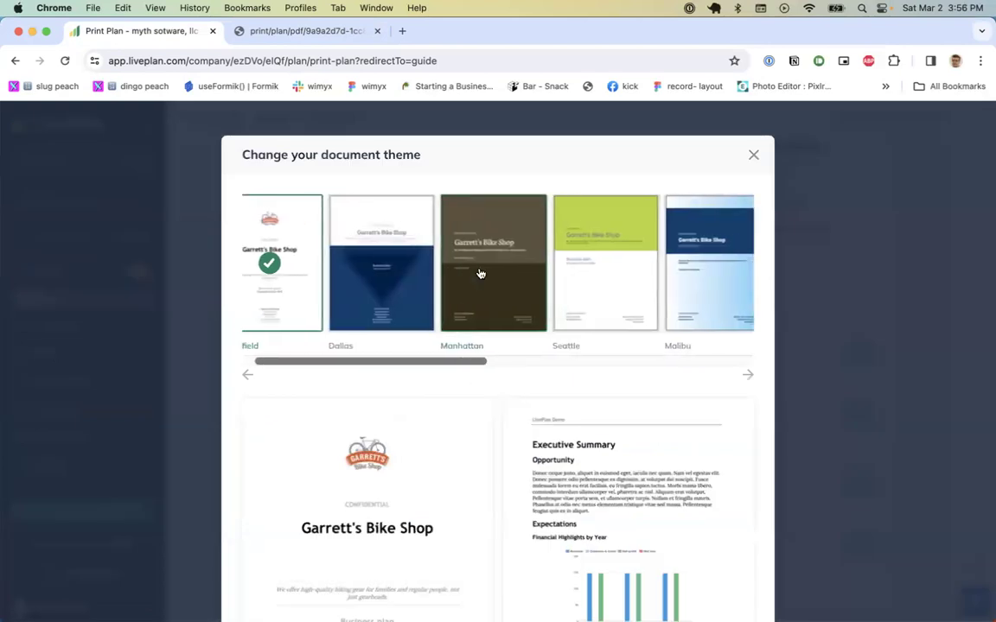
pyautogui.hscroll(8, 481, 273)
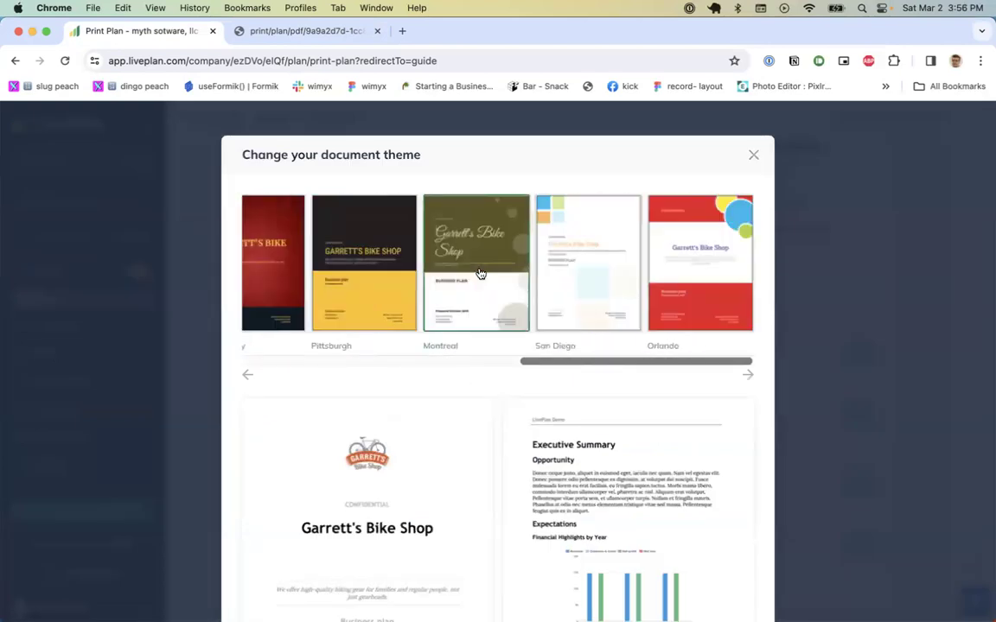
pyautogui.click(481, 273)
pyautogui.scroll(-3, 478, 271)
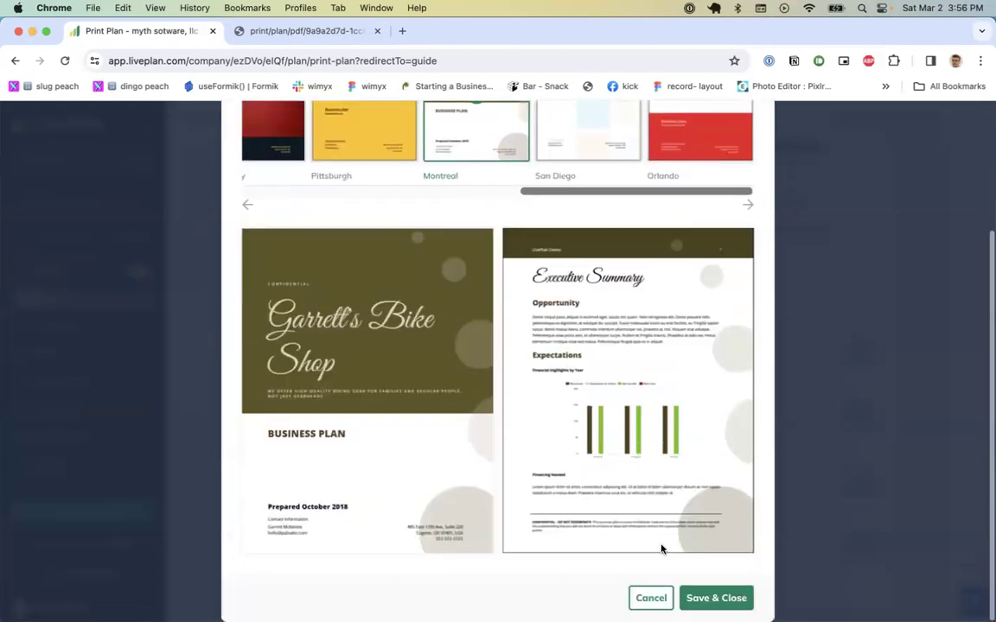
pyautogui.click(714, 598)
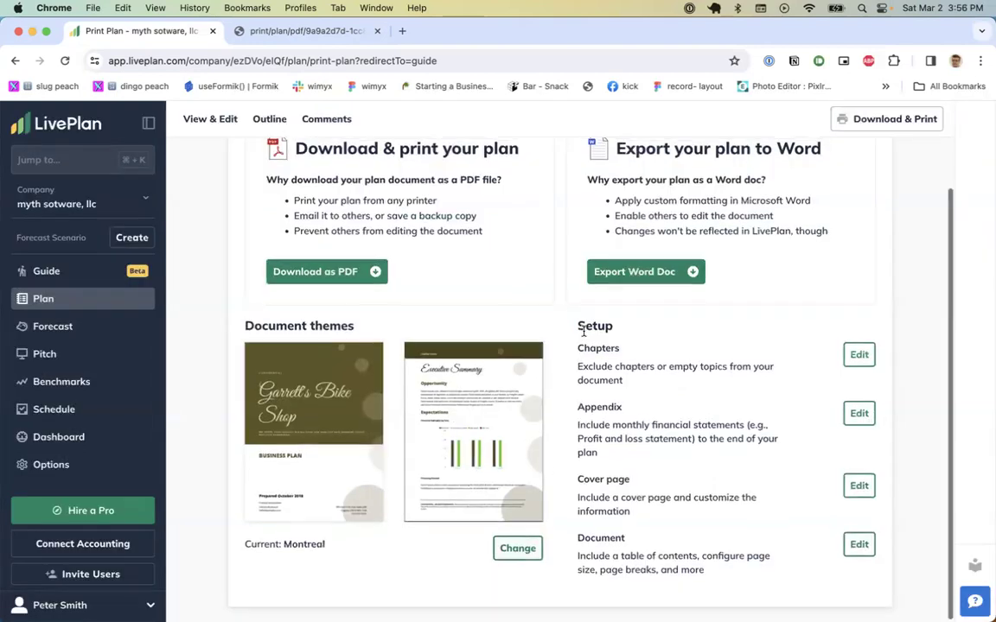
pyautogui.scroll(2, 581, 328)
# Step: Re-export the Montreal-themed plan as a 28-page PDF, skim it, and return to the print page
pyautogui.click(364, 336)
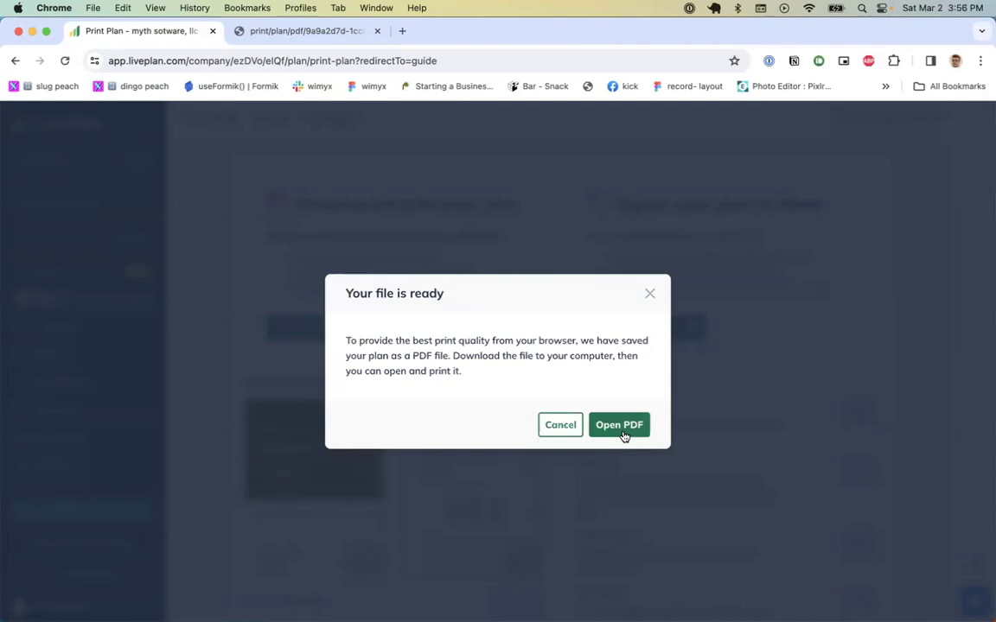
pyautogui.click(621, 429)
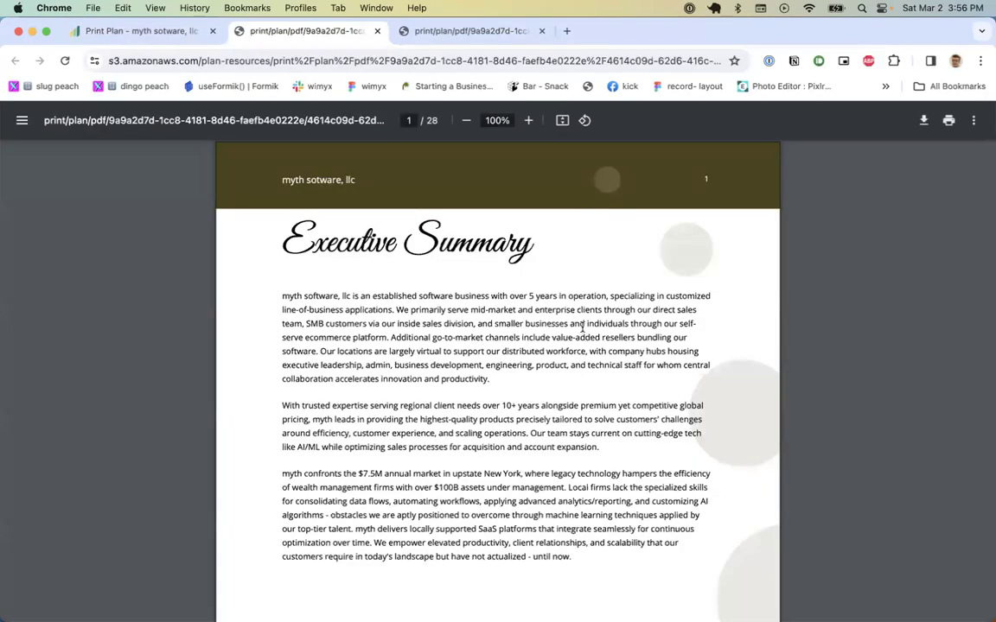
pyautogui.scroll(-20, 579, 361)
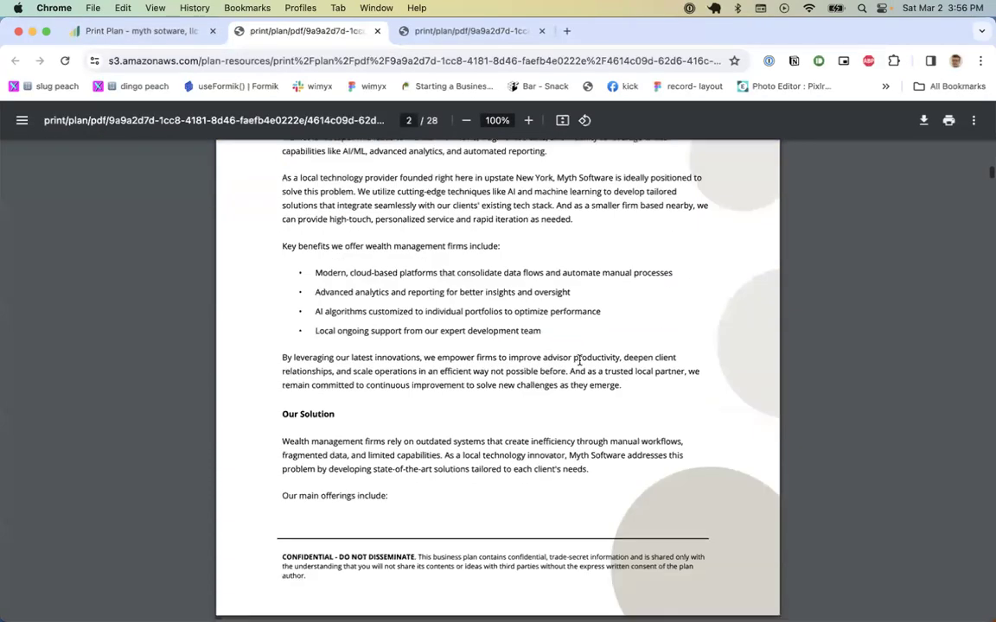
pyautogui.scroll(-5, 579, 360)
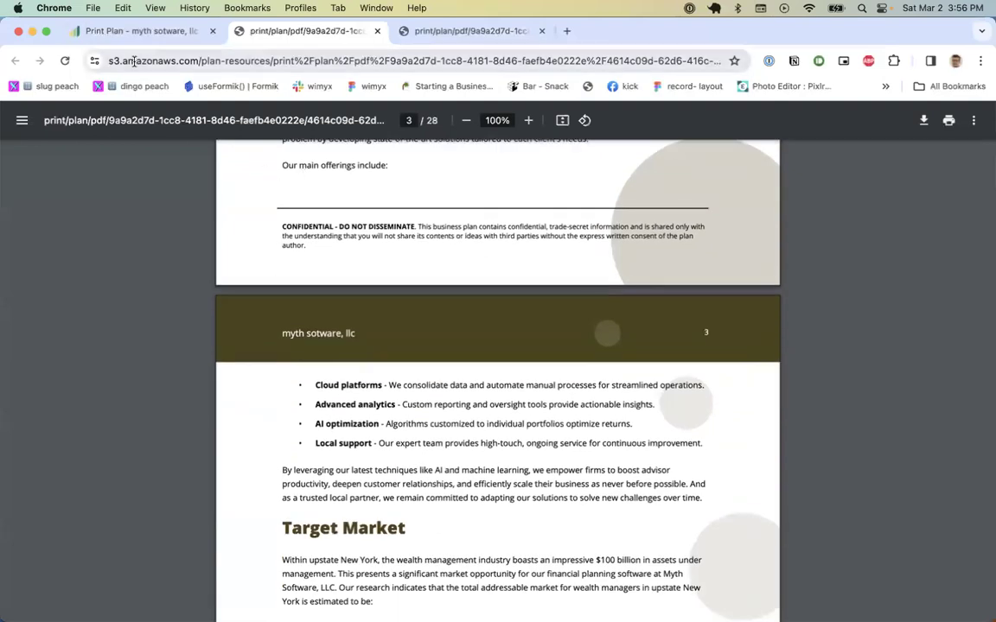
pyautogui.click(148, 33)
pyautogui.scroll(-2, 515, 595)
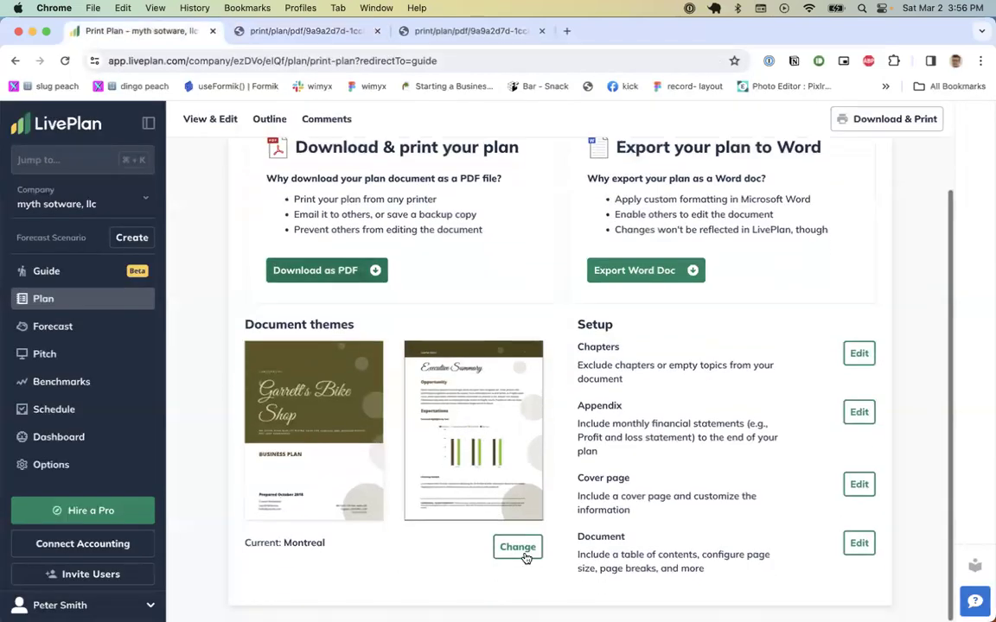
# Step: Browse other themes such as Manhattan, keep Montreal, and bring up the cover page form
pyautogui.click(518, 548)
pyautogui.hscroll(5, 553, 319)
pyautogui.scroll(-3, 560, 307)
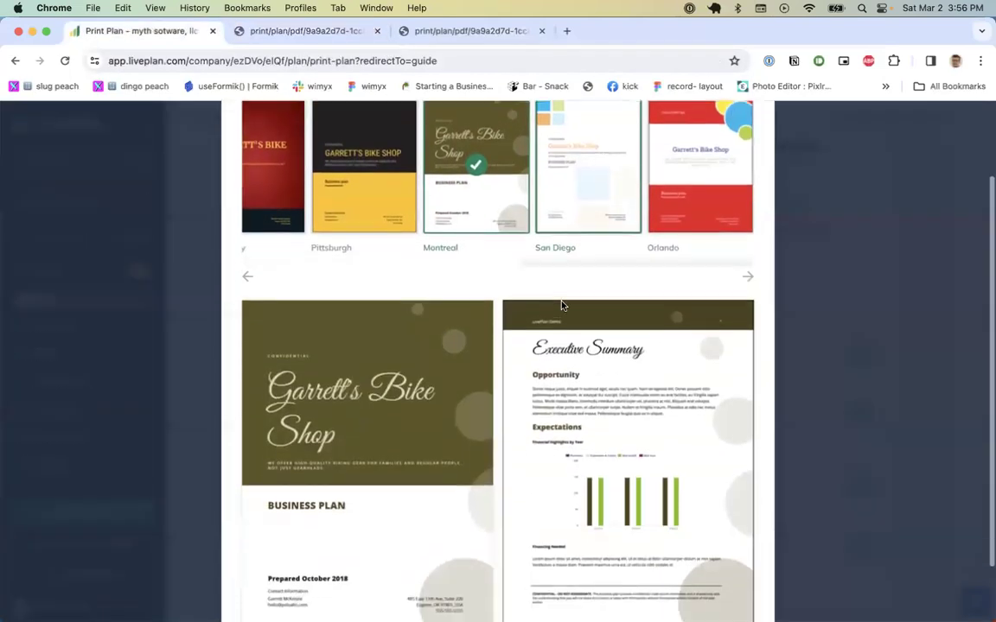
pyautogui.scroll(-2, 583, 327)
pyautogui.scroll(4, 582, 327)
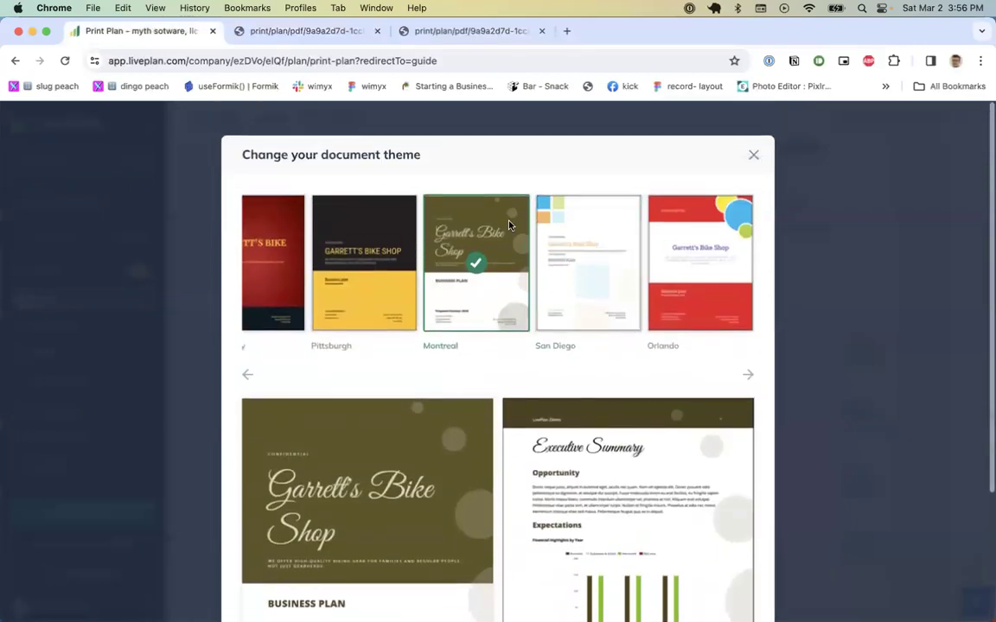
pyautogui.hscroll(-4, 509, 224)
pyautogui.hscroll(-5, 509, 225)
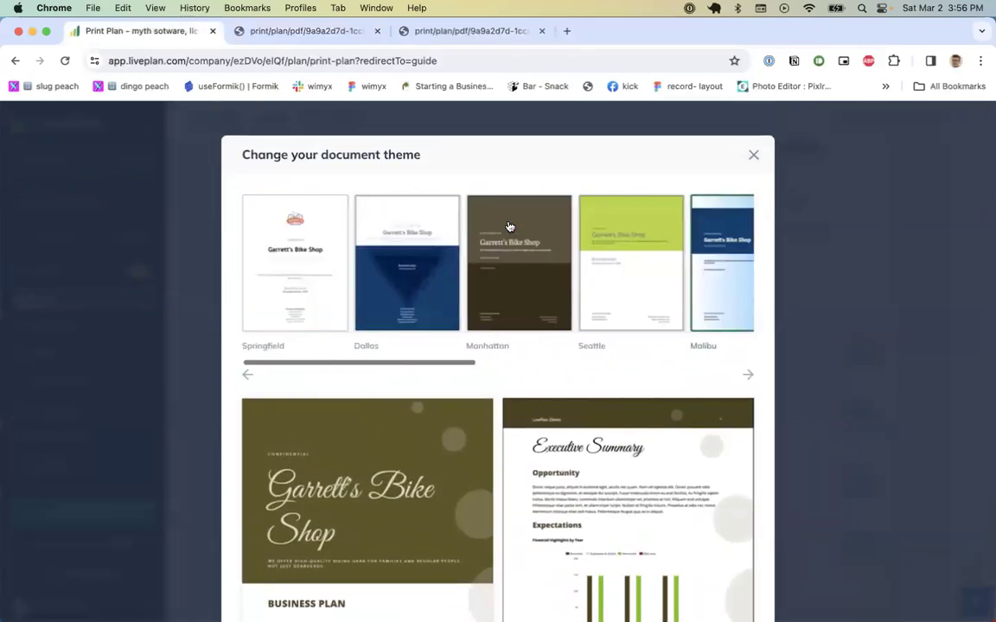
pyautogui.click(509, 226)
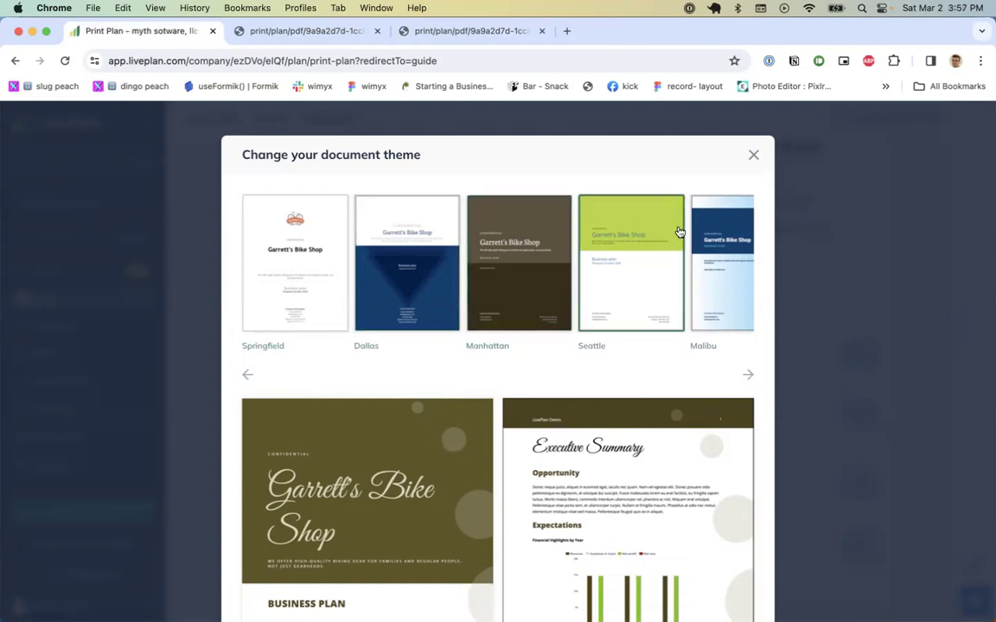
pyautogui.click(754, 154)
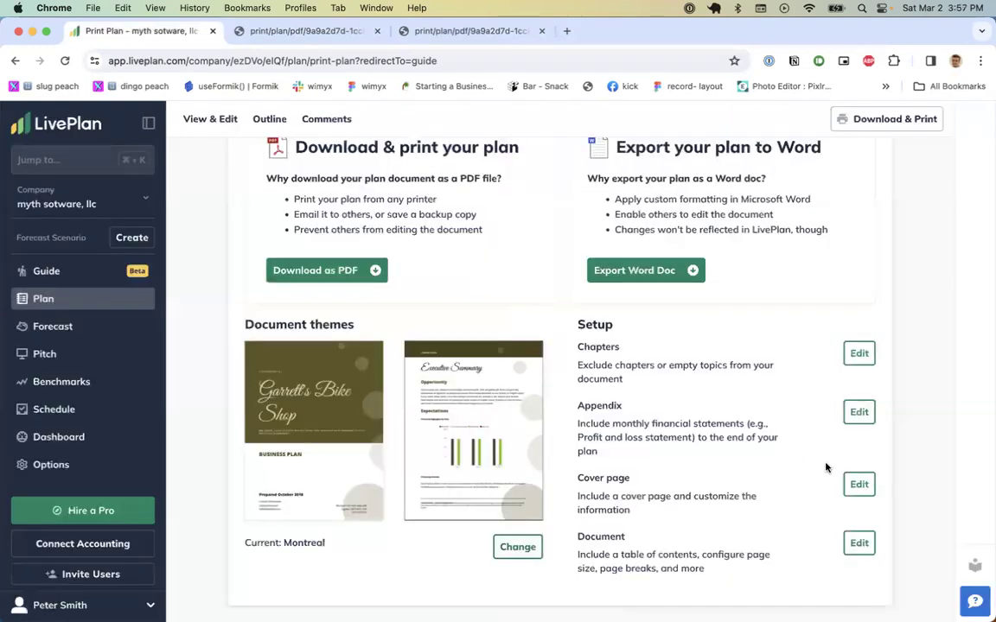
pyautogui.click(858, 484)
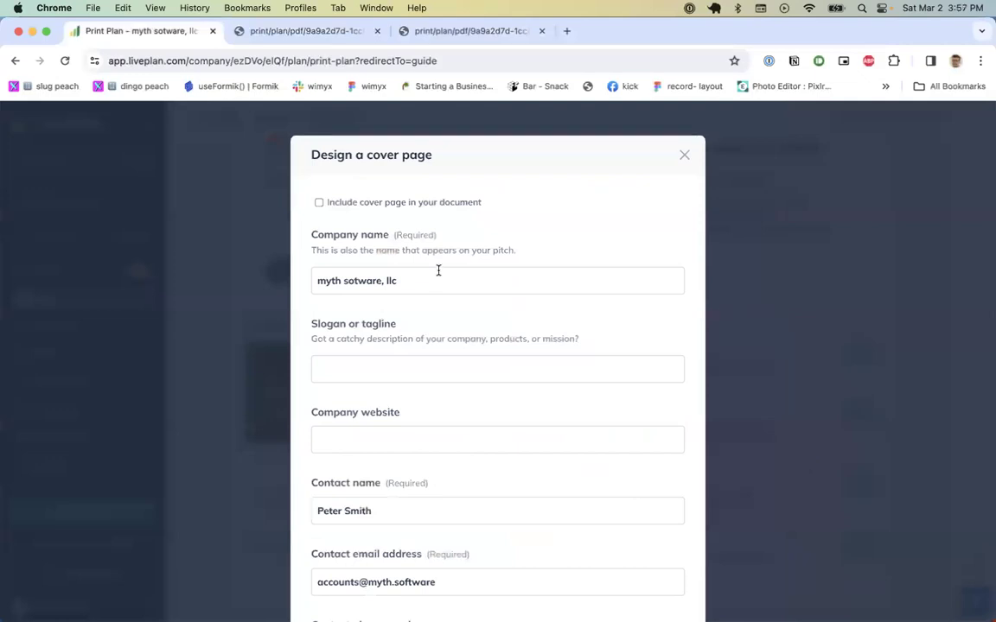
pyautogui.scroll(-2, 402, 304)
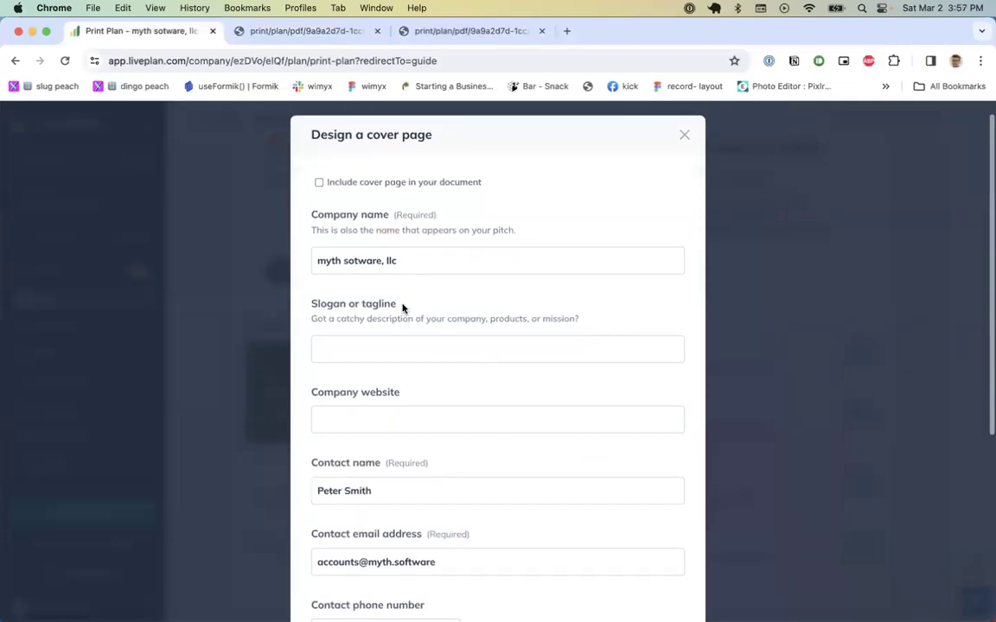
pyautogui.click(402, 350)
pyautogui.write('own your a.i. or your a.')
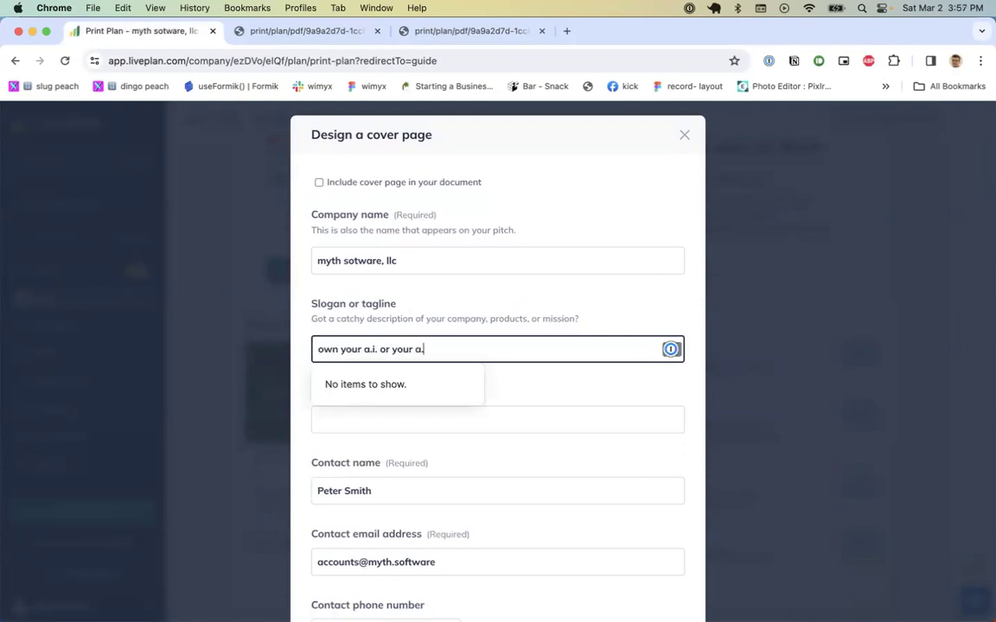
pyautogui.write('l own you')
pyautogui.press('Tab')
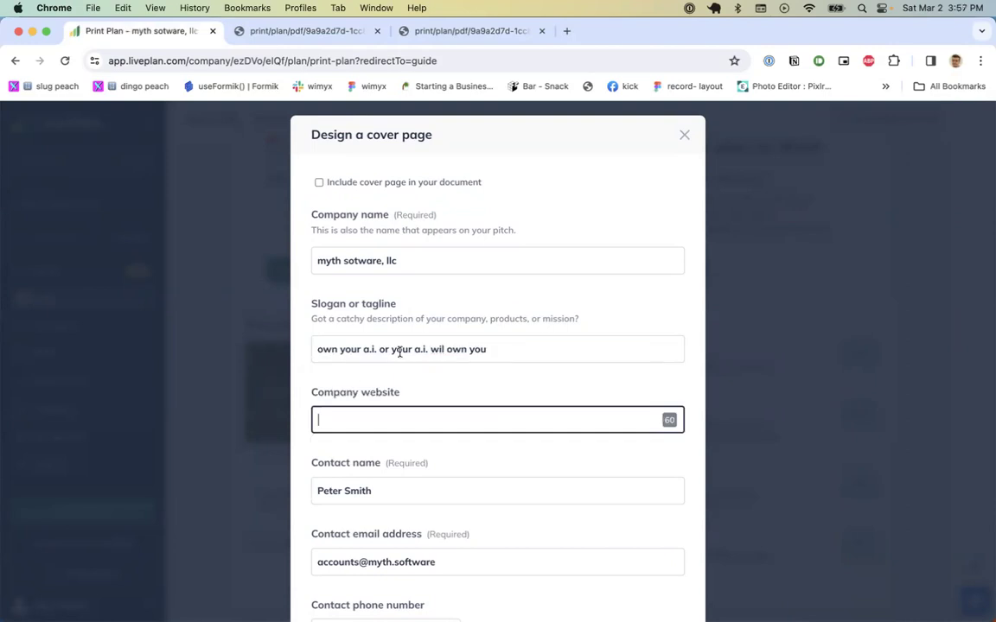
pyautogui.scroll(-1, 348, 402)
pyautogui.write('www.syr.ai')
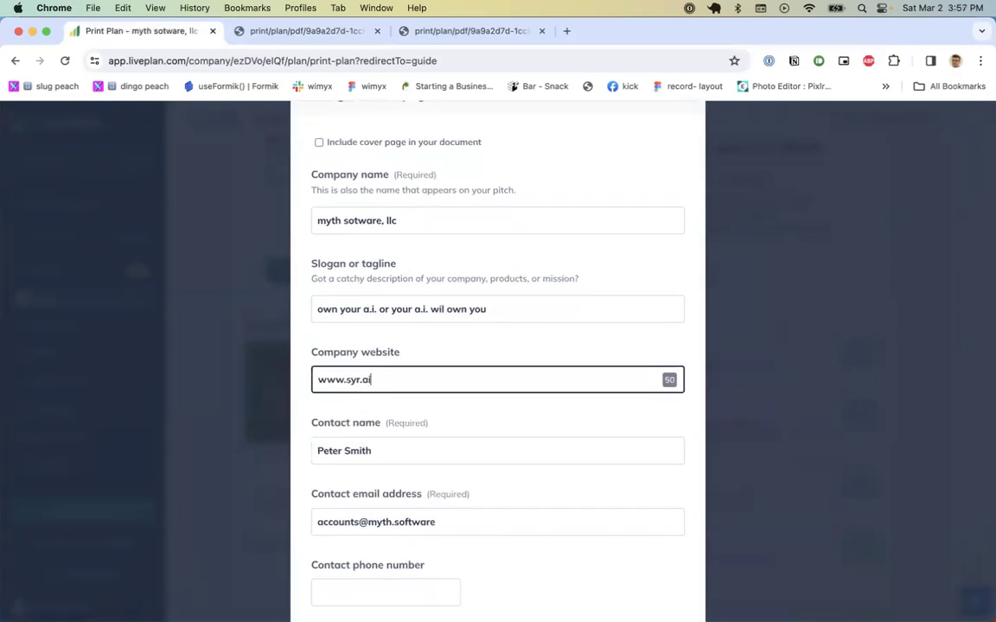
pyautogui.scroll(-5, 423, 420)
pyautogui.scroll(-2, 422, 419)
# Step: Select the short confidentiality message, save the cover page, and regenerate the PDF
pyautogui.click(408, 436)
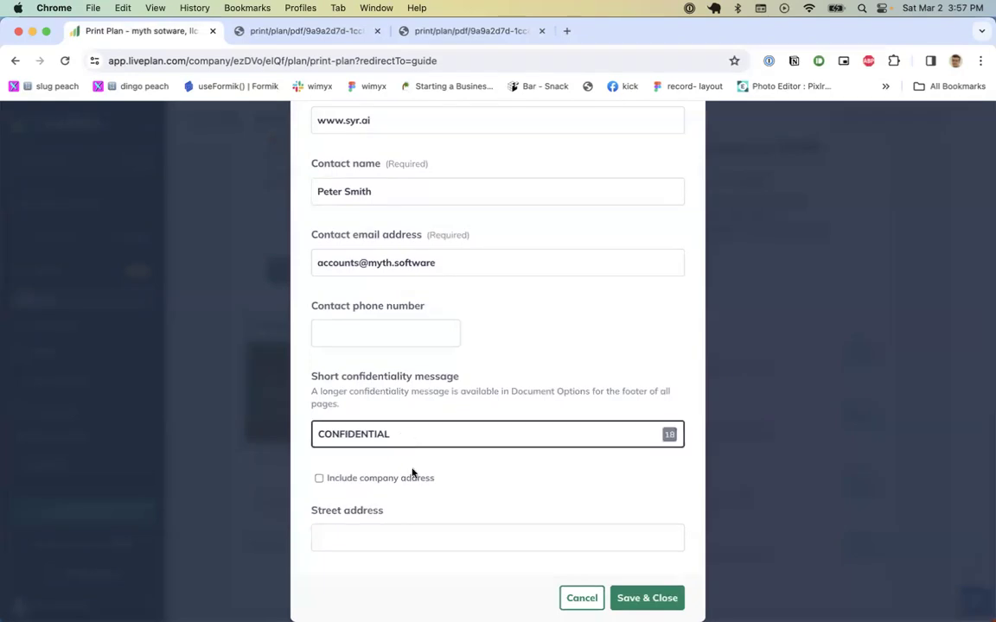
pyautogui.click(644, 598)
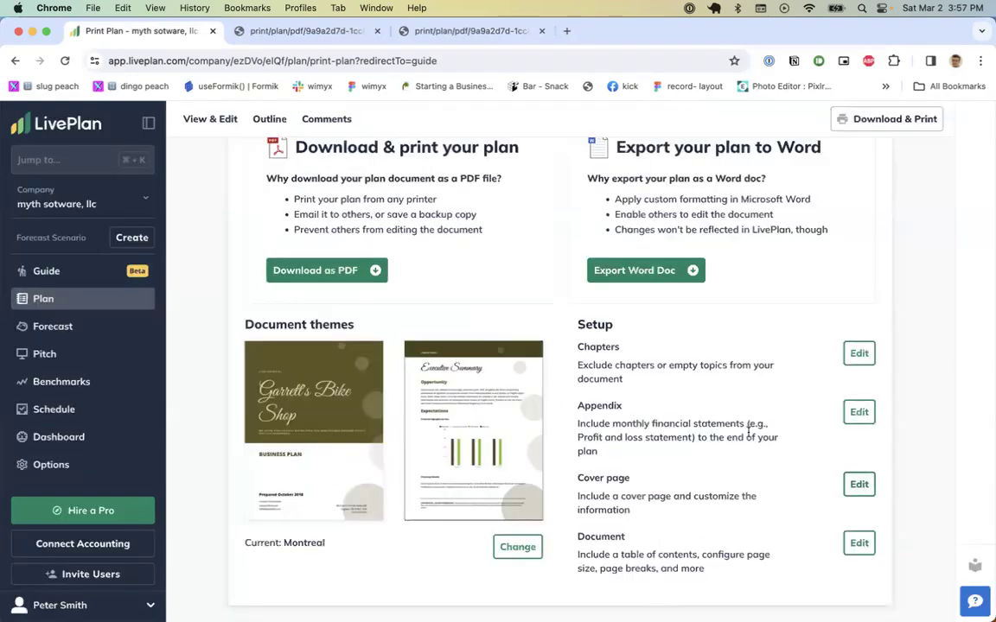
pyautogui.click(344, 270)
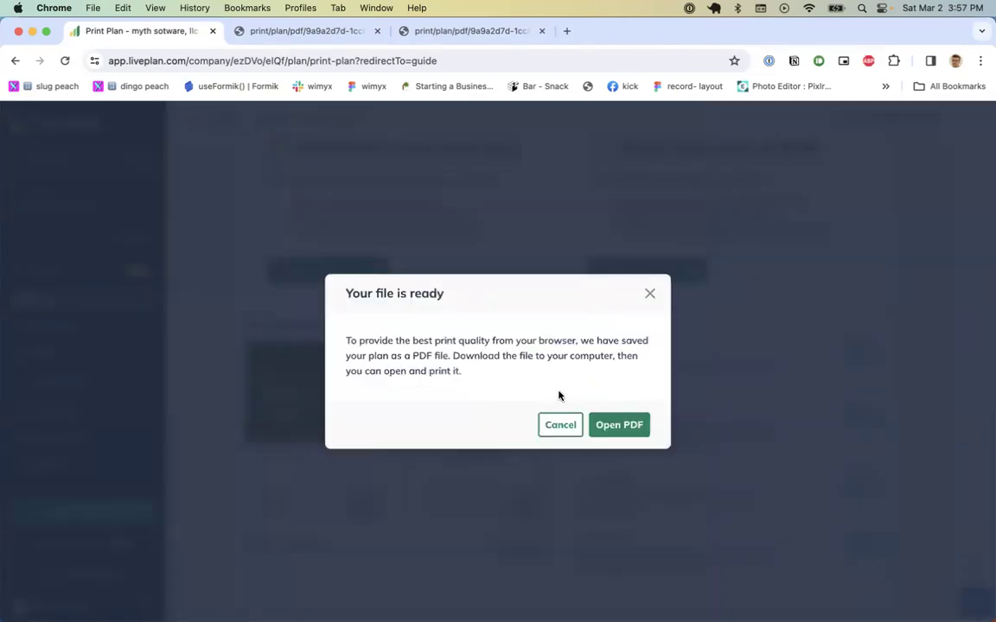
# Step: Open the regenerated plan PDF, confirm it still begins at the Executive Summary, and close it
pyautogui.click(610, 427)
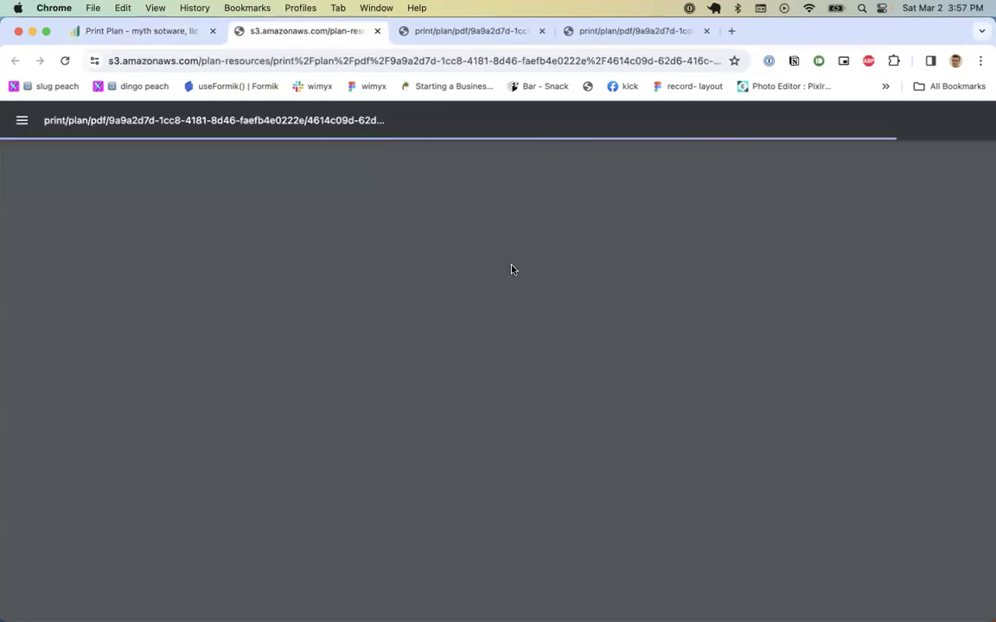
pyautogui.scroll(-10, 512, 270)
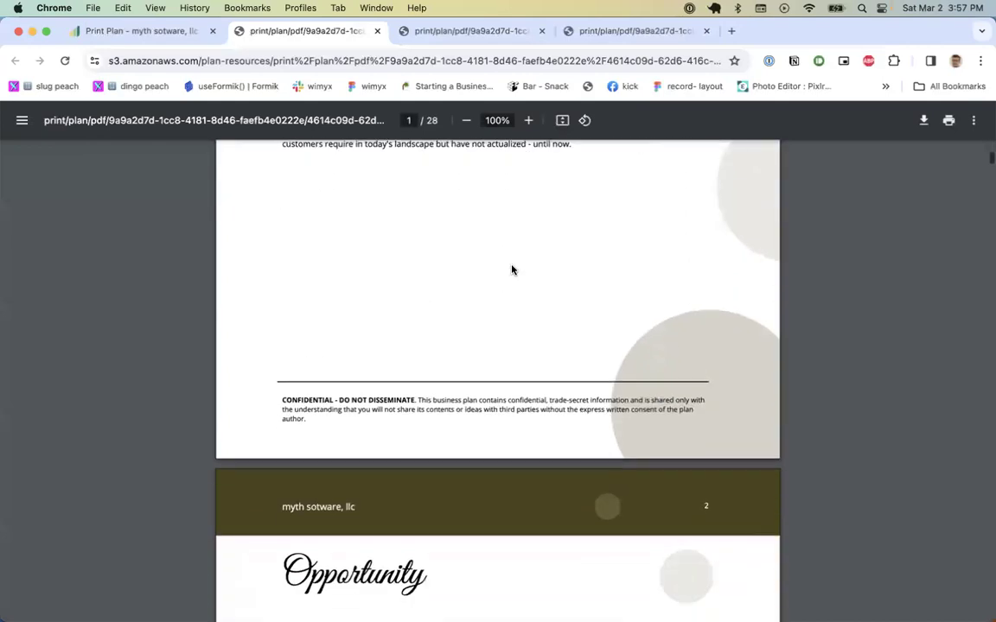
pyautogui.scroll(-3, 511, 270)
pyautogui.scroll(10, 512, 269)
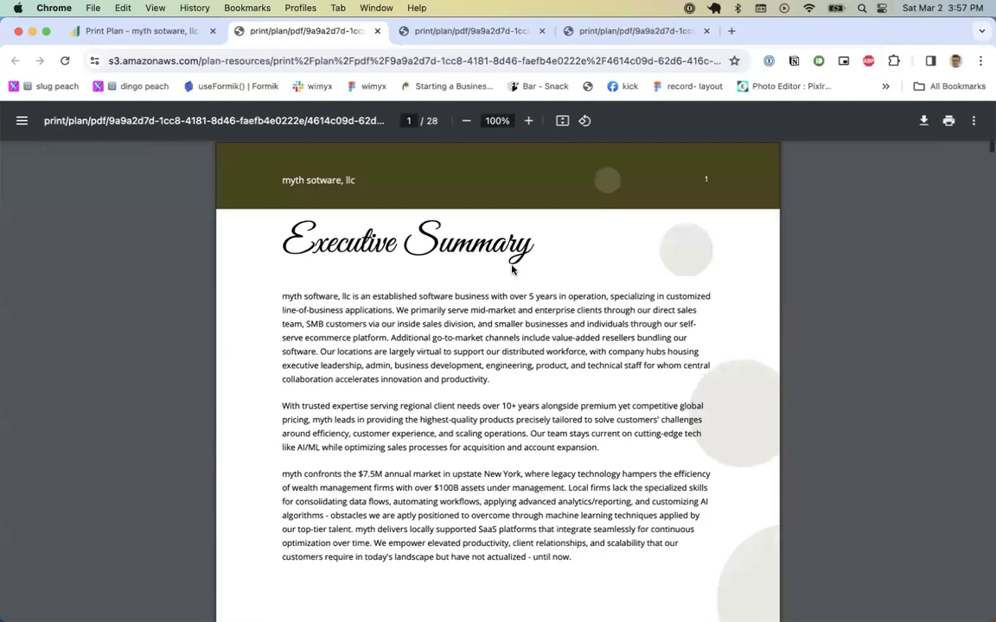
pyautogui.press('super+w')
# Step: Keep the cover page included and enable Include table of contents in the document options
pyautogui.click(861, 488)
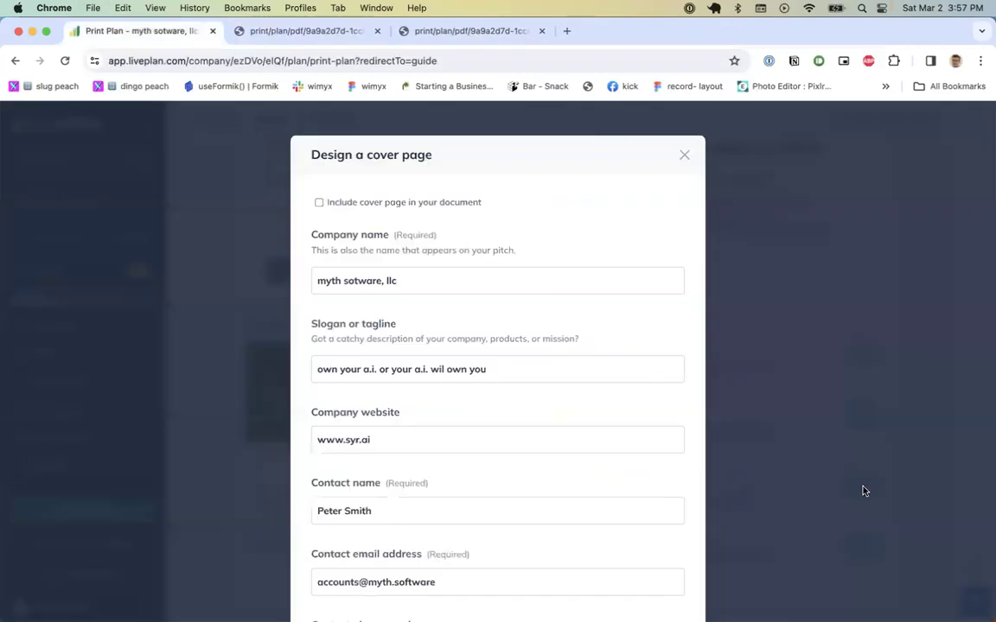
pyautogui.click(345, 206)
pyautogui.click(686, 155)
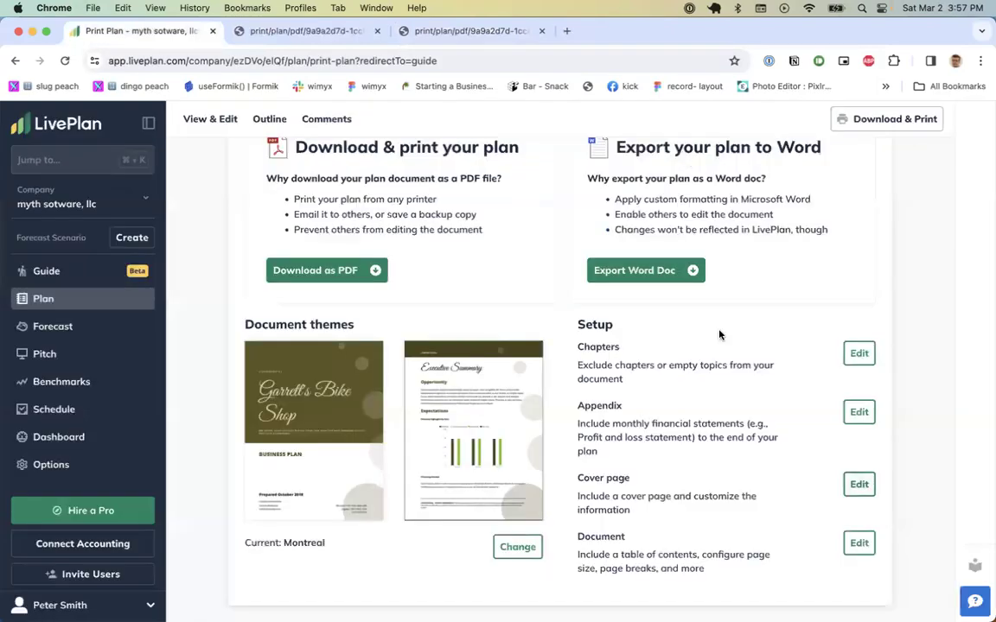
pyautogui.click(858, 543)
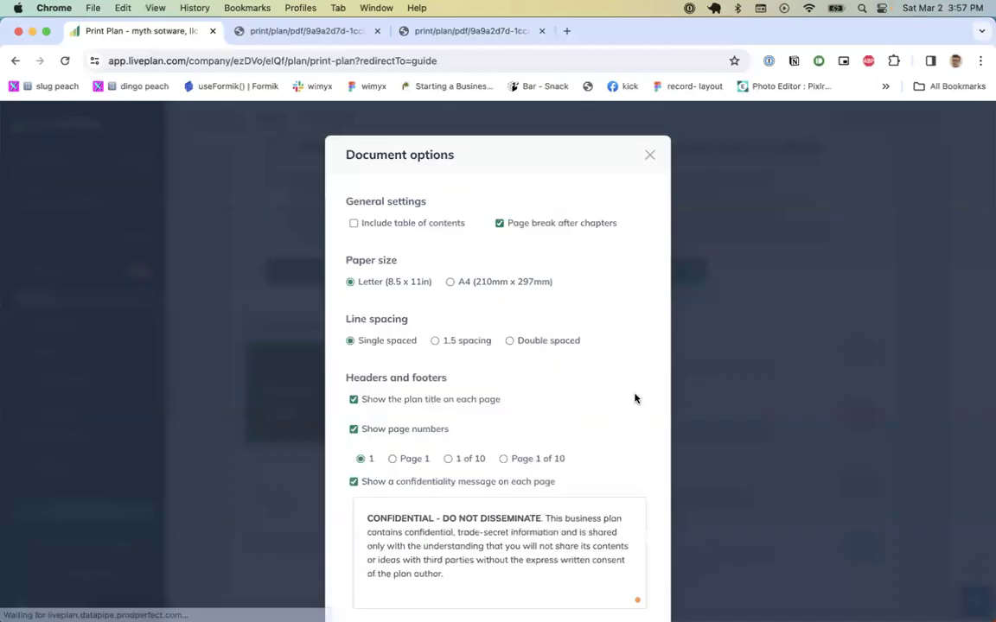
pyautogui.click(409, 223)
pyautogui.scroll(-3, 455, 264)
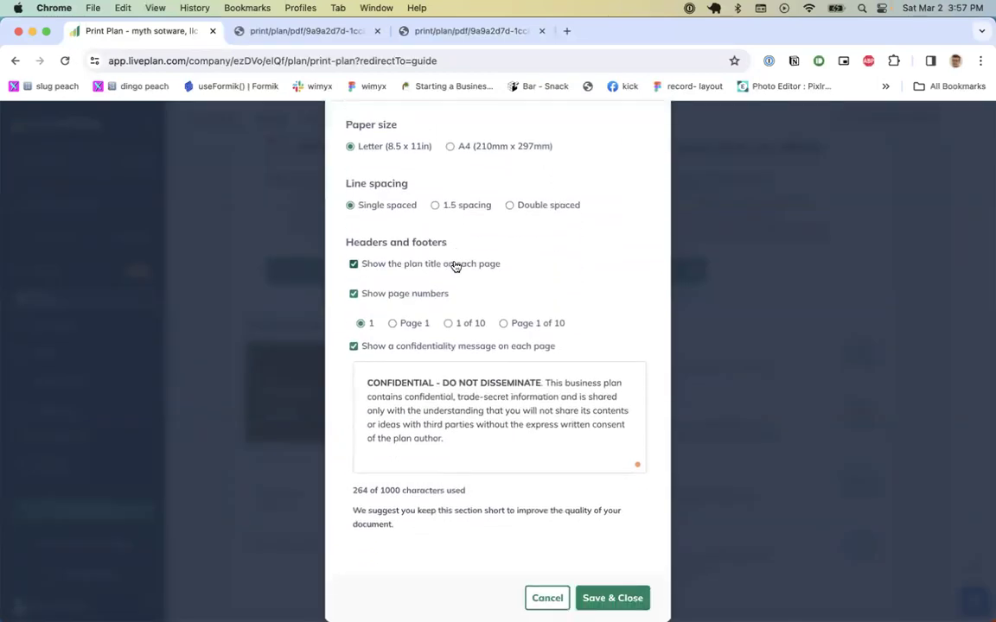
pyautogui.click(604, 598)
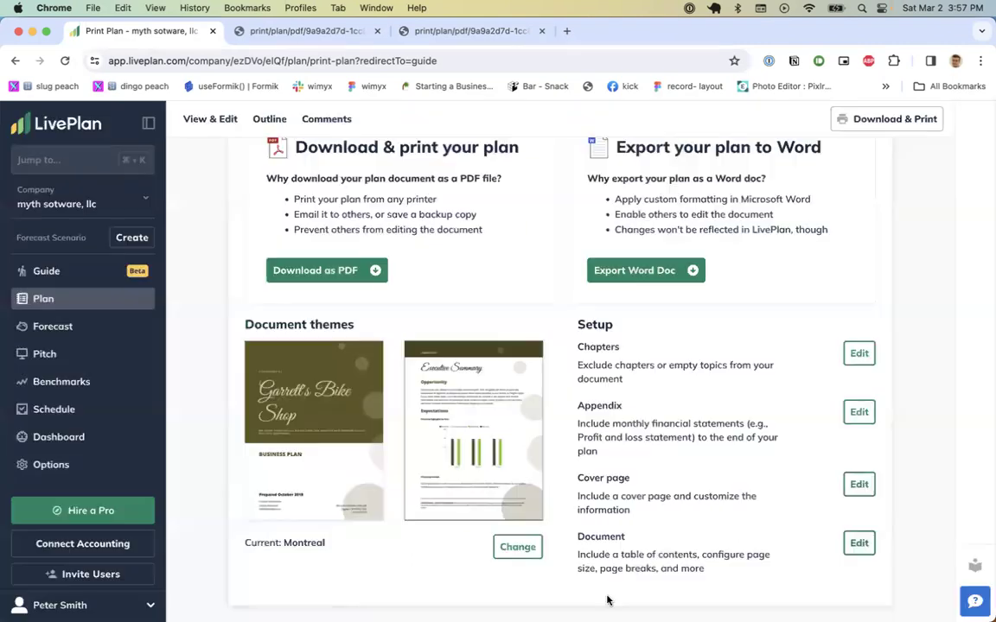
# Step: Re-save the cover page details and download the plan as a PDF
pyautogui.click(857, 489)
pyautogui.scroll(-1, 657, 433)
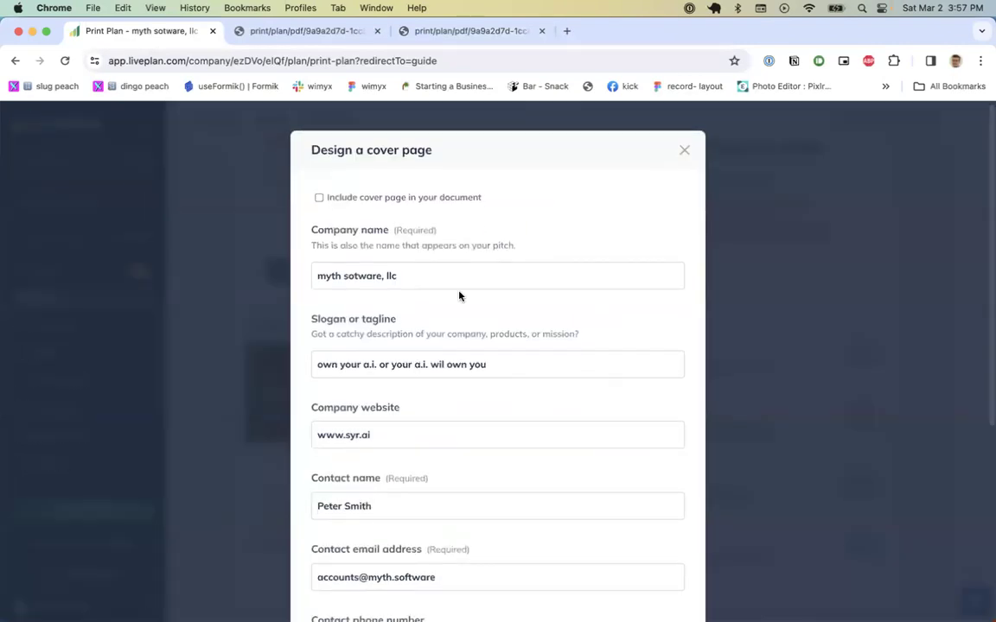
pyautogui.scroll(-5, 494, 273)
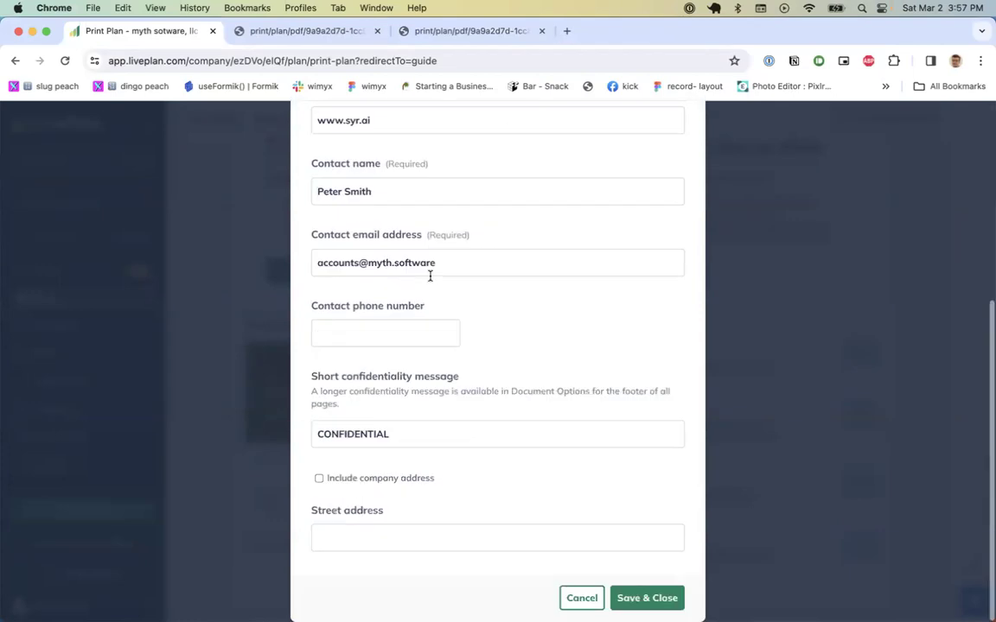
pyautogui.click(624, 597)
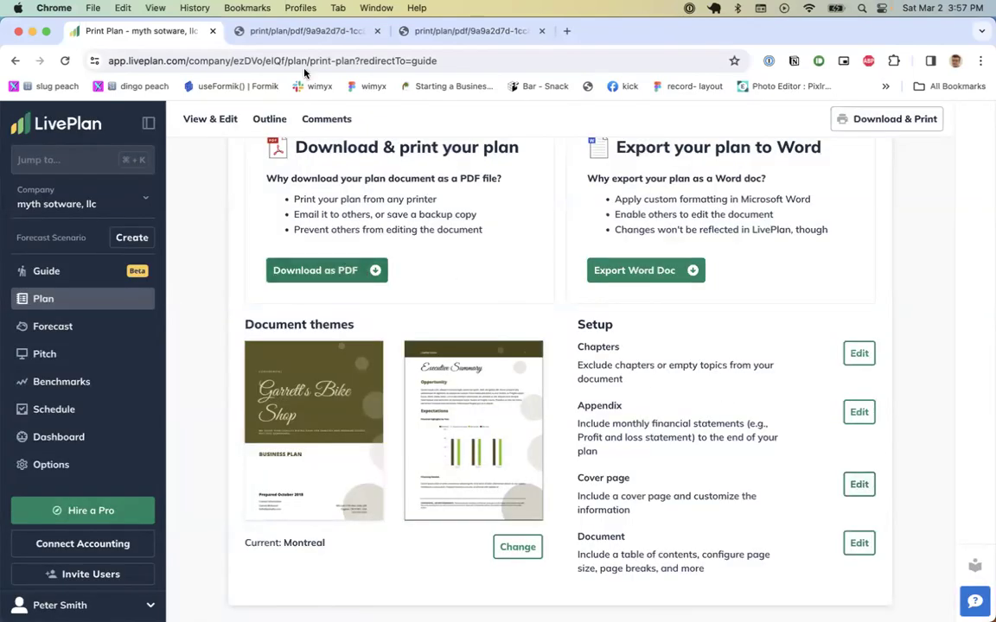
pyautogui.click(304, 270)
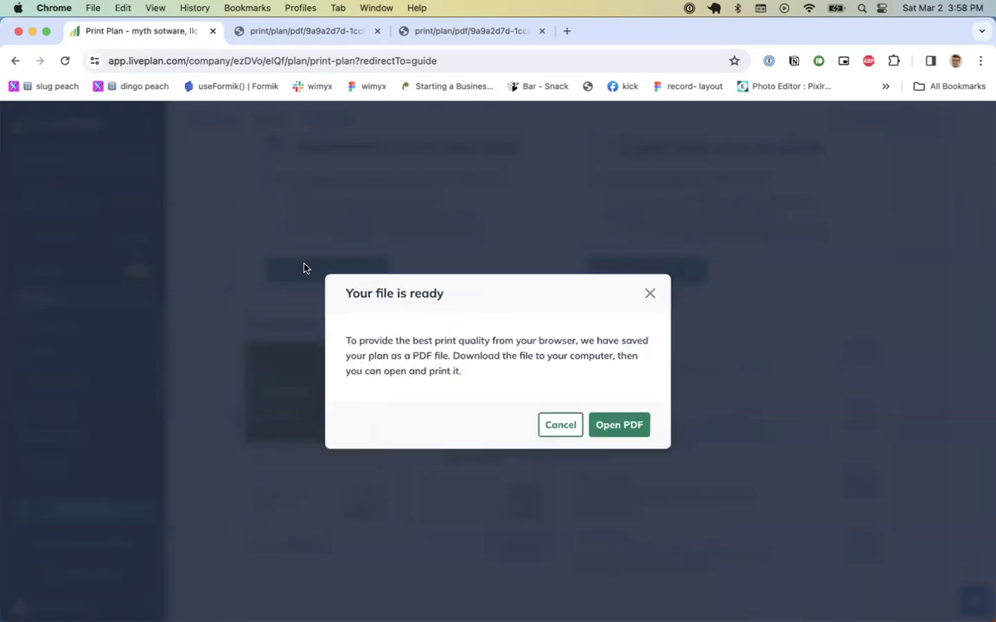
# Step: Open the 31-page plan PDF, review its pages, and close its tab
pyautogui.click(607, 428)
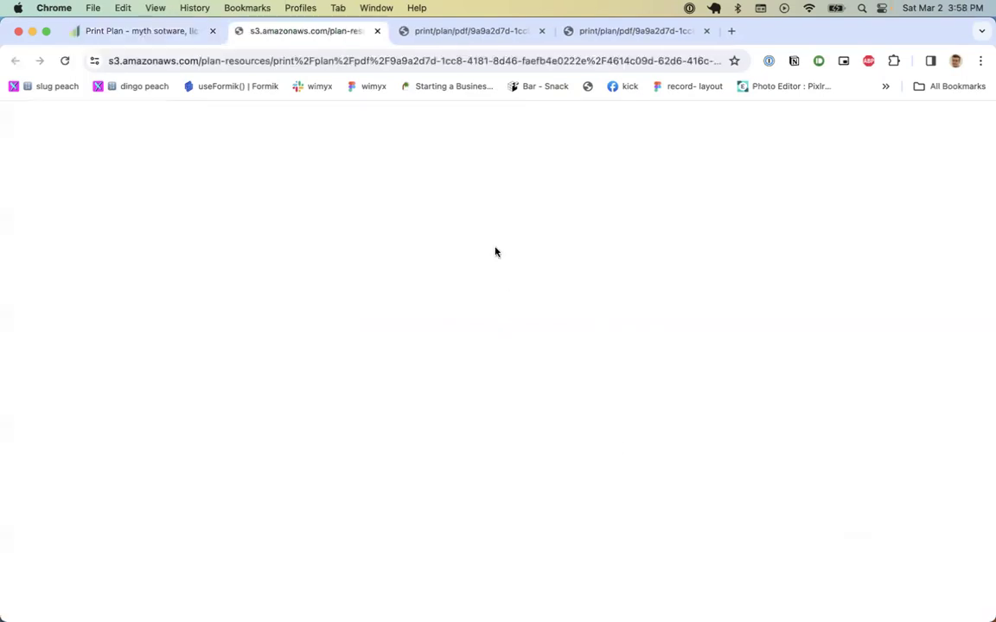
pyautogui.scroll(-2, 481, 320)
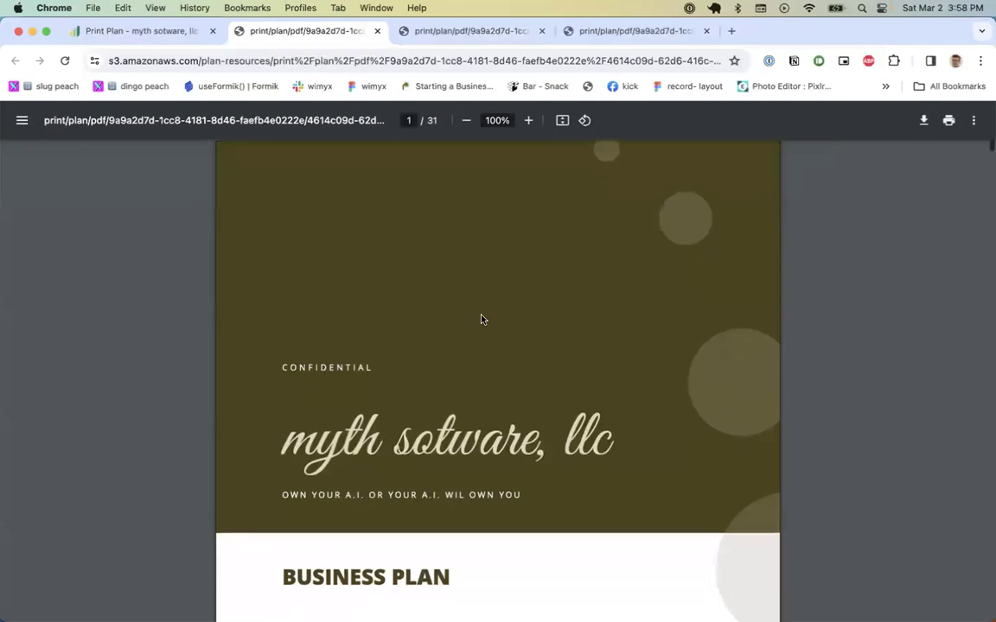
pyautogui.scroll(-1, 482, 319)
pyautogui.scroll(-8, 434, 360)
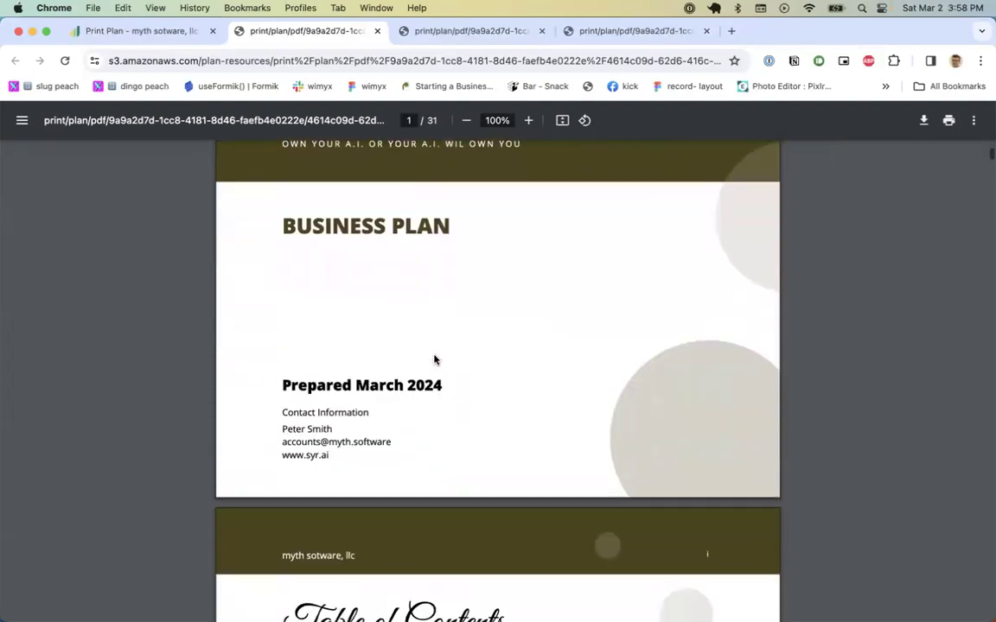
pyautogui.scroll(7, 433, 315)
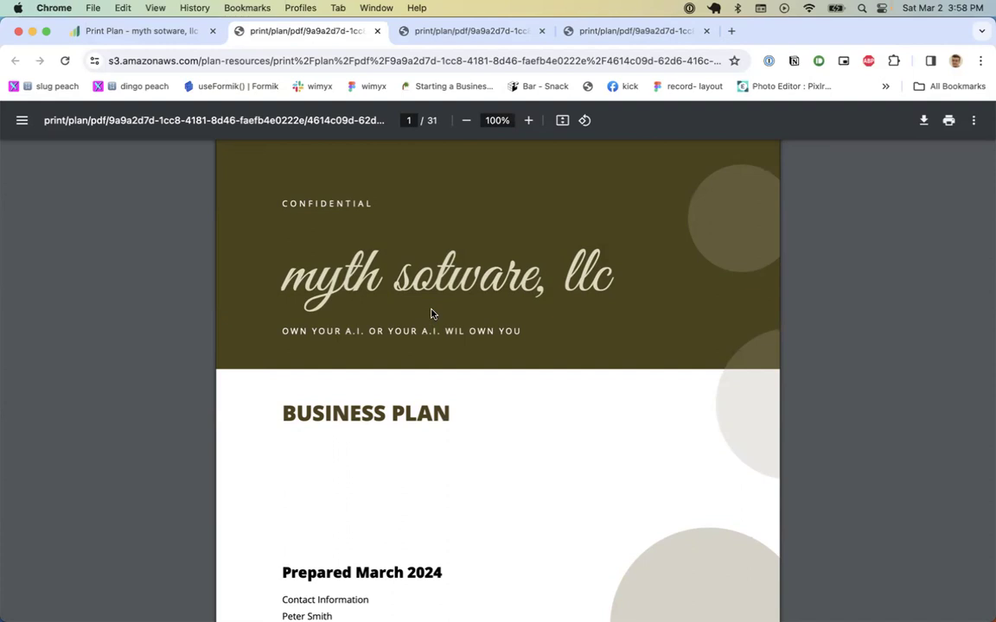
pyautogui.scroll(-10, 432, 313)
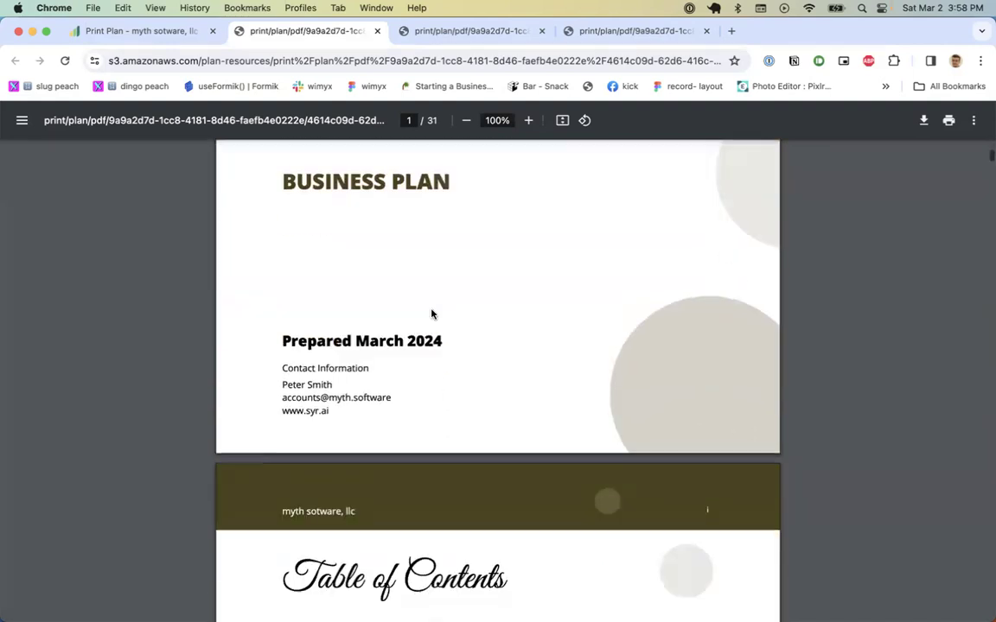
pyautogui.scroll(-15, 432, 314)
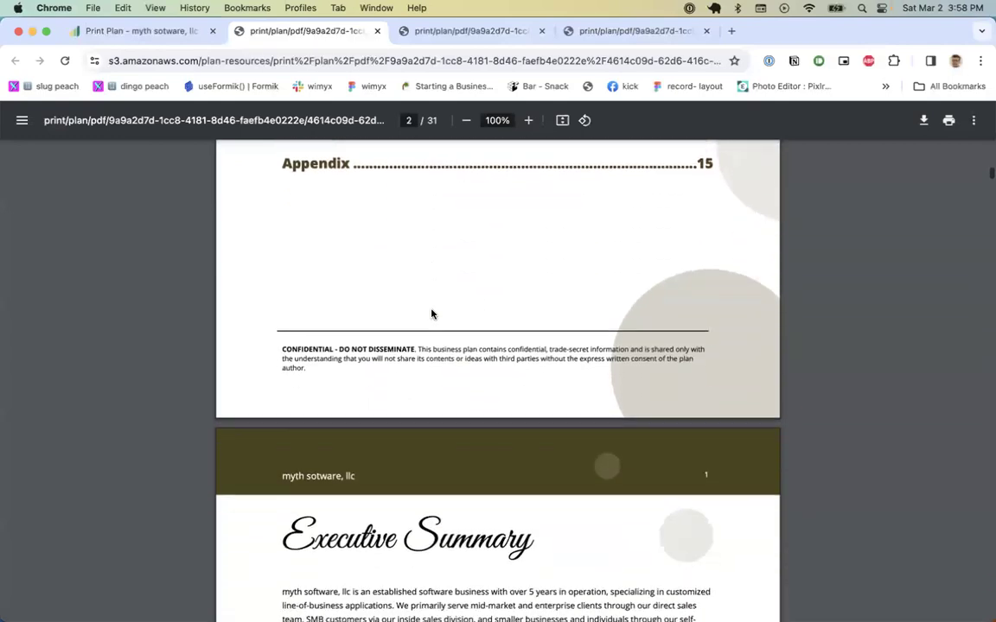
pyautogui.scroll(-15, 432, 314)
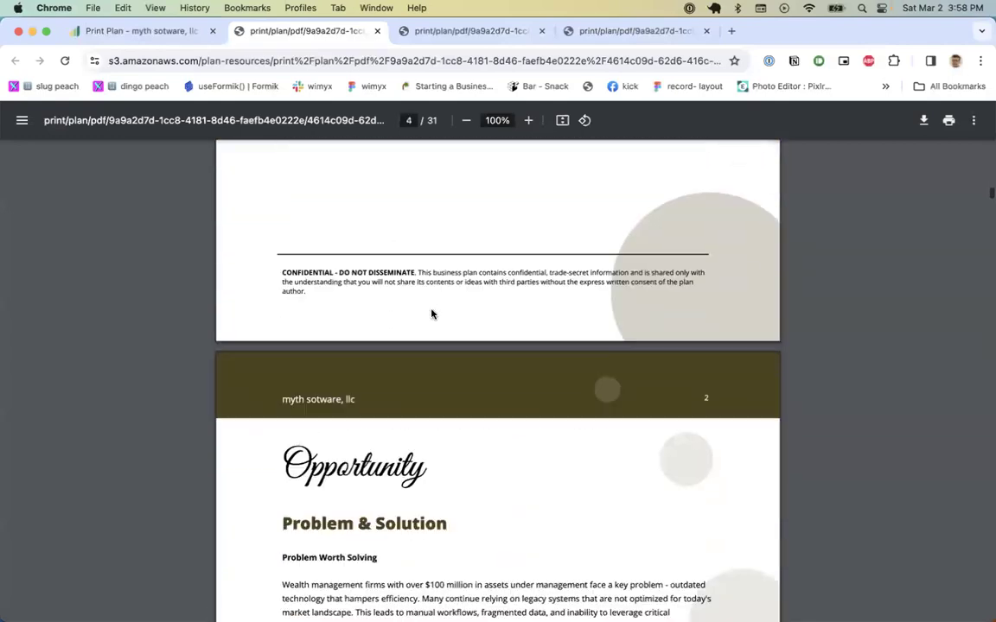
pyautogui.scroll(-20, 432, 313)
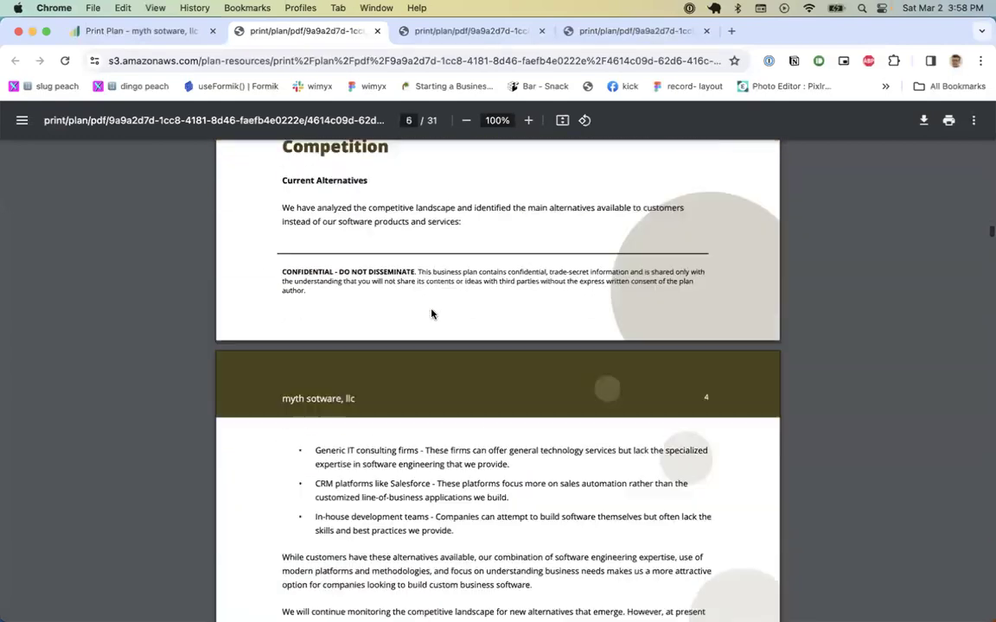
pyautogui.scroll(-20, 432, 314)
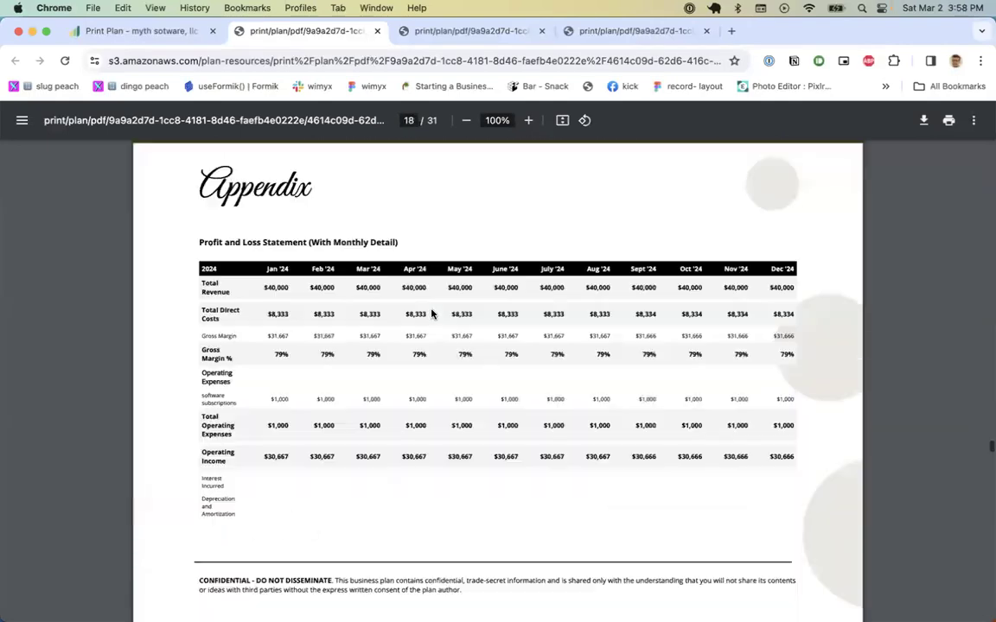
pyautogui.scroll(-20, 432, 314)
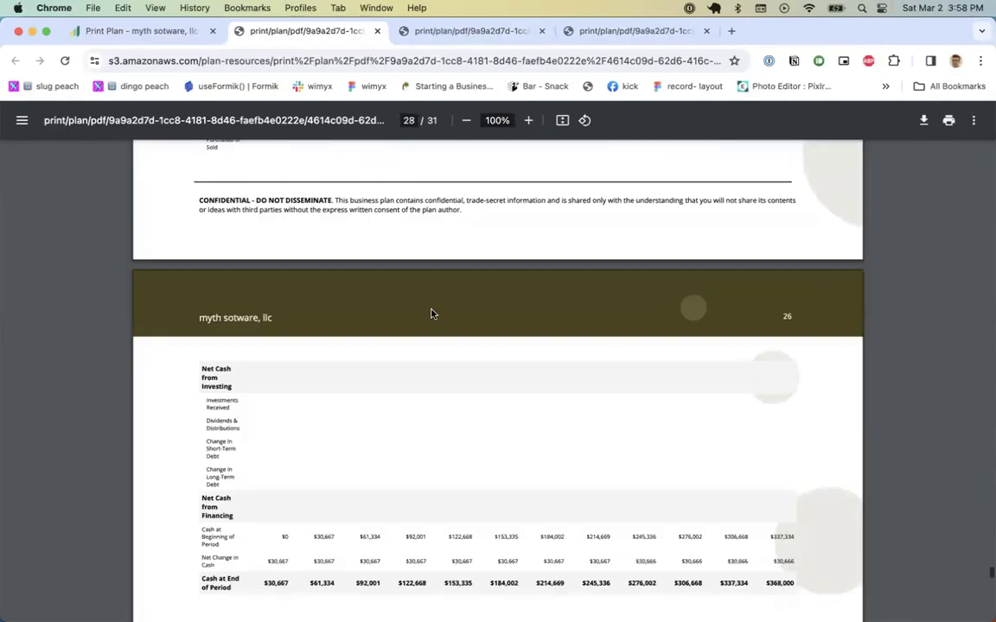
pyautogui.scroll(20, 432, 314)
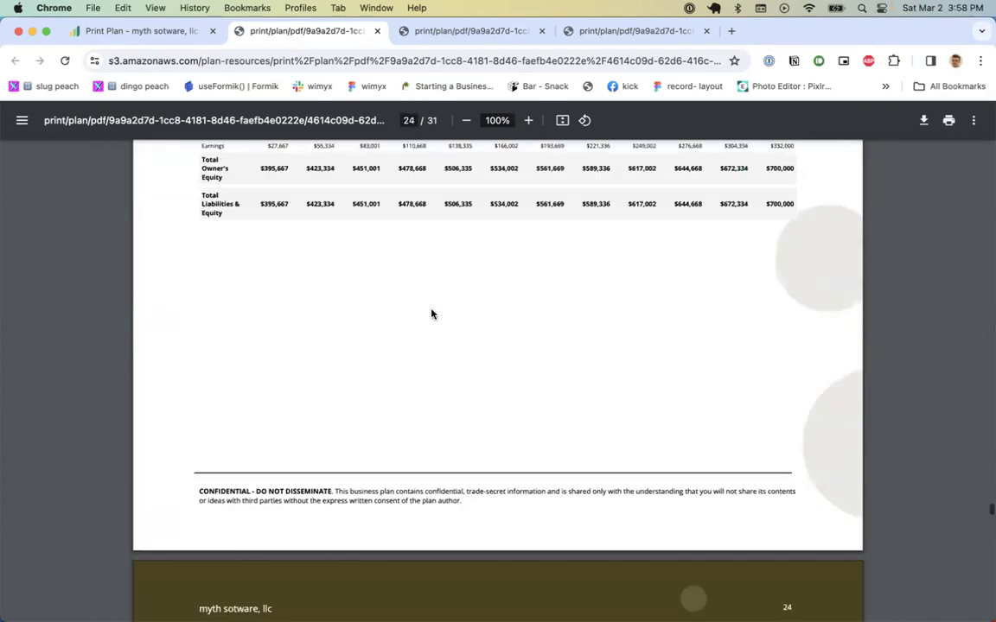
pyautogui.scroll(20, 432, 314)
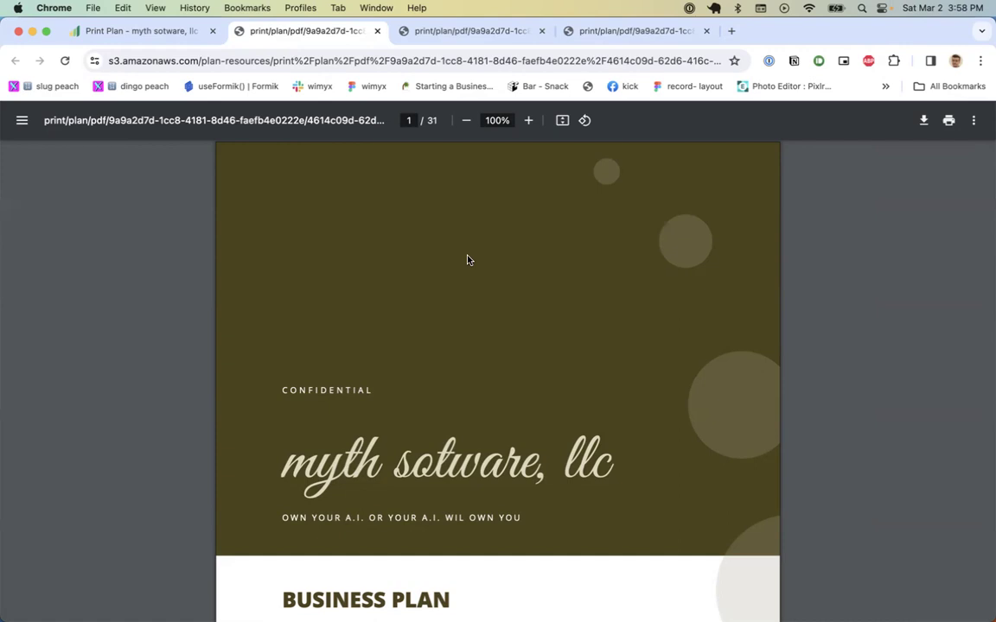
pyautogui.click(377, 32)
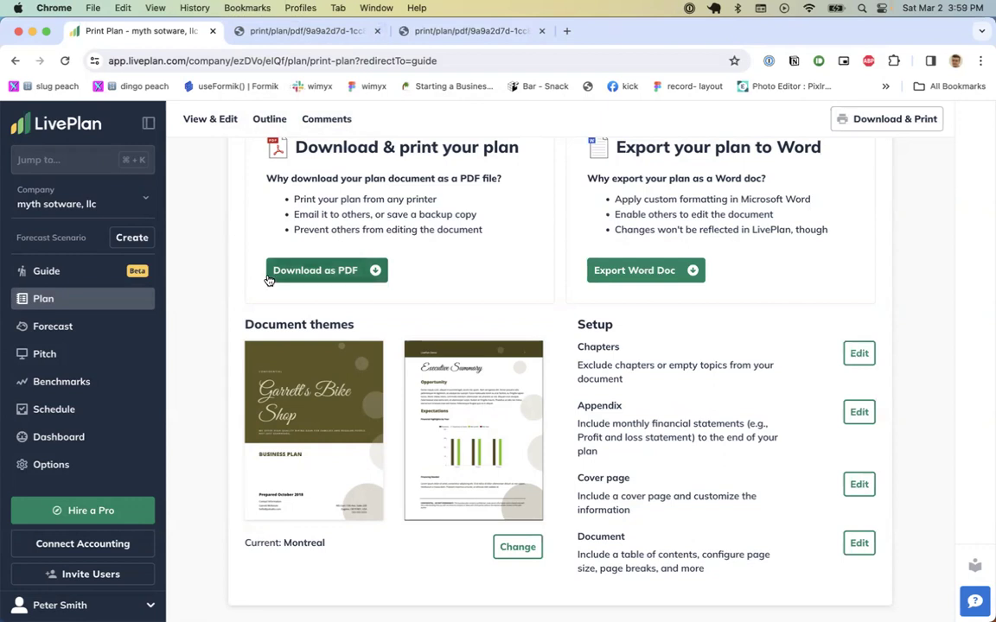
# Step: Return to LivePlan's Guide page, then switch over to Notion from the Dock
pyautogui.scroll(2, 191, 316)
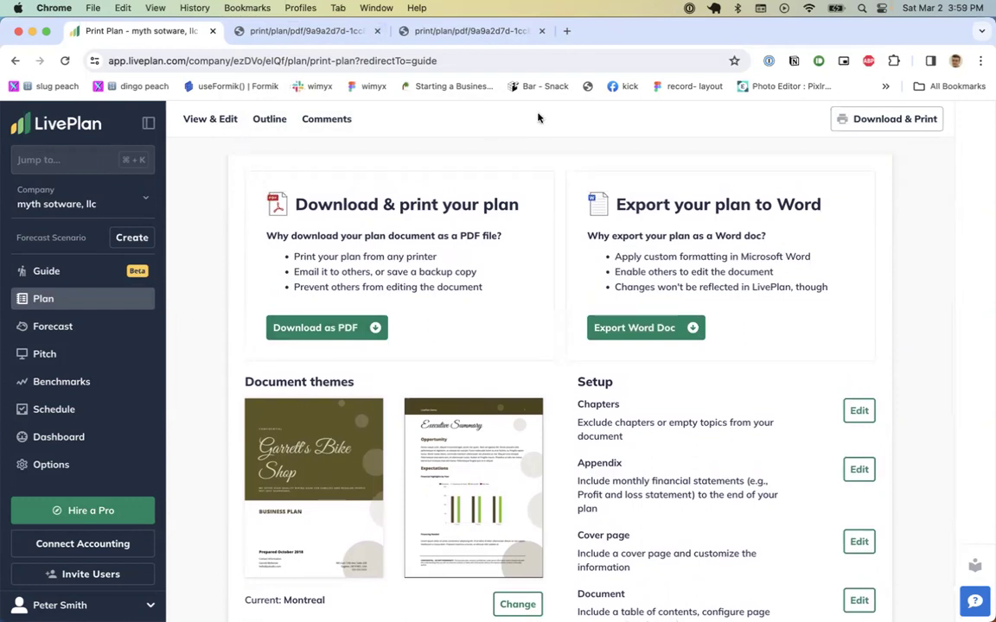
pyautogui.click(59, 130)
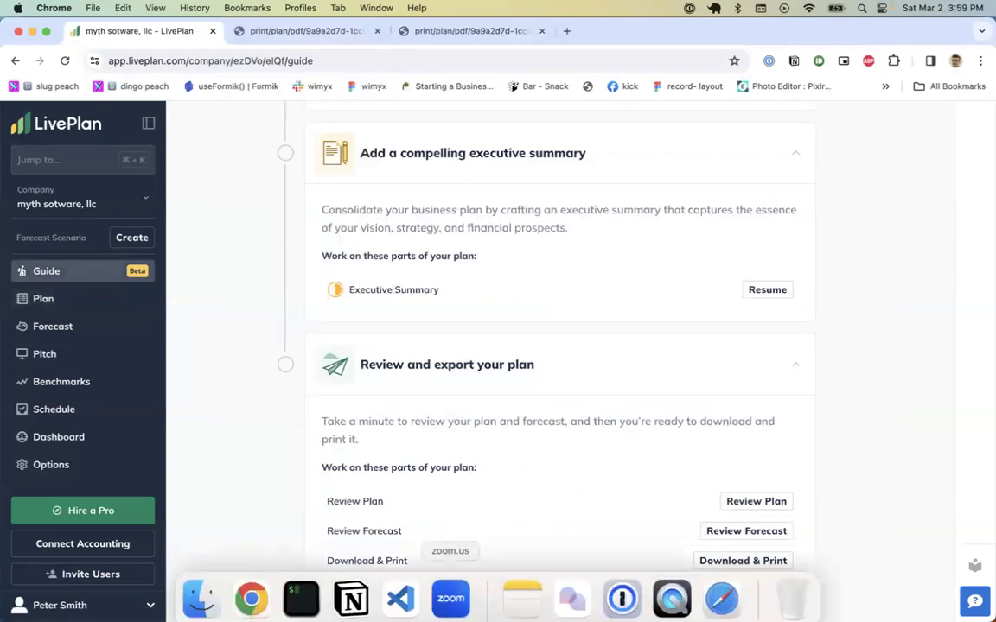
pyautogui.click(351, 590)
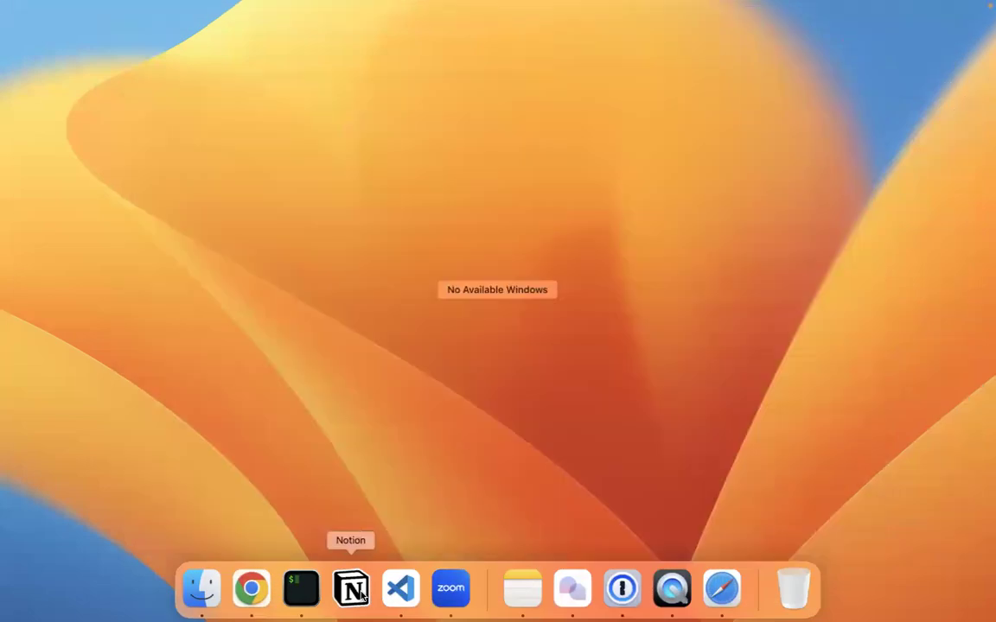
# Step: Close the blank Notion window and scroll LivePlan's Guide page back to the top
pyautogui.click(362, 596)
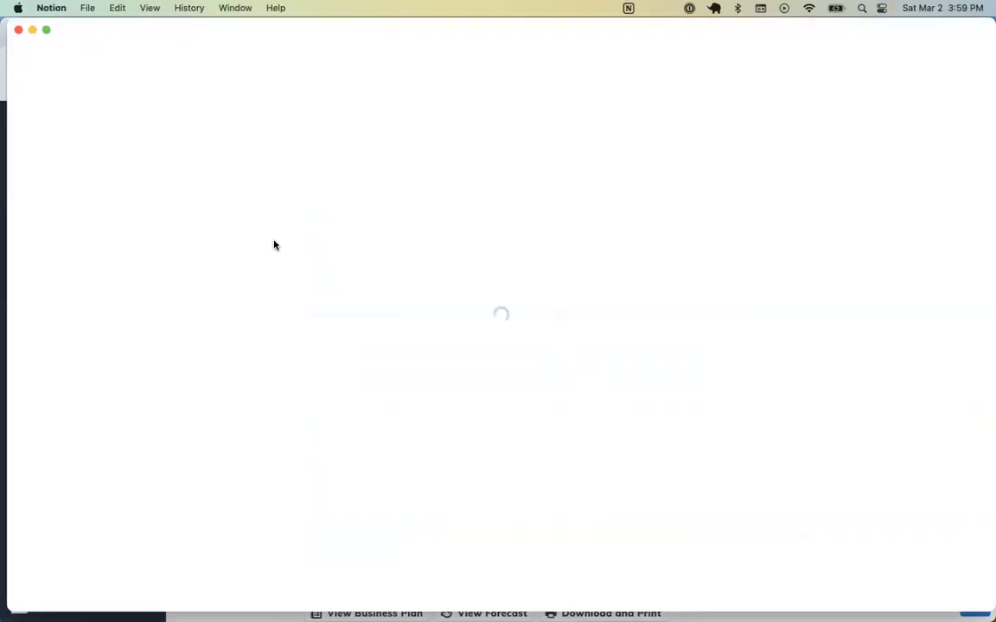
pyautogui.click(18, 29)
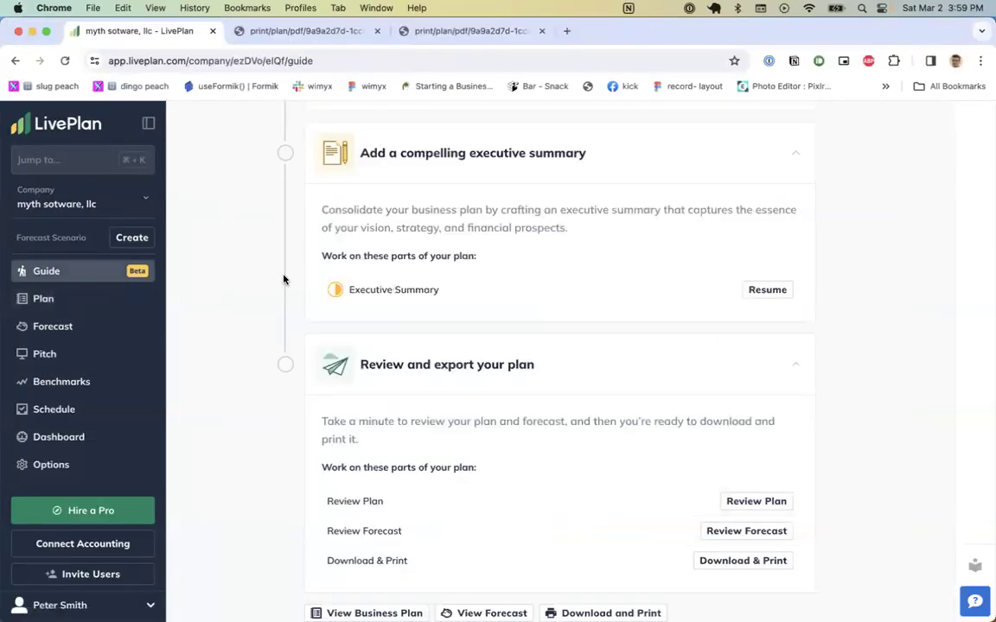
pyautogui.scroll(15, 284, 279)
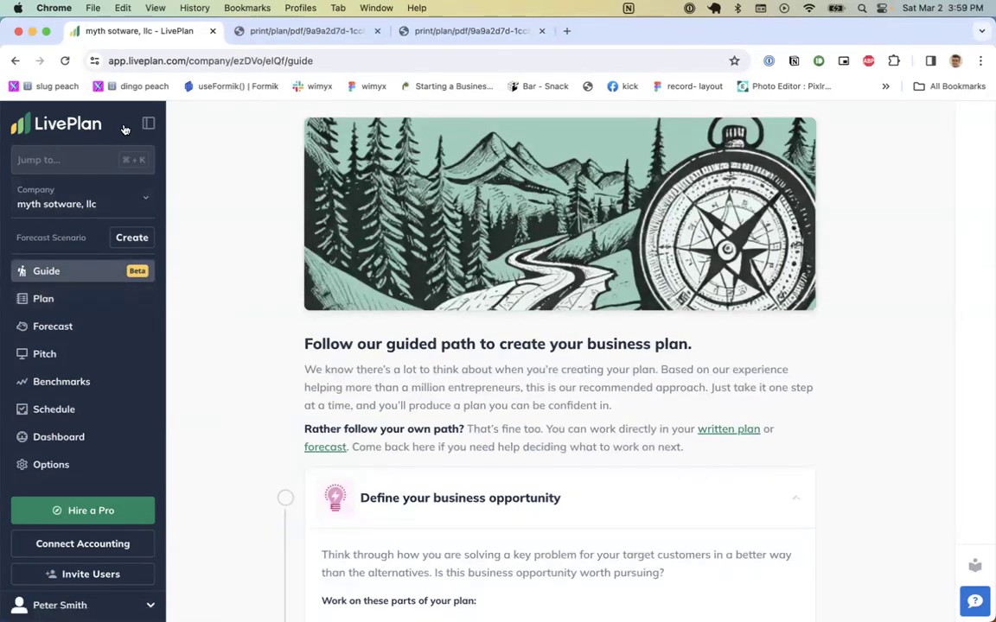
# Step: Try the Cmd+K Jump-to navigation palette, then dismiss it
pyautogui.press('super+l')
pyautogui.click(242, 171)
pyautogui.press('super+k')
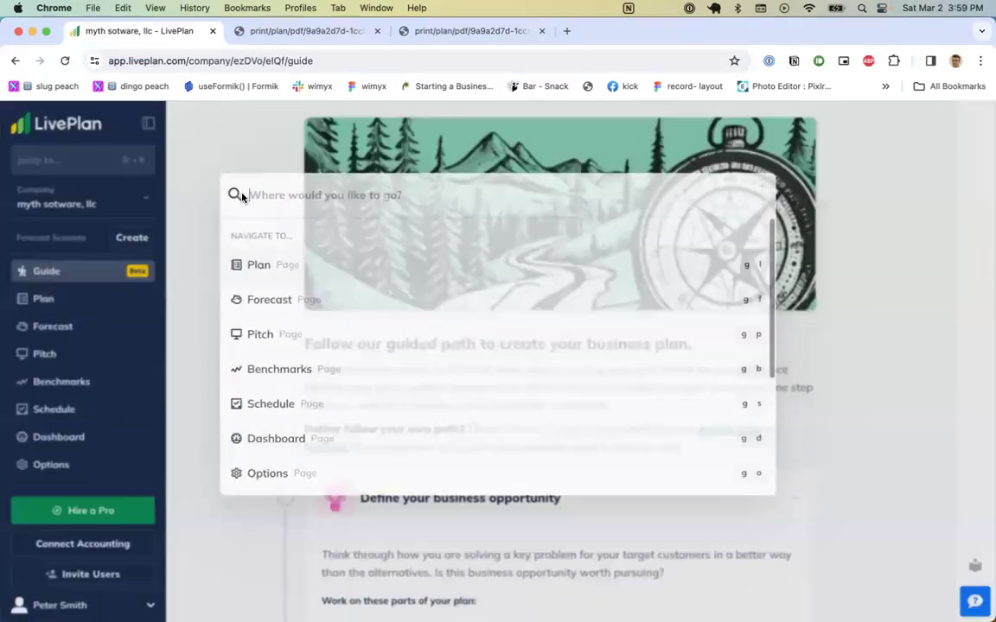
pyautogui.scroll(-5, 318, 329)
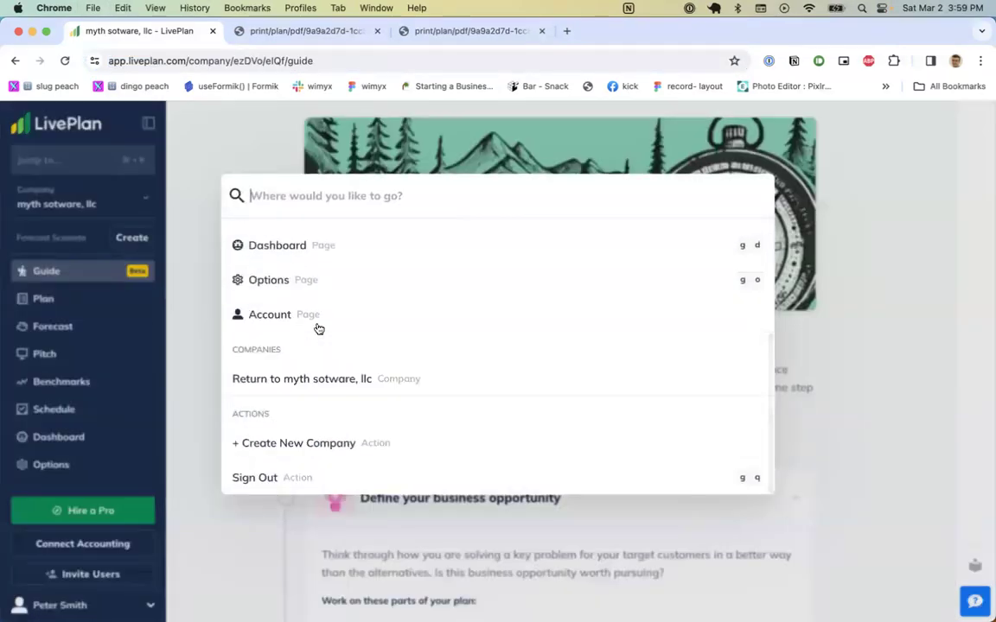
pyautogui.click(194, 258)
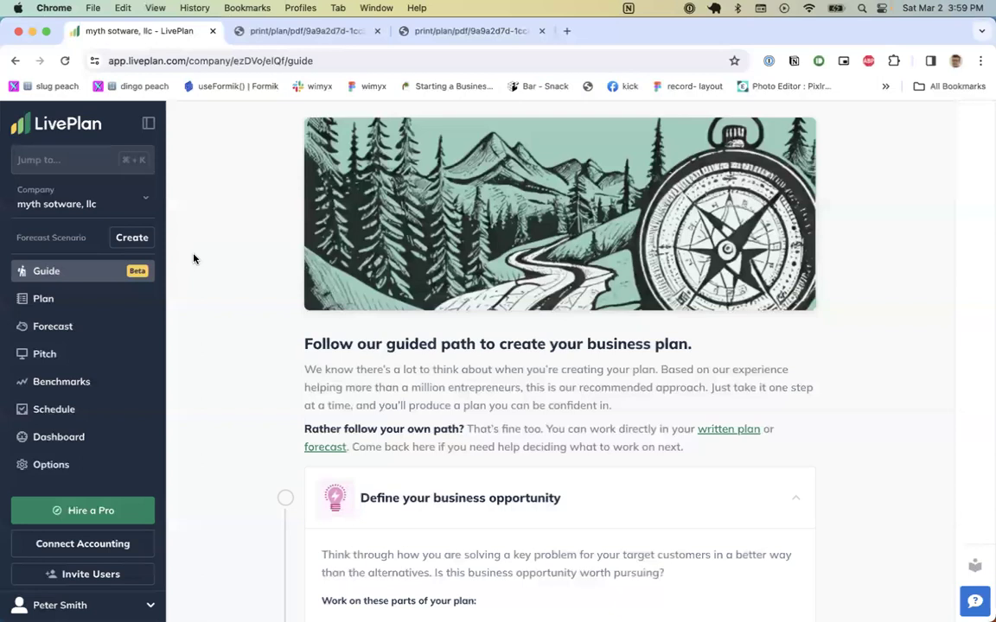
pyautogui.click(41, 158)
pyautogui.click(42, 140)
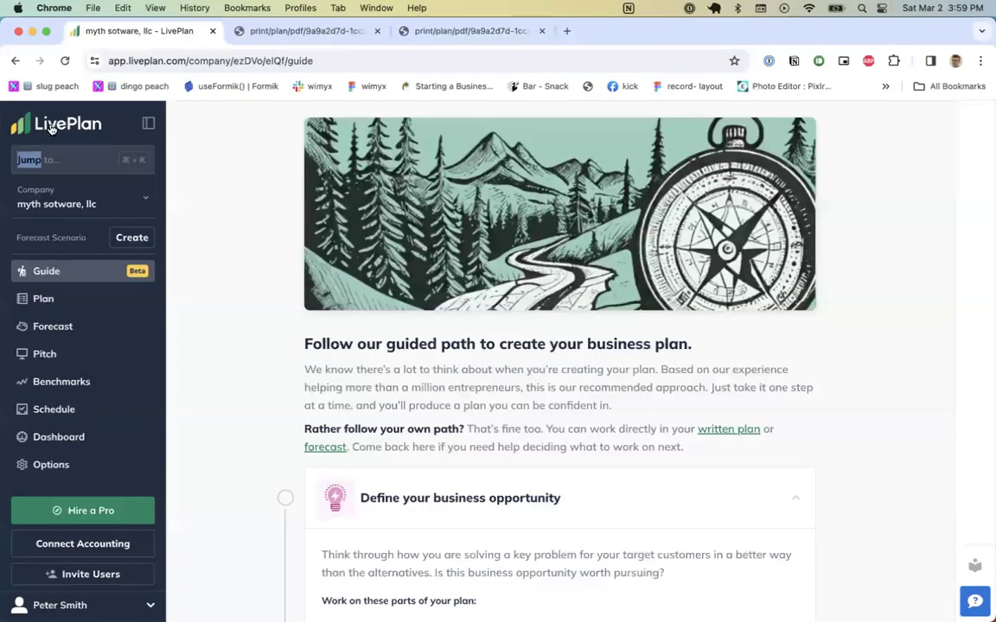
# Step: Open the browser developer tools beside the Guide page on the Network panel
pyautogui.press('super+alt+i')
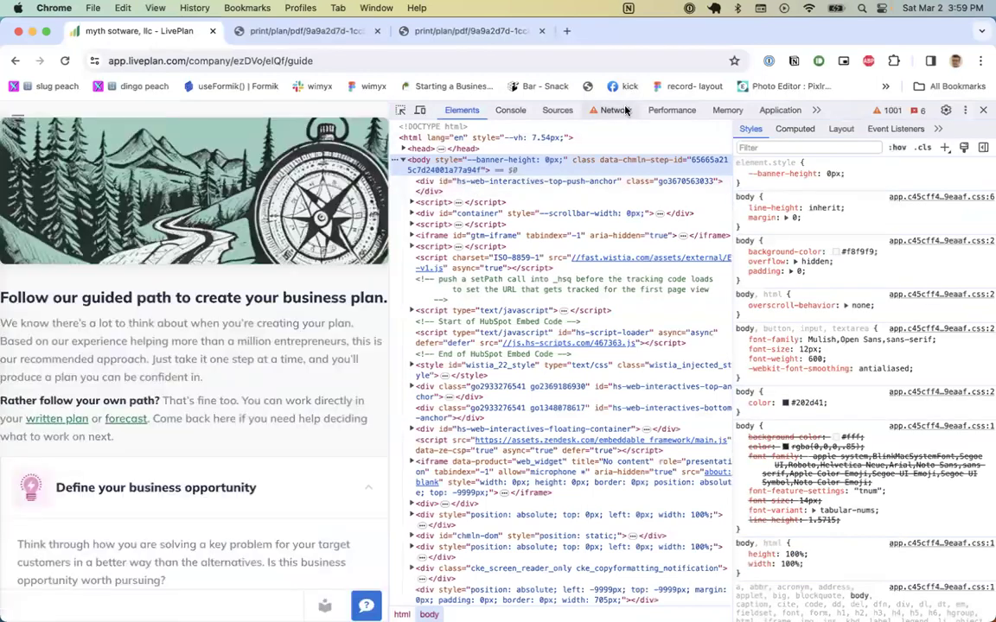
pyautogui.click(619, 110)
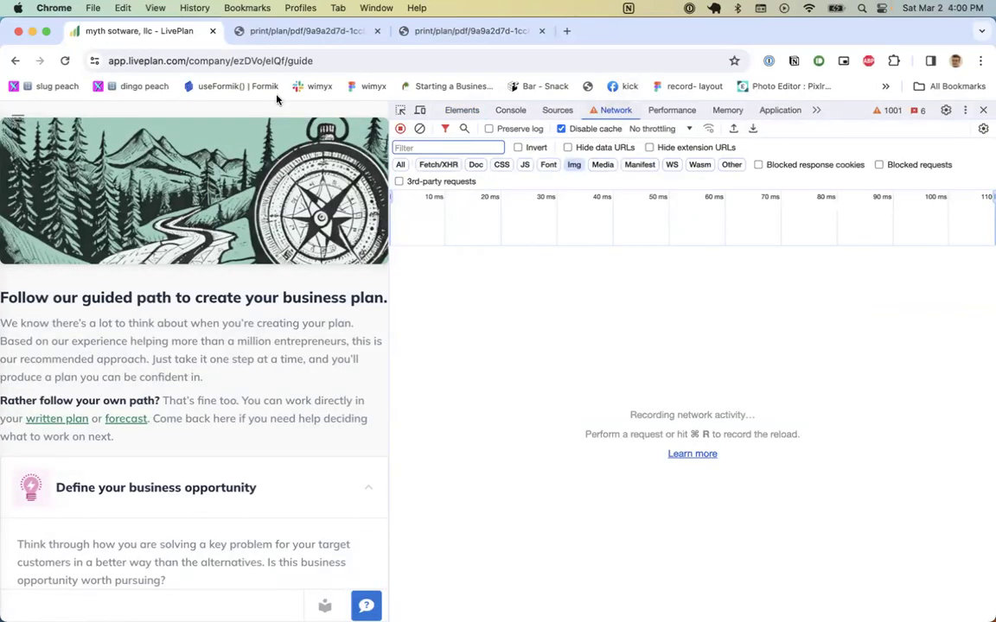
pyautogui.scroll(-3, 140, 293)
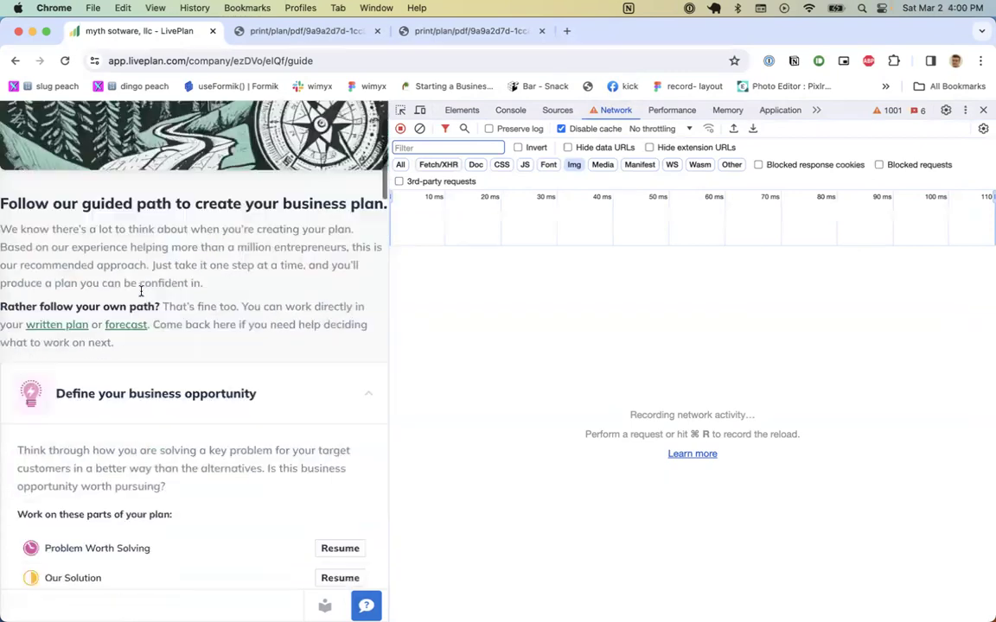
pyautogui.scroll(3, 141, 296)
pyautogui.click(17, 121)
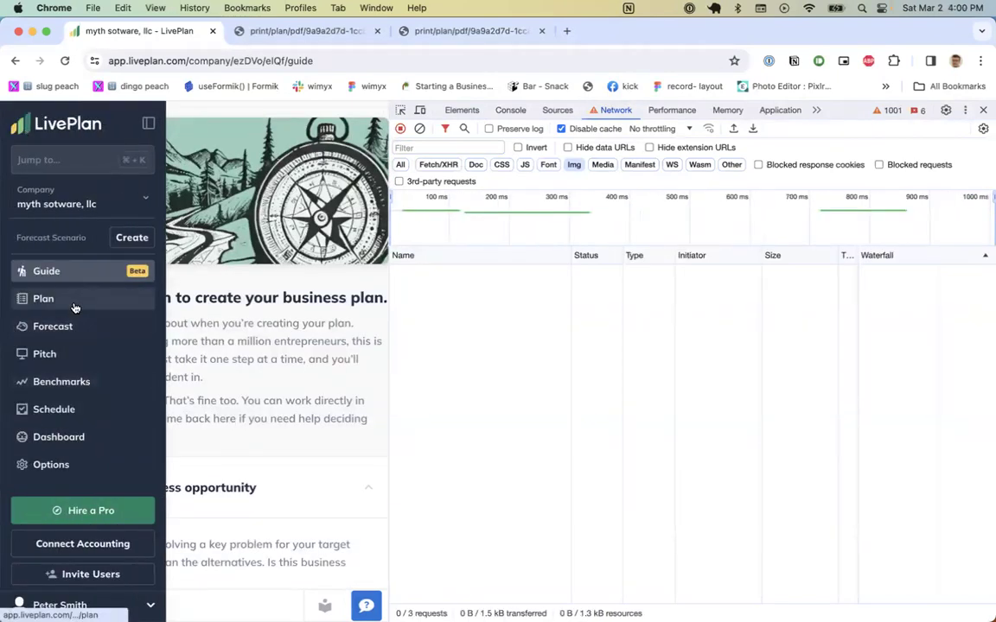
# Step: Go to the Plan page and scroll through the written business plan
pyautogui.click(74, 309)
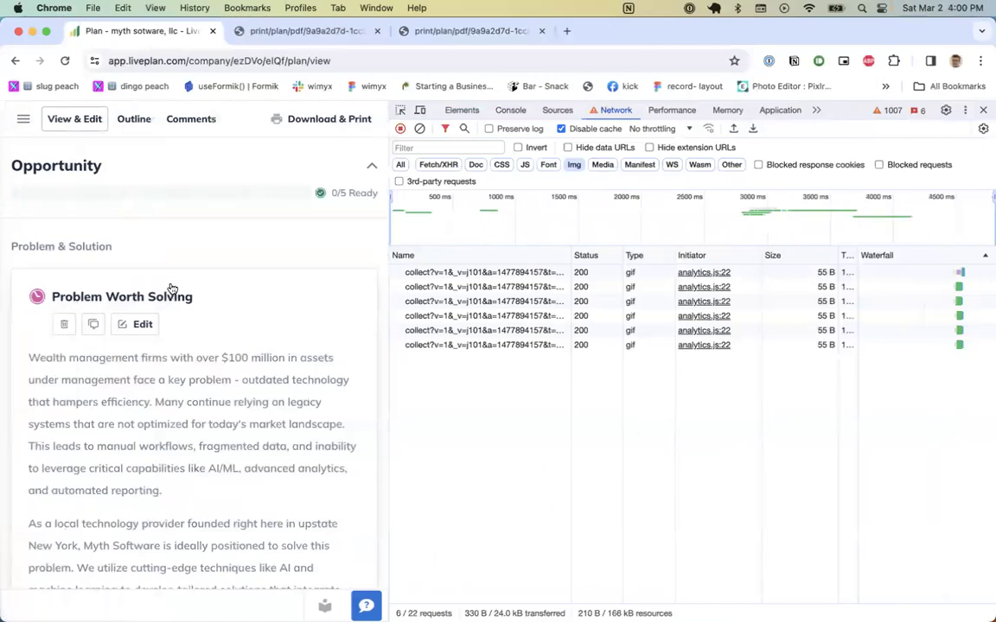
pyautogui.scroll(-15, 172, 289)
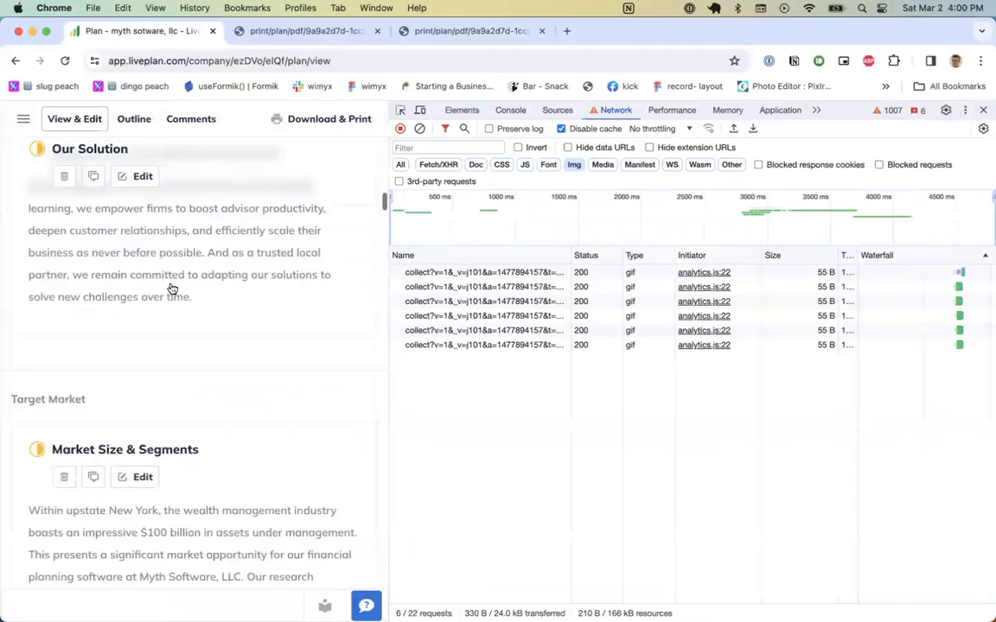
pyautogui.scroll(-20, 172, 289)
pyautogui.scroll(-20, 172, 287)
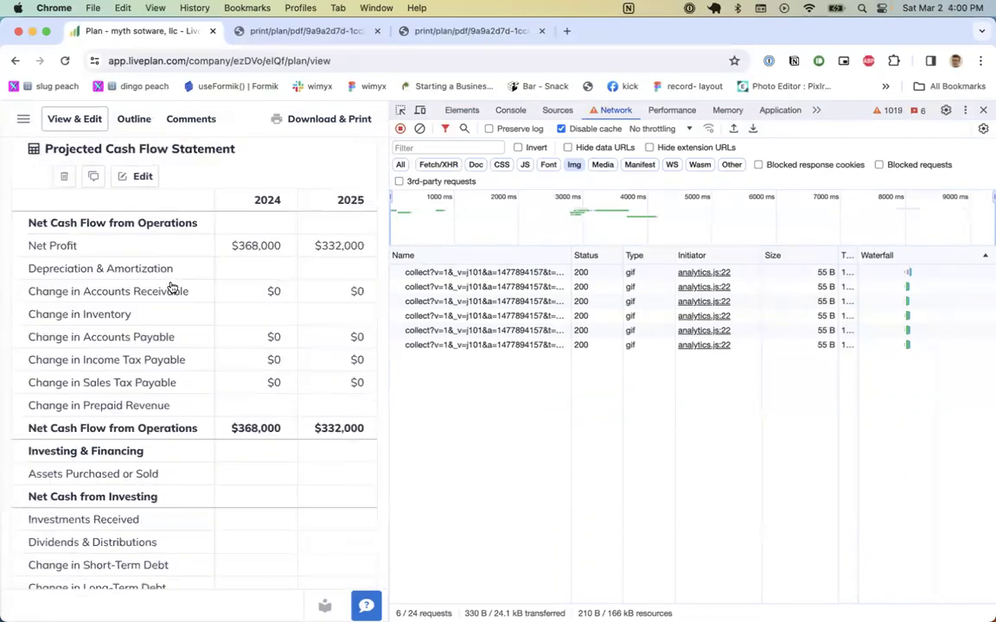
pyautogui.scroll(-3, 171, 289)
pyautogui.scroll(20, 171, 287)
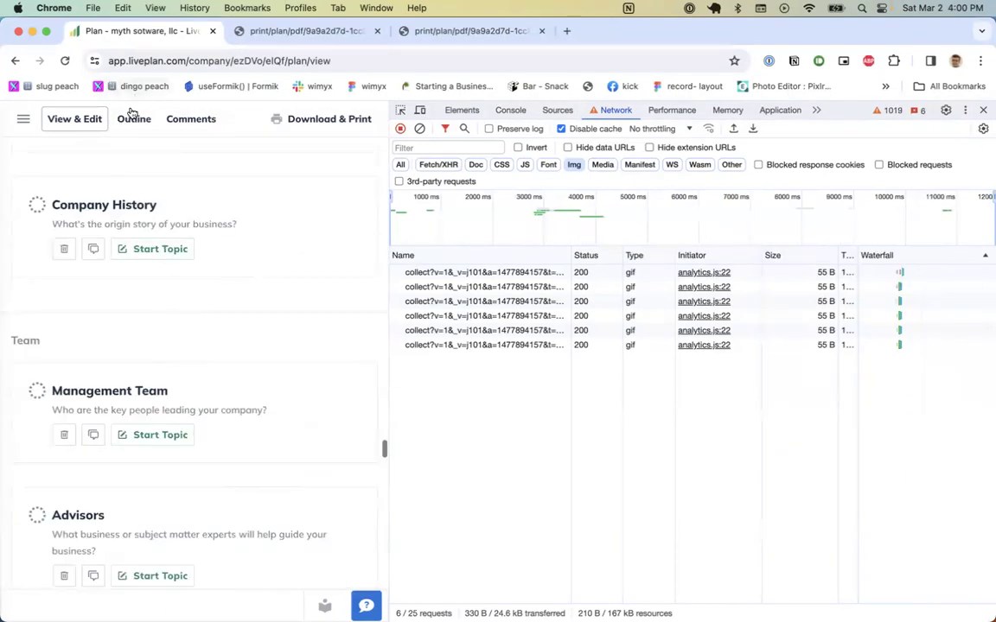
# Step: Drag the DevTools divider right so the plan page gets more room
pyautogui.click(392, 213)
pyautogui.moveTo(391, 214); pyautogui.dragTo(822, 211)
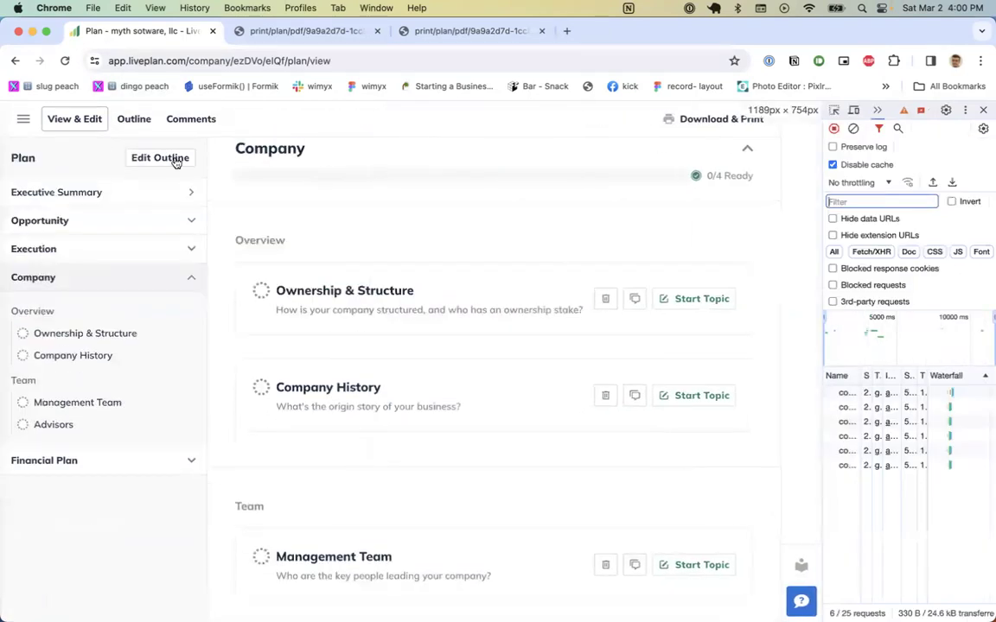
pyautogui.click(25, 120)
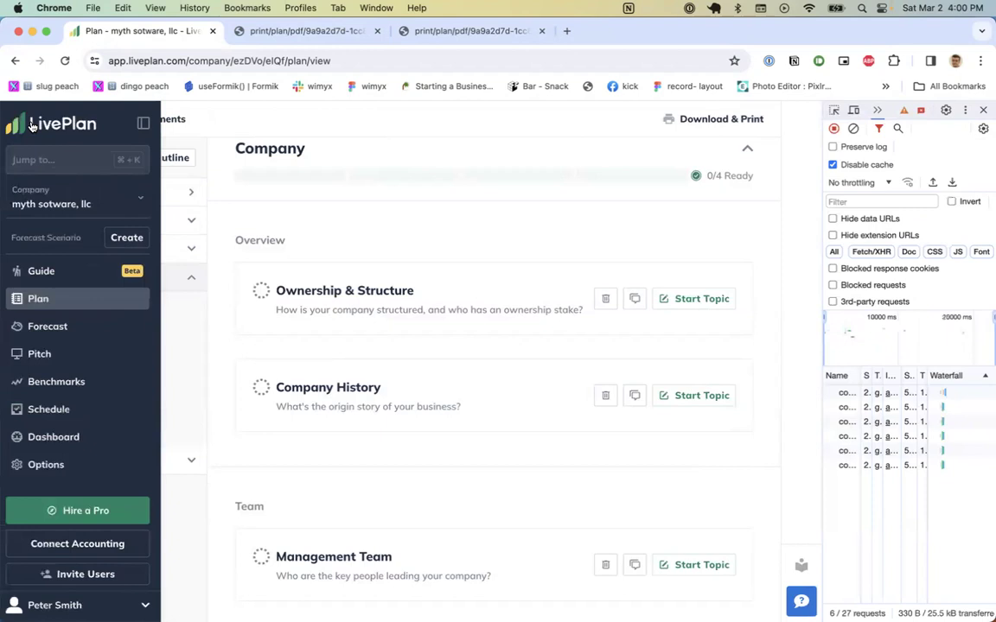
# Step: Return to the Guide page and scroll down through its guided steps
pyautogui.click(41, 273)
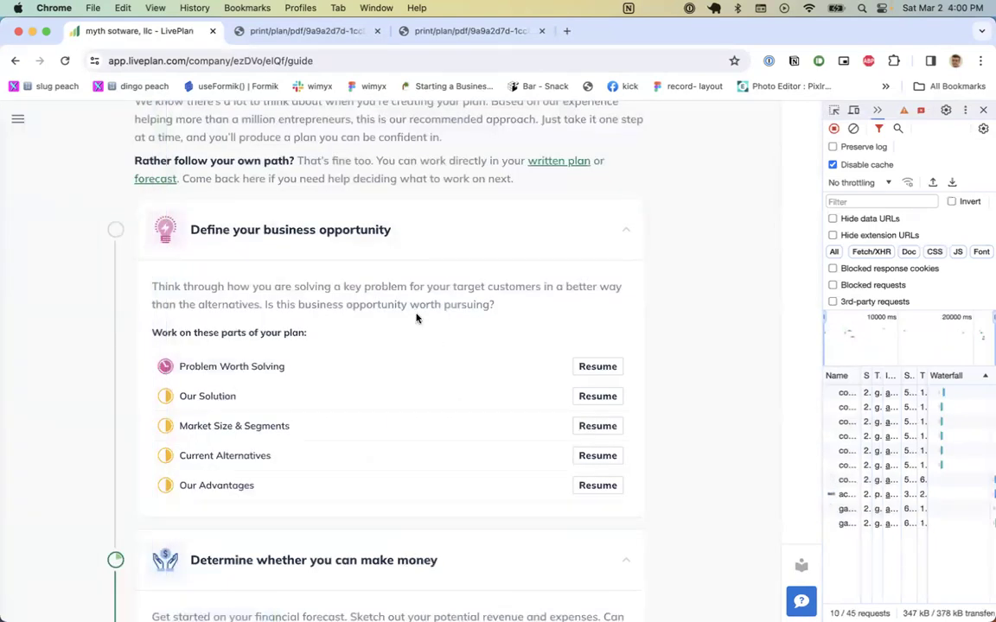
pyautogui.scroll(-10, 416, 318)
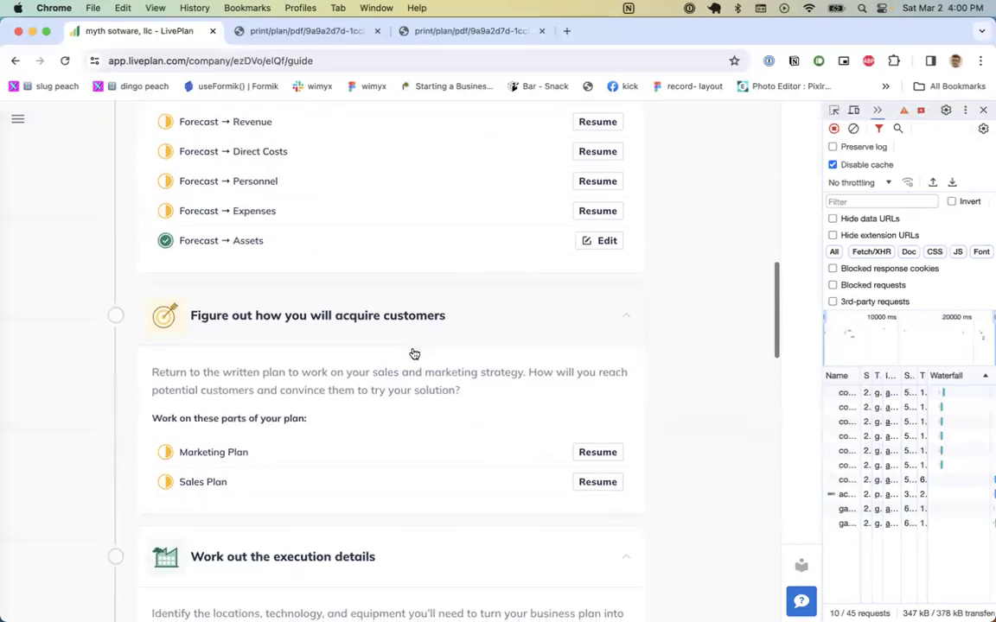
pyautogui.scroll(-1, 446, 332)
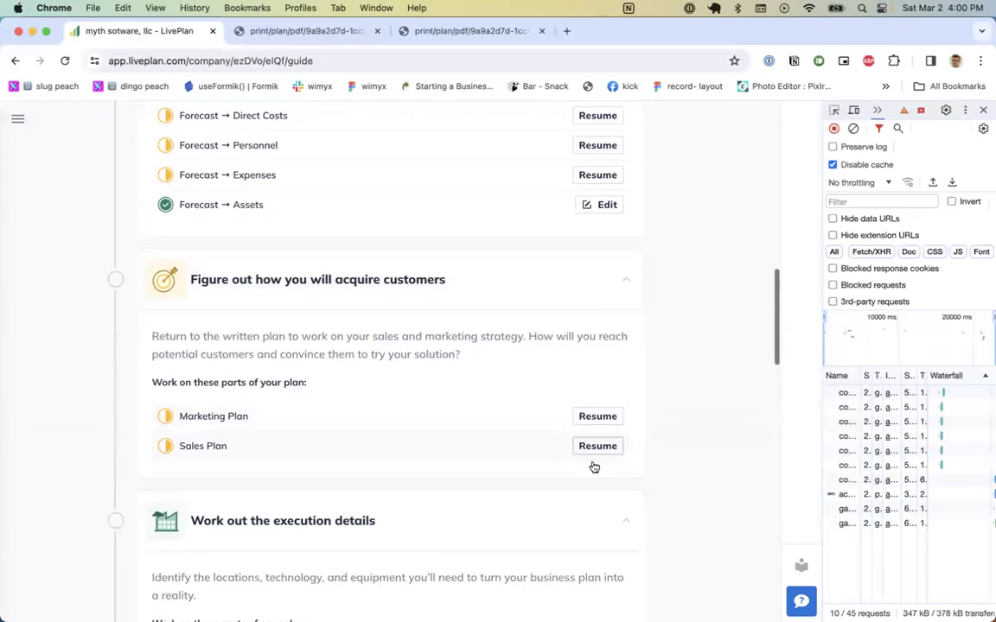
pyautogui.scroll(-10, 591, 467)
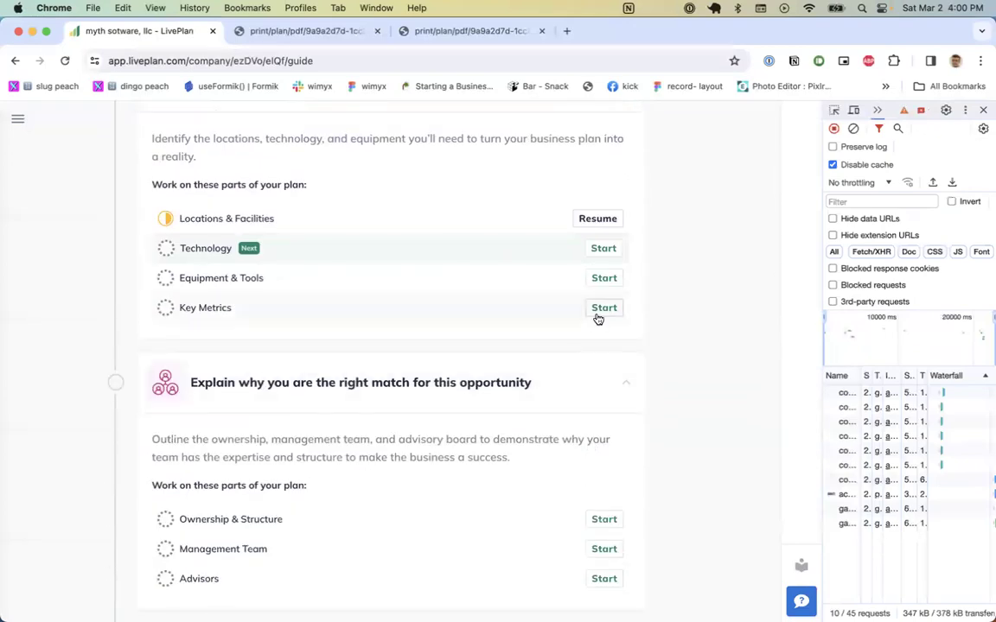
# Step: Preview the Guide at mobile width, then restore the desktop layout and scroll to customer acquisition
pyautogui.click(853, 110)
pyautogui.scroll(5, 506, 315)
pyautogui.scroll(20, 506, 315)
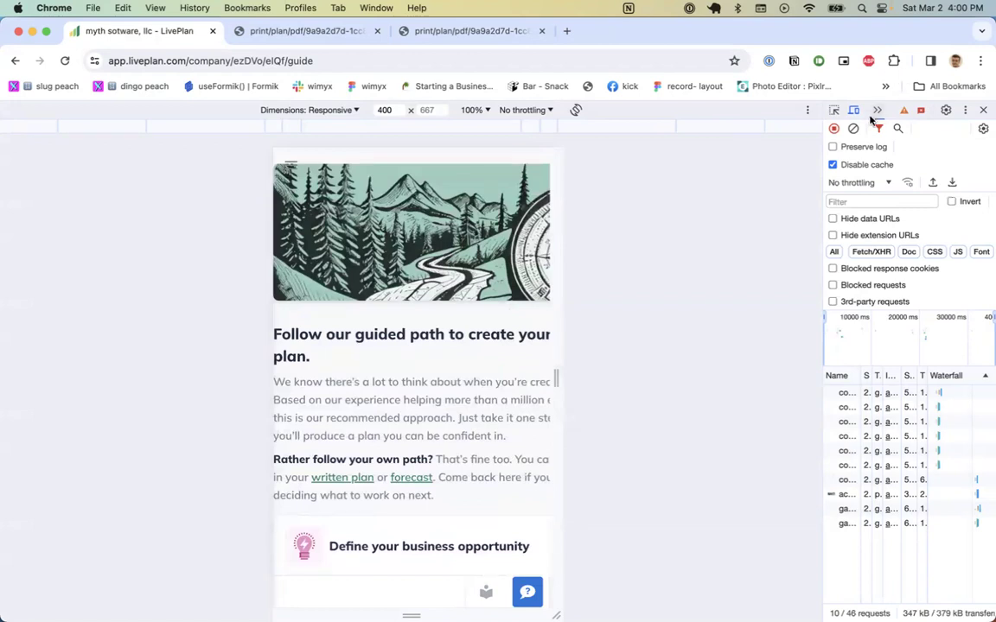
pyautogui.click(854, 110)
pyautogui.scroll(-10, 509, 378)
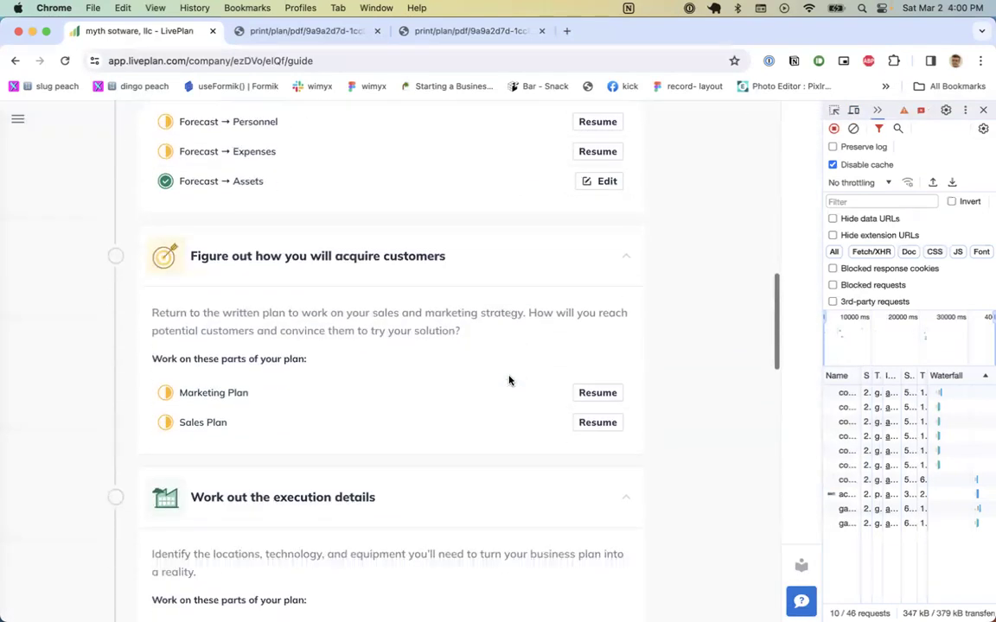
pyautogui.scroll(-4, 509, 380)
# Step: Start the Equipment & Tools topic and filter network requests to Fetch/XHR
pyautogui.click(603, 431)
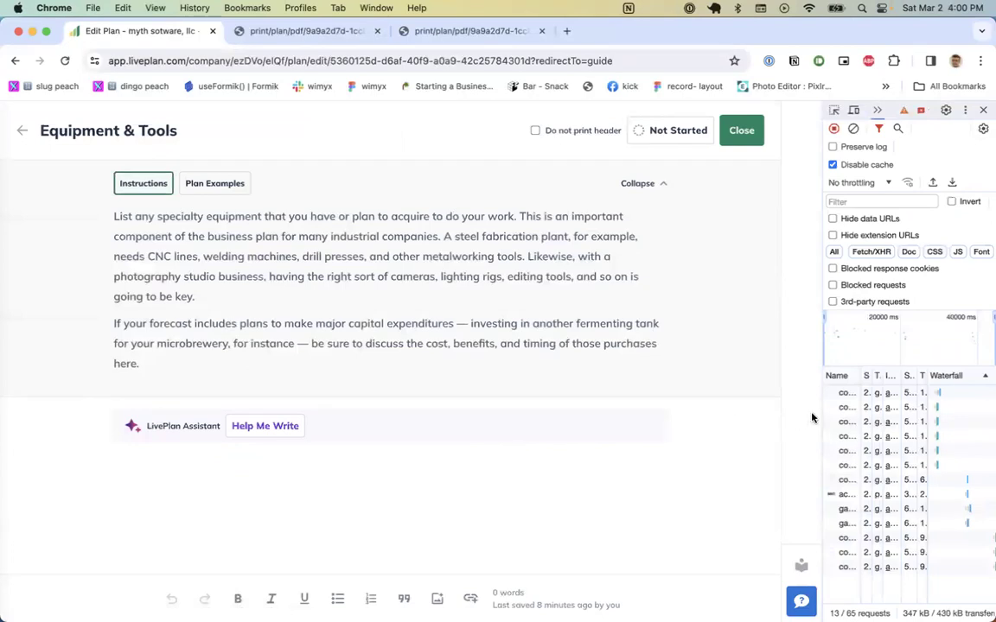
pyautogui.moveTo(823, 416); pyautogui.dragTo(550, 417)
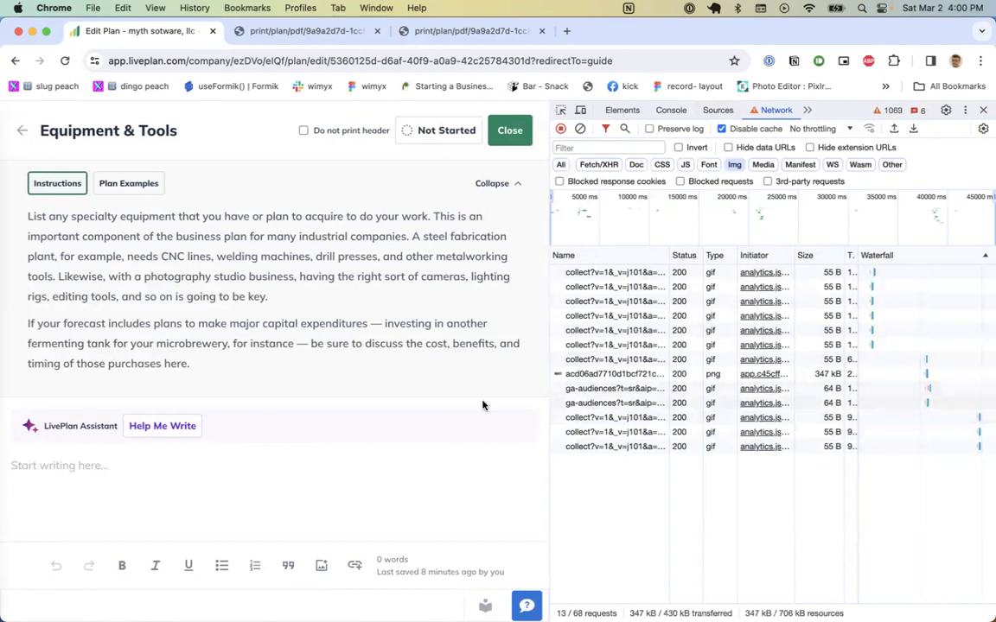
pyautogui.click(608, 165)
# Step: Type and erase the test text 'hello how are you', then open Help Me Write
pyautogui.click(345, 513)
pyautogui.scroll(-2, 346, 513)
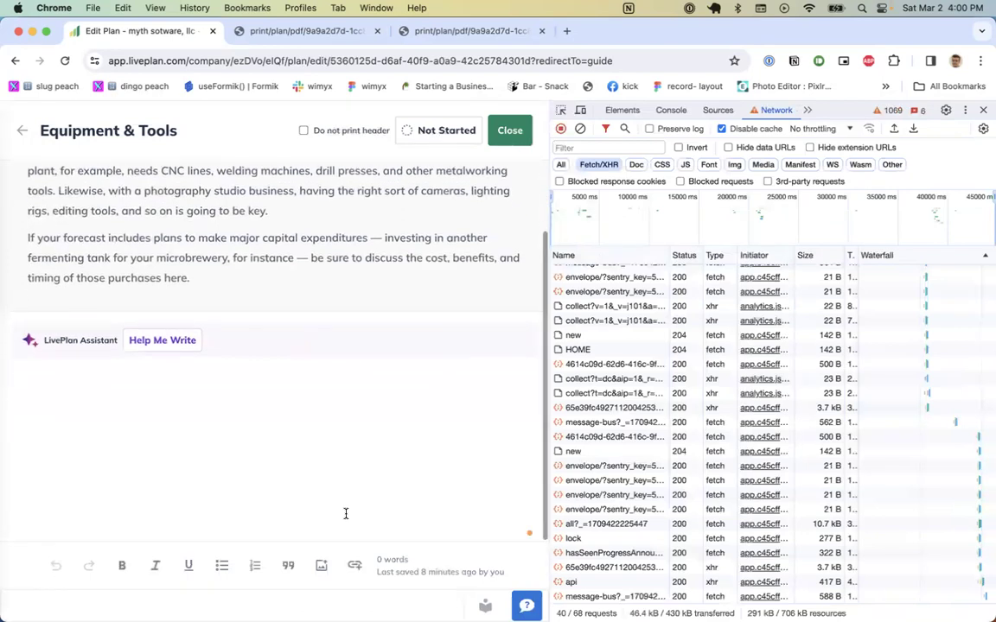
pyautogui.write('hello')
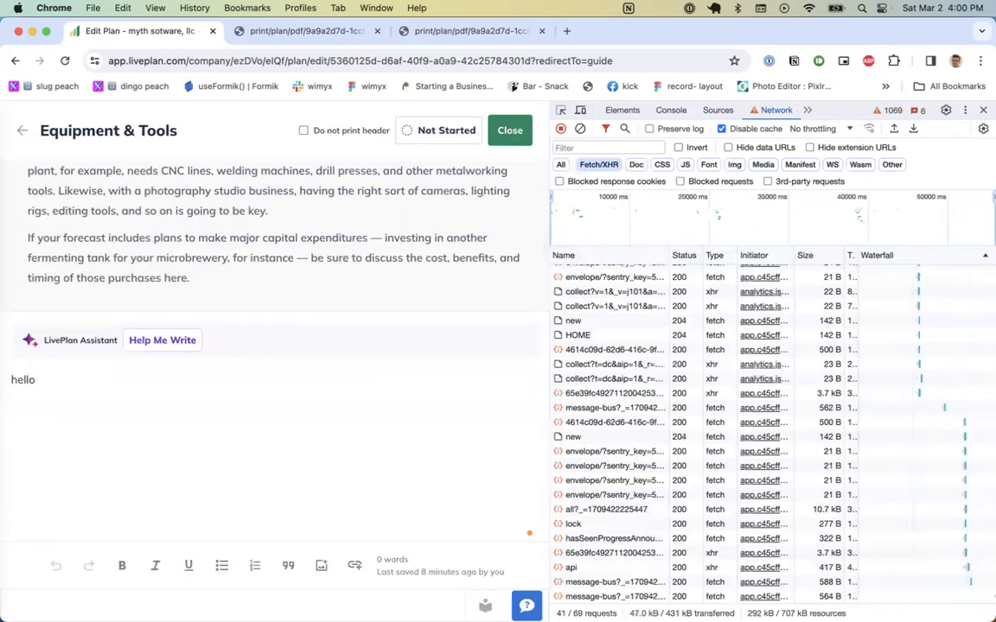
pyautogui.write(' how are uou')
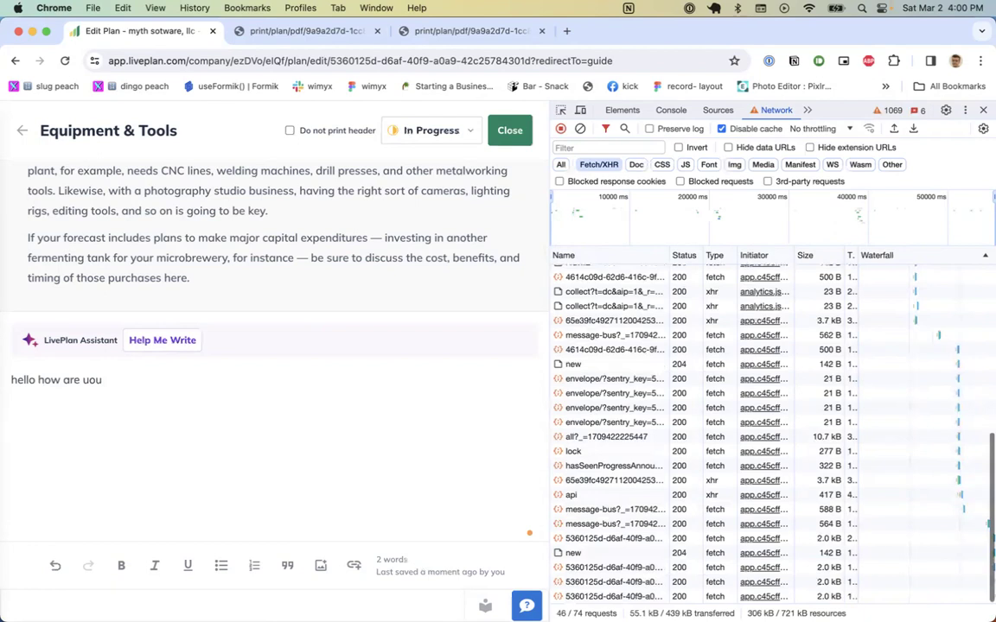
pyautogui.press('BackSpace')
pyautogui.press('BackSpace')
pyautogui.press('BackSpace')
pyautogui.write('you')
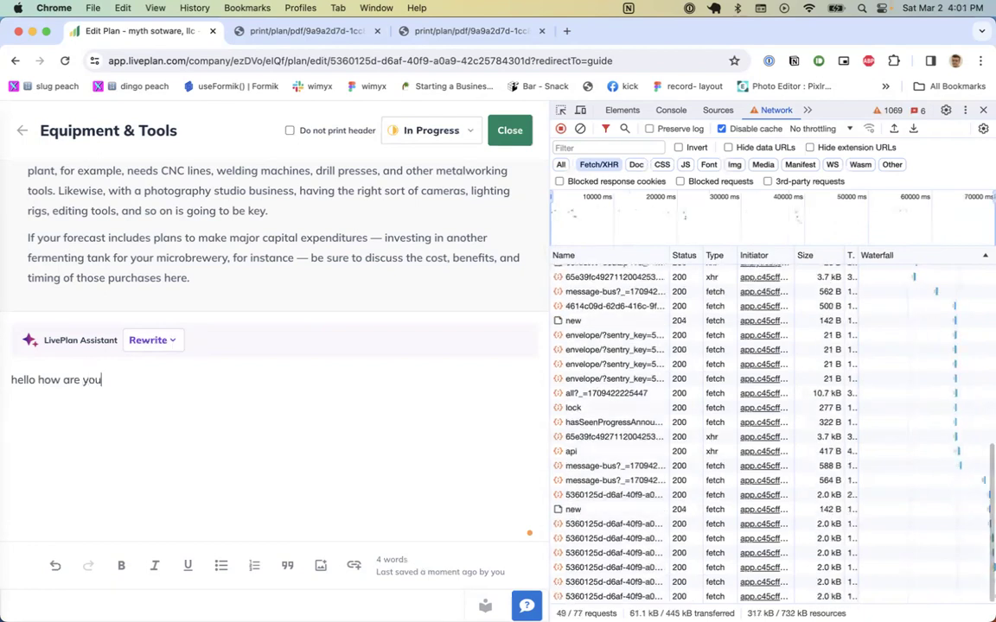
pyautogui.press('super+a')
pyautogui.press('super+c')
pyautogui.press('BackSpace')
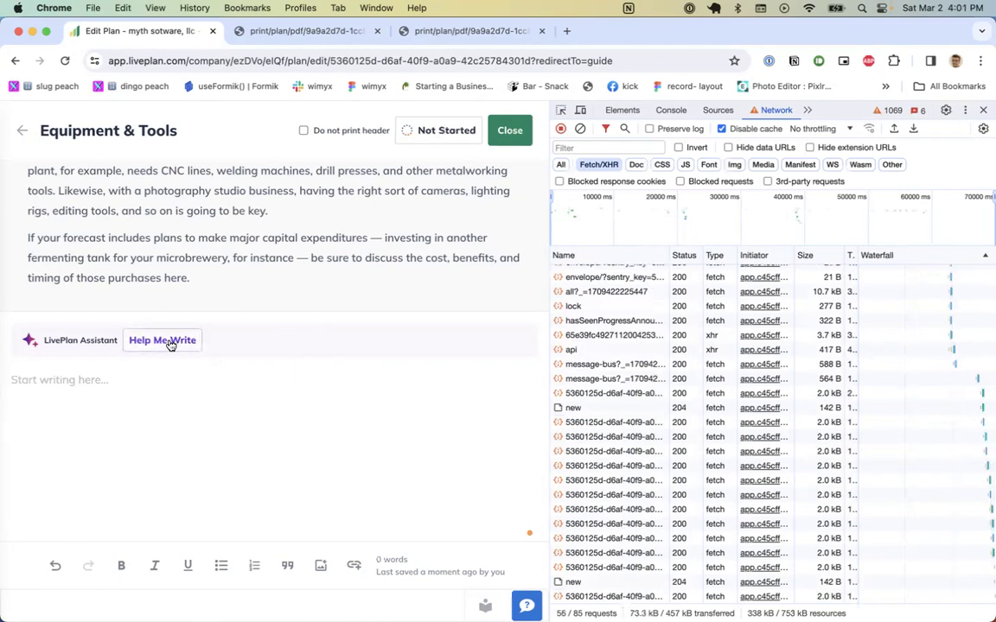
pyautogui.click(165, 341)
# Step: Paste the ideas into Help Me Write, generate a draft, and view the 'new' request's timing
pyautogui.press('super+v')
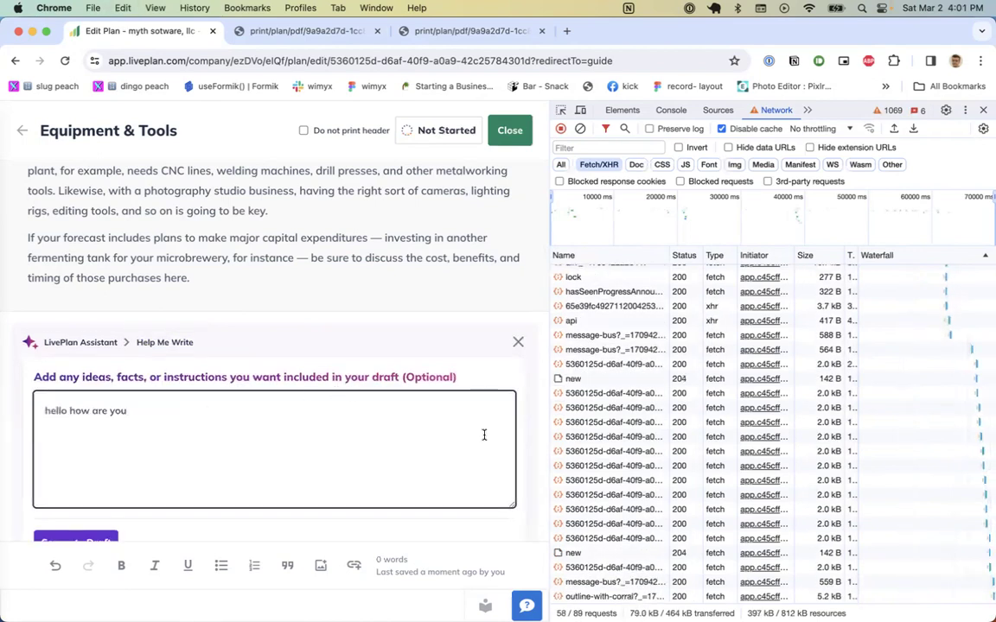
pyautogui.click(288, 314)
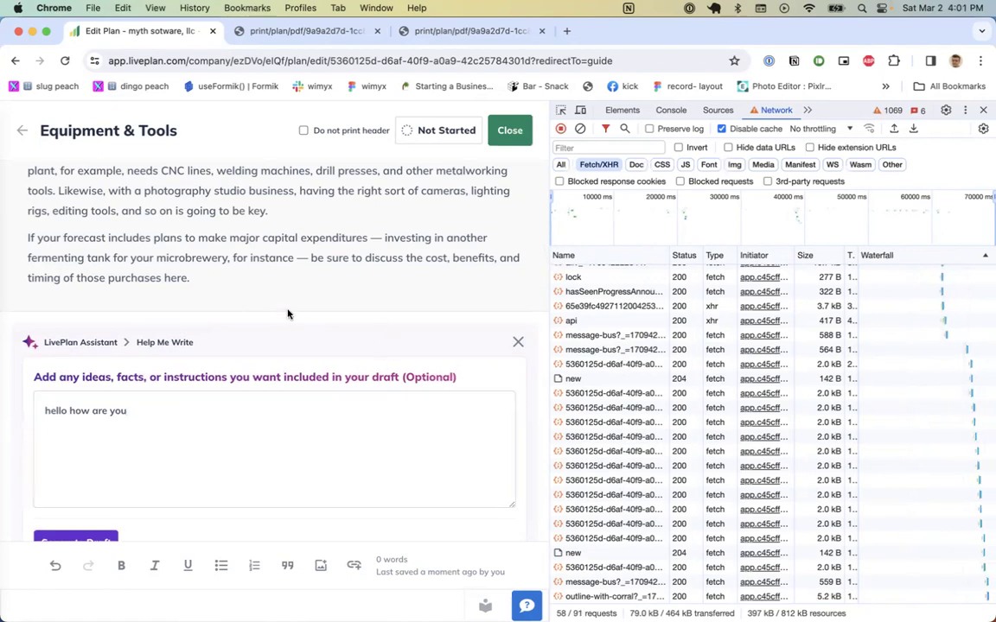
pyautogui.click(59, 541)
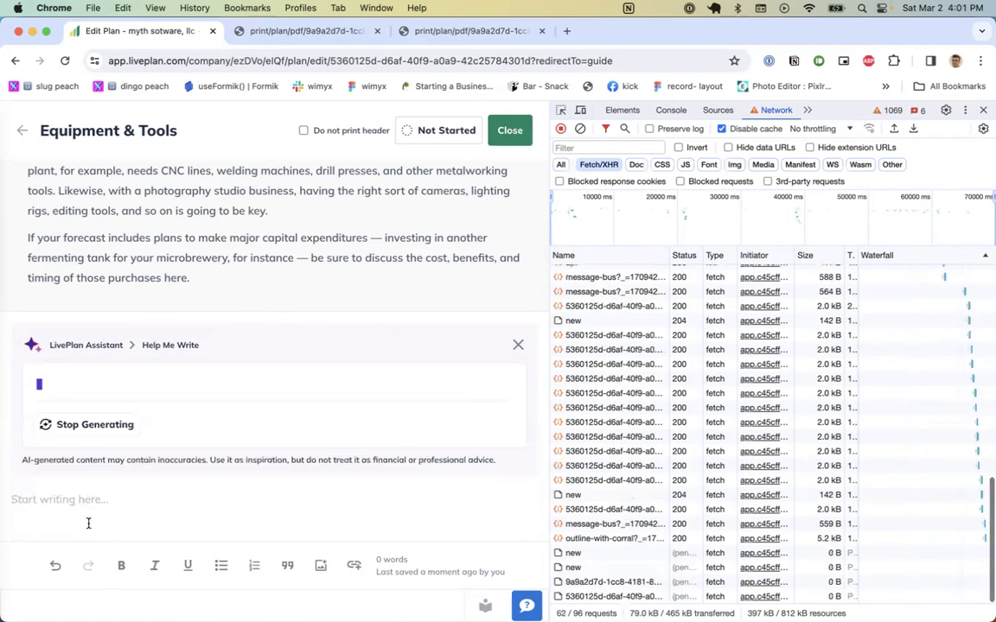
pyautogui.click(604, 558)
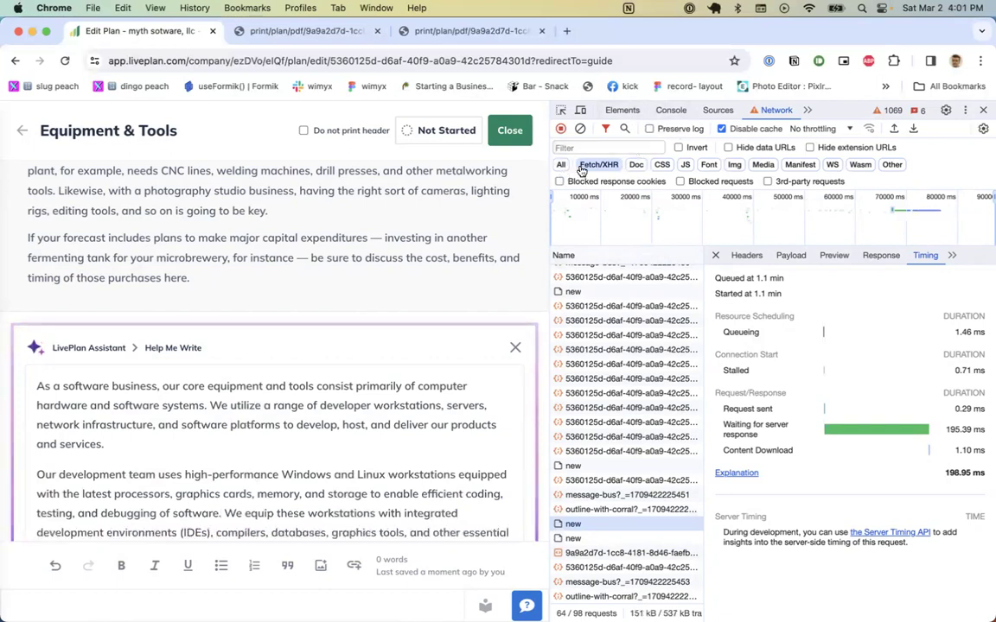
# Step: Inspect the tracking event's payload properties, then the AI_HELP_ME_WRITE_REQUEST_SENT event payload
pyautogui.click(747, 257)
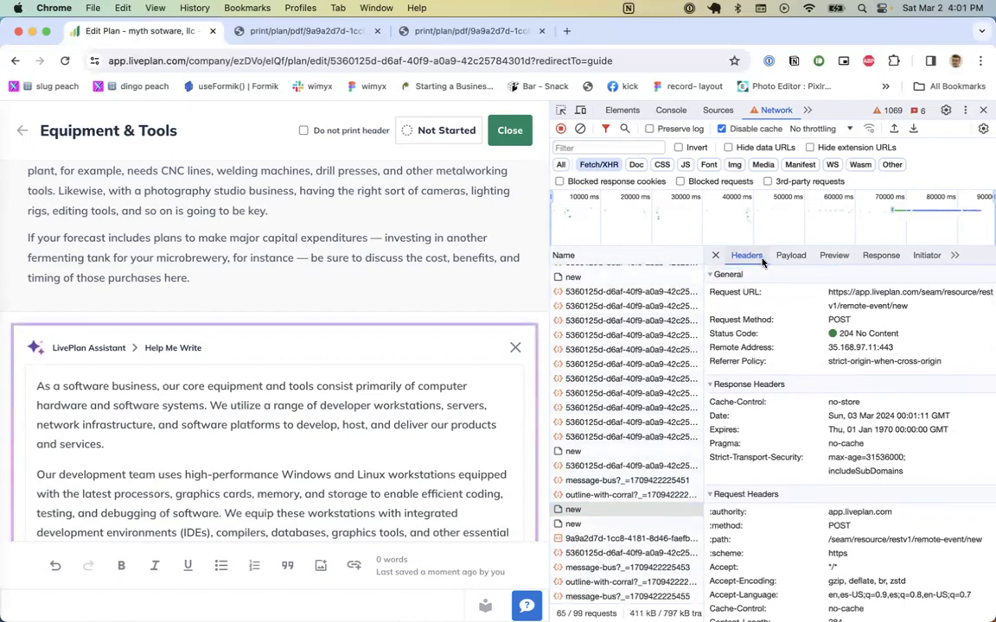
pyautogui.click(790, 255)
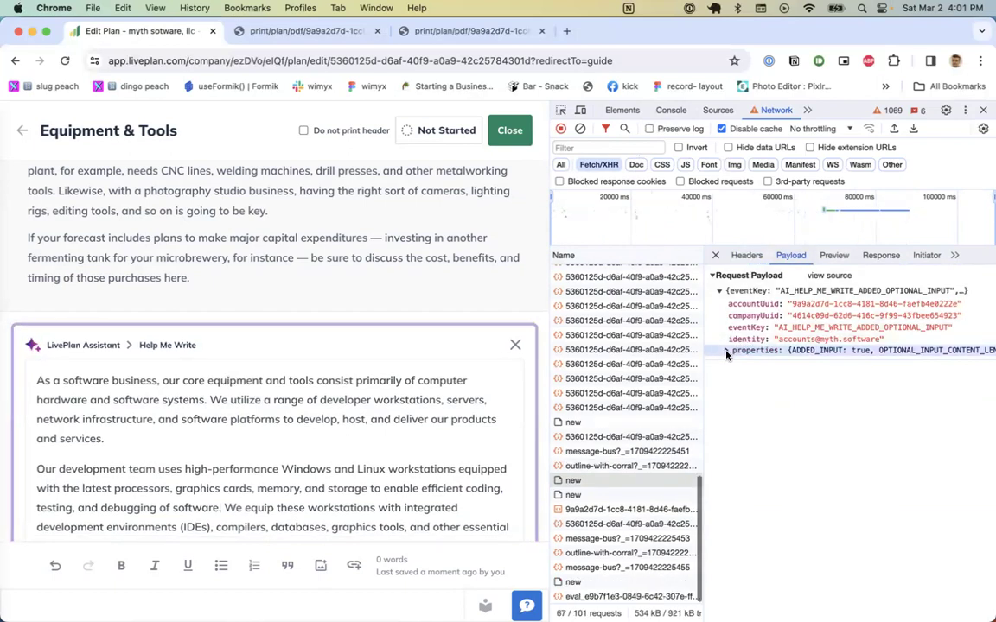
pyautogui.click(727, 351)
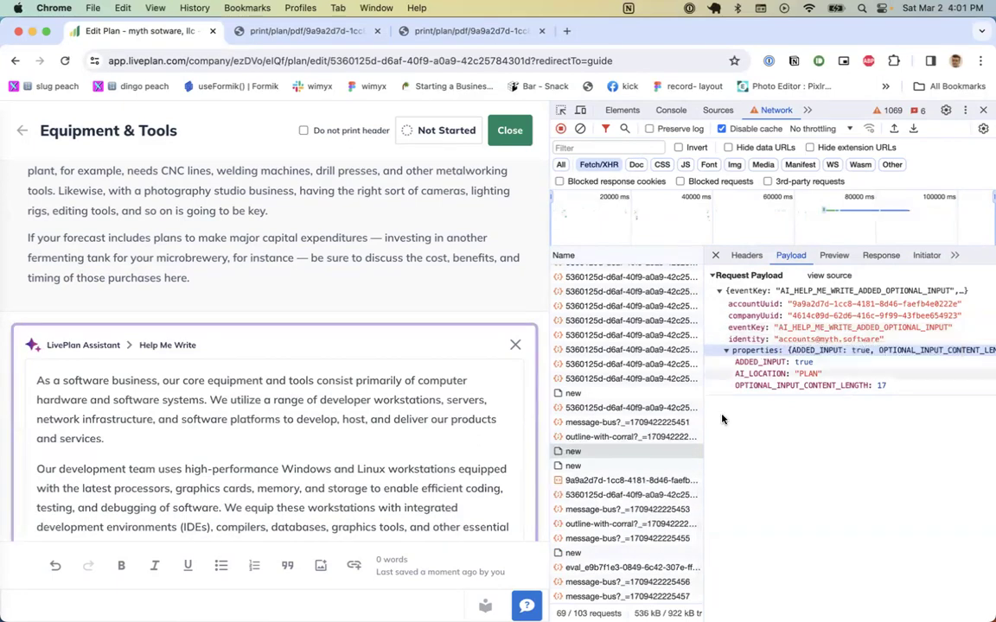
pyautogui.click(636, 467)
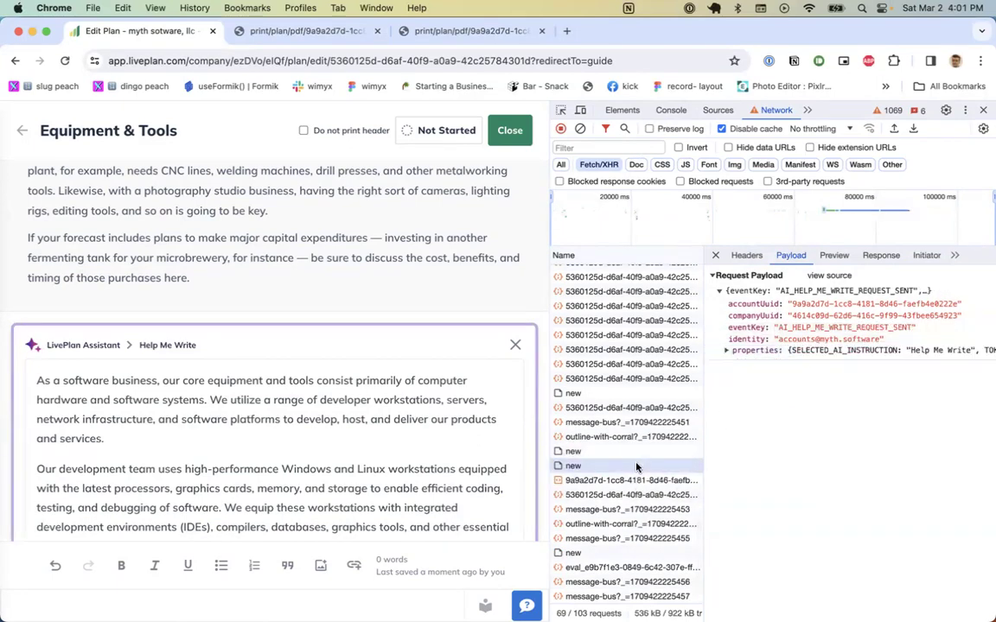
# Step: Inspect the claude-2 request, then the outline-with-corral request's headers, query parameters and preview
pyautogui.click(636, 480)
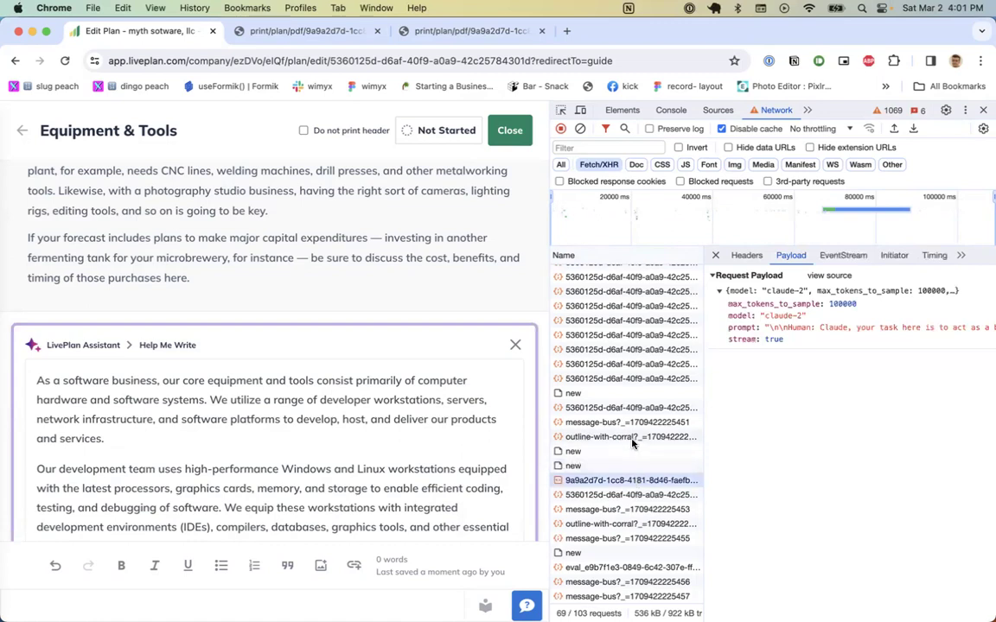
pyautogui.click(633, 439)
pyautogui.click(746, 256)
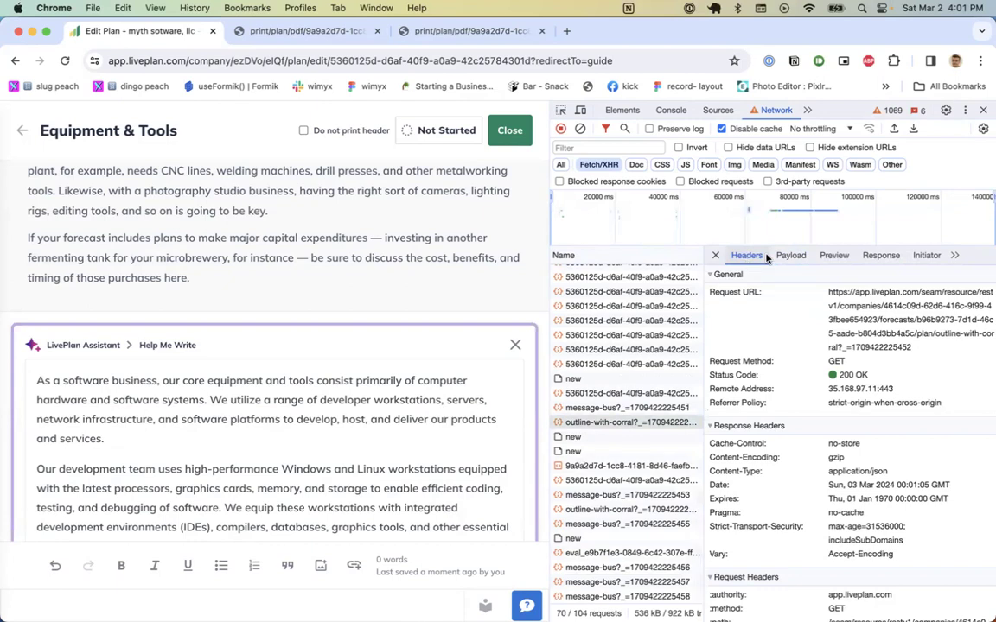
pyautogui.click(789, 256)
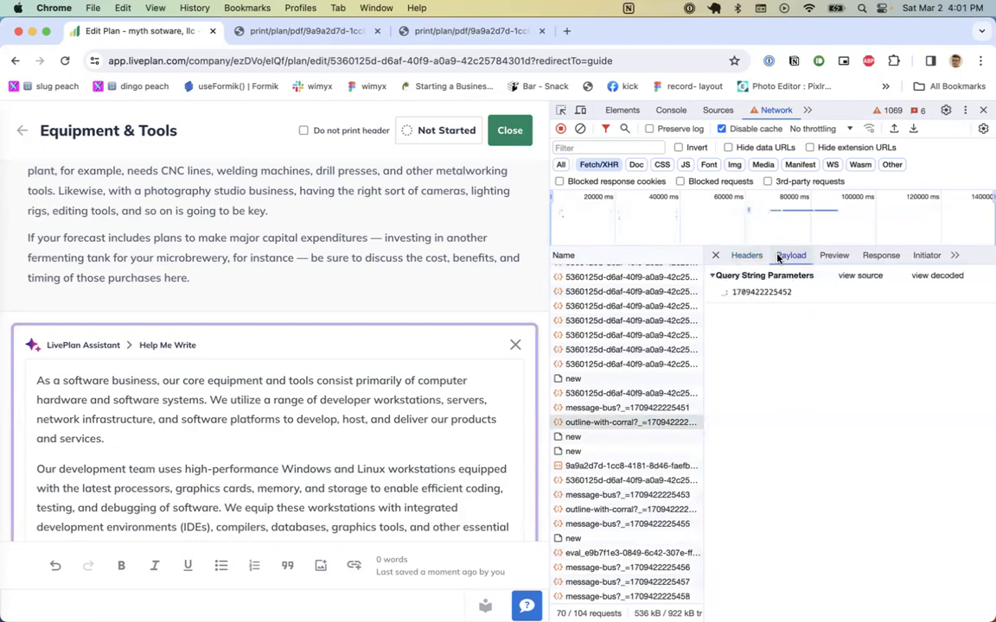
pyautogui.click(830, 257)
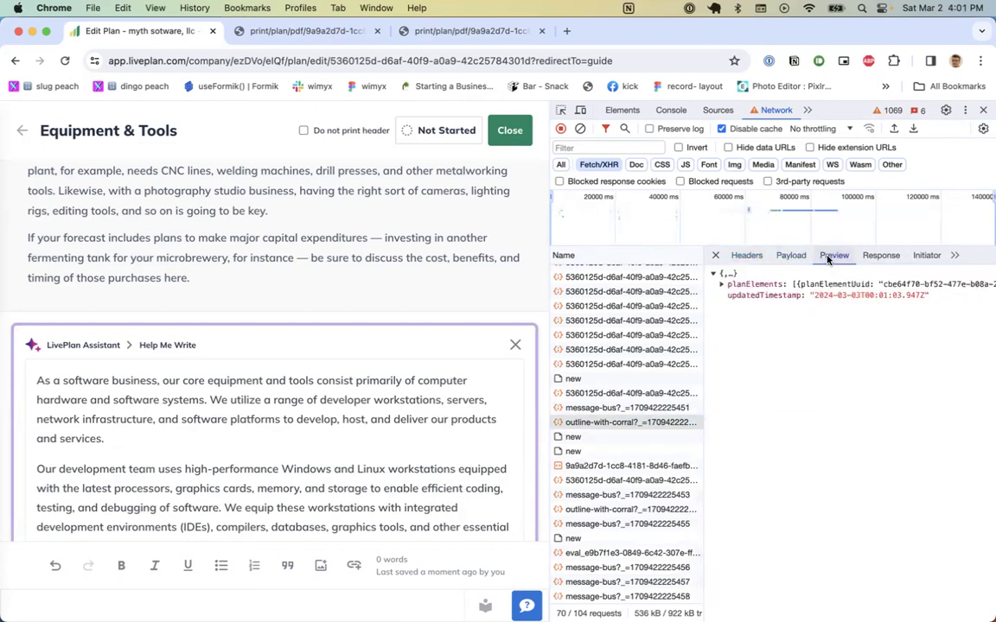
# Step: Expand planElements items 0 (ROOT) and 70 (Milestones Table) in the response preview
pyautogui.click(722, 283)
pyautogui.click(729, 296)
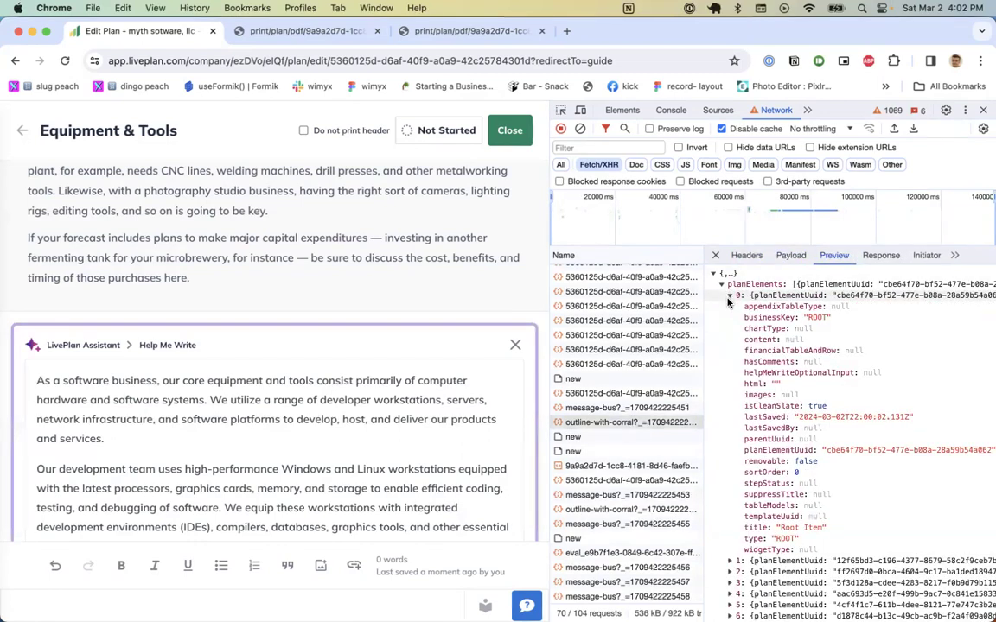
pyautogui.scroll(-20, 724, 316)
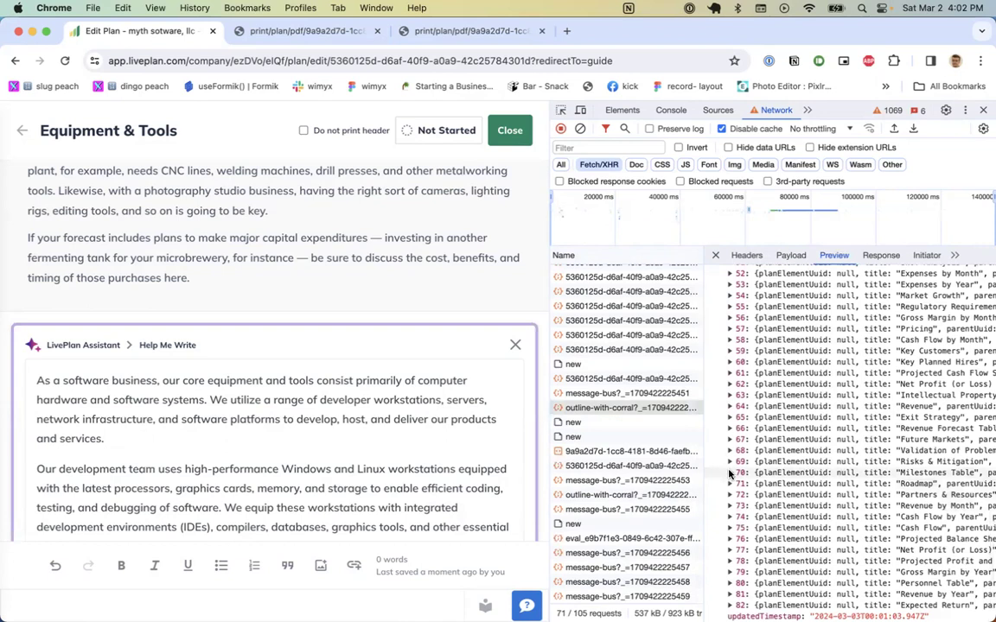
pyautogui.click(728, 473)
pyautogui.scroll(-5, 728, 474)
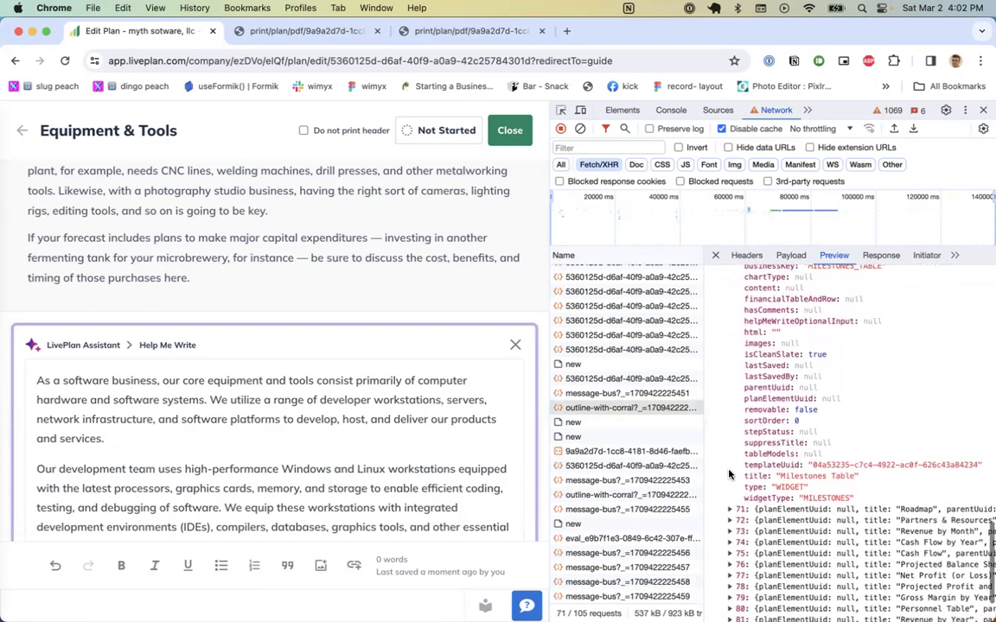
pyautogui.scroll(1, 728, 474)
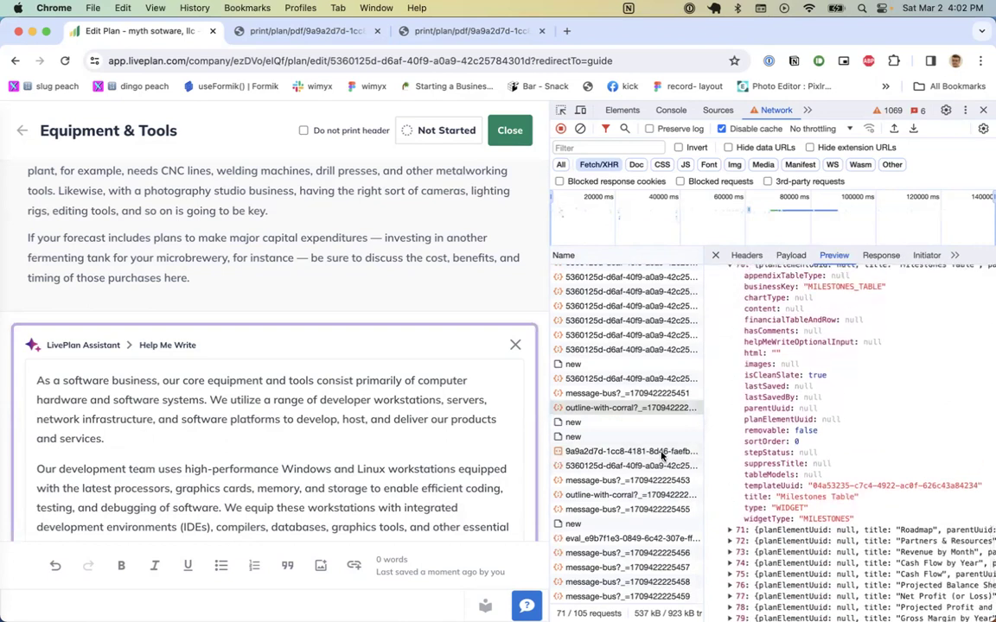
# Step: Compare the later and earlier outline-with-corral responses, expanding the later one's planElements
pyautogui.click(594, 480)
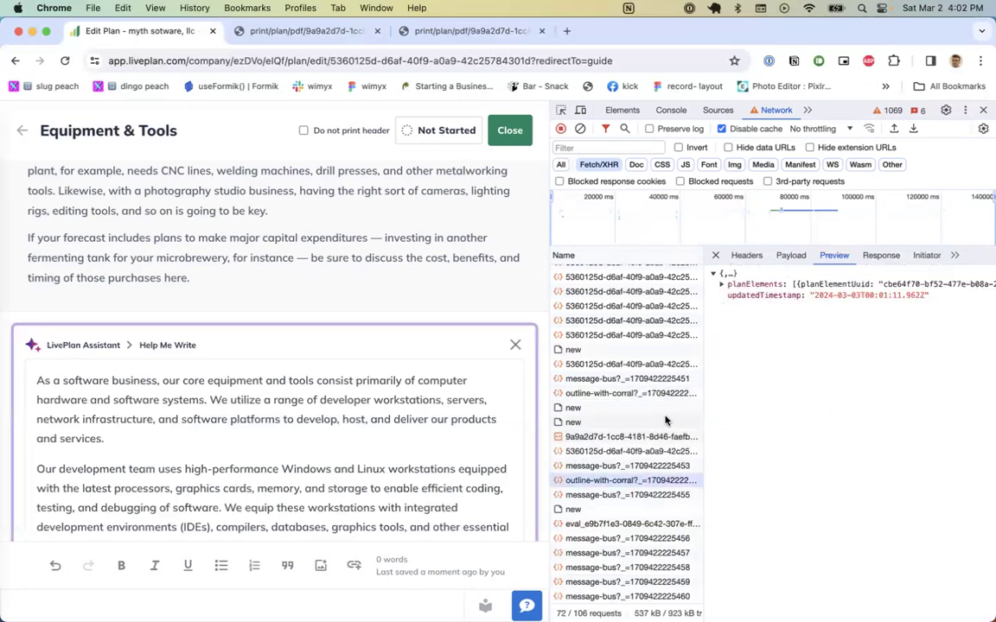
pyautogui.click(641, 393)
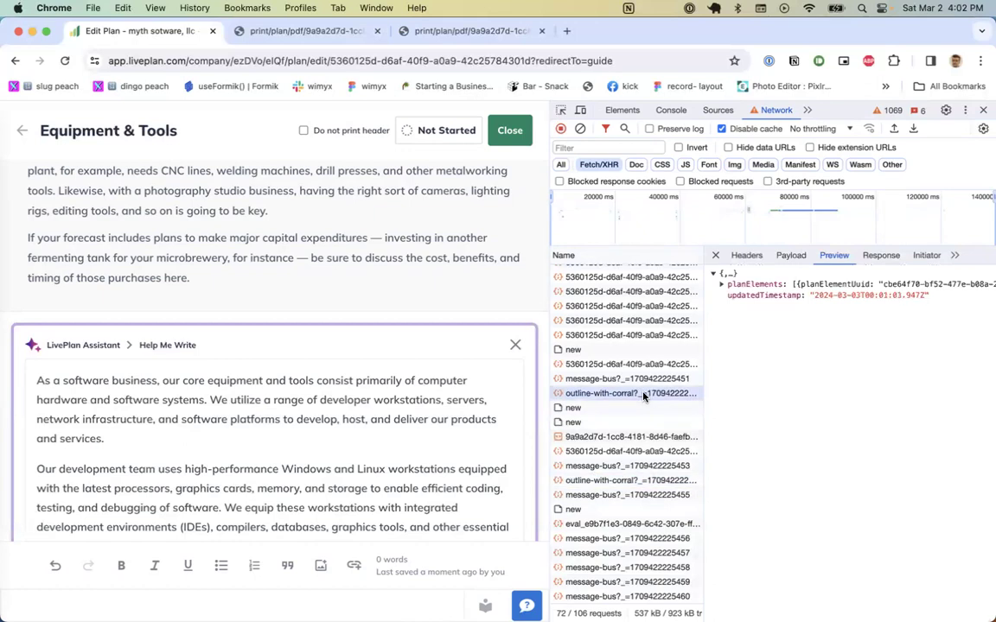
pyautogui.click(628, 482)
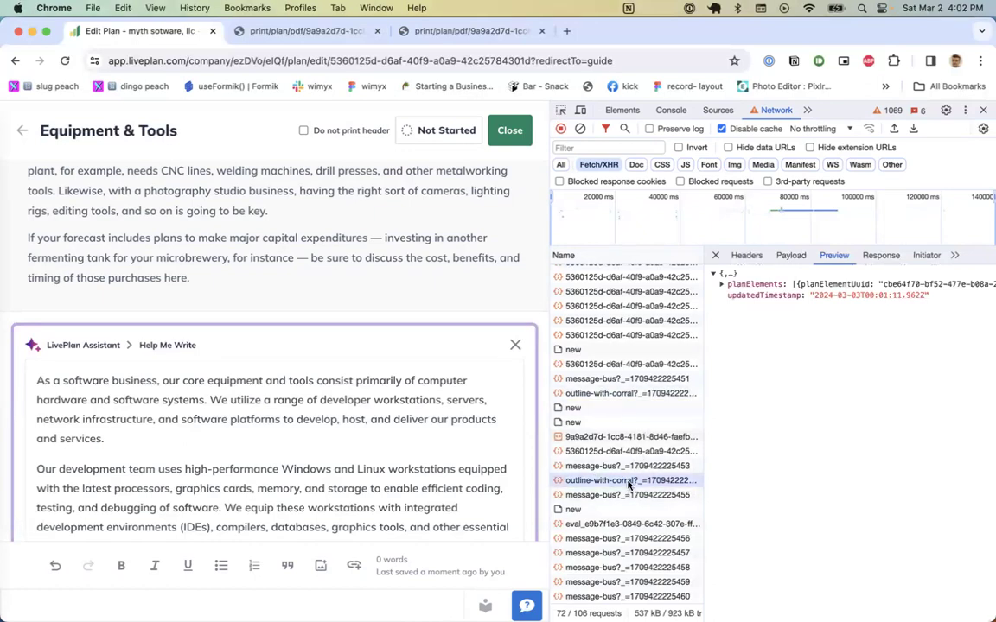
pyautogui.click(722, 284)
pyautogui.scroll(-10, 753, 461)
pyautogui.scroll(10, 753, 461)
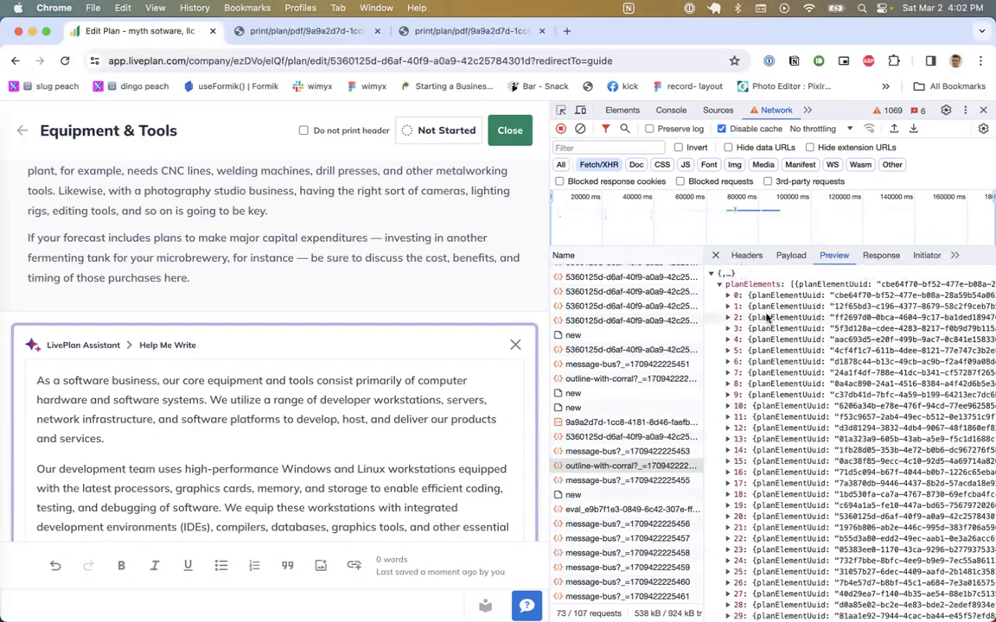
# Step: Expand plan elements 1 Executive Summary, 4 Opportunity and 7 Our Solution
pyautogui.click(729, 306)
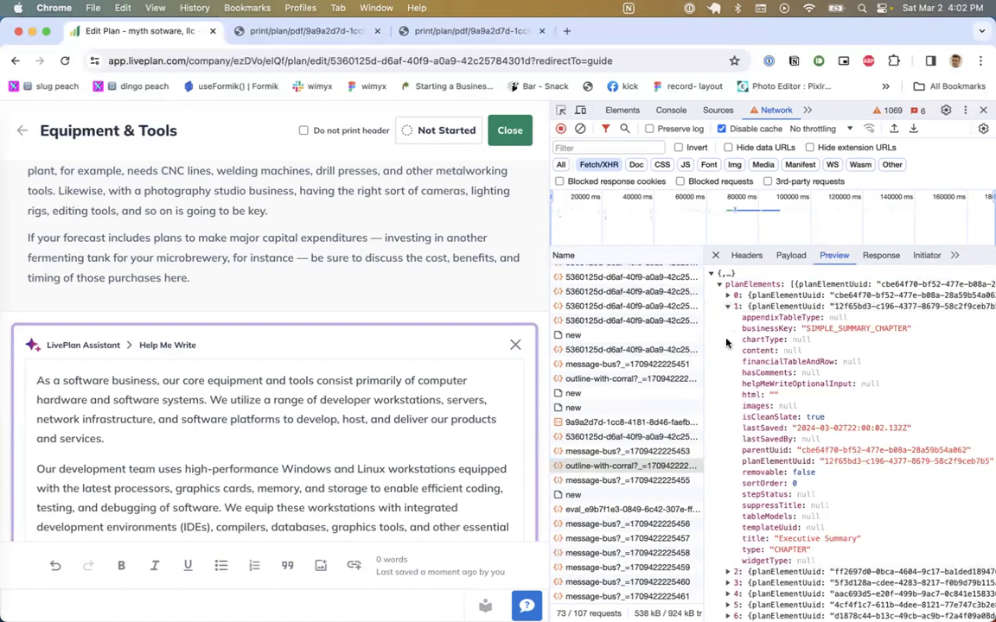
pyautogui.scroll(-5, 760, 421)
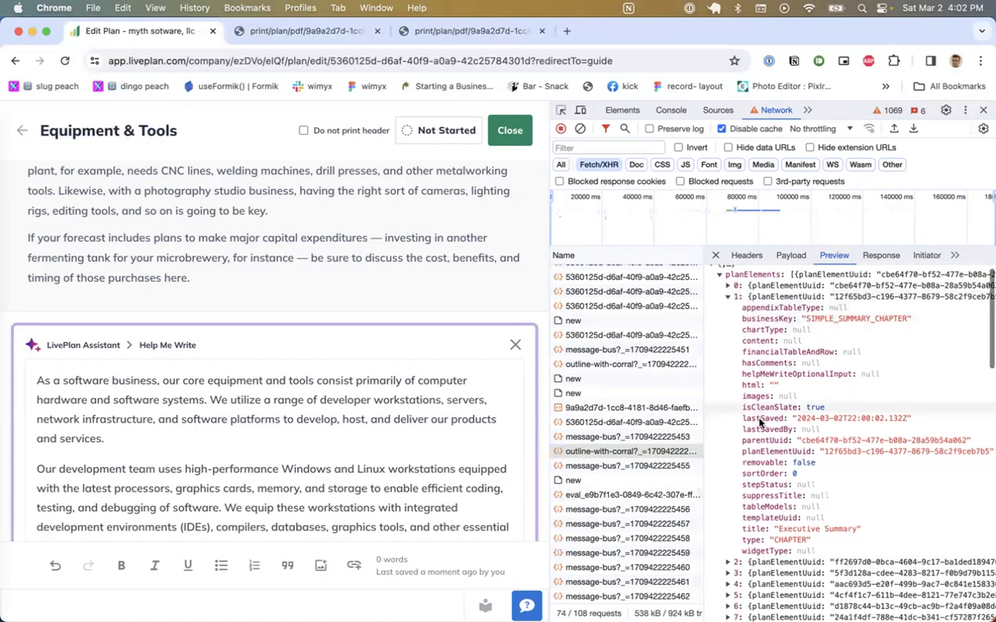
pyautogui.click(729, 421)
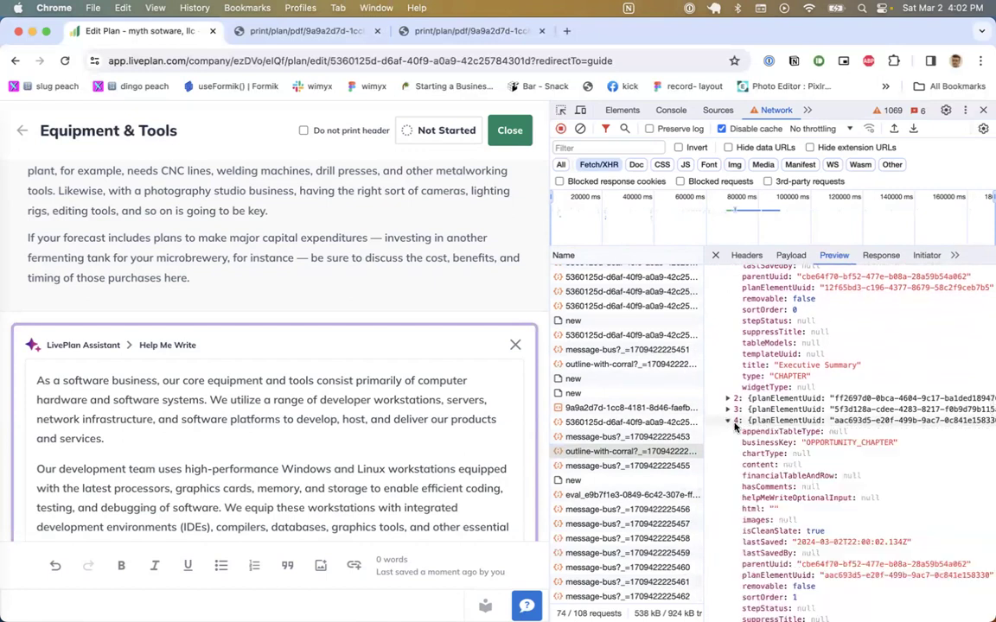
pyautogui.scroll(-3, 734, 426)
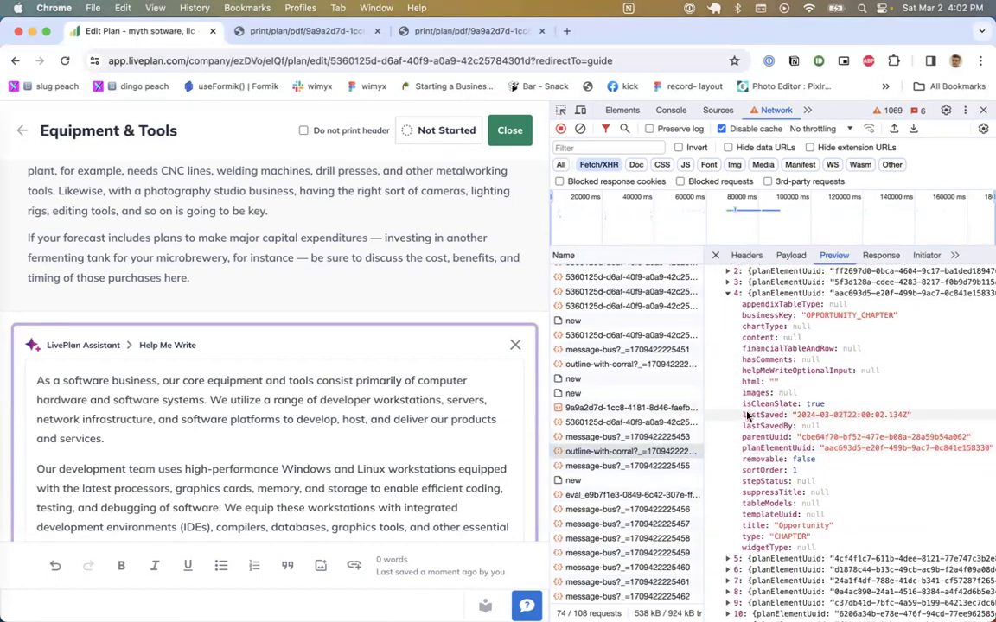
pyautogui.scroll(-3, 749, 415)
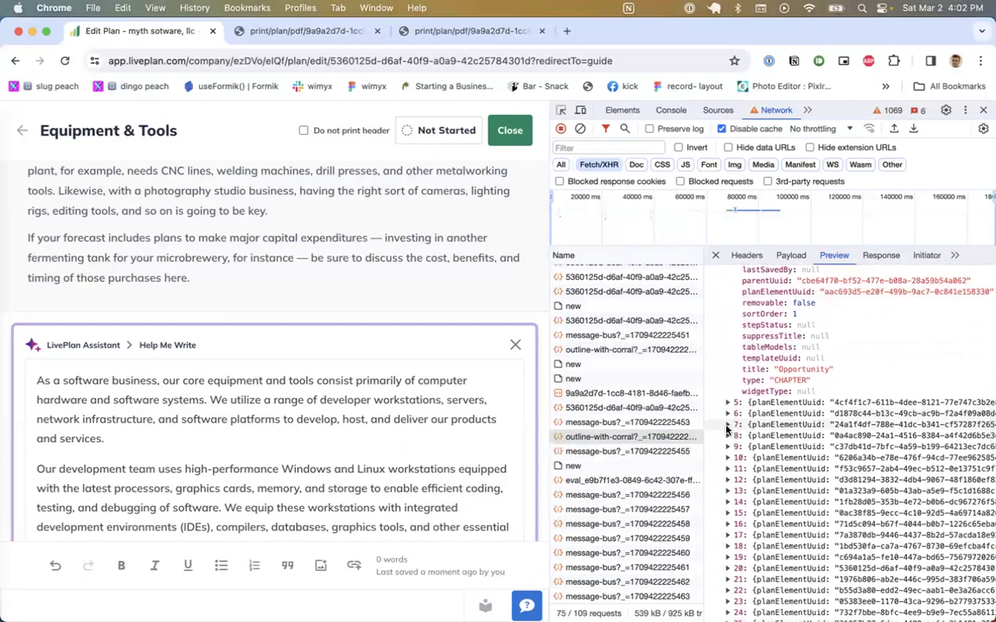
pyautogui.click(728, 426)
pyautogui.scroll(-1, 726, 429)
pyautogui.scroll(5, 726, 430)
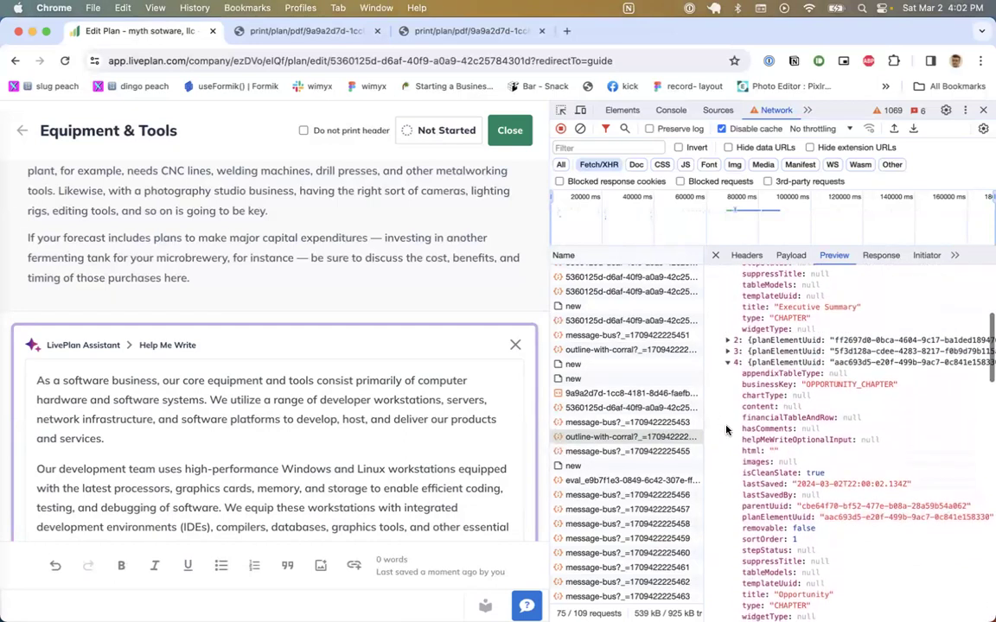
pyautogui.scroll(-5, 793, 395)
pyautogui.scroll(5, 793, 395)
pyautogui.scroll(-1, 793, 395)
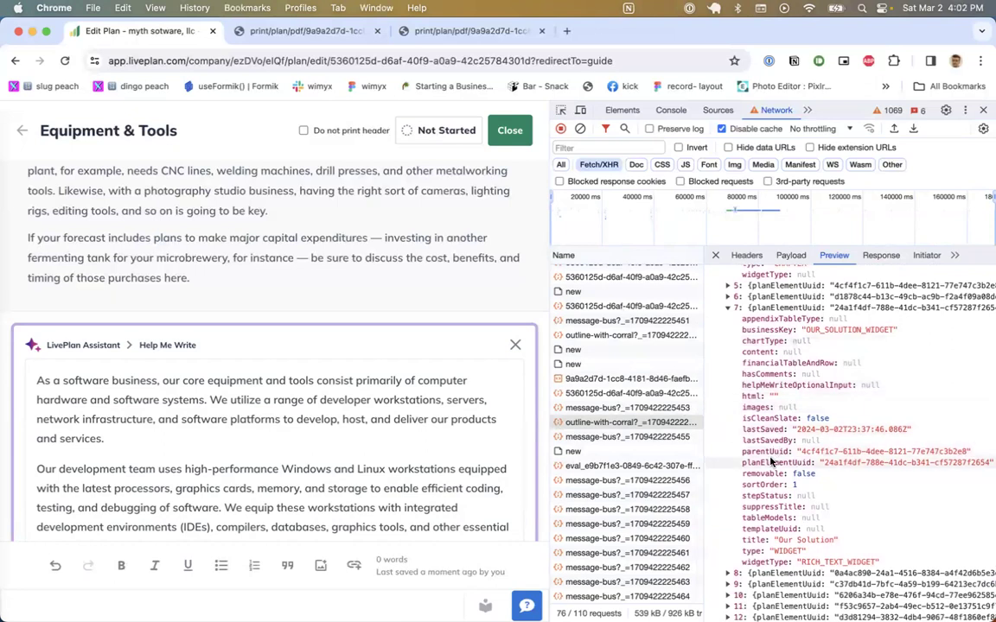
pyautogui.hscroll(5, 768, 464)
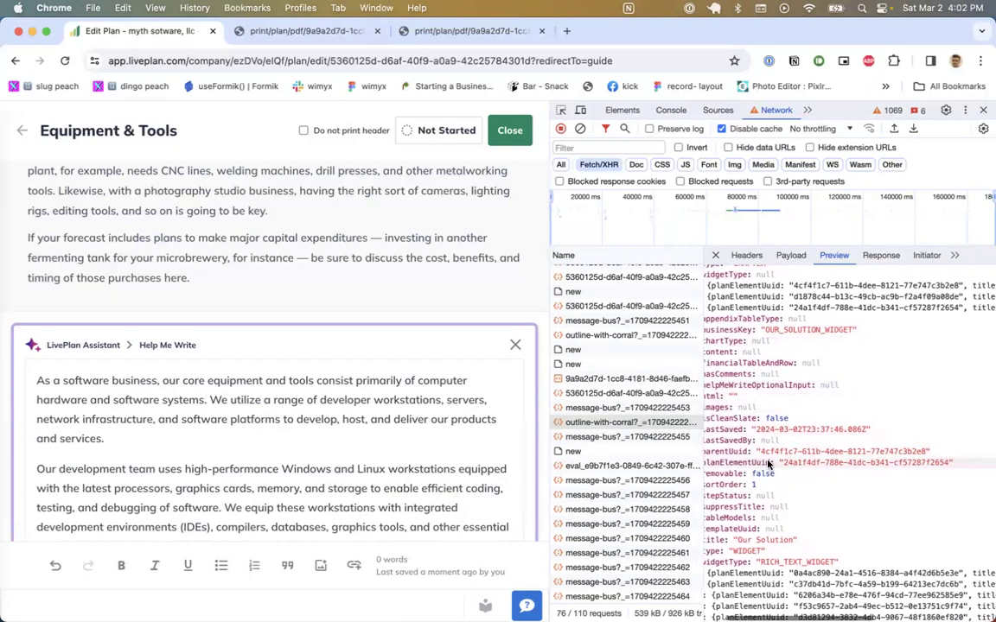
pyautogui.hscroll(-5, 767, 464)
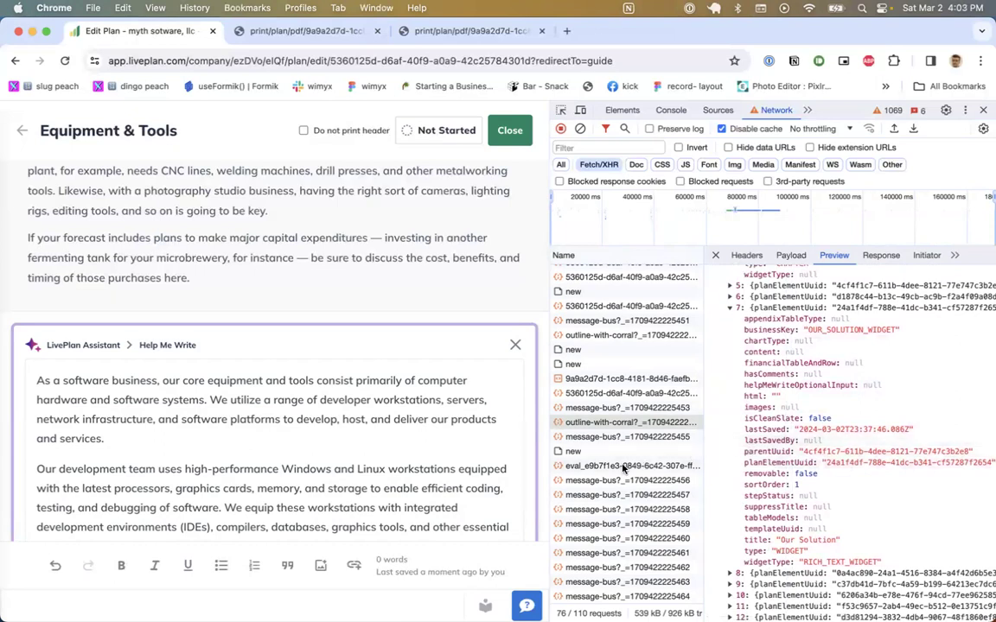
# Step: Scroll through the outline-with-corral preview and the assistant's drafted Equipment & Tools text
pyautogui.scroll(2, 393, 413)
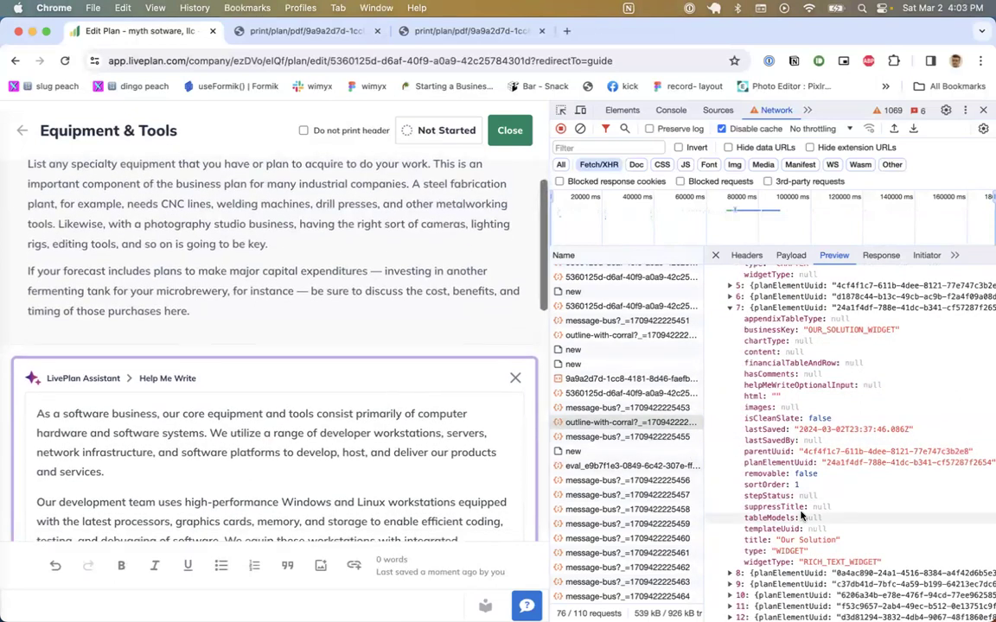
pyautogui.scroll(-3, 801, 516)
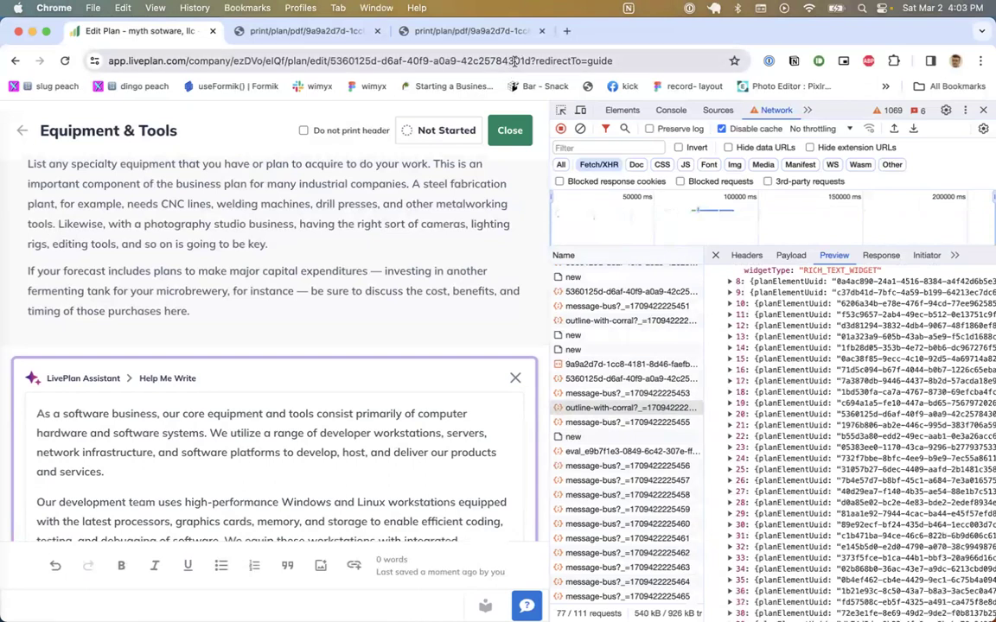
pyautogui.hscroll(1, 774, 416)
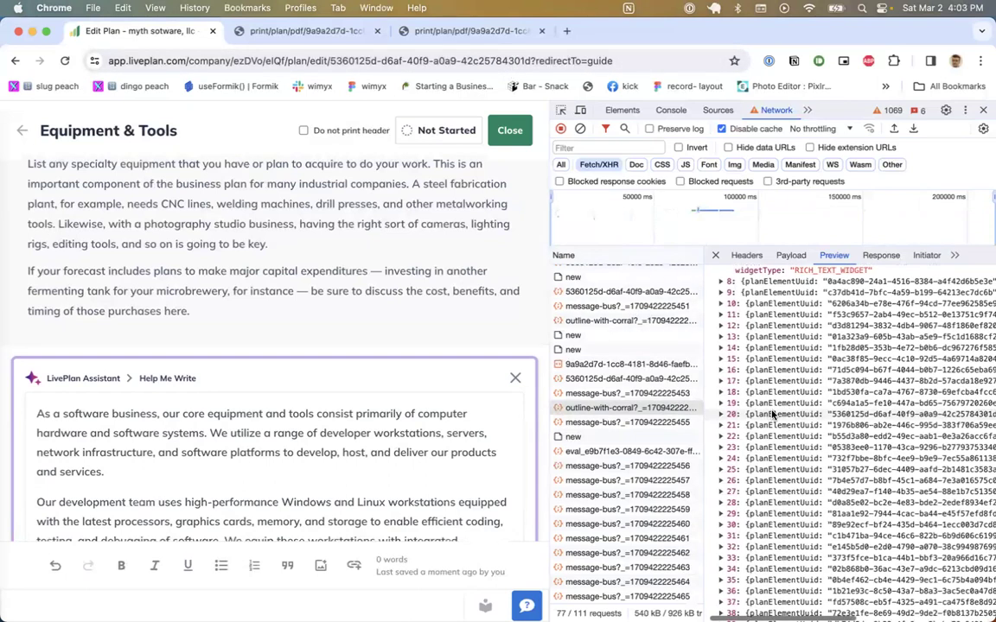
pyautogui.hscroll(3, 774, 416)
pyautogui.scroll(-5, 881, 467)
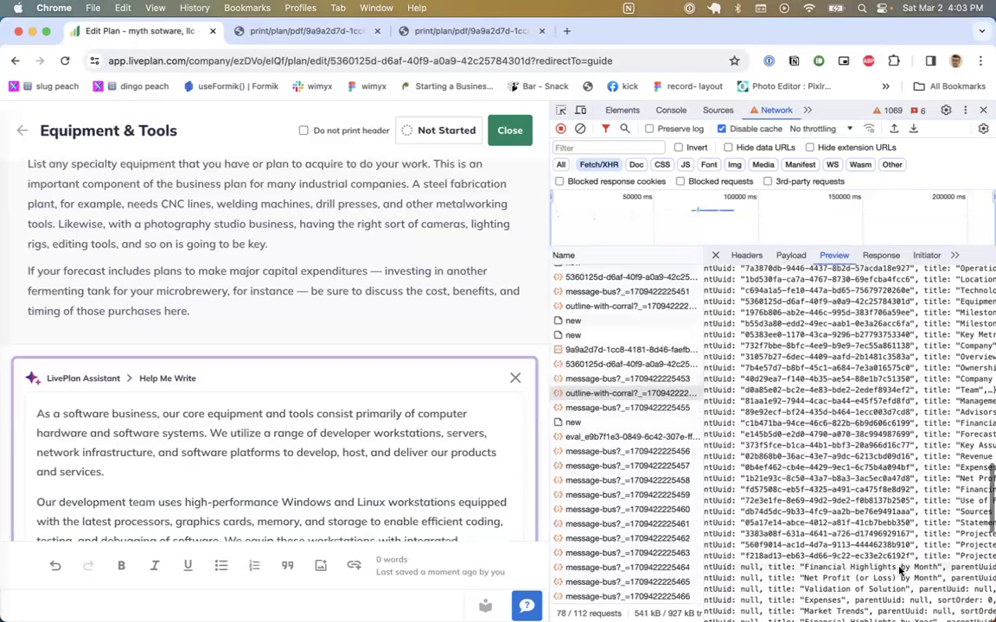
pyautogui.scroll(-3, 894, 562)
pyautogui.hscroll(-4, 886, 549)
pyautogui.hscroll(5, 883, 544)
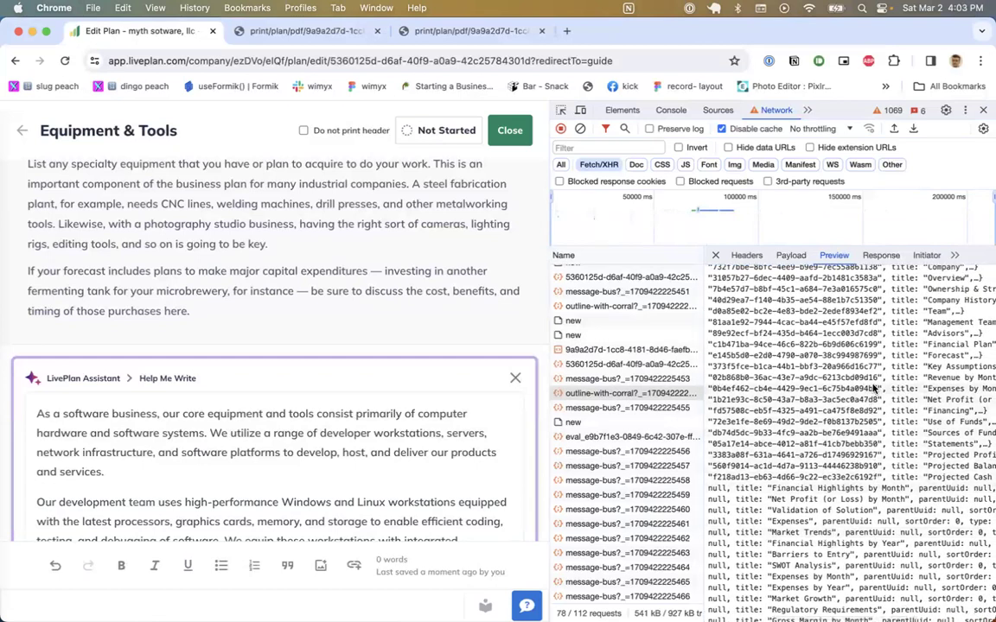
pyautogui.scroll(3, 873, 329)
pyautogui.scroll(6, 873, 307)
pyautogui.scroll(4, 873, 307)
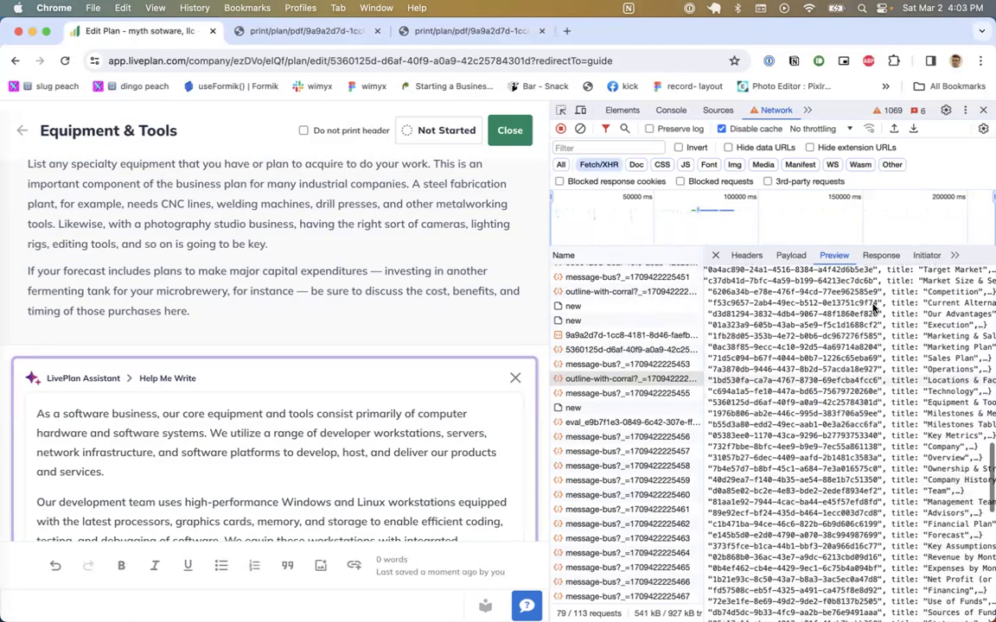
# Step: Expand plan element 20, Equipment & Tools, showing empty html and isCleanSlate true
pyautogui.click(793, 404)
pyautogui.hscroll(-1, 793, 404)
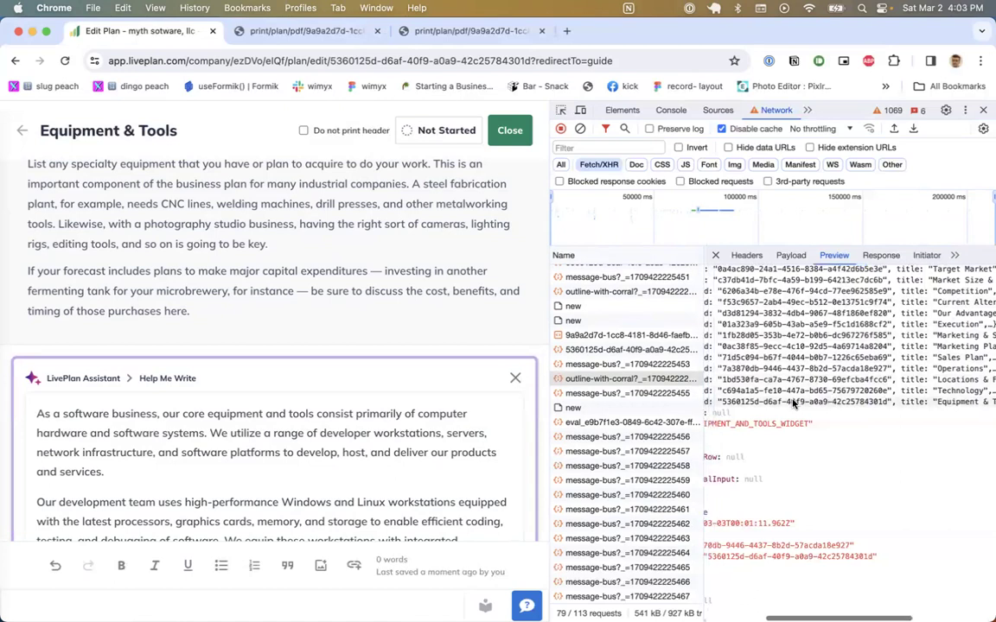
pyautogui.hscroll(-3, 793, 403)
pyautogui.scroll(-3, 800, 432)
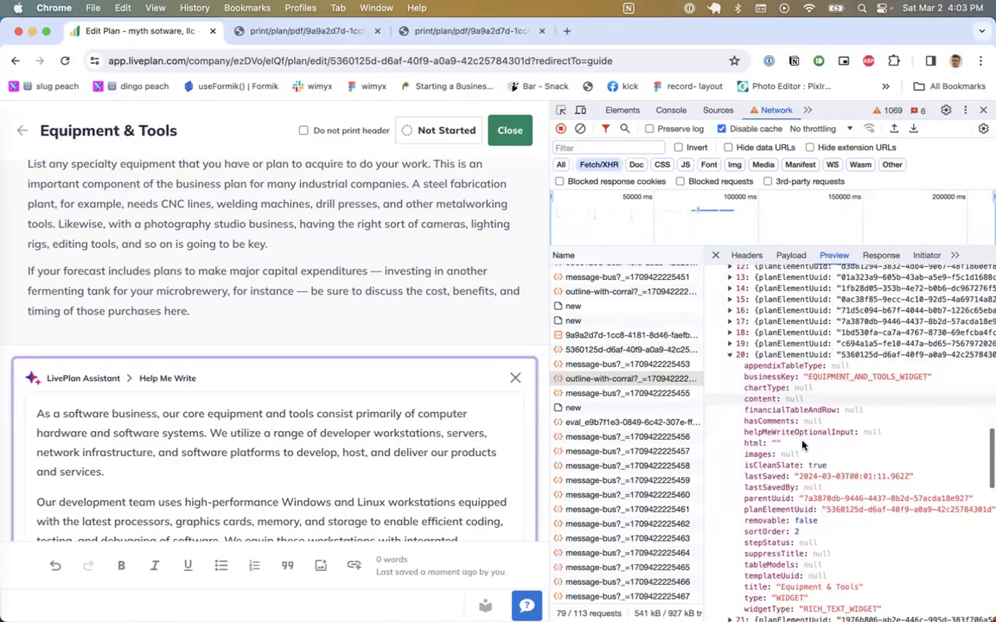
pyautogui.scroll(-2, 802, 445)
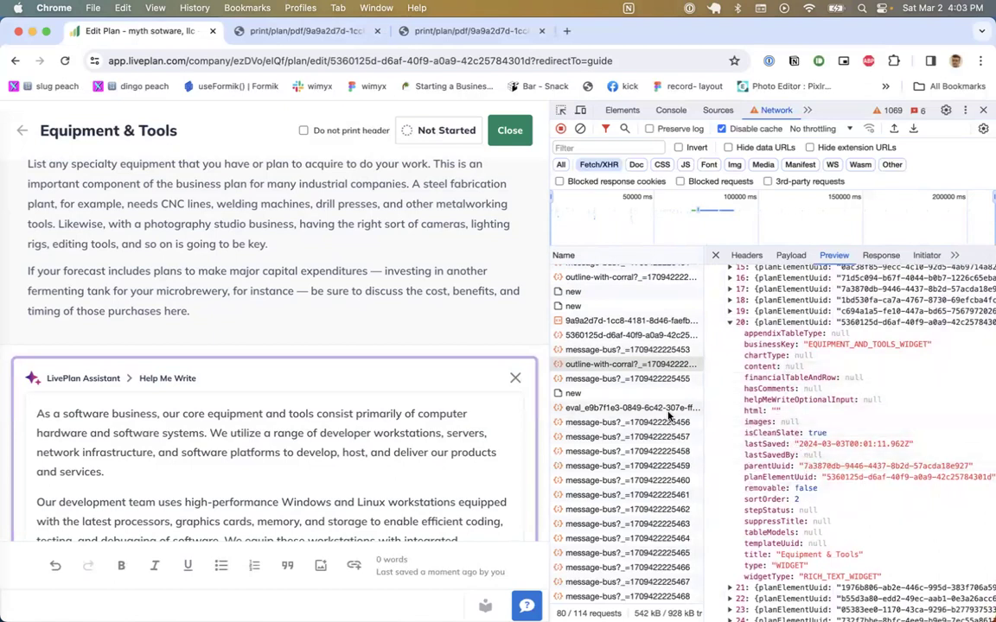
pyautogui.scroll(-10, 435, 484)
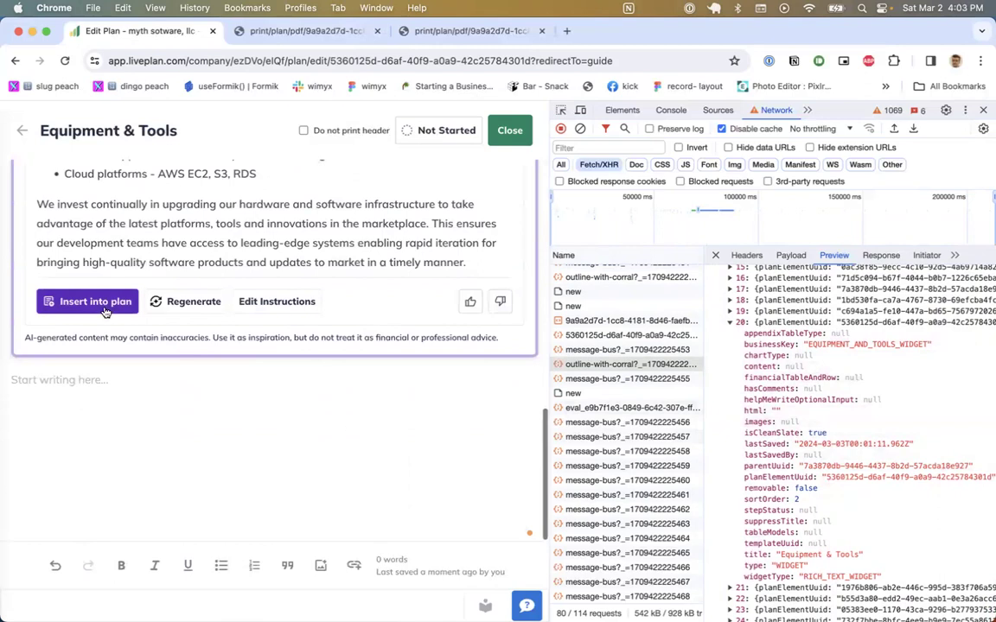
# Step: Insert the assistant's draft into Equipment & Tools, then collapse entry 20 in the preview
pyautogui.click(91, 305)
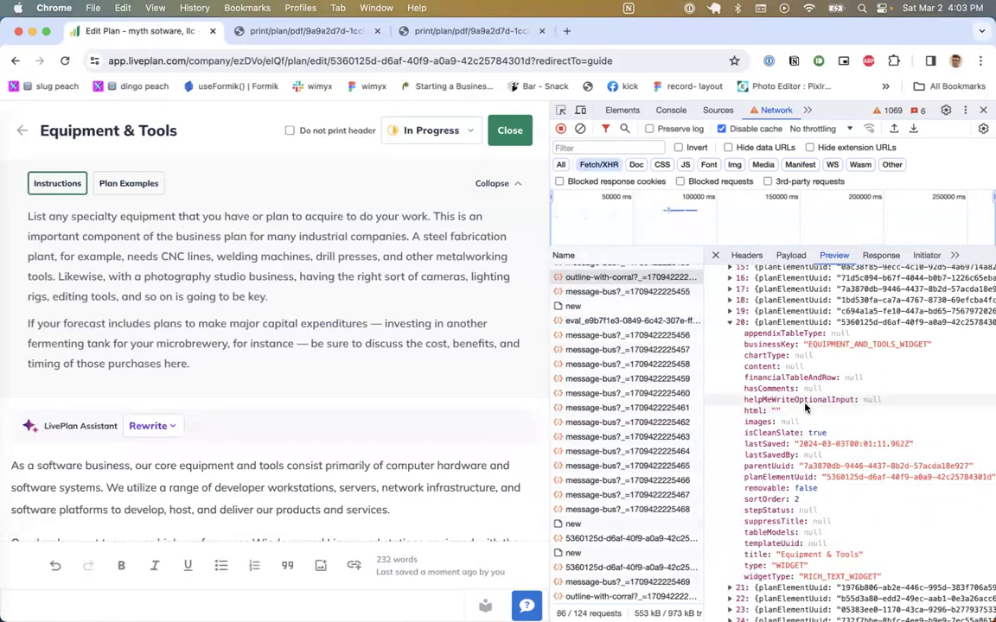
pyautogui.click(730, 321)
pyautogui.scroll(-10, 739, 476)
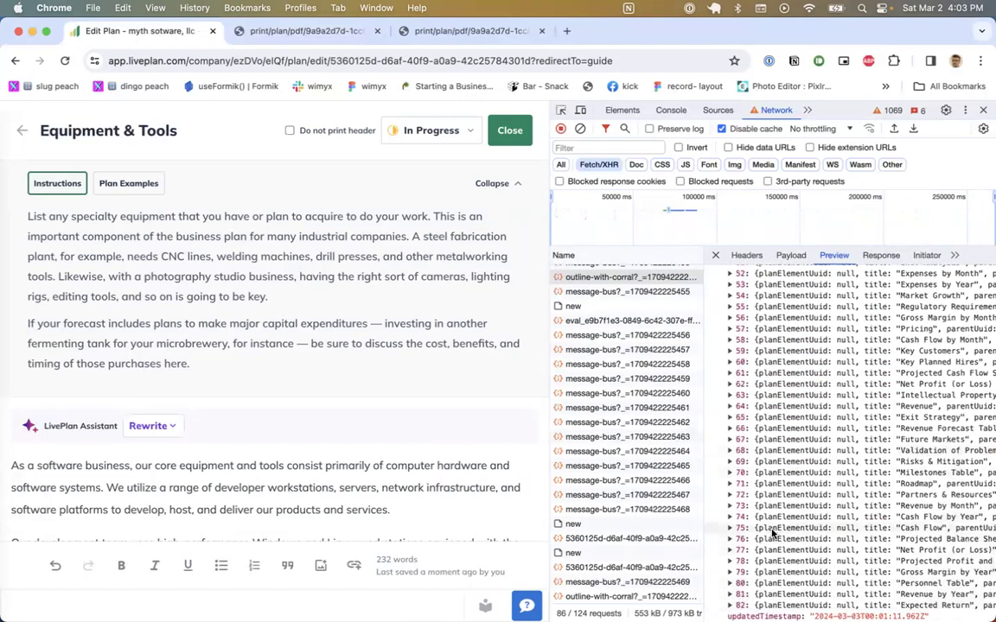
pyautogui.scroll(5, 782, 516)
pyautogui.scroll(5, 782, 510)
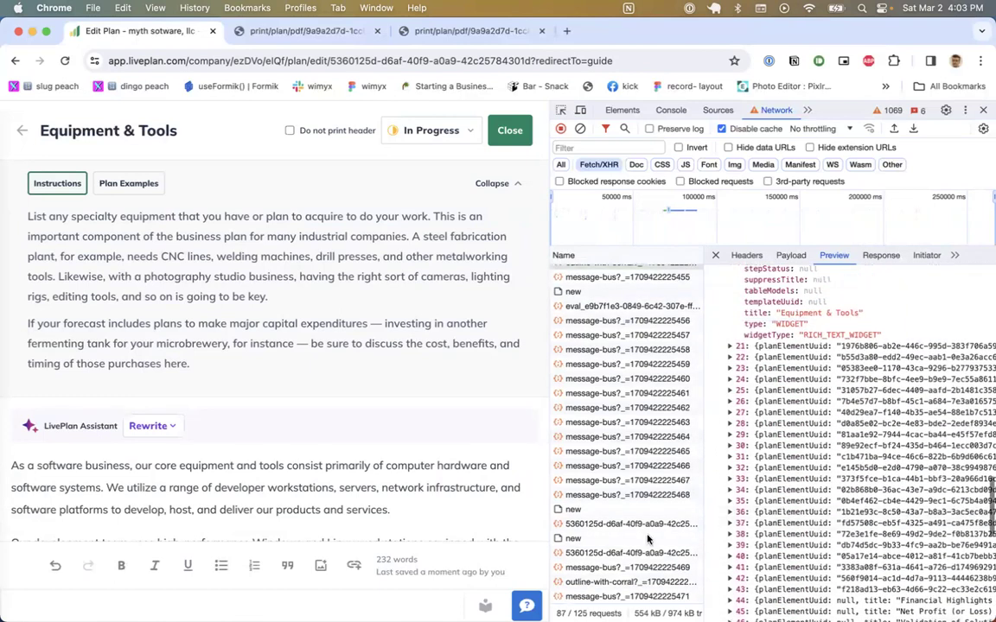
pyautogui.scroll(2, 777, 441)
pyautogui.scroll(3, 776, 441)
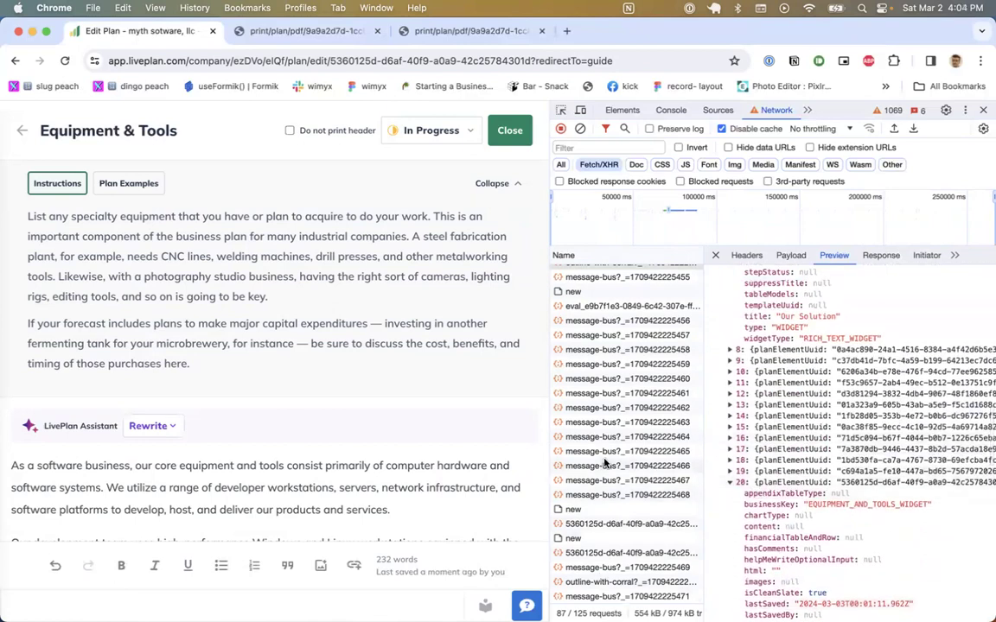
pyautogui.scroll(3, 597, 508)
pyautogui.scroll(-4, 599, 510)
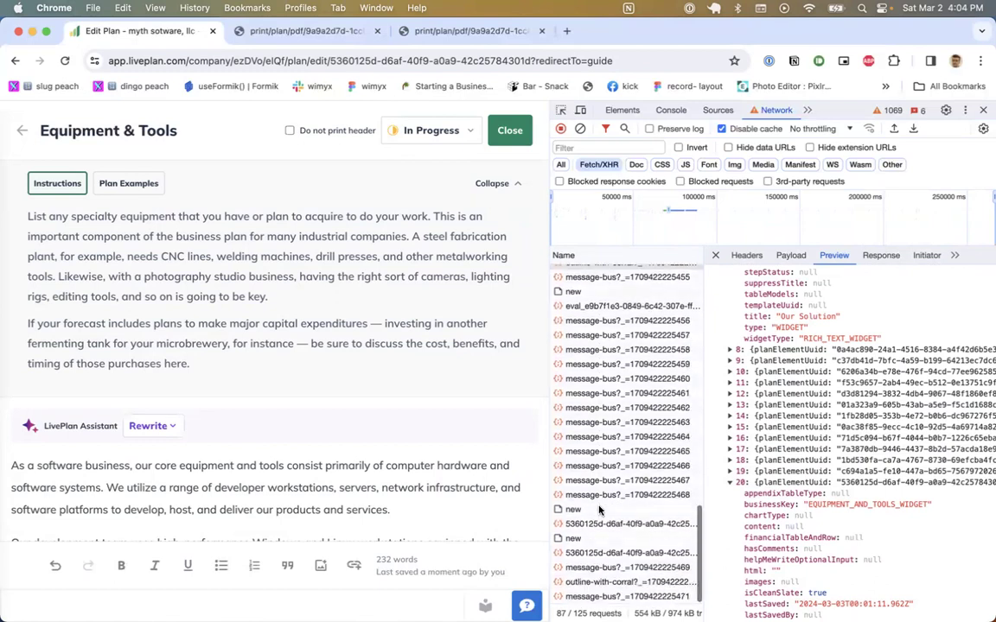
# Step: Recheck plan element 20 in the refreshed outline-with-corral response, then close the section editor
pyautogui.click(607, 582)
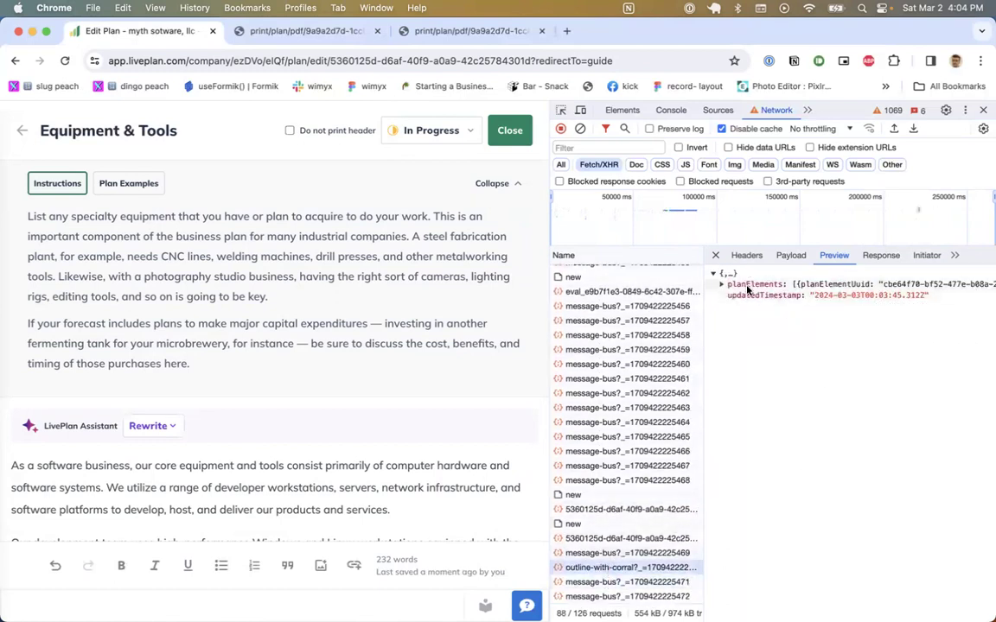
pyautogui.click(722, 286)
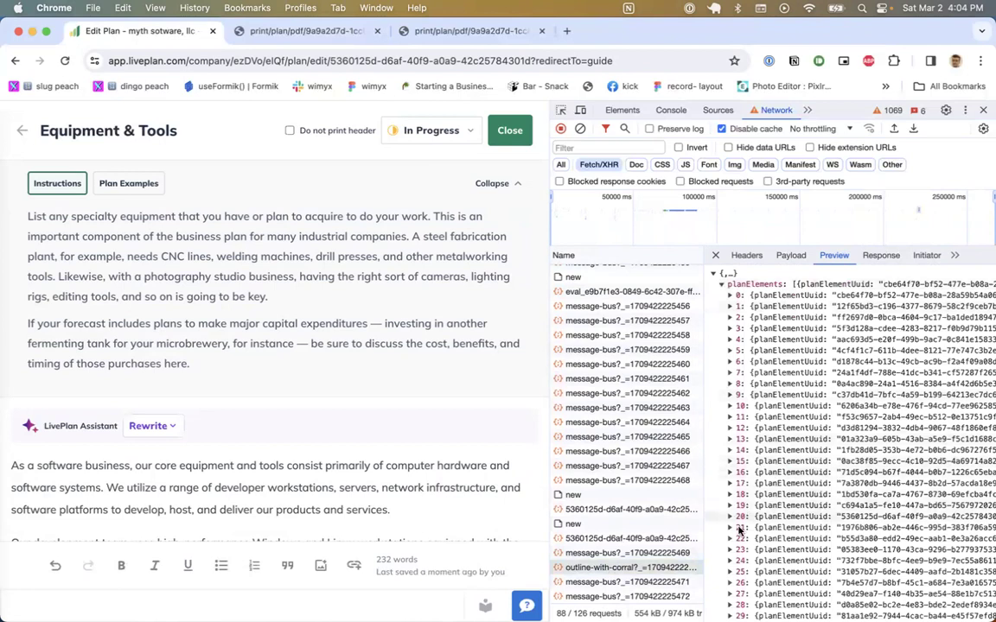
pyautogui.hscroll(3, 733, 537)
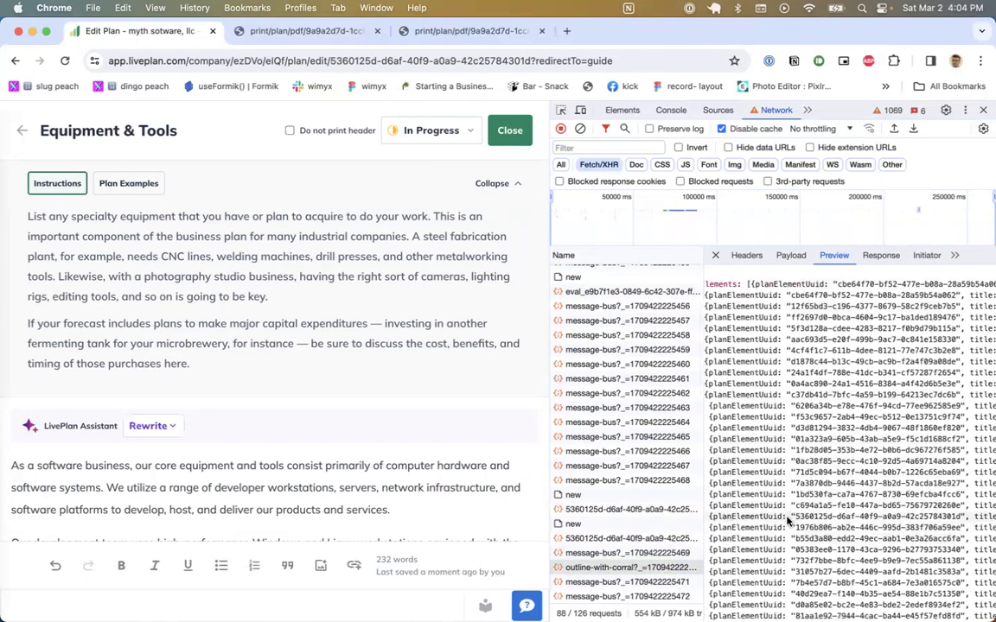
pyautogui.hscroll(-3, 756, 529)
pyautogui.click(731, 517)
pyautogui.scroll(-3, 736, 522)
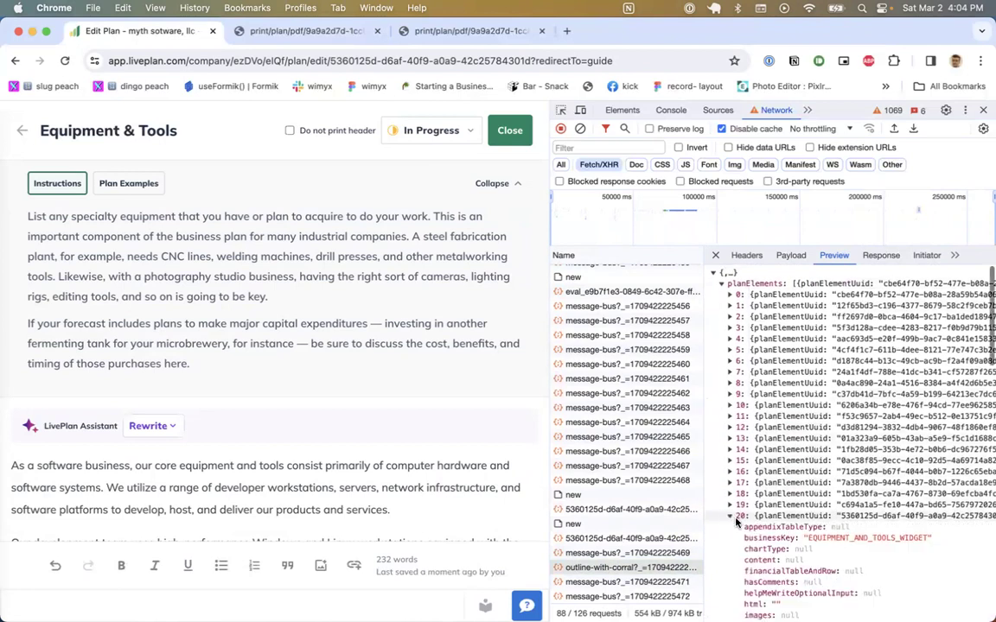
pyautogui.scroll(-2, 736, 522)
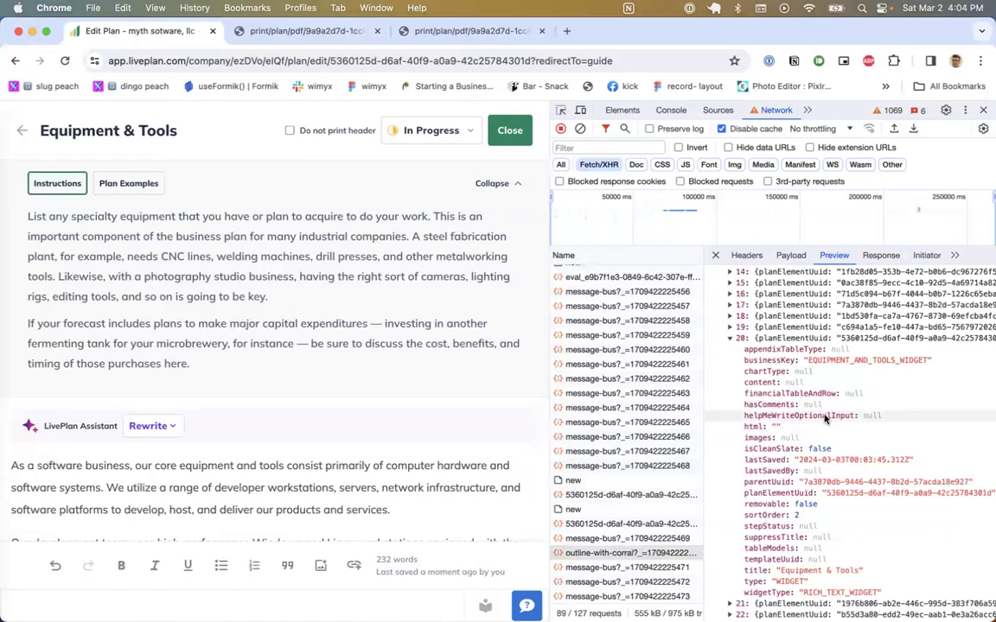
pyautogui.scroll(-2, 823, 418)
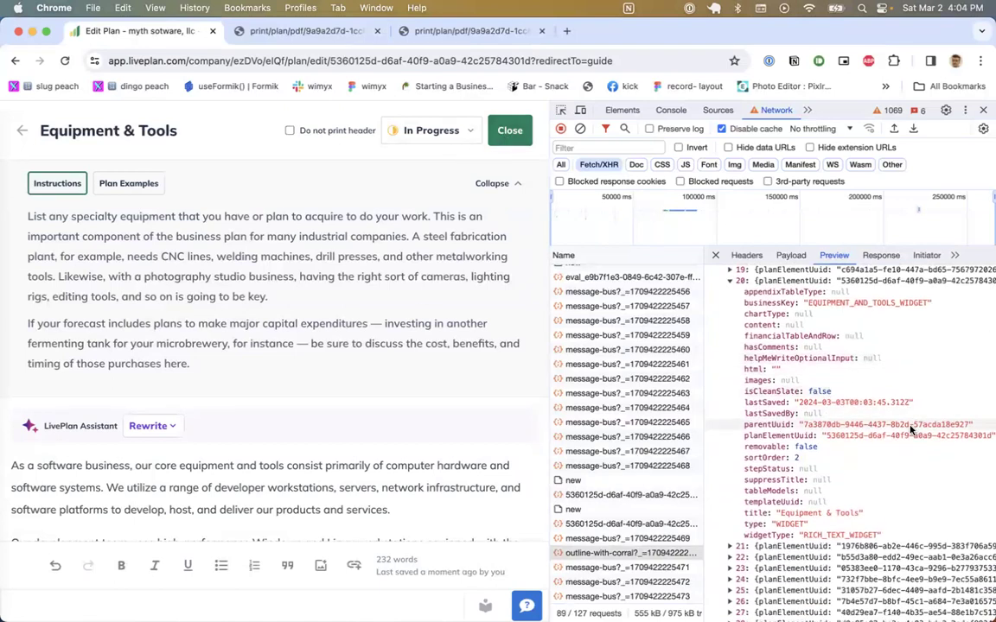
pyautogui.scroll(-15, 909, 428)
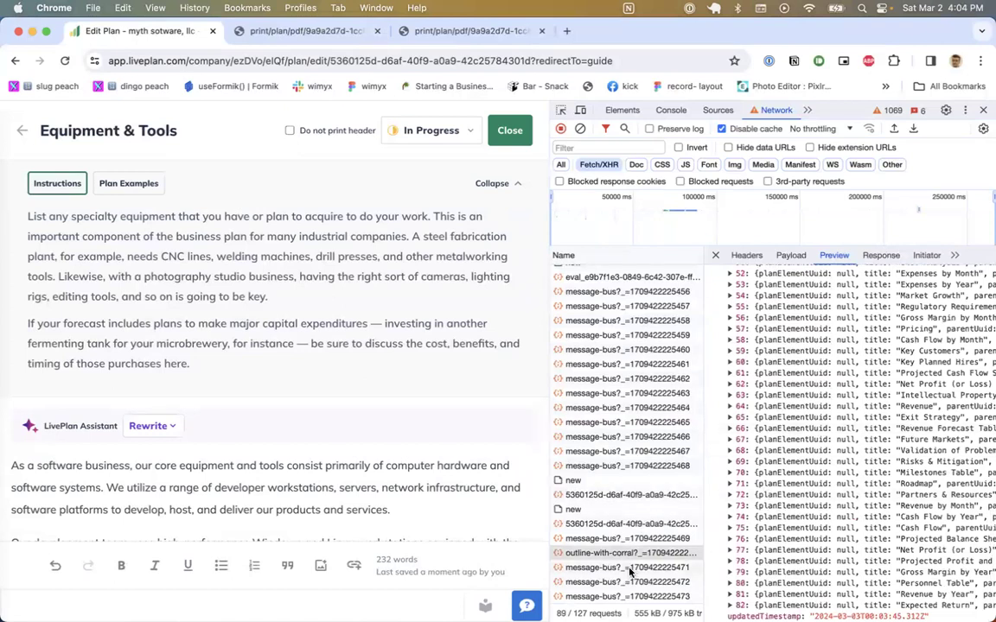
pyautogui.click(507, 132)
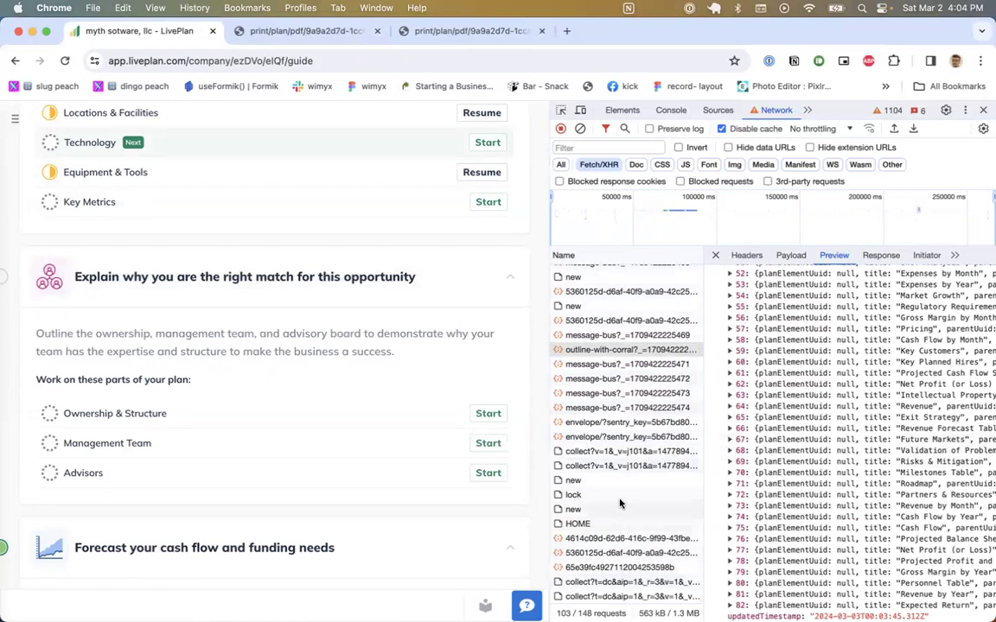
# Step: Inspect headers of the HOME, remote-event new, DELETE lock, analytics collect and Sentry envelope requests
pyautogui.click(604, 527)
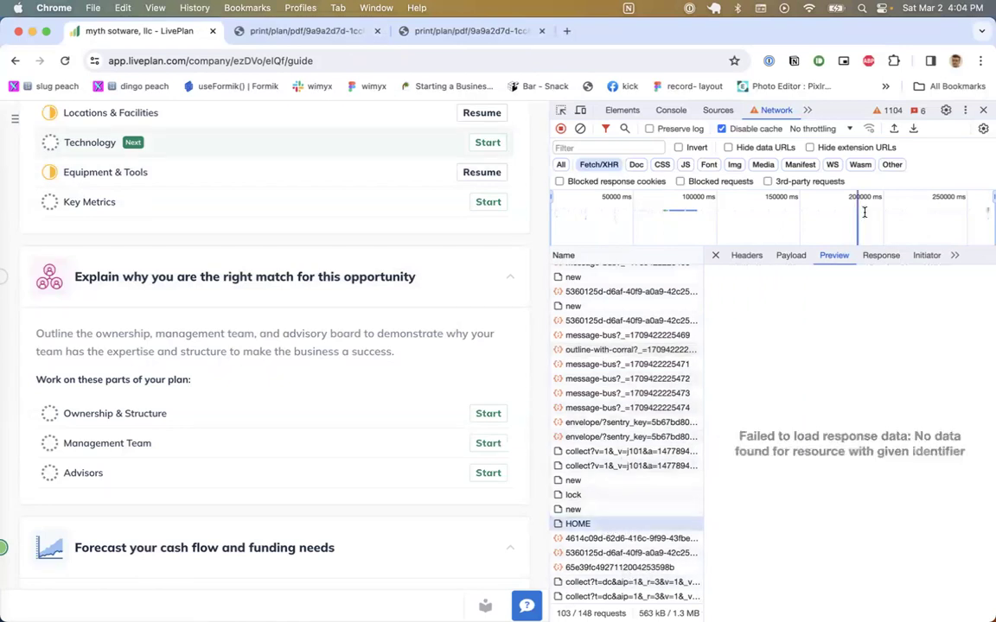
pyautogui.click(746, 255)
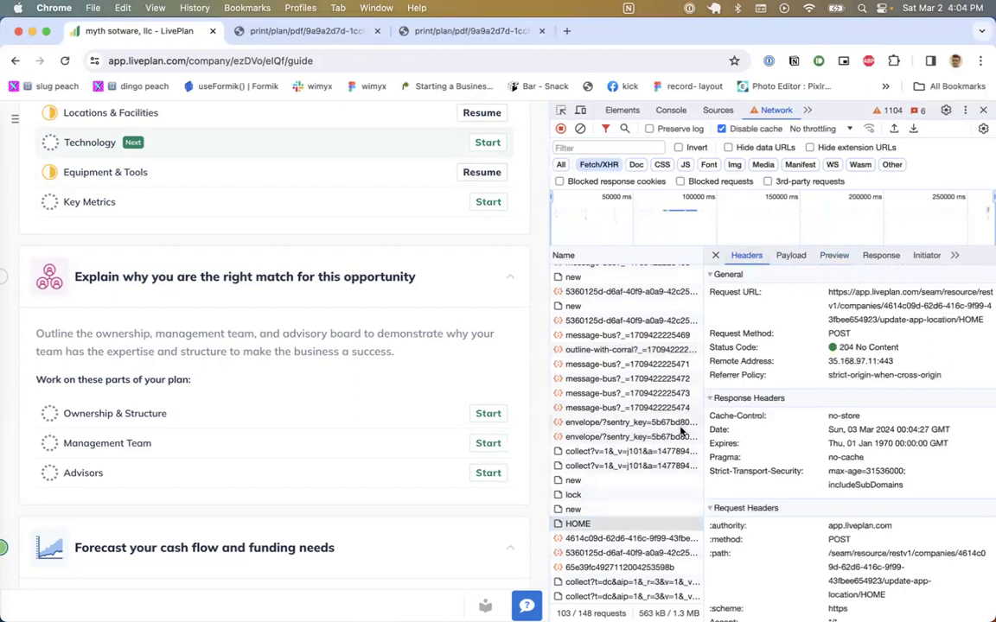
pyautogui.click(614, 509)
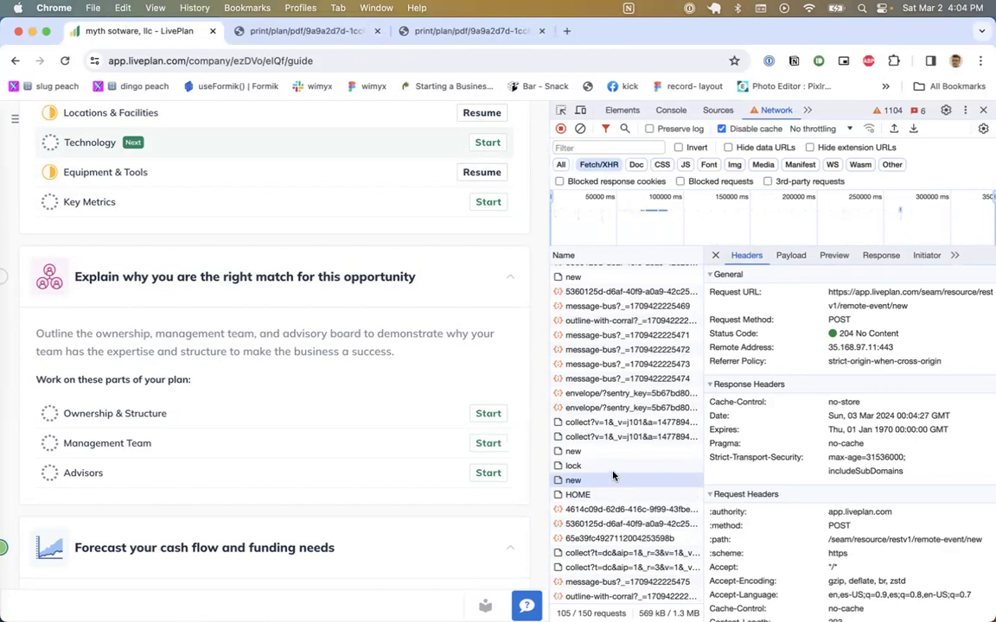
pyautogui.click(613, 472)
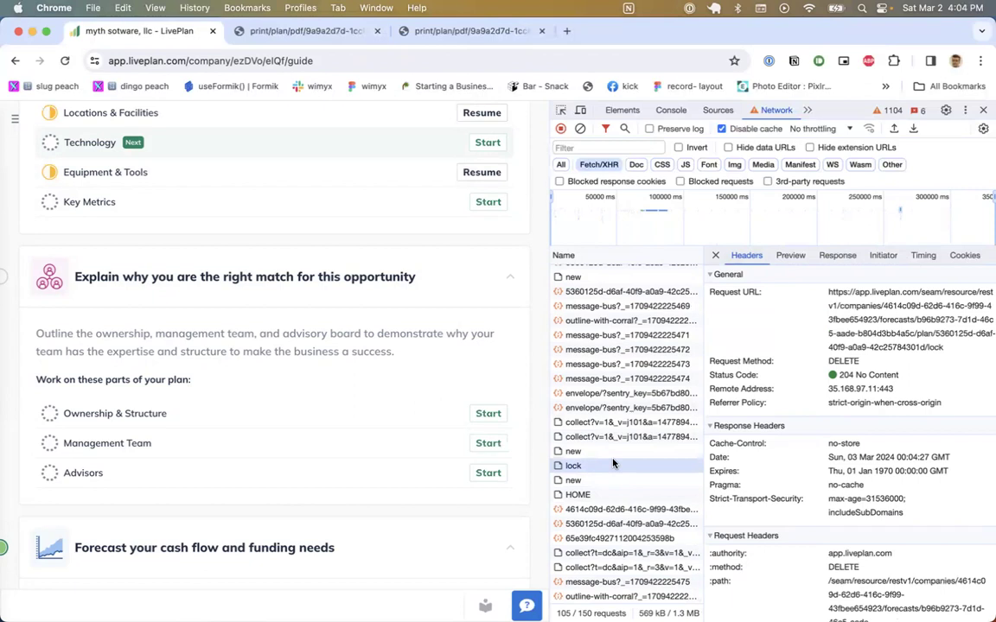
pyautogui.click(611, 437)
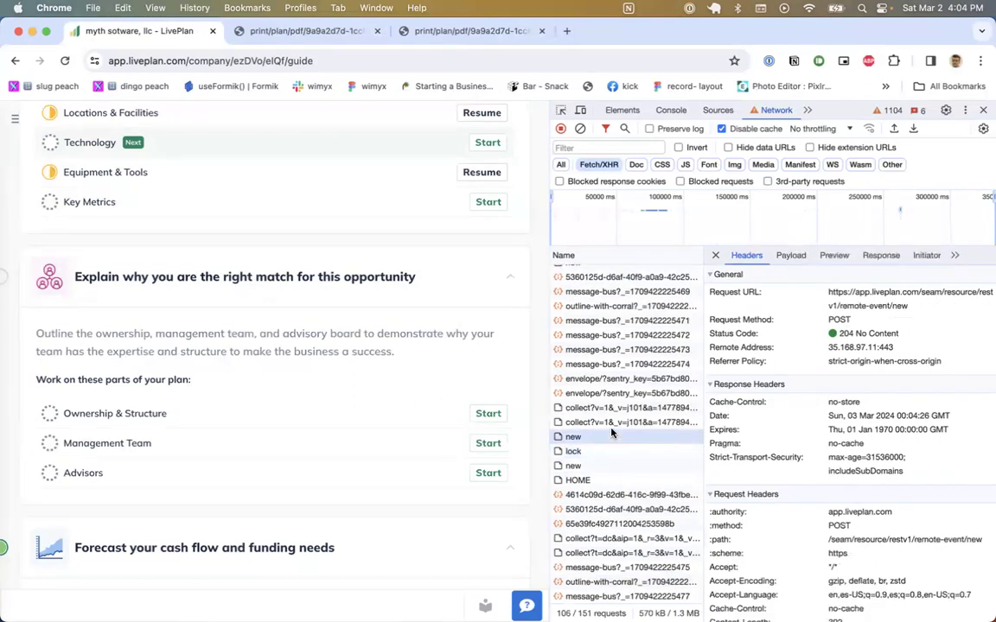
pyautogui.click(611, 422)
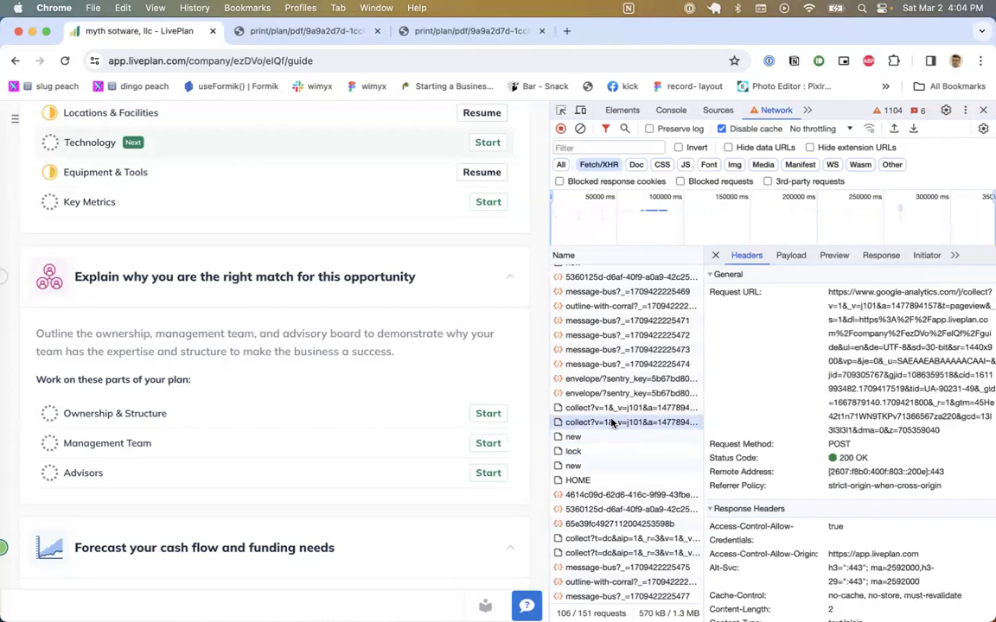
pyautogui.click(618, 392)
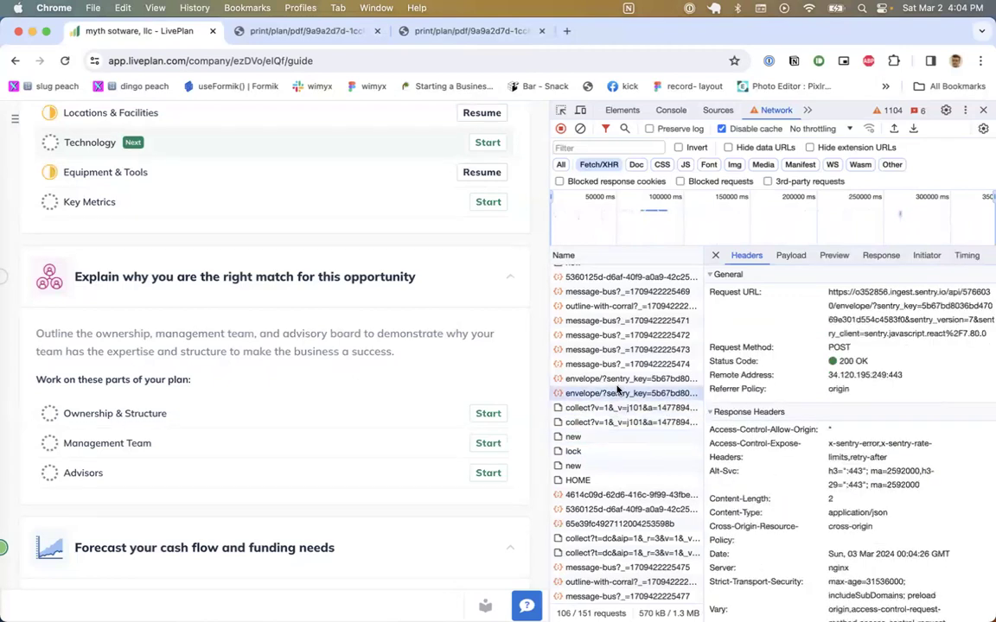
# Step: Inspect the outline-with-corral GET and section-saving PUT requests, then close the developer tools
pyautogui.scroll(5, 618, 391)
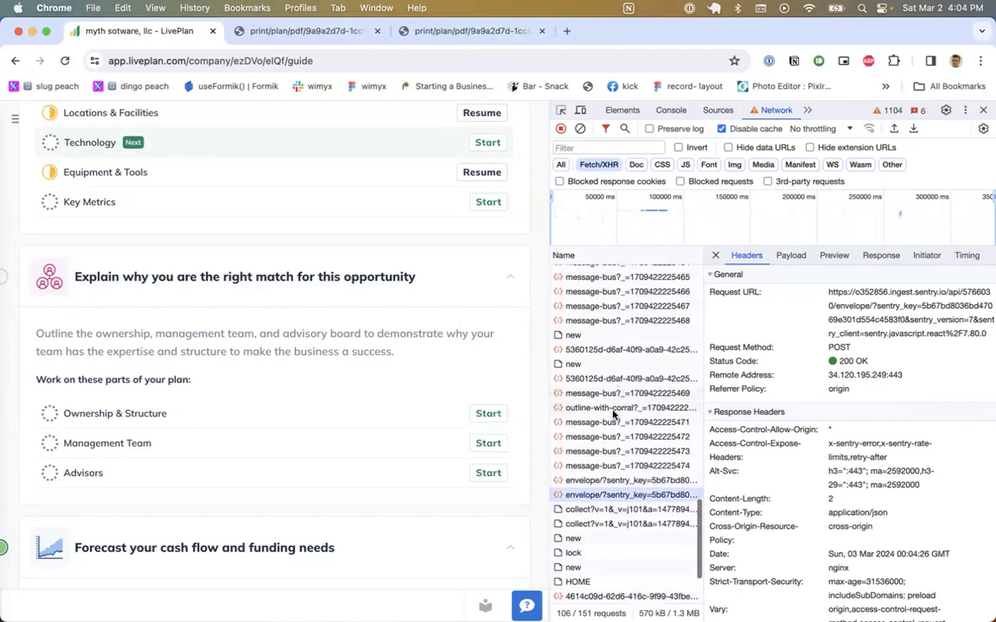
pyautogui.click(610, 408)
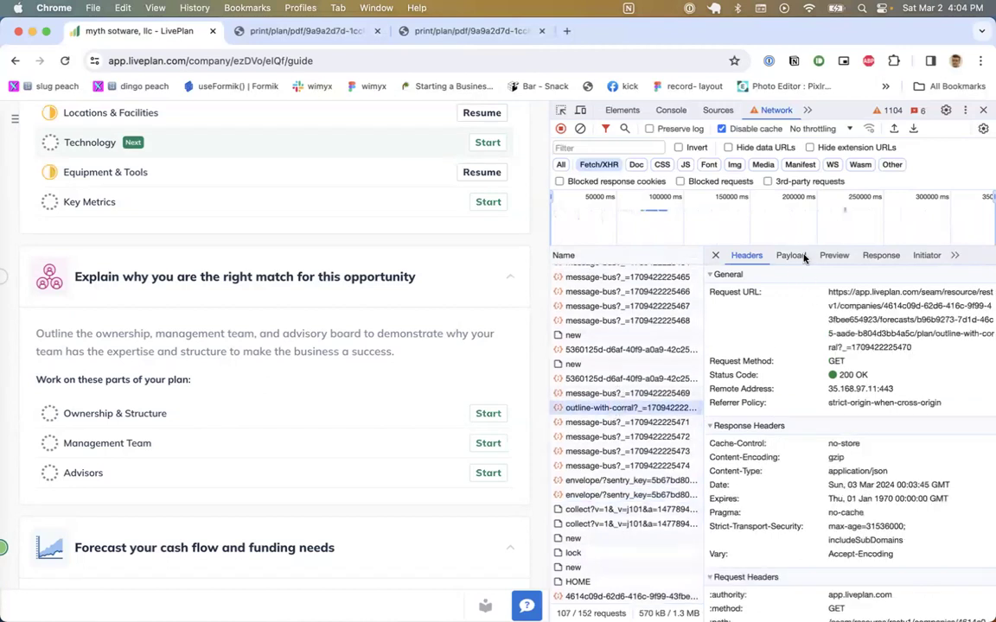
pyautogui.click(593, 379)
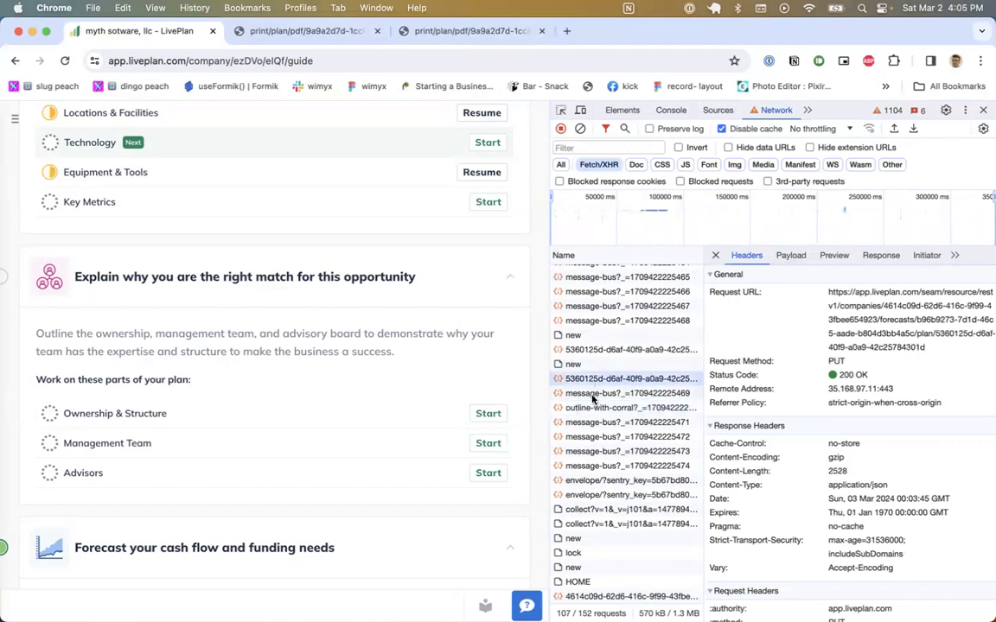
pyautogui.click(593, 408)
pyautogui.scroll(-5, 607, 415)
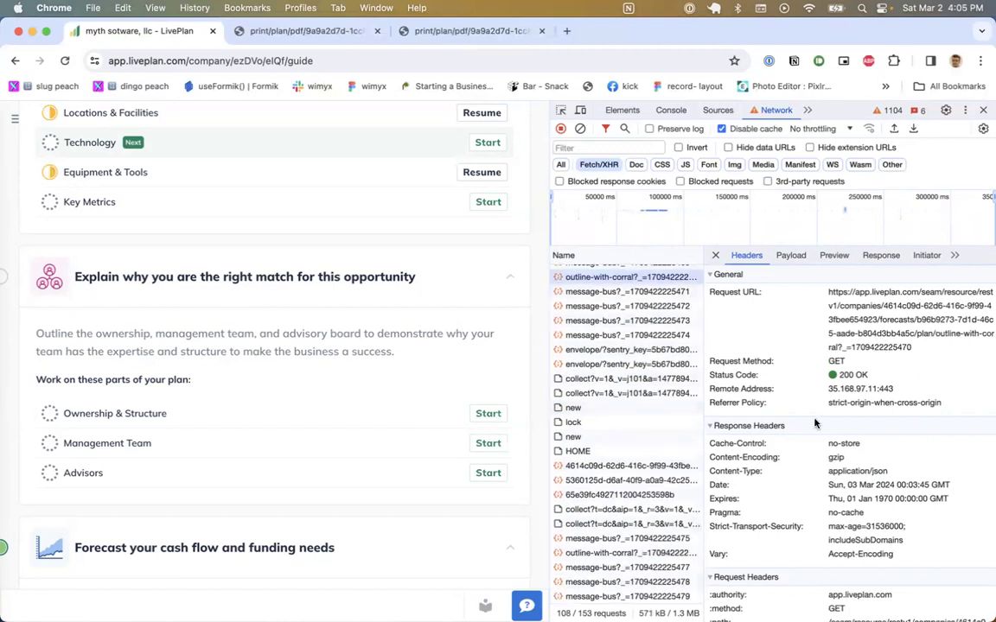
pyautogui.scroll(-10, 813, 435)
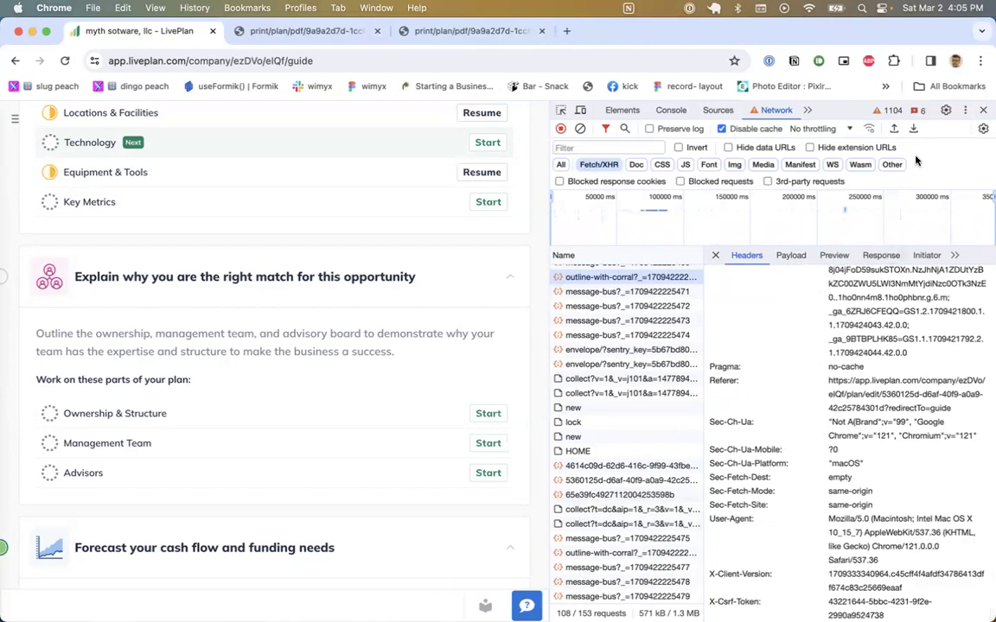
pyautogui.click(981, 109)
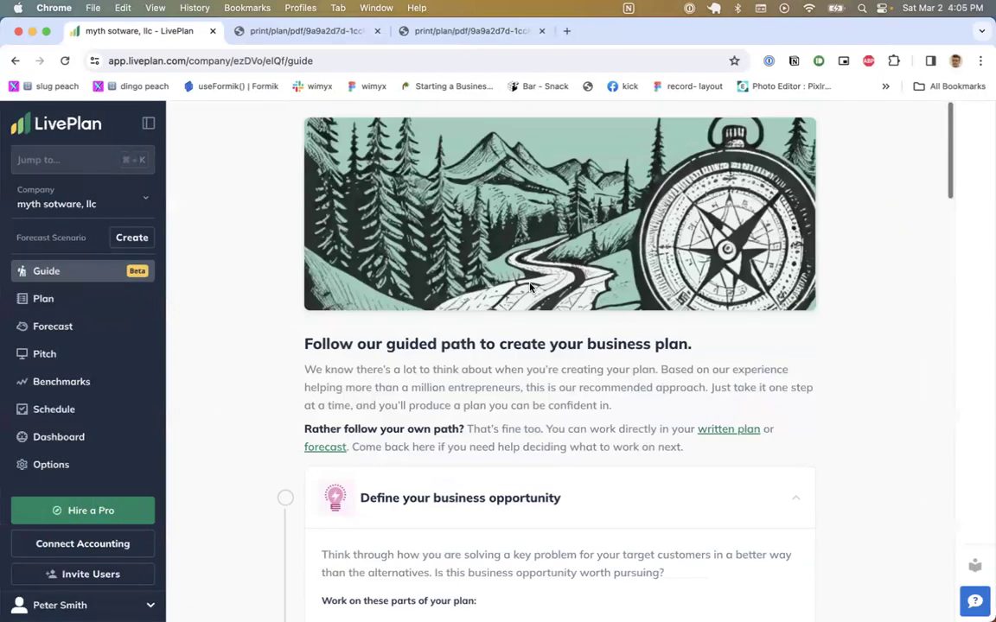
# Step: Scroll down the Guide and show the Hire a Pro professional services menu
pyautogui.scroll(-20, 530, 287)
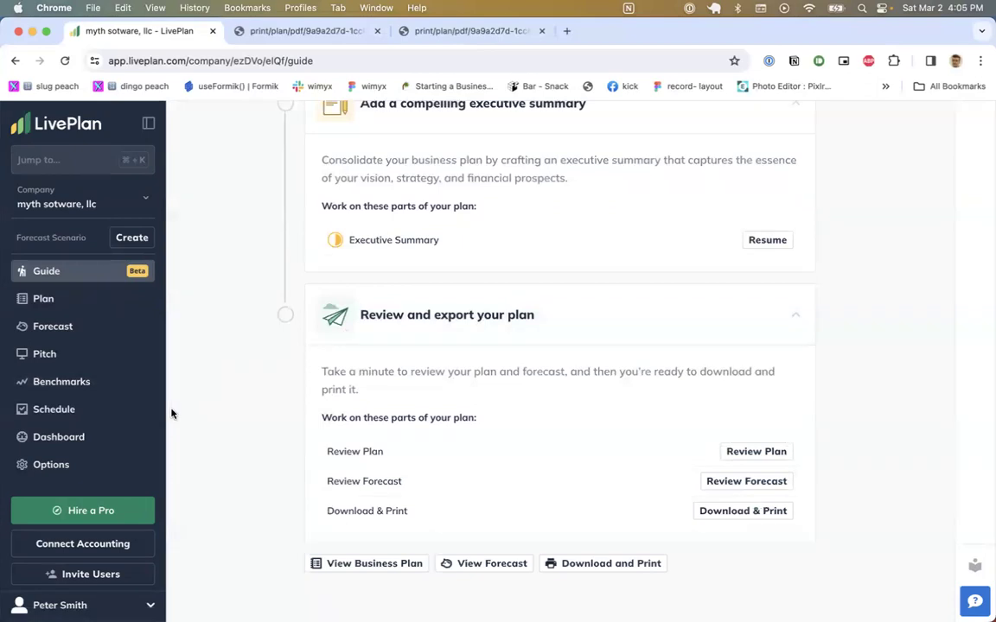
pyautogui.click(104, 510)
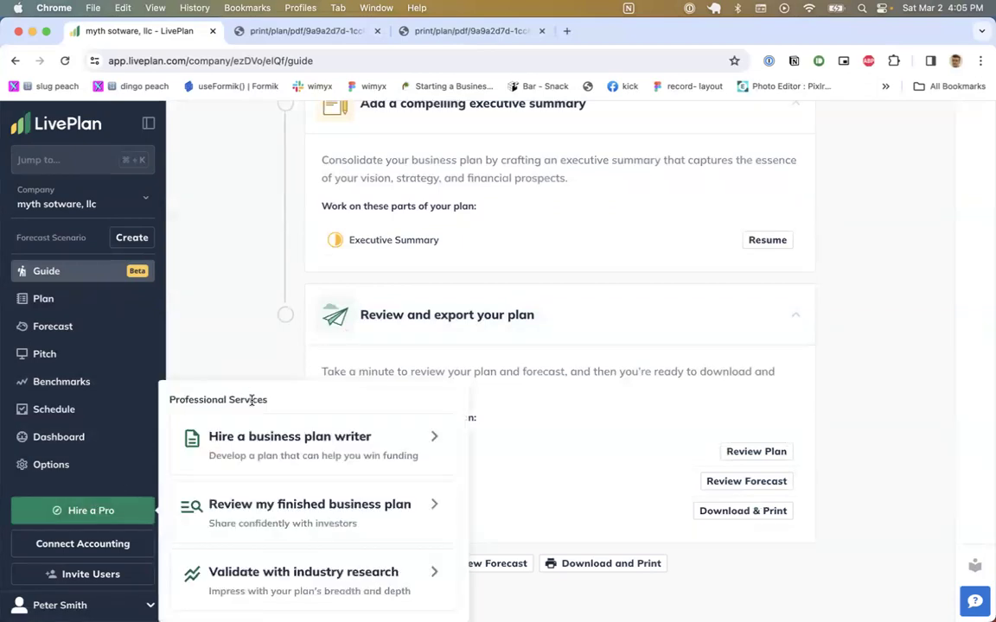
# Step: Open the business plan writer service page and scroll down to its FAQ
pyautogui.click(274, 455)
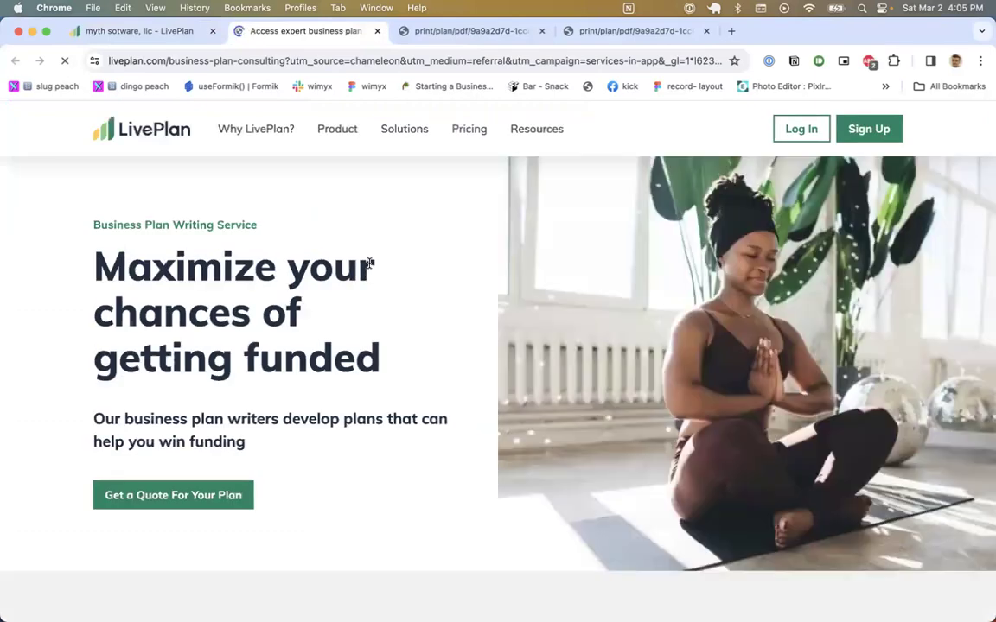
pyautogui.scroll(-3, 230, 494)
pyautogui.scroll(-15, 230, 494)
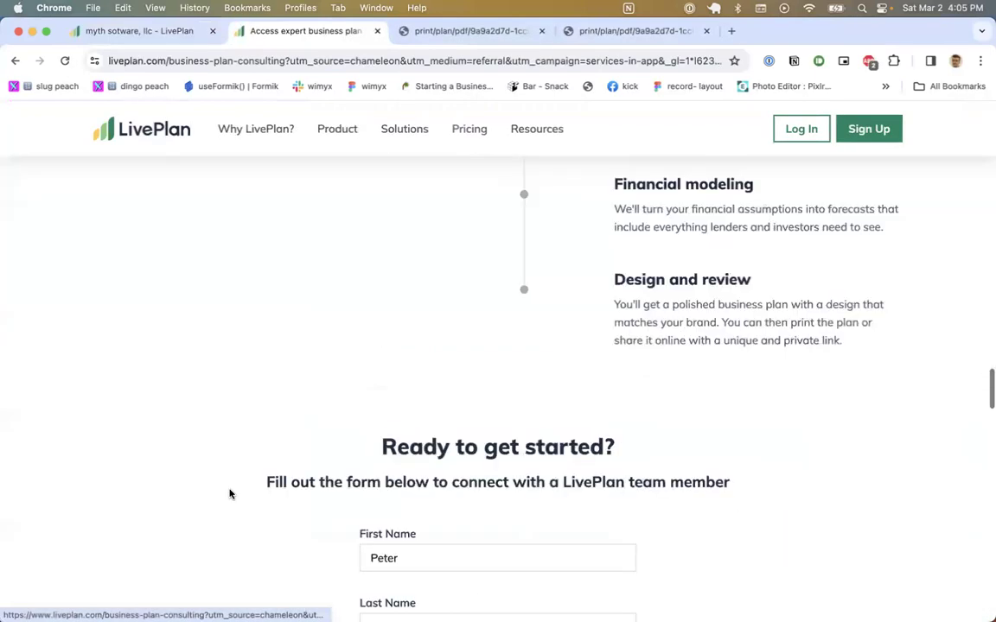
pyautogui.scroll(-5, 350, 413)
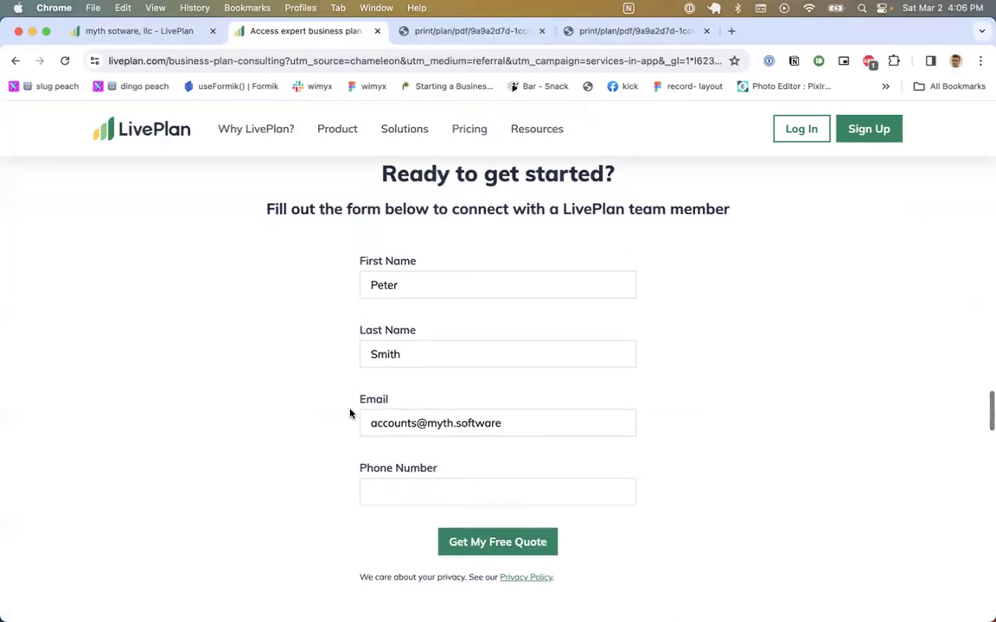
pyautogui.scroll(-4, 350, 413)
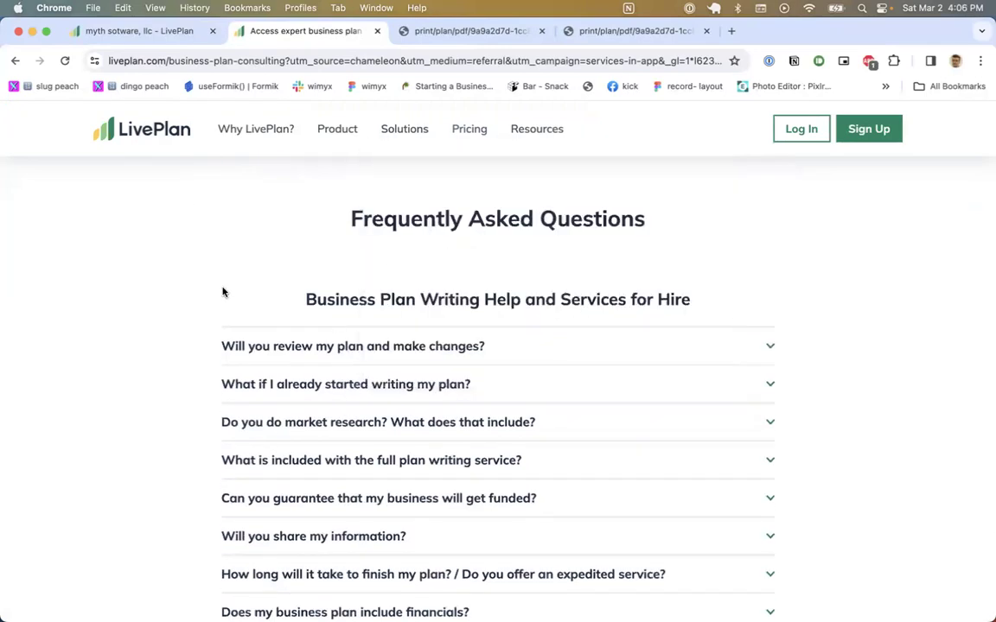
pyautogui.scroll(-5, 225, 290)
pyautogui.scroll(-2, 229, 287)
# Step: Expand the FAQ answers on service cost, a la carte services and who writes the plan
pyautogui.click(338, 321)
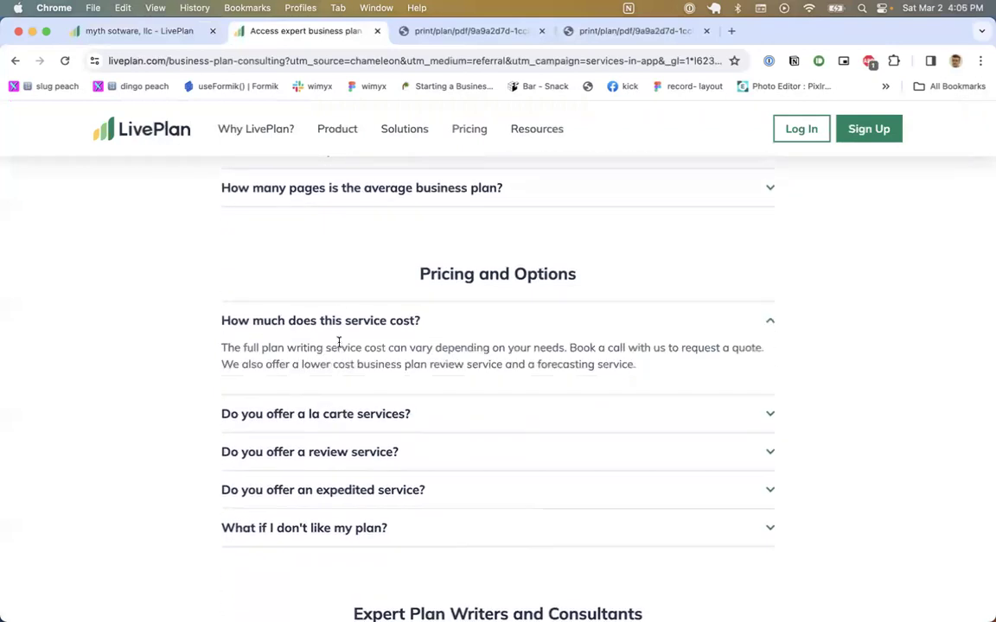
pyautogui.scroll(-1, 339, 321)
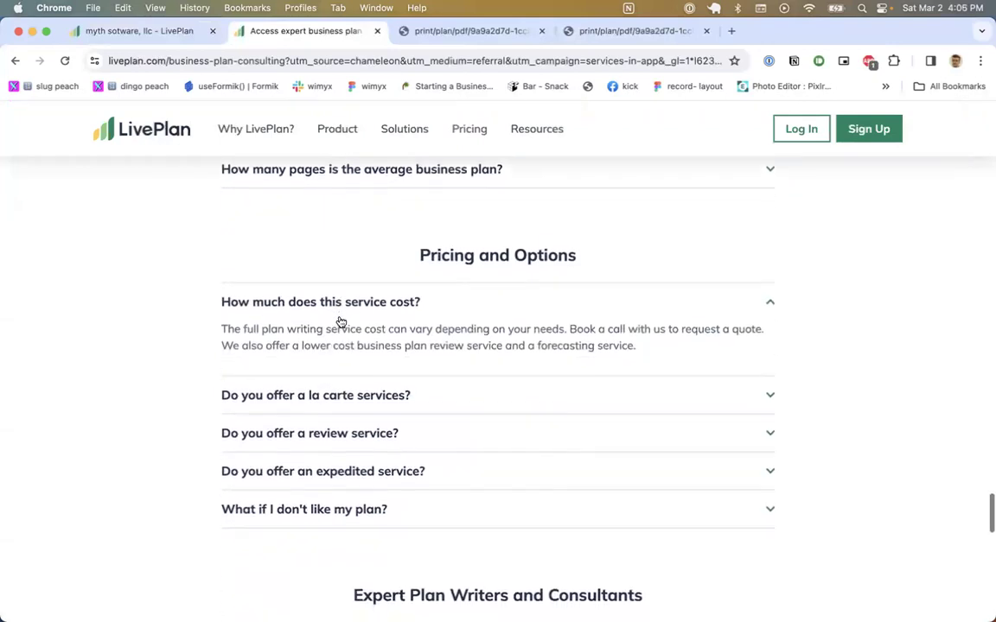
pyautogui.scroll(-1, 338, 317)
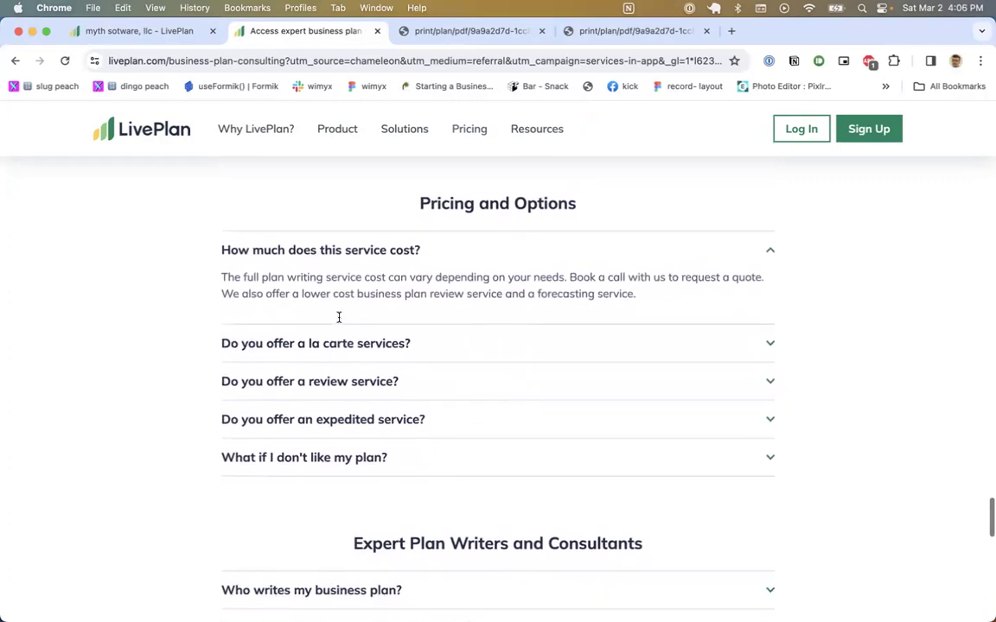
pyautogui.click(339, 320)
pyautogui.scroll(-4, 339, 322)
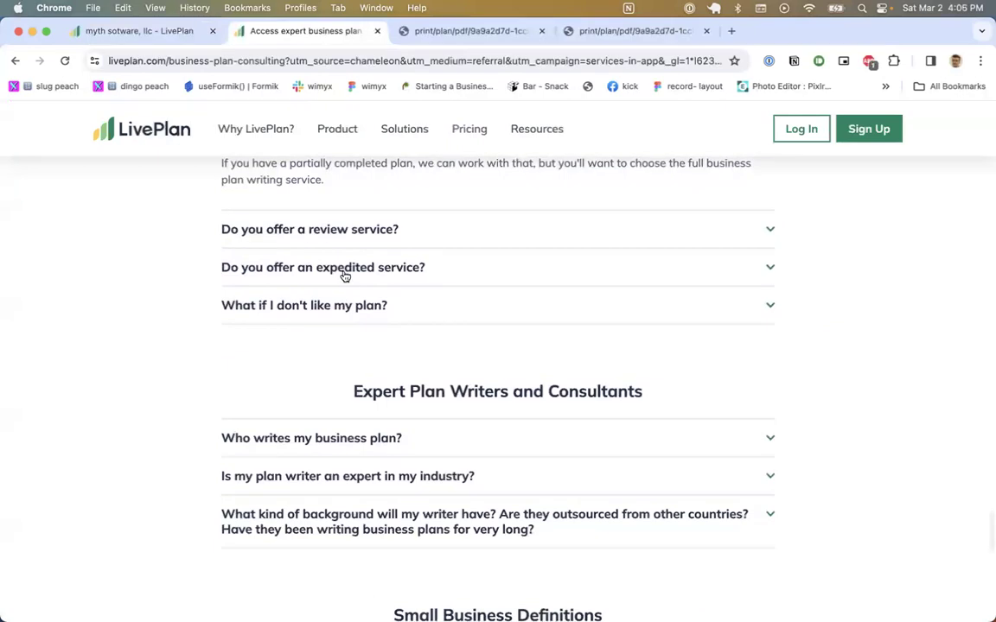
pyautogui.click(371, 437)
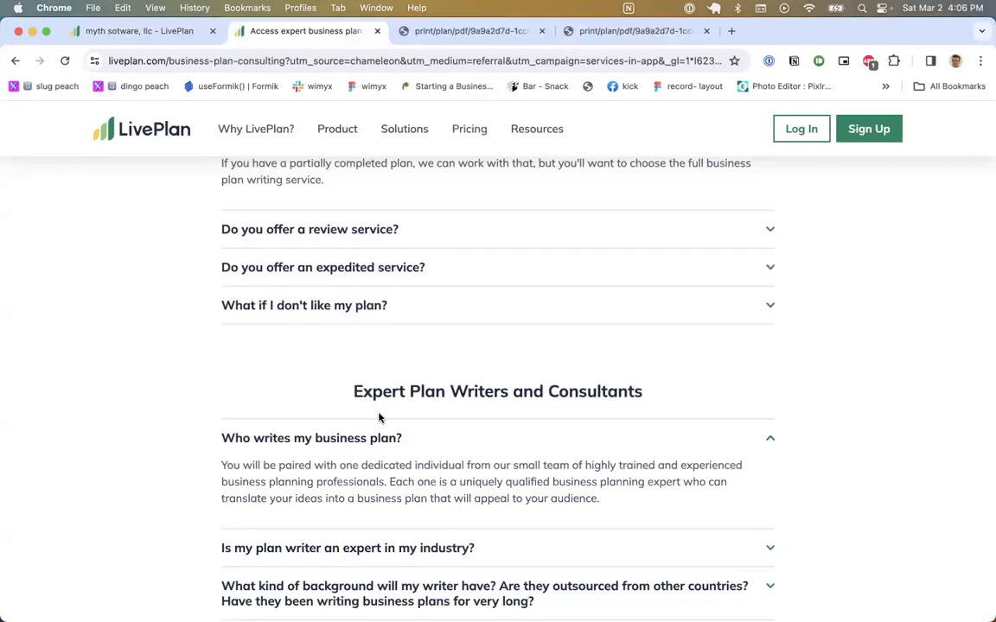
# Step: Select the plan-writer answer, expand the industry expertise answer, and return to the LivePlan guide
pyautogui.scroll(-1, 379, 419)
pyautogui.tripleClick(378, 424)
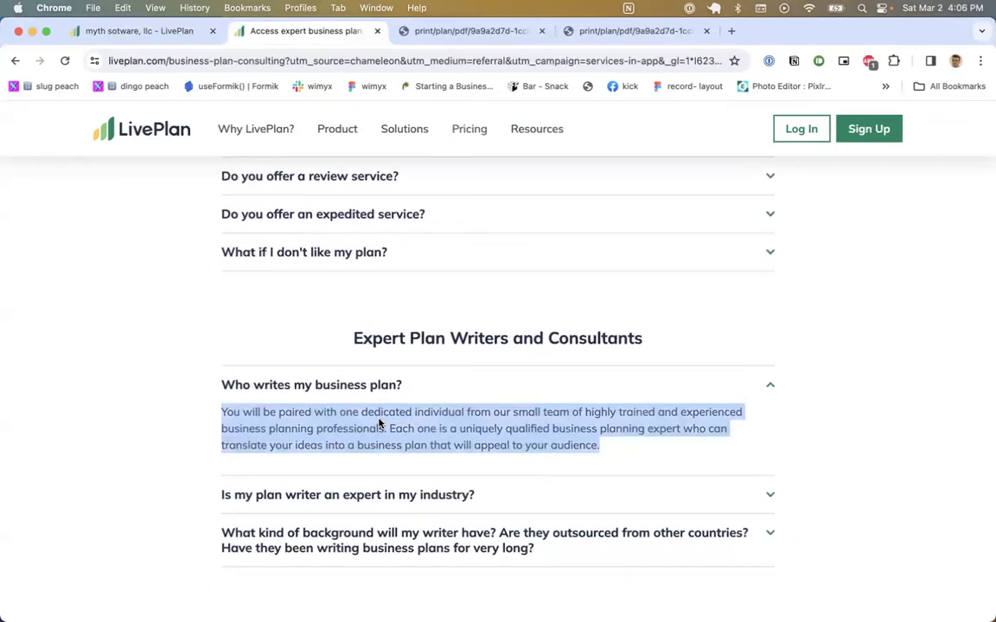
pyautogui.click(497, 406)
pyautogui.tripleClick(497, 406)
pyautogui.click(474, 507)
pyautogui.scroll(-2, 475, 506)
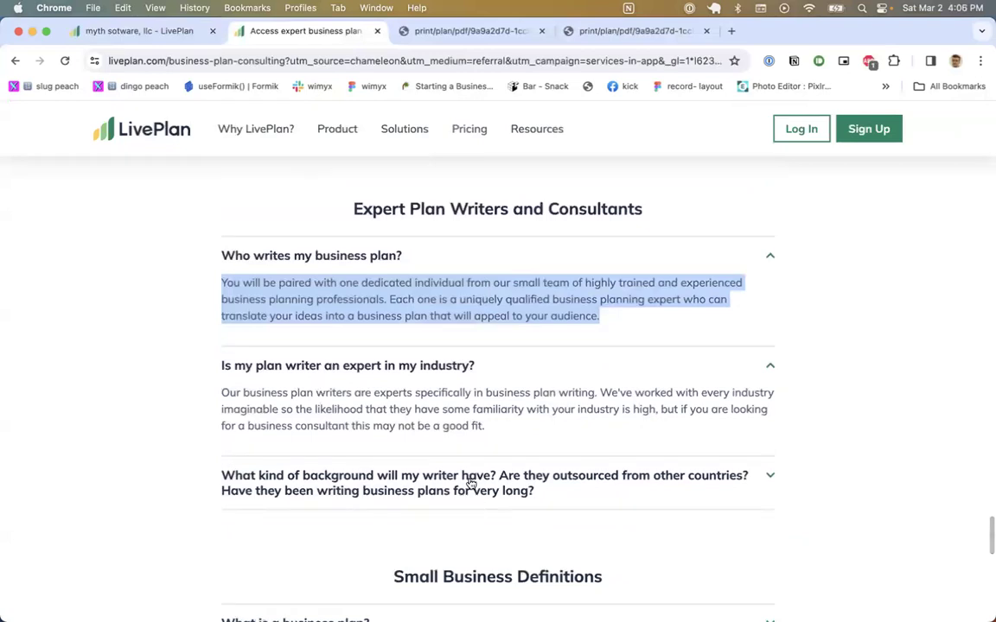
pyautogui.scroll(-5, 468, 477)
pyautogui.scroll(-10, 471, 484)
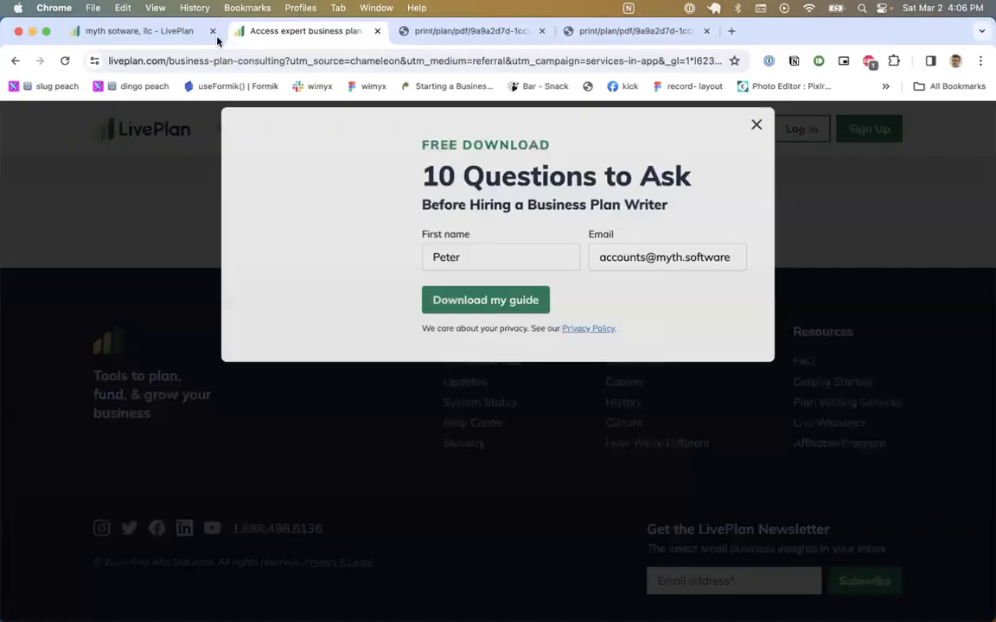
pyautogui.click(138, 30)
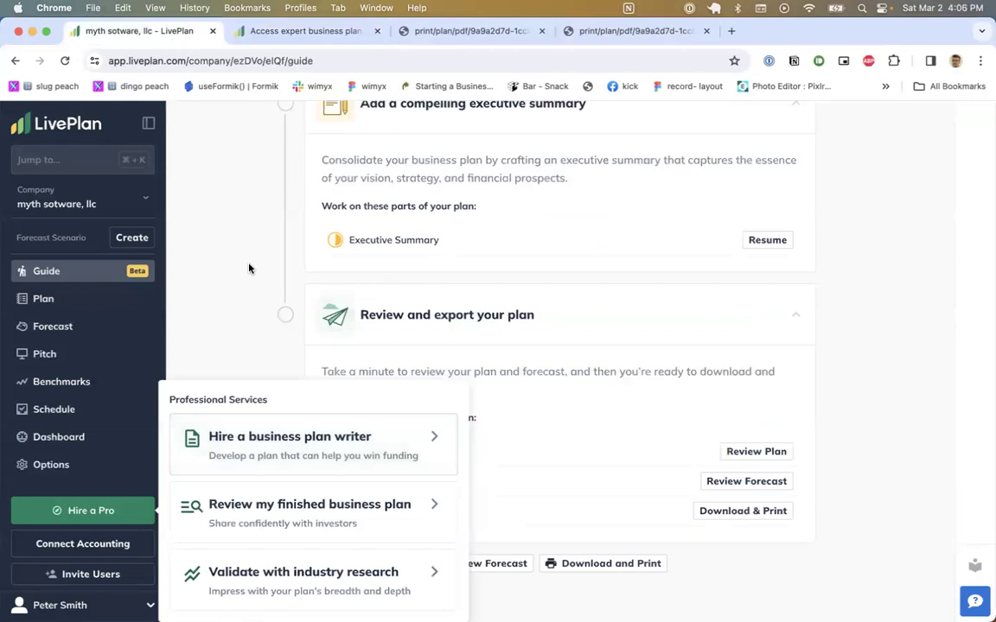
# Step: Browse the Business Plan Review Service page, then return to the LivePlan guide
pyautogui.click(258, 511)
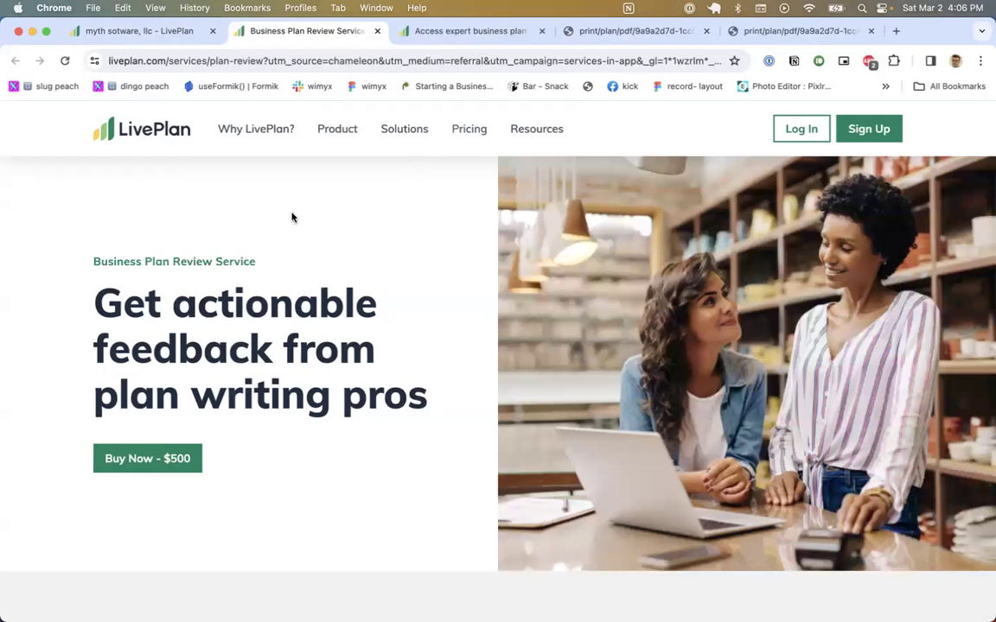
pyautogui.scroll(-3, 259, 186)
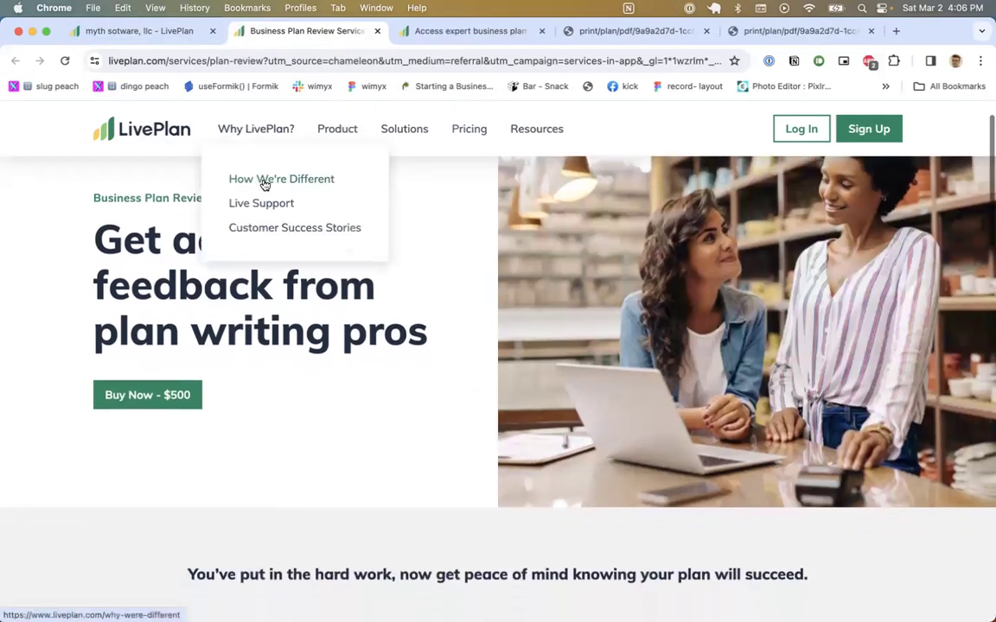
pyautogui.scroll(-1, 245, 351)
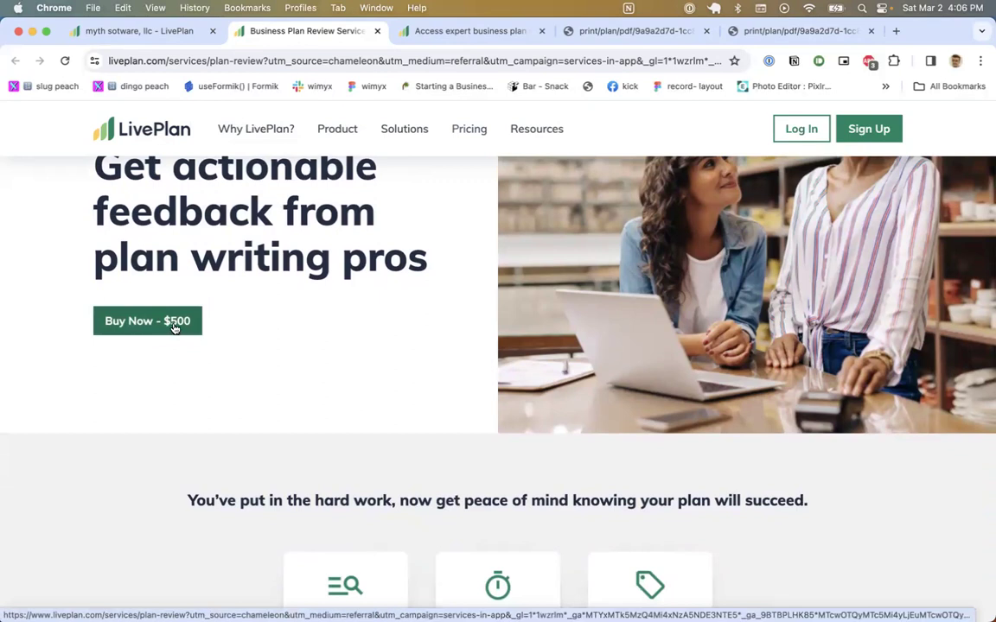
pyautogui.scroll(1, 167, 299)
pyautogui.scroll(3, 167, 299)
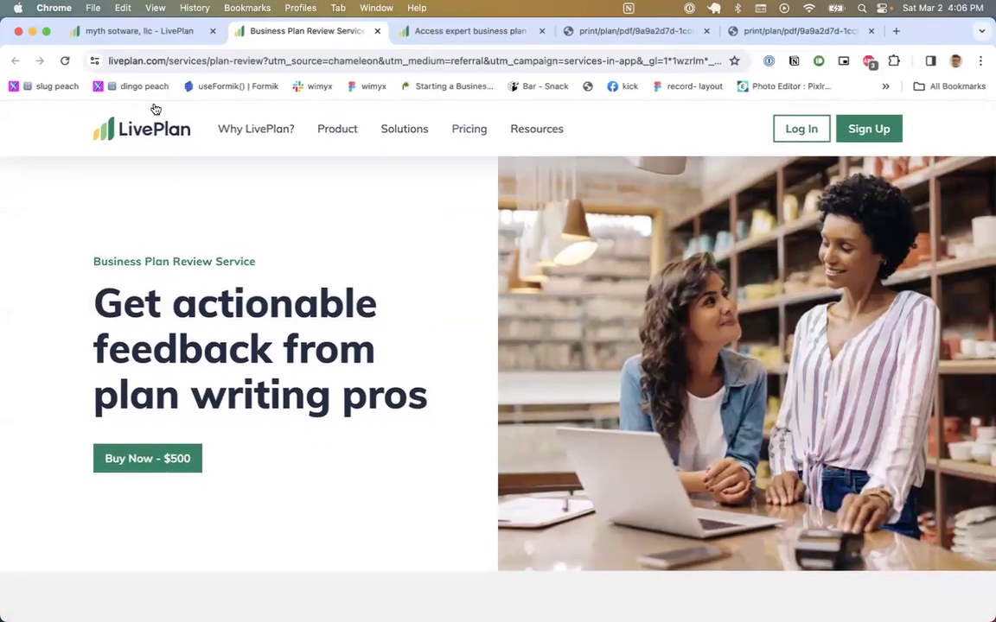
pyautogui.click(163, 32)
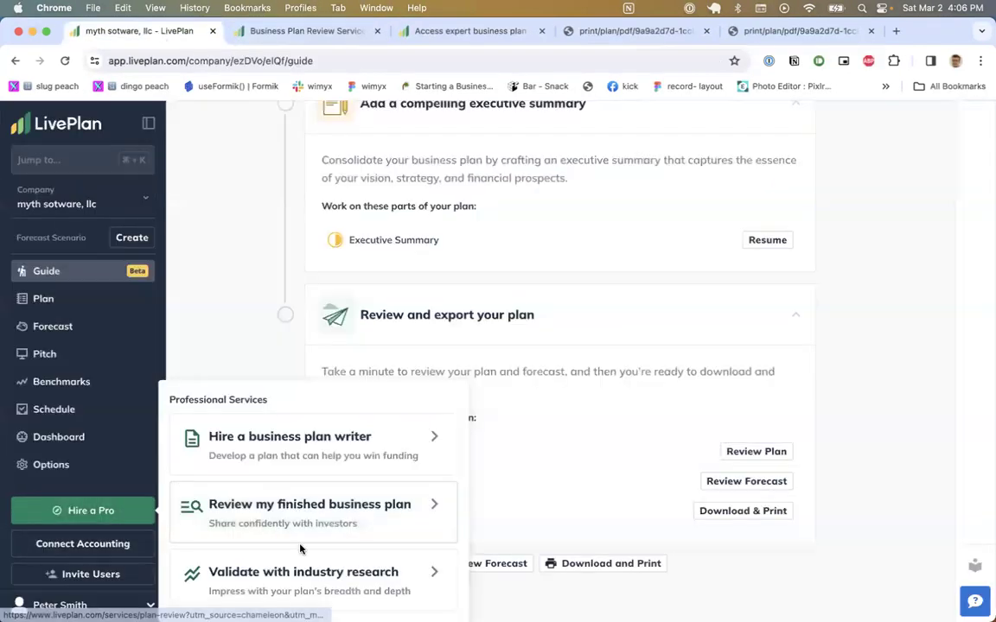
# Step: Open the Industry & Market Research Service page, jump to its contact form, then return to the guide
pyautogui.click(304, 571)
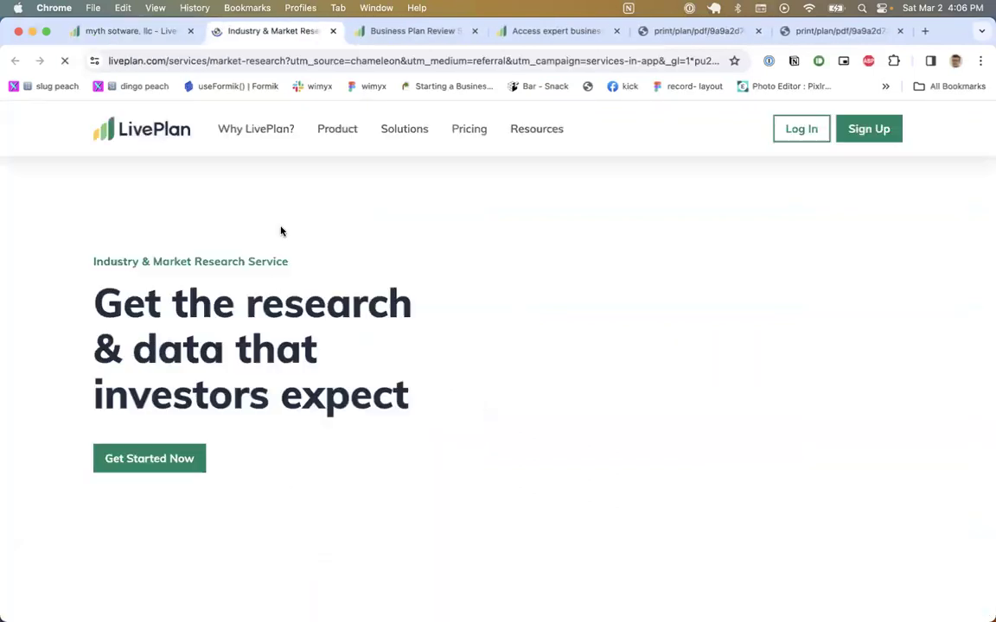
pyautogui.scroll(-3, 249, 323)
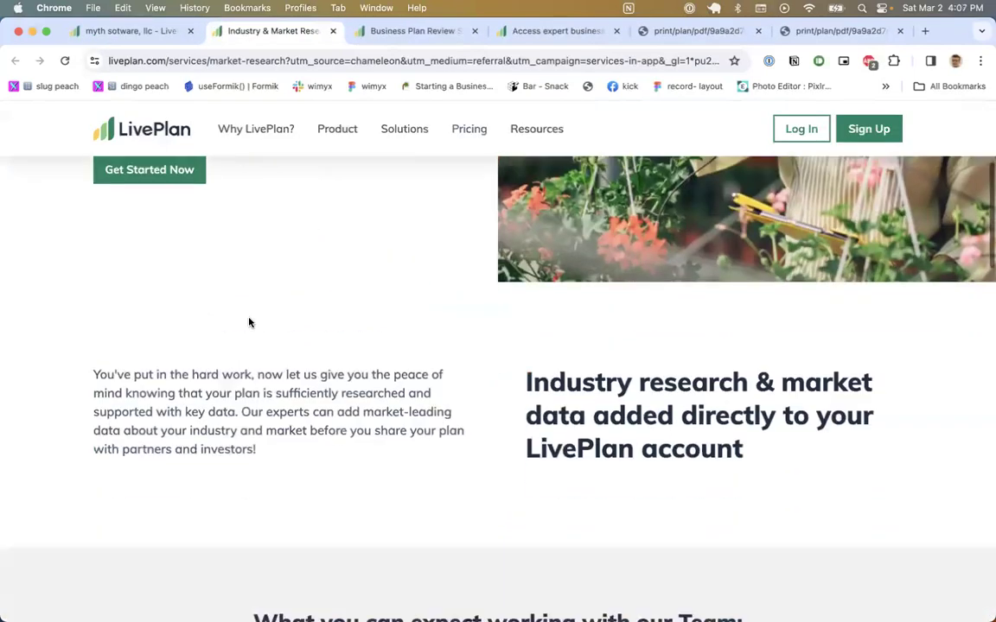
pyautogui.click(182, 172)
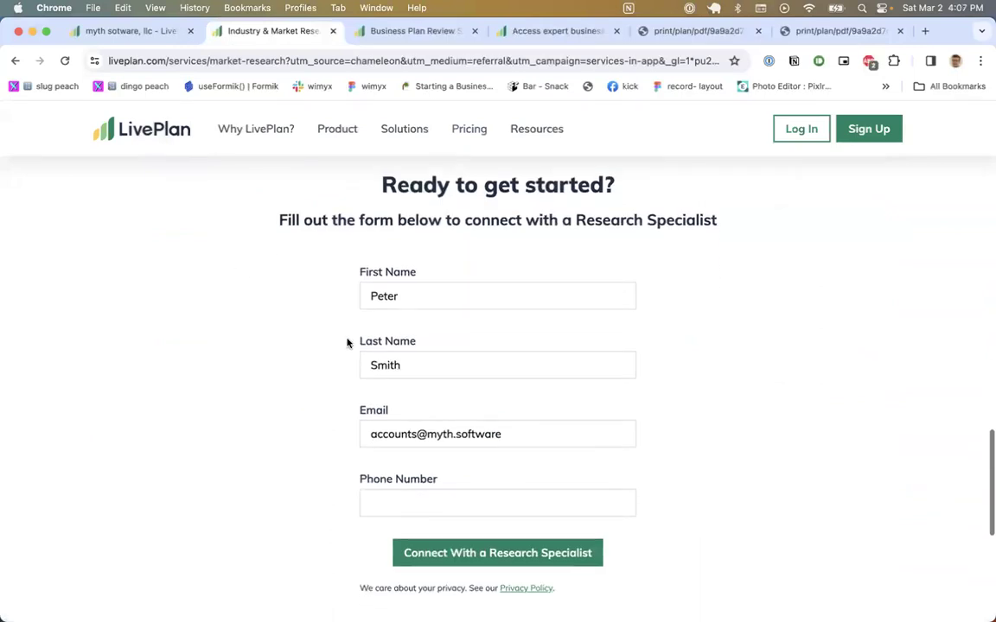
pyautogui.click(147, 33)
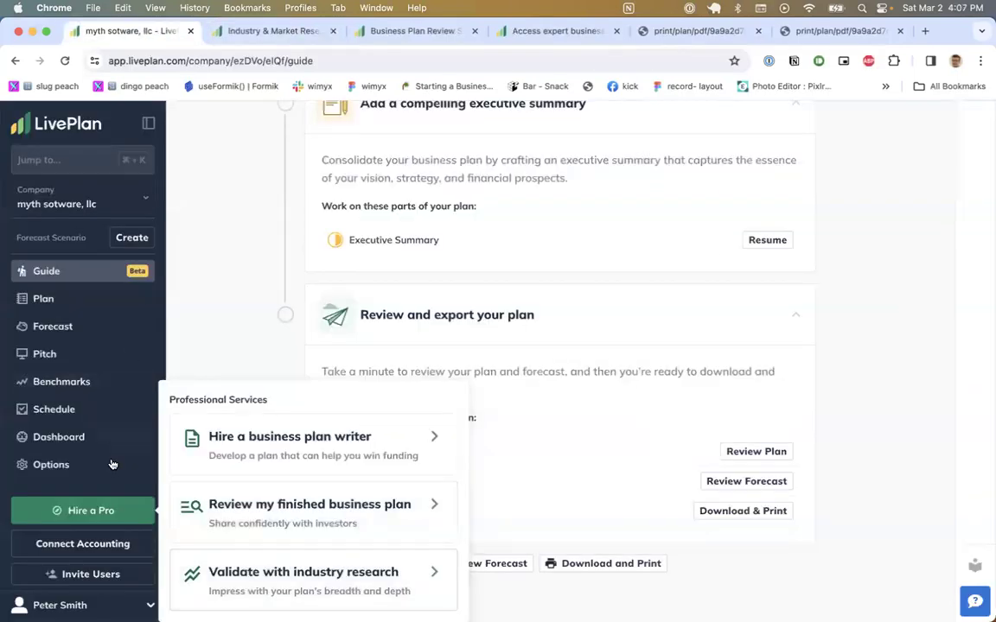
# Step: Open the Business Plan Review Service page and jump to its $500 order form
pyautogui.click(273, 503)
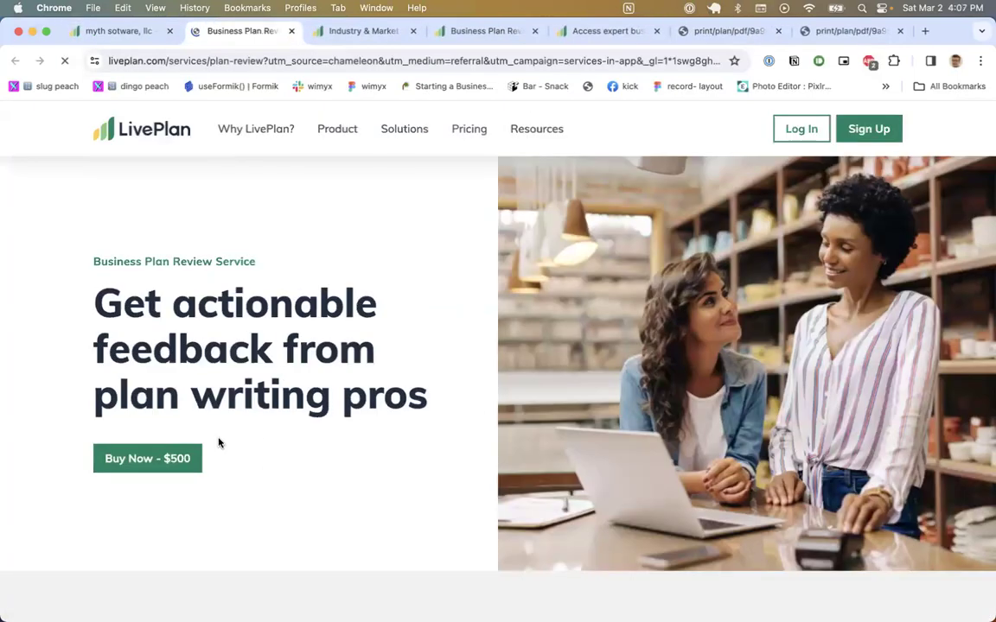
pyautogui.scroll(-1, 186, 465)
pyautogui.click(189, 437)
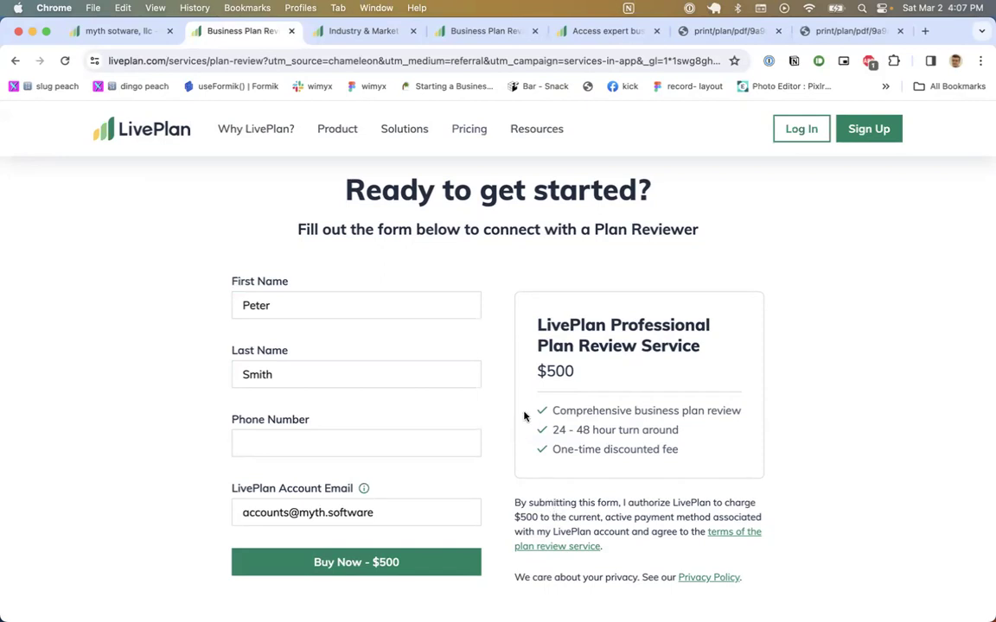
pyautogui.scroll(-1, 451, 443)
# Step: Check the order form's account email, Last Name and Phone Number fields, then return to the guide
pyautogui.moveTo(358, 464)
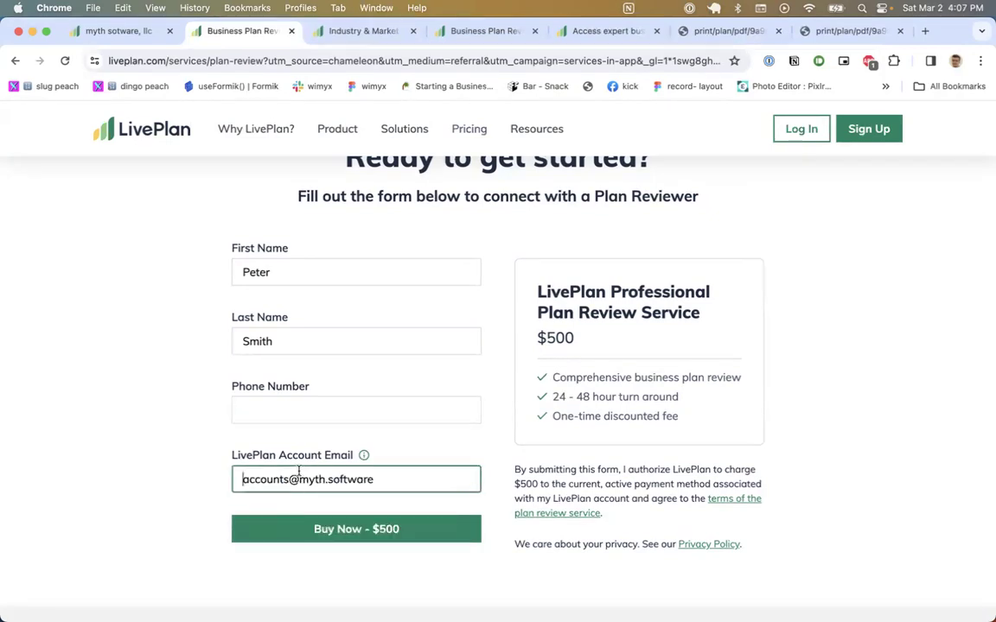
pyautogui.tripleClick(299, 471)
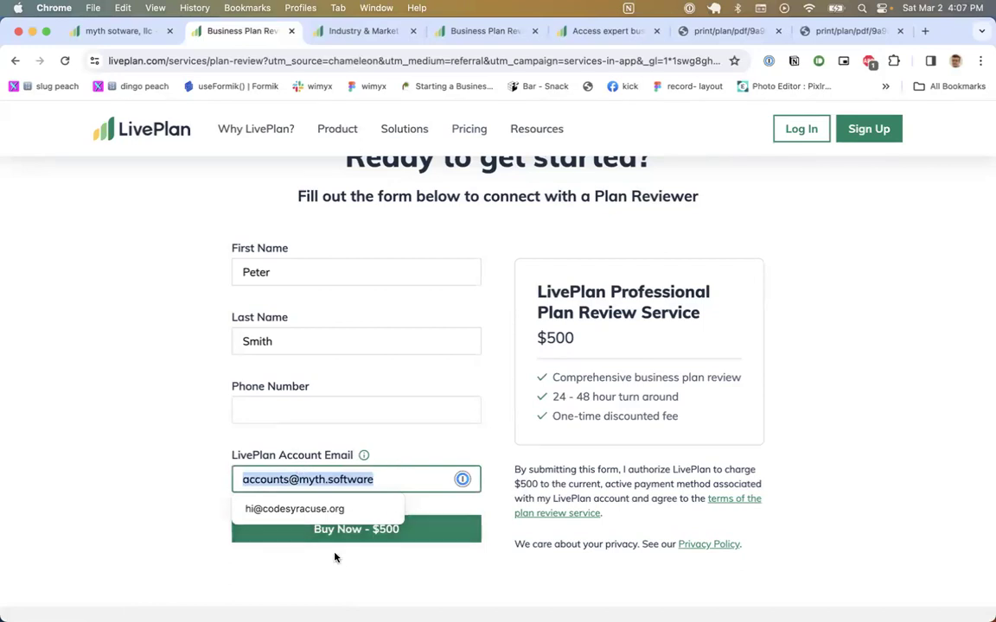
pyautogui.click(302, 553)
pyautogui.click(282, 485)
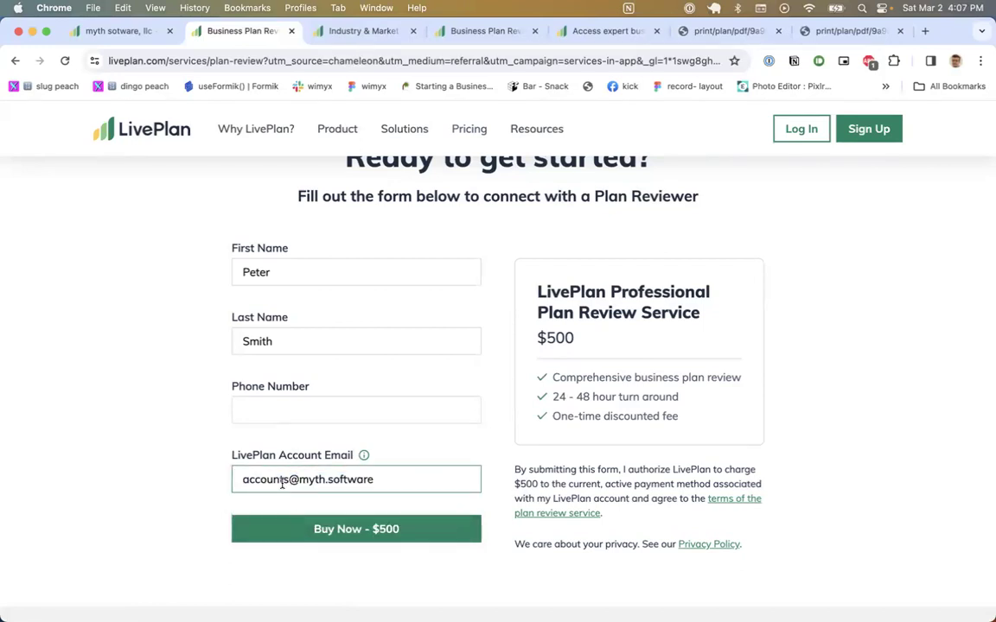
pyautogui.scroll(-2, 282, 485)
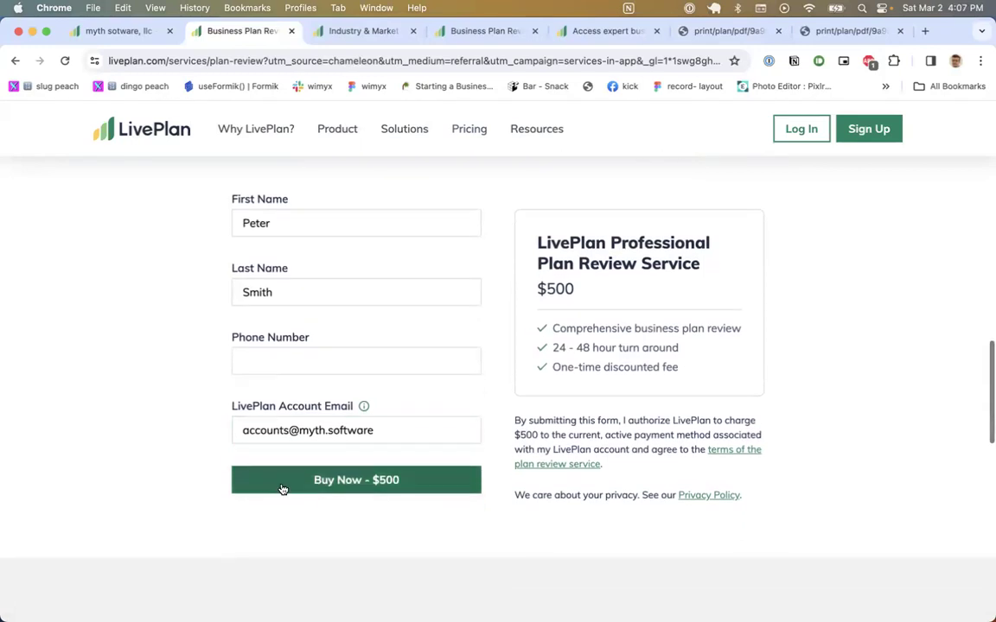
pyautogui.click(468, 461)
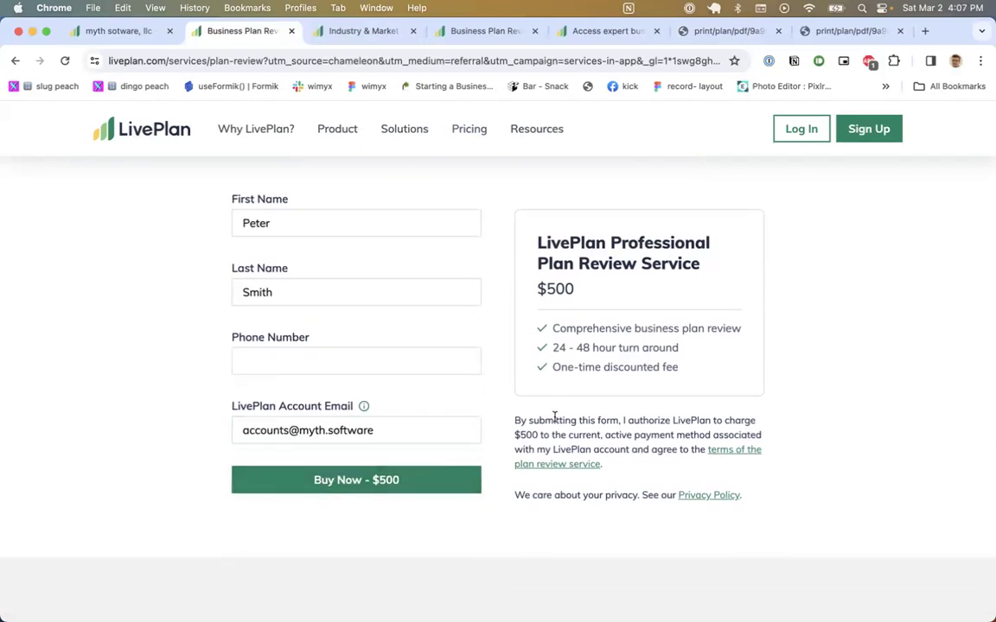
pyautogui.click(374, 288)
pyautogui.scroll(-1, 328, 293)
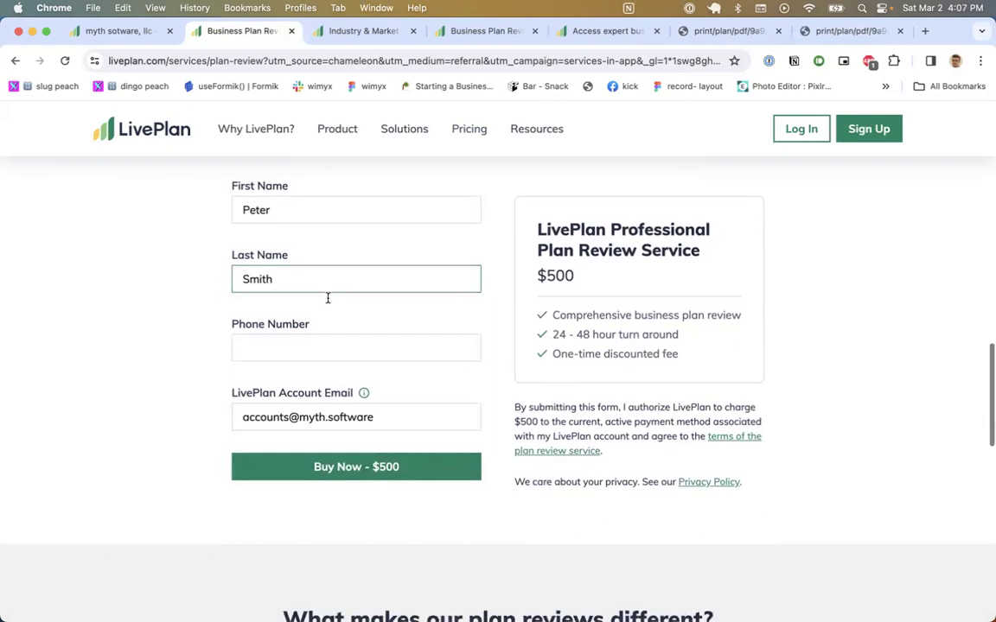
pyautogui.press('Tab')
pyautogui.scroll(-5, 327, 295)
pyautogui.scroll(-2, 327, 295)
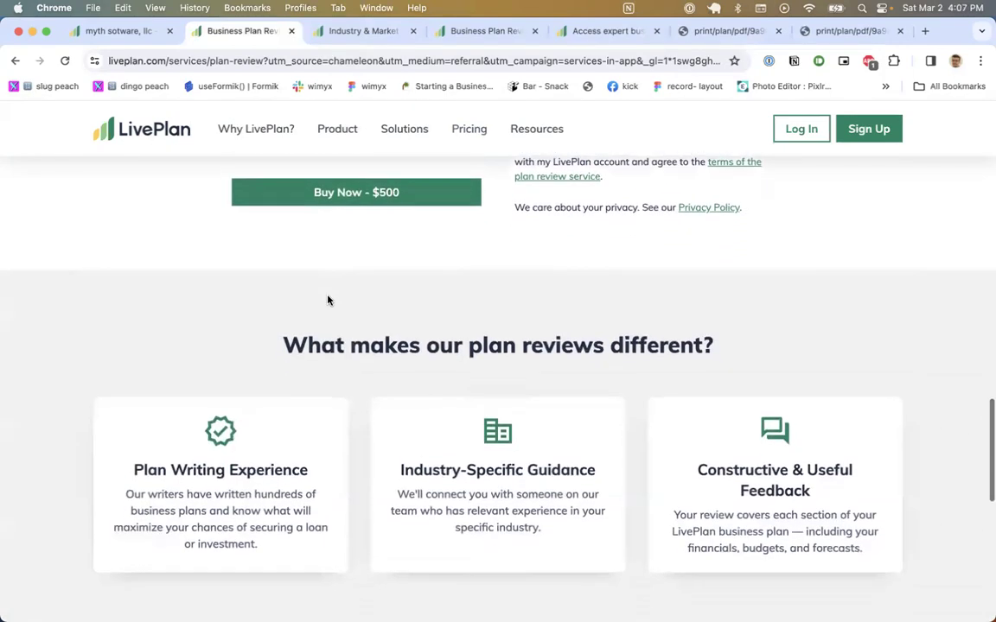
pyautogui.click(122, 33)
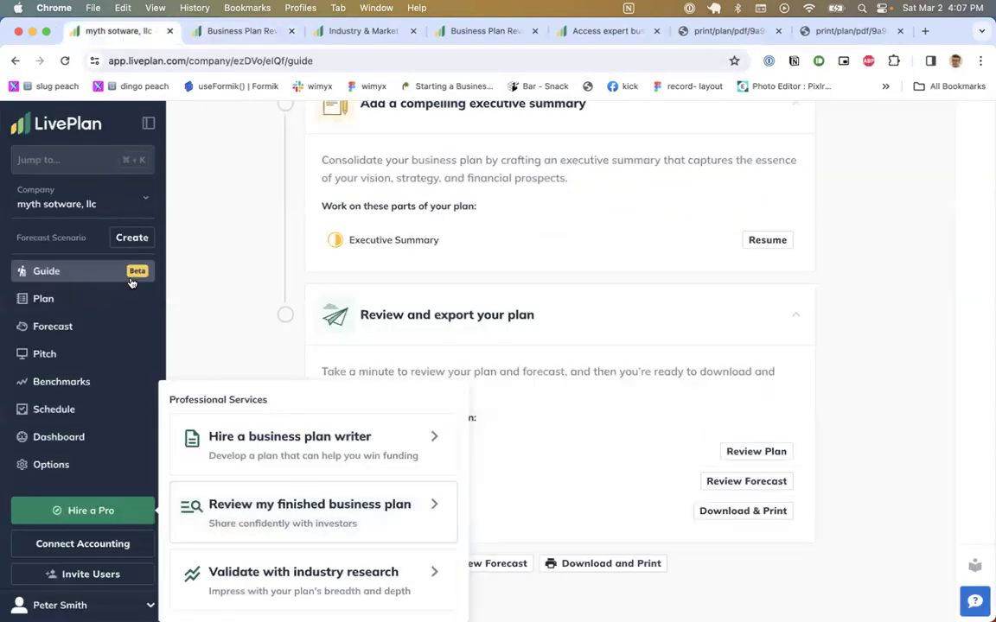
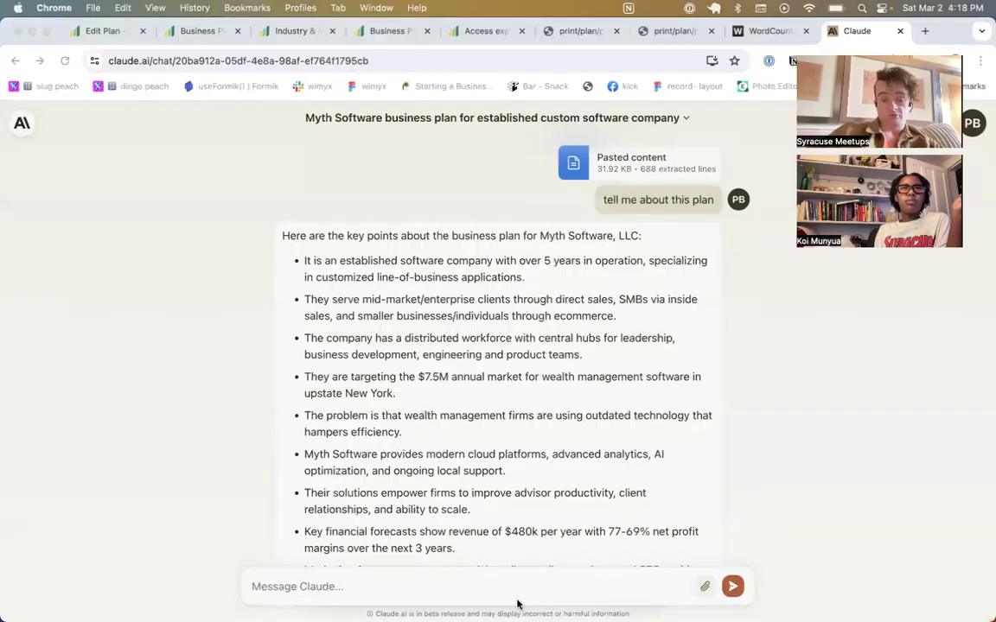
# Step: Type filler text 'fdajkfldaf' in the Claude message box, paste duplicates, then clear it
pyautogui.click(524, 579)
pyautogui.write('fdajkfldaf')
pyautogui.press('super+a')
pyautogui.press('super+x')
pyautogui.press('super+v')
pyautogui.press('super+v')
pyautogui.press('super+v')
pyautogui.press('super+v')
pyautogui.press('super+v')
pyautogui.press('super+v')
pyautogui.press('super+v')
pyautogui.press('super+v')
pyautogui.press('super+v')
pyautogui.press('super+v')
pyautogui.press('super+v')
pyautogui.press('super+v')
pyautogui.press('super+v')
pyautogui.press('super+v')
pyautogui.press('super+v')
pyautogui.press('super+v')
pyautogui.press('super+v')
pyautogui.press('super+v')
pyautogui.press('super+v')
pyautogui.press('super+v')
pyautogui.press('super+v')
pyautogui.press('super+v')
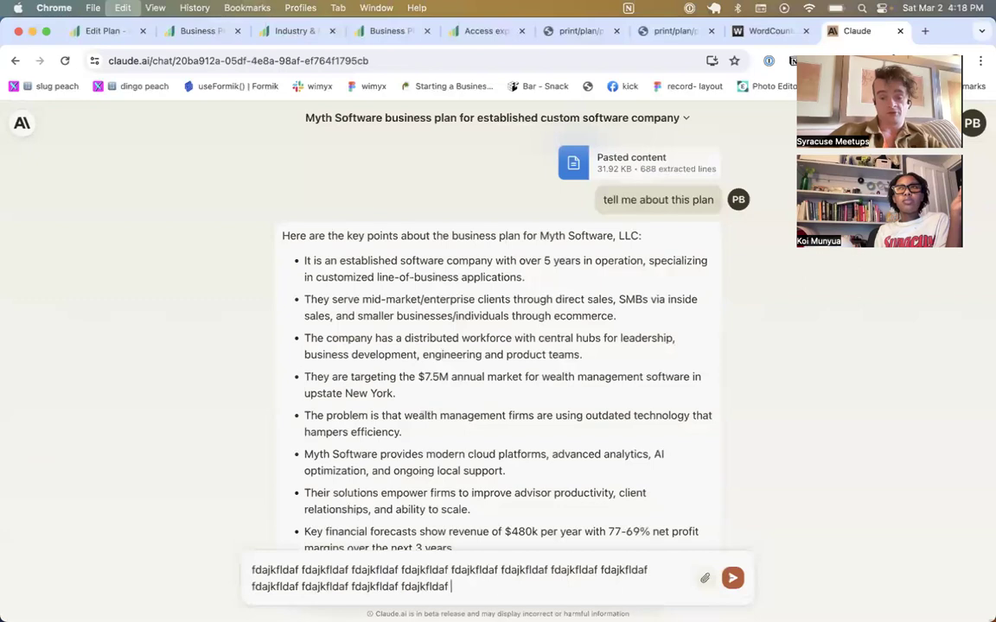
pyautogui.press('super+v')
pyautogui.press('super+v')
pyautogui.press('super+v')
pyautogui.press('super+v')
pyautogui.press('super+v')
pyautogui.press('super+v')
pyautogui.press('super+v')
pyautogui.press('super+v')
pyautogui.press('super+v')
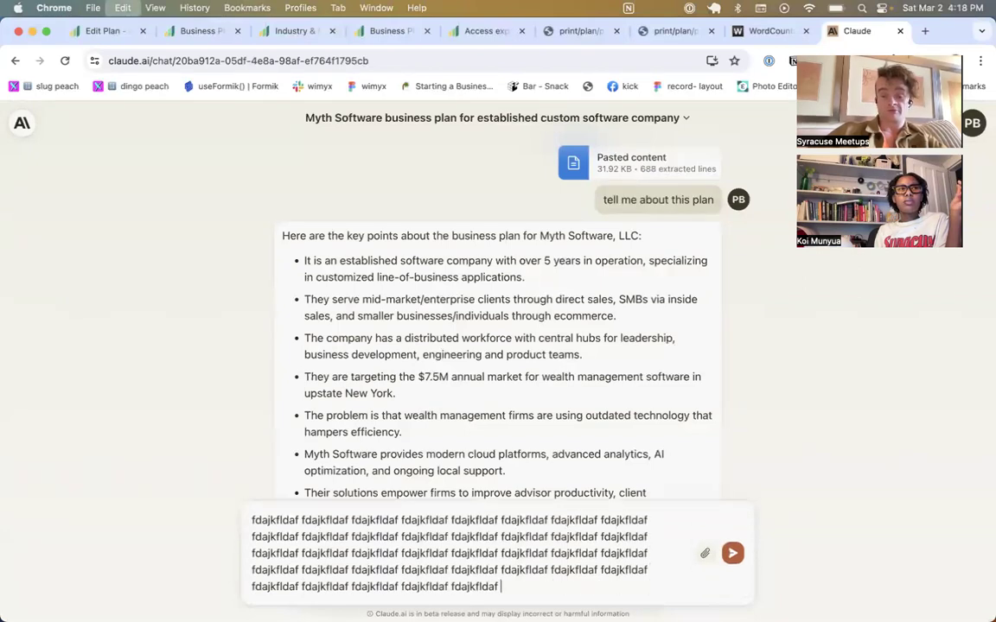
pyautogui.press('super+a')
pyautogui.press('BackSpace')
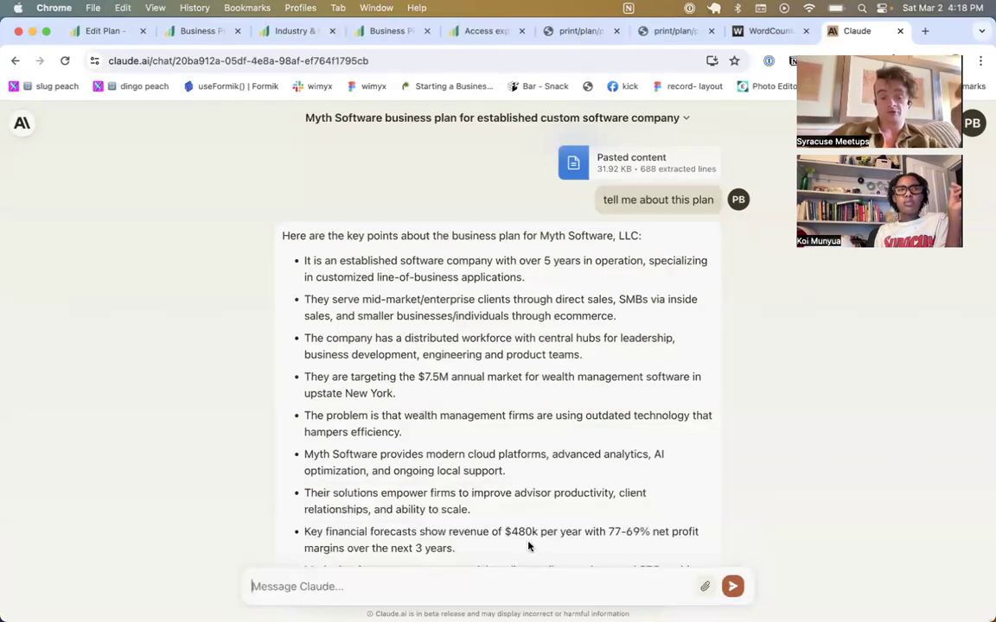
# Step: Fill the message with repeated pasted filler blocks, then switch to the plan PDF tab
pyautogui.scroll(-5, 527, 542)
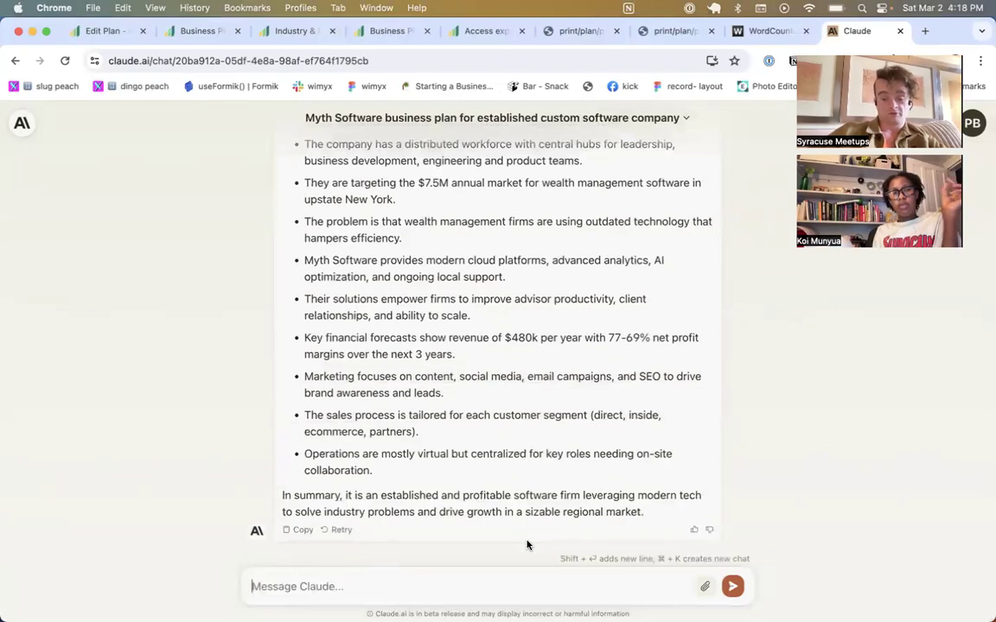
pyautogui.press('super+v')
pyautogui.press('super+v')
pyautogui.press('super+v')
pyautogui.press('super+v')
pyautogui.press('super+v')
pyautogui.press('super+v')
pyautogui.press('super+v')
pyautogui.press('super+v')
pyautogui.press('super+v')
pyautogui.press('super+v')
pyautogui.press('super+v')
pyautogui.press('super+v')
pyautogui.press('super+a')
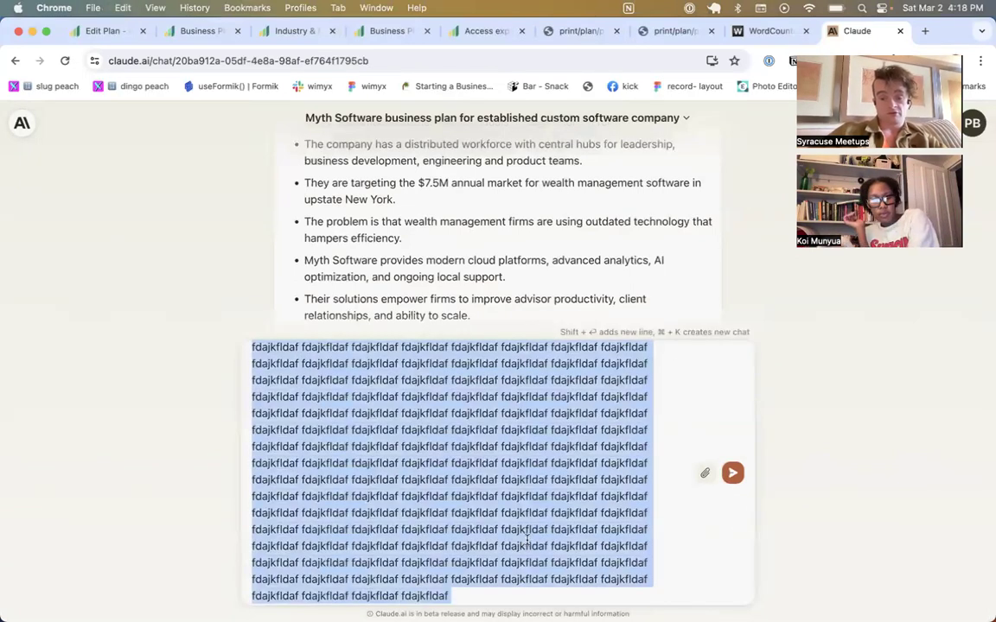
pyautogui.press('super+v')
pyautogui.press('super+a')
pyautogui.press('super+v')
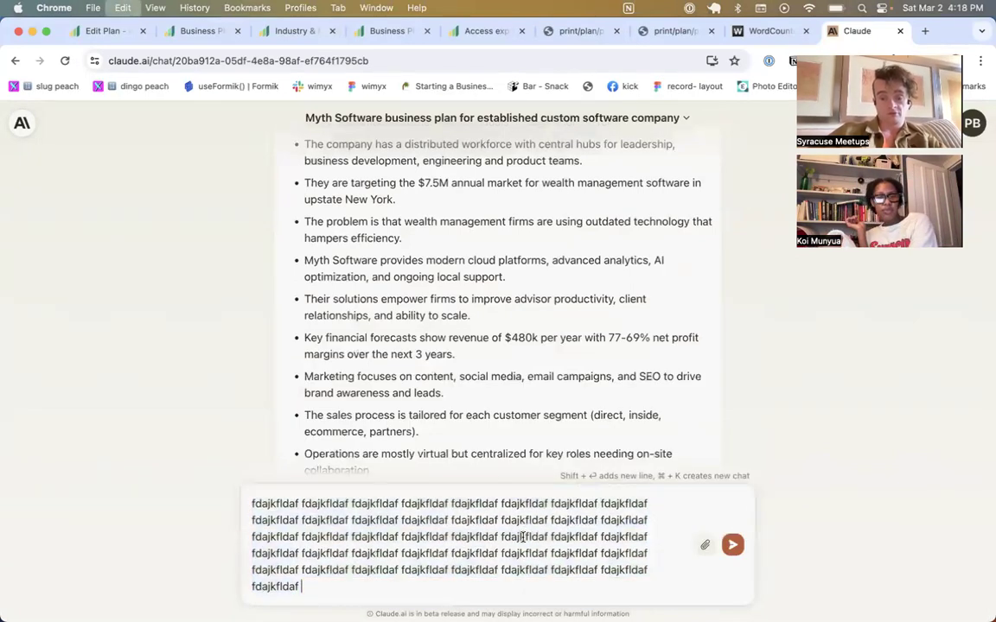
pyautogui.press('super+v')
pyautogui.press('super+v')
pyautogui.press('super+v')
pyautogui.press('super+v')
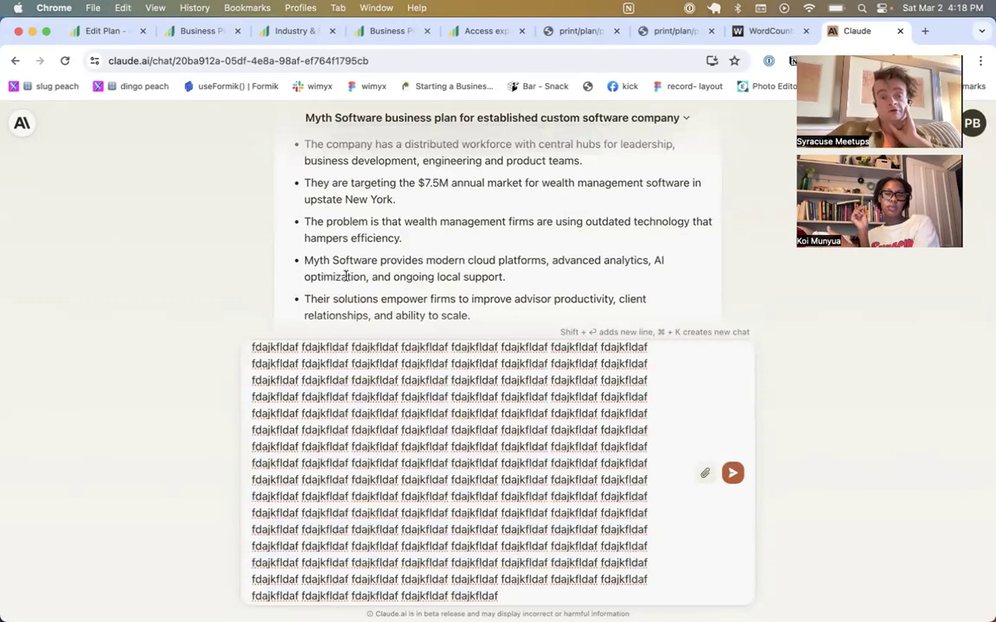
pyautogui.scroll(5, 346, 275)
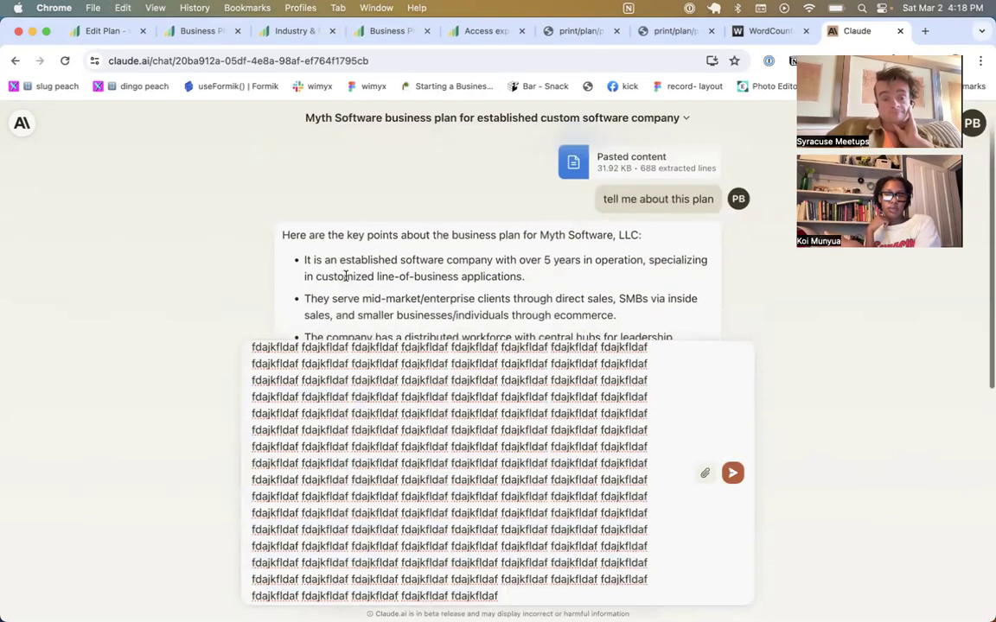
pyautogui.scroll(-8, 346, 276)
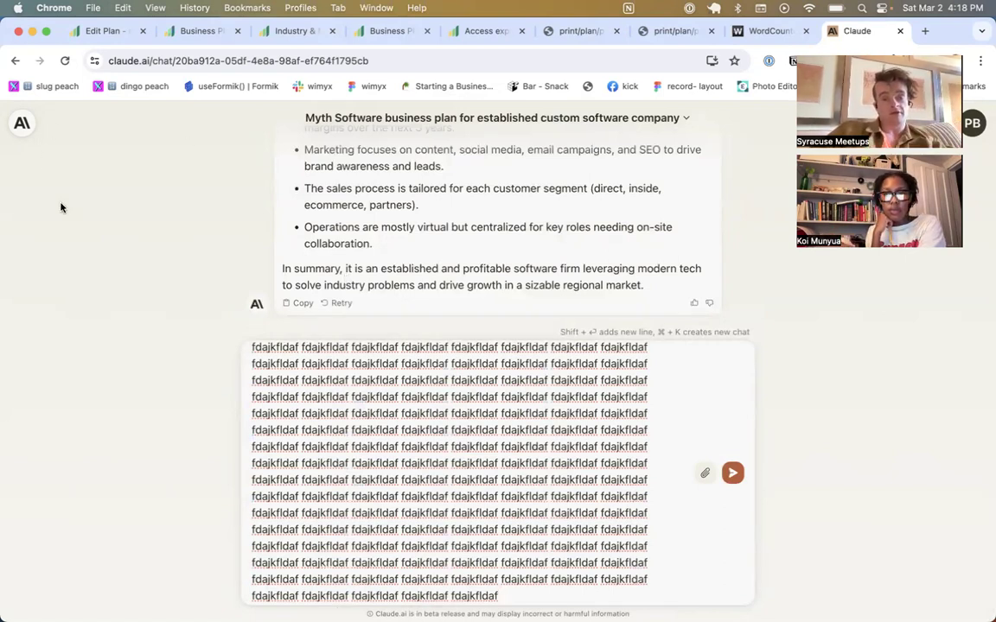
pyautogui.press('super+alt+Left')
pyautogui.press('super+alt+Left')
pyautogui.press('super+alt+Left')
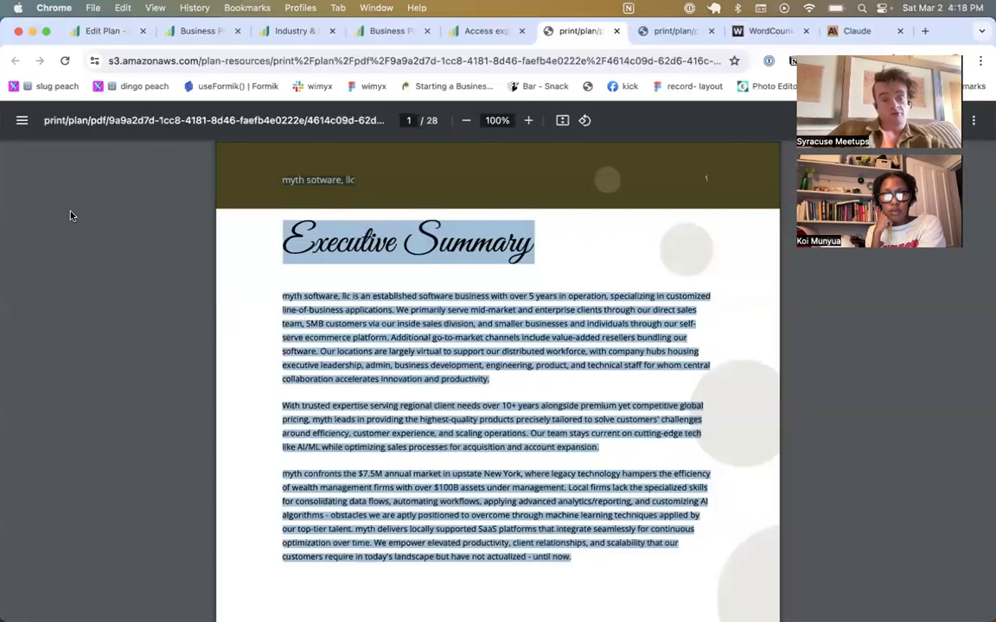
pyautogui.press('super+alt+Left')
pyautogui.press('super+alt+Left')
pyautogui.press('super+alt+Left')
pyautogui.press('super+alt+Left')
pyautogui.press('super+alt+Left')
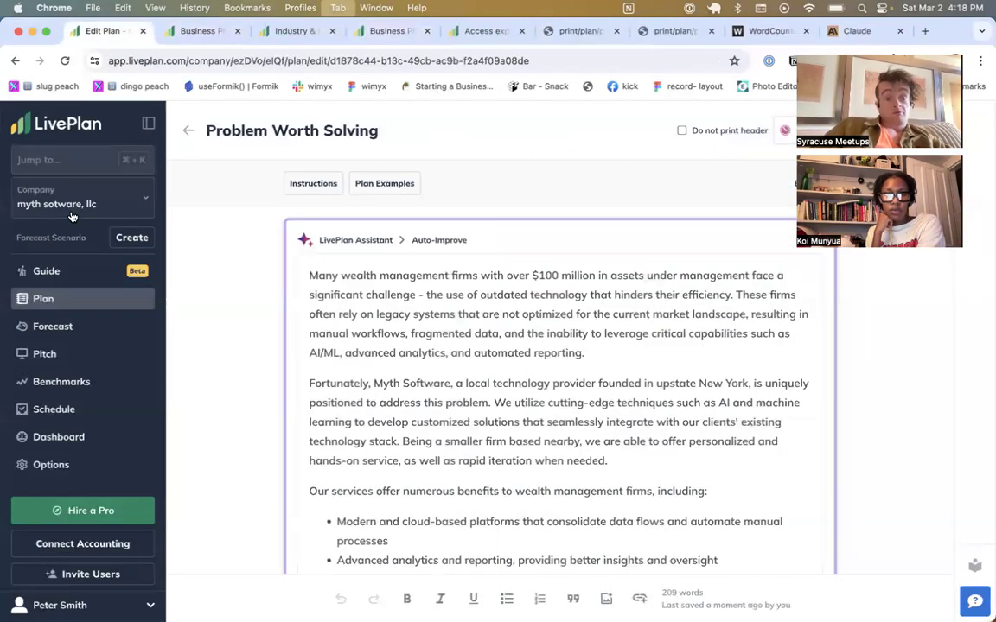
# Step: Publish the myth sotware, llc pitch as a web page, select its link, and search Spotlight for Safari
pyautogui.click(73, 354)
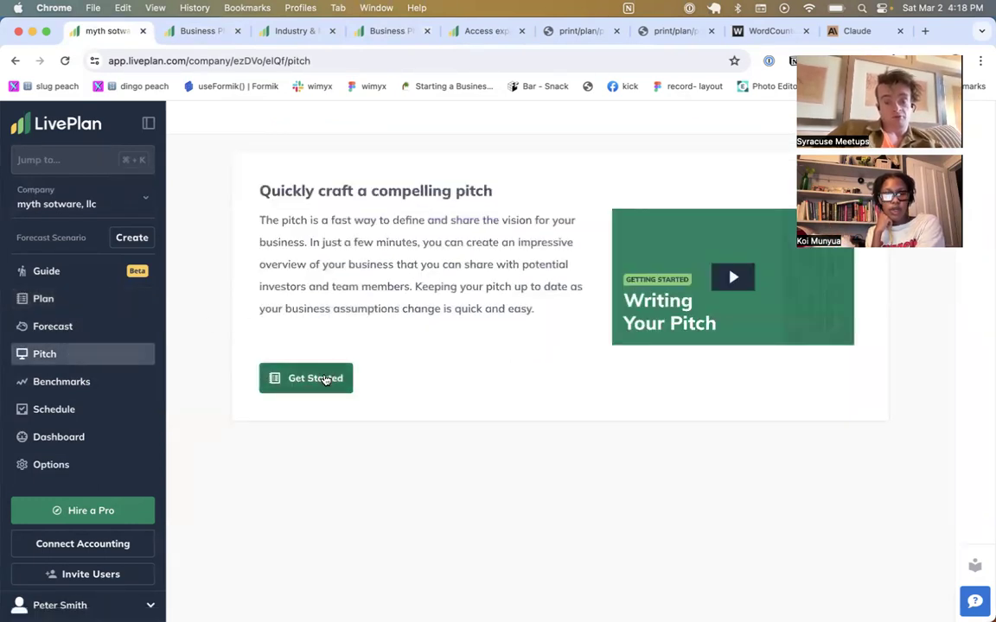
pyautogui.click(326, 380)
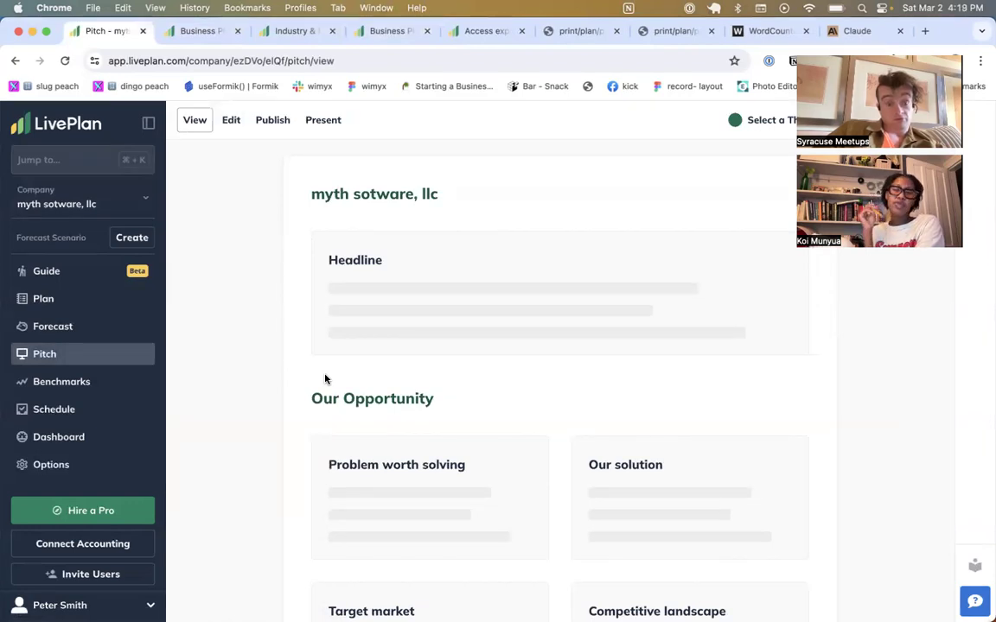
pyautogui.scroll(-10, 325, 377)
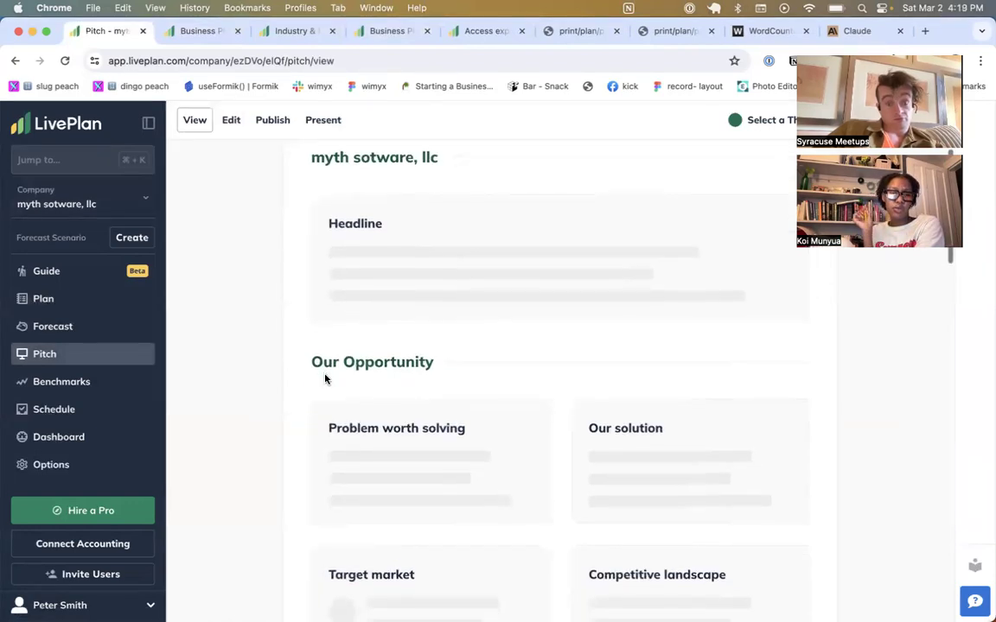
pyautogui.click(282, 121)
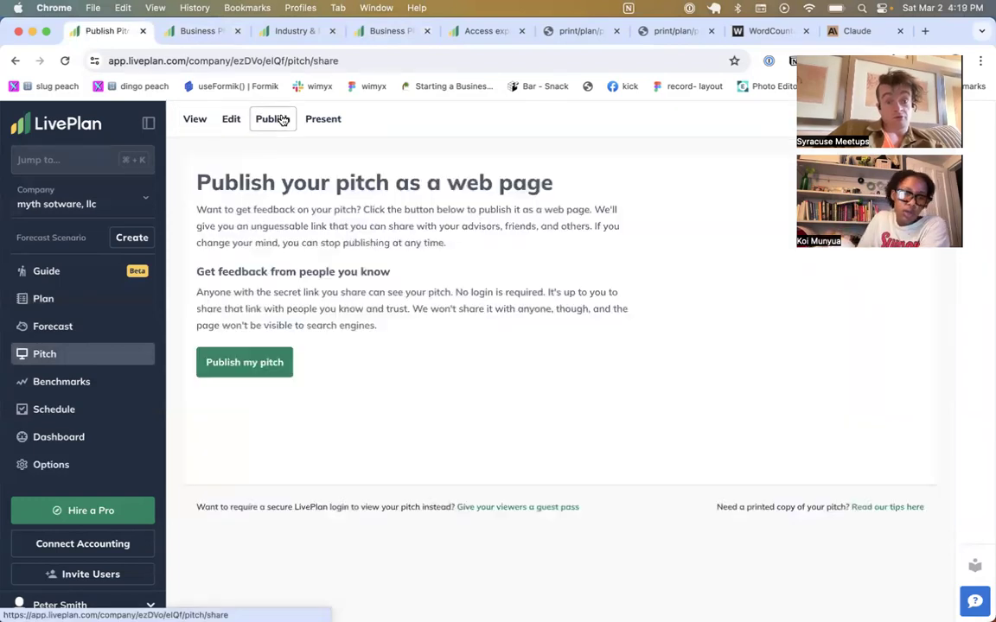
pyautogui.click(247, 361)
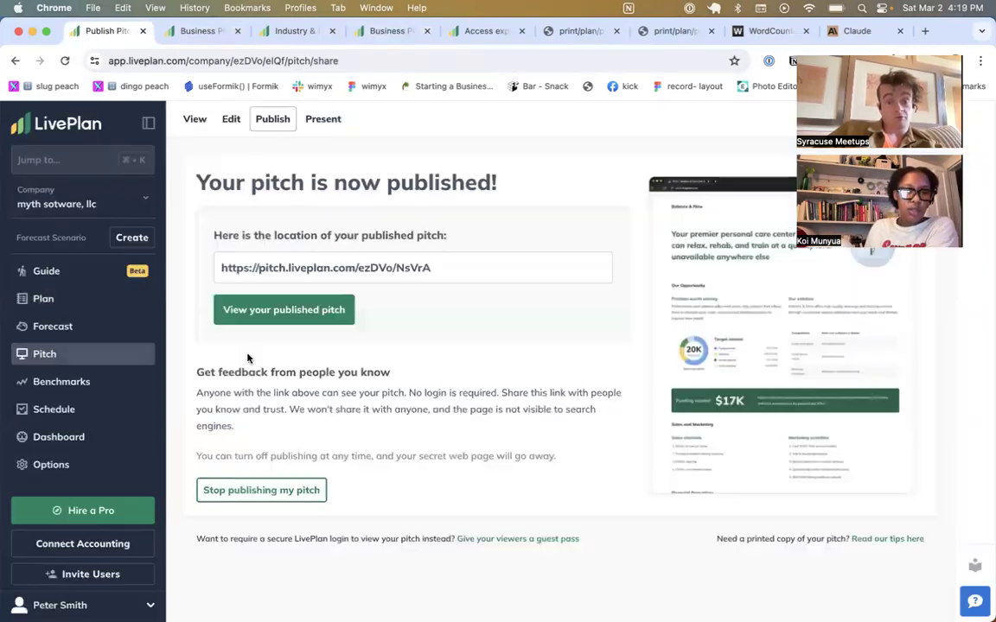
pyautogui.click(290, 270)
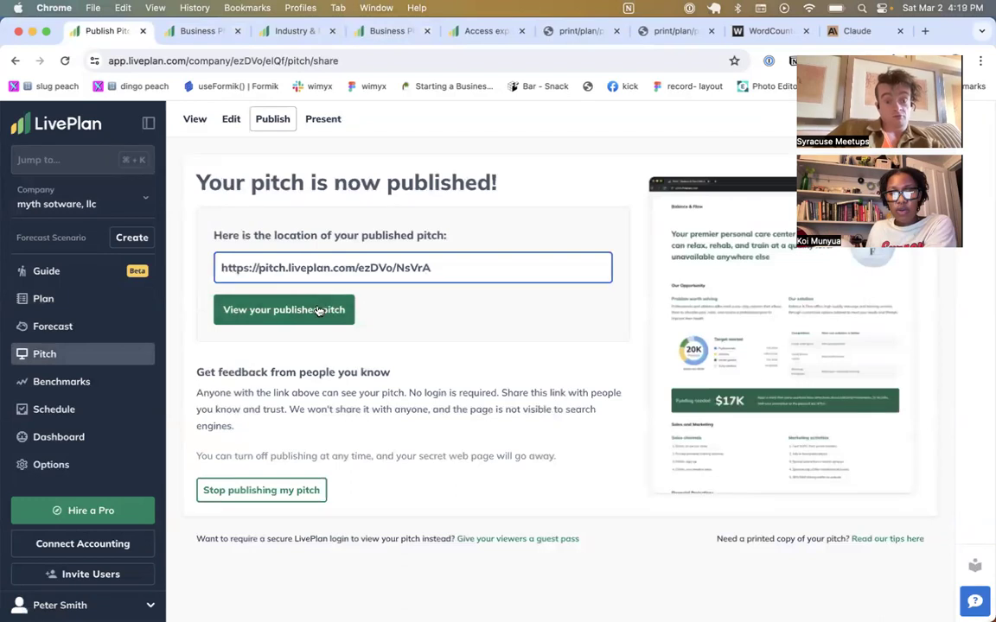
pyautogui.press('super+space')
pyautogui.write('safari')
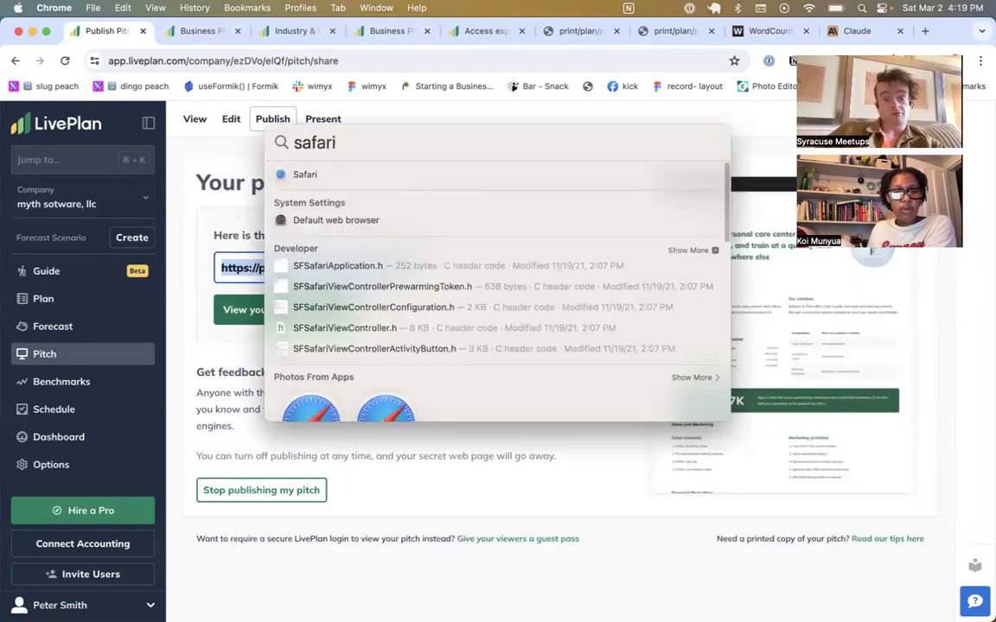
# Step: Load the published pitch link in Safari and scroll through its sections and charts
pyautogui.press('Return')
pyautogui.press('super+l')
pyautogui.press('super+v')
pyautogui.press('Return')
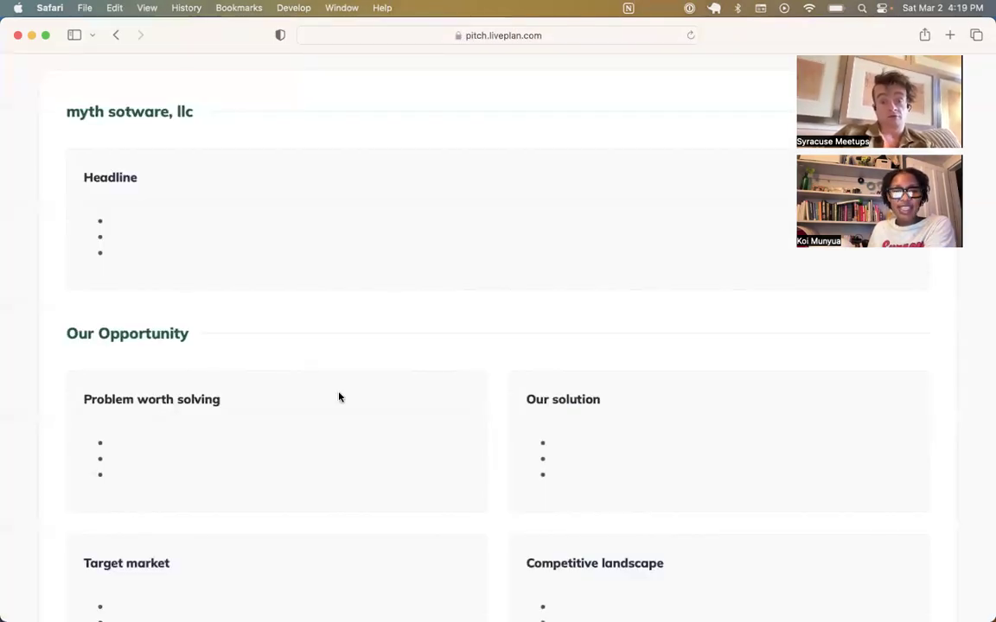
pyautogui.scroll(-10, 369, 507)
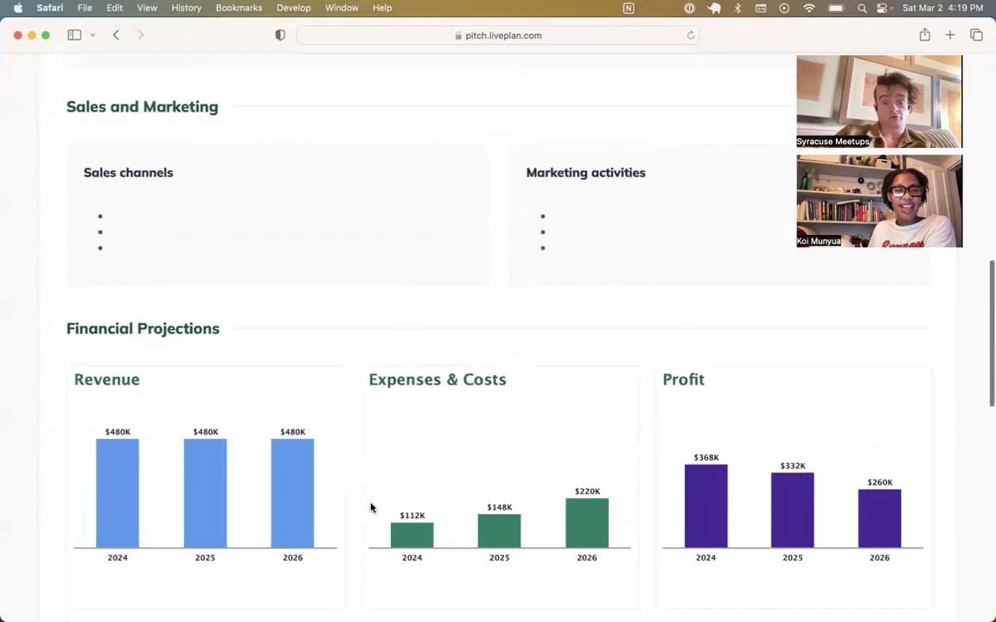
pyautogui.scroll(-10, 370, 507)
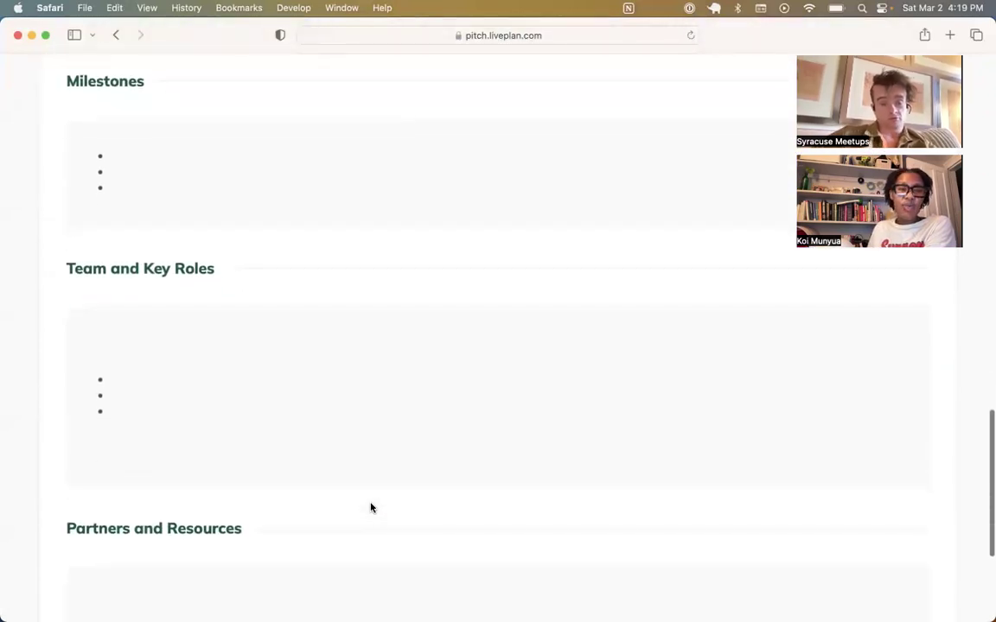
pyautogui.scroll(-3, 370, 508)
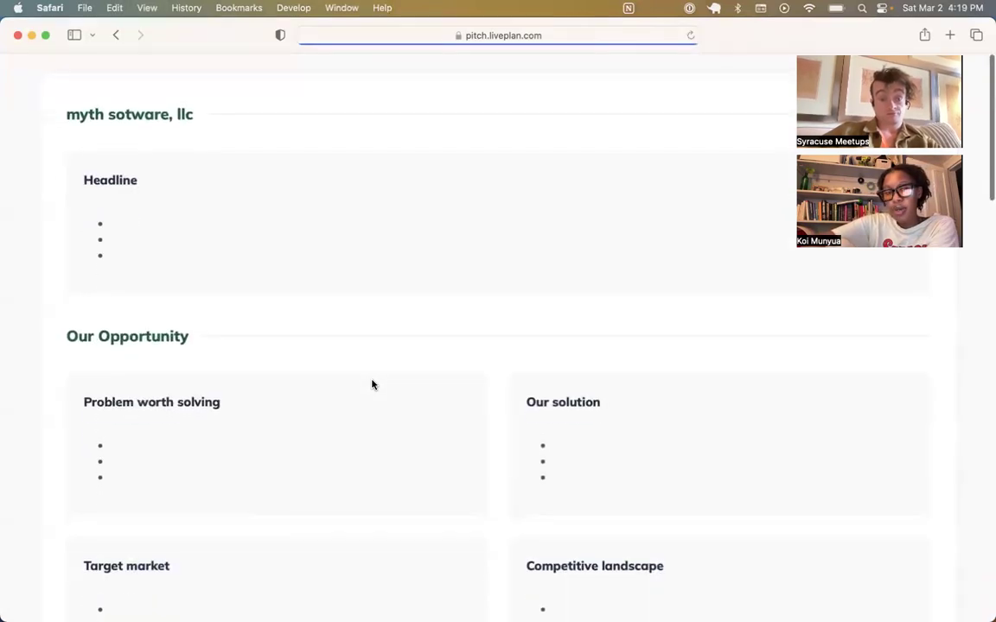
# Step: Back in Chrome, open the published pitch in a new tab
pyautogui.press('super+Tab')
pyautogui.click(472, 351)
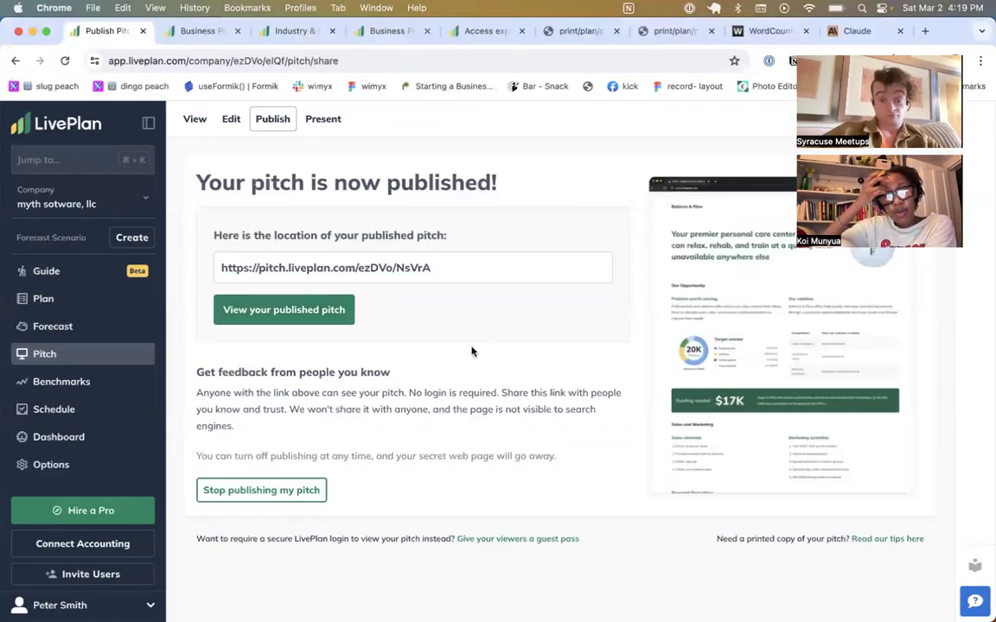
pyautogui.click(338, 318)
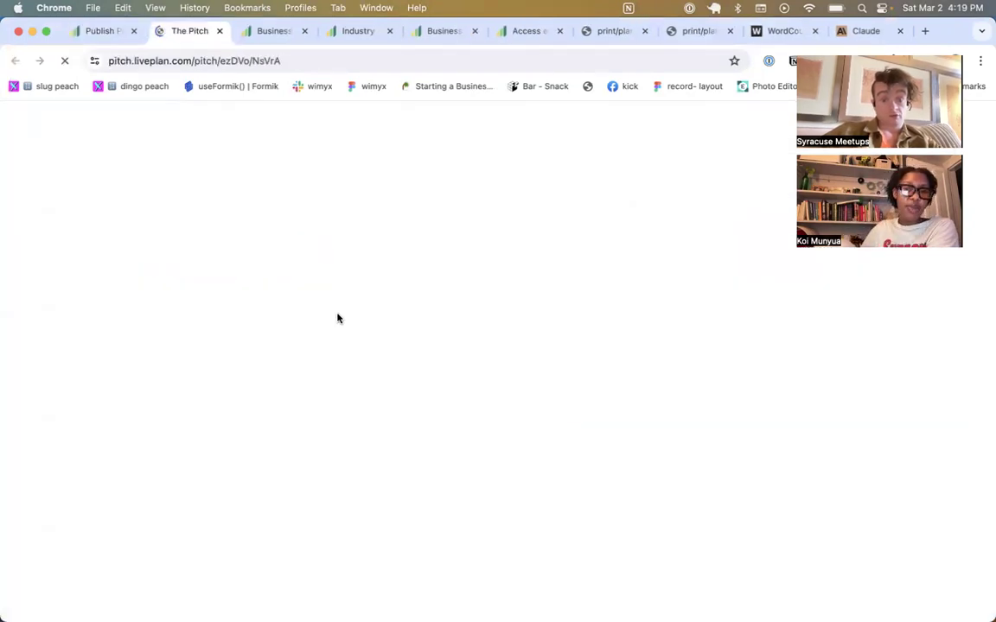
# Step: Close the published pitch tab and open the pitch in edit mode
pyautogui.press('super+w')
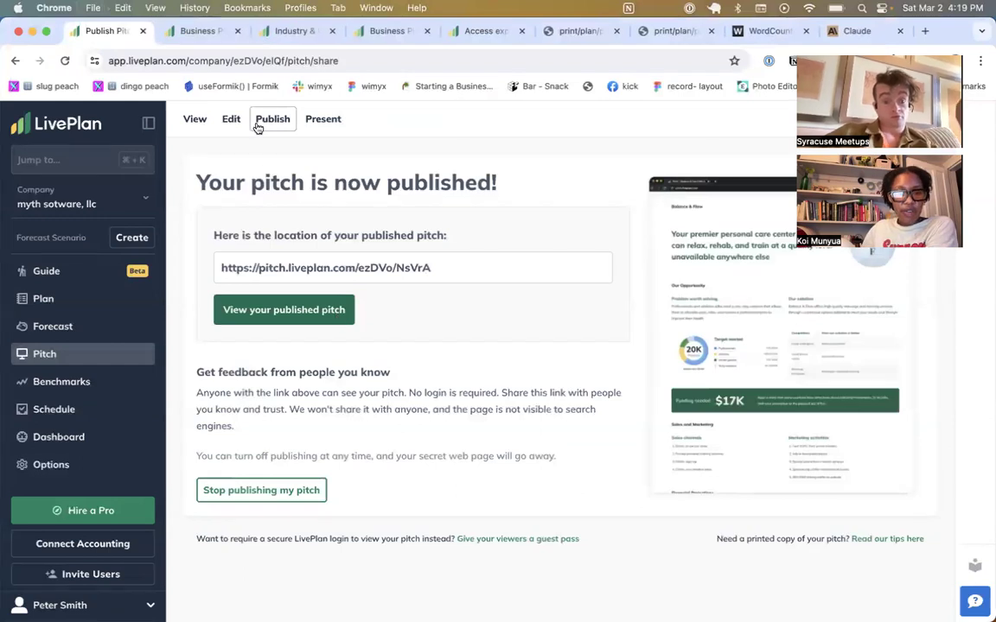
pyautogui.click(188, 119)
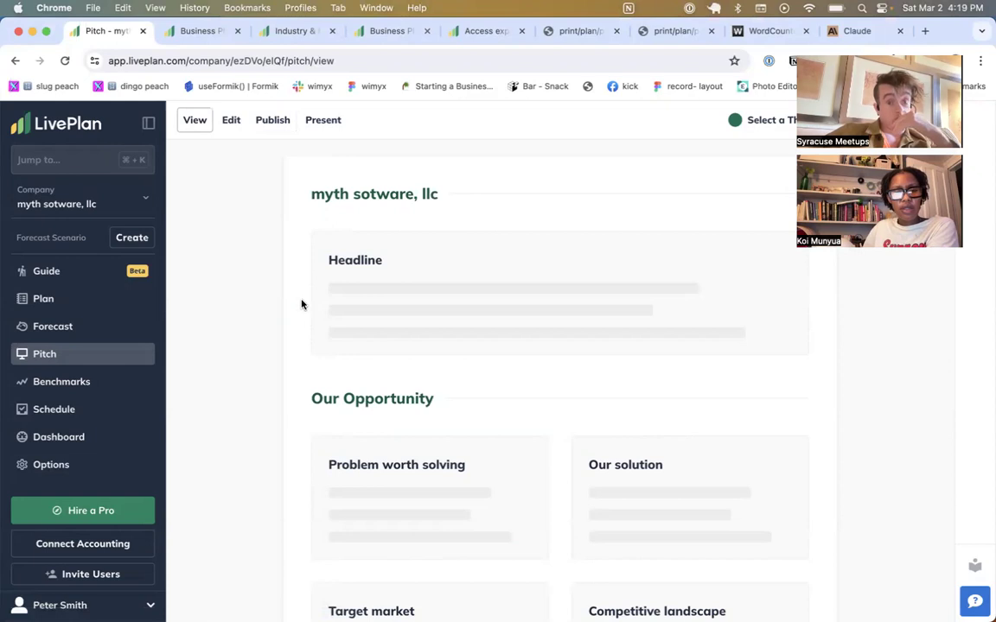
pyautogui.click(231, 122)
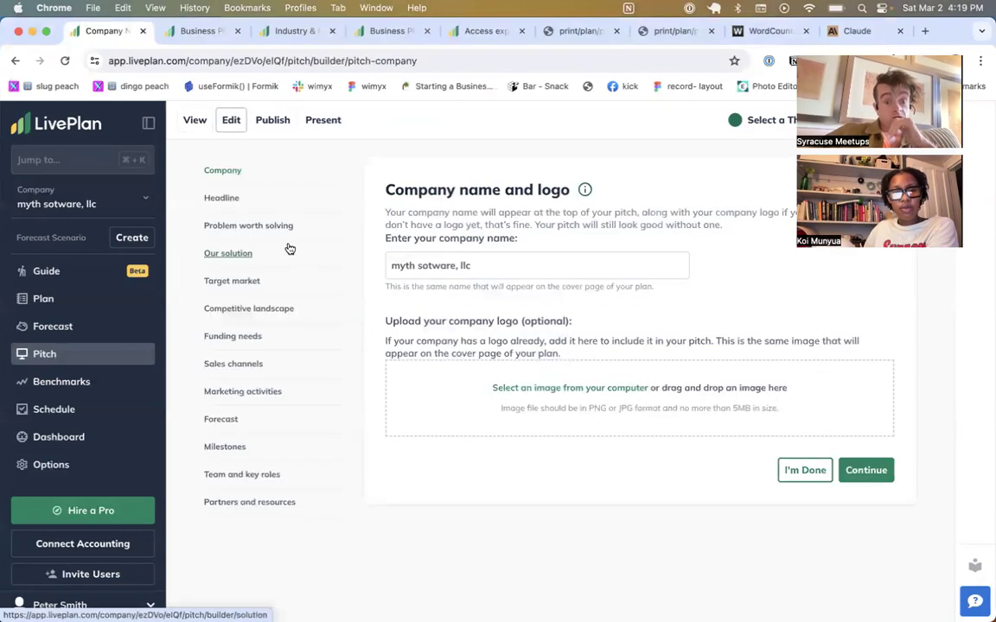
# Step: Step through Headline, Problem worth solving, Our solution, Target market to Competitive landscape
pyautogui.click(223, 199)
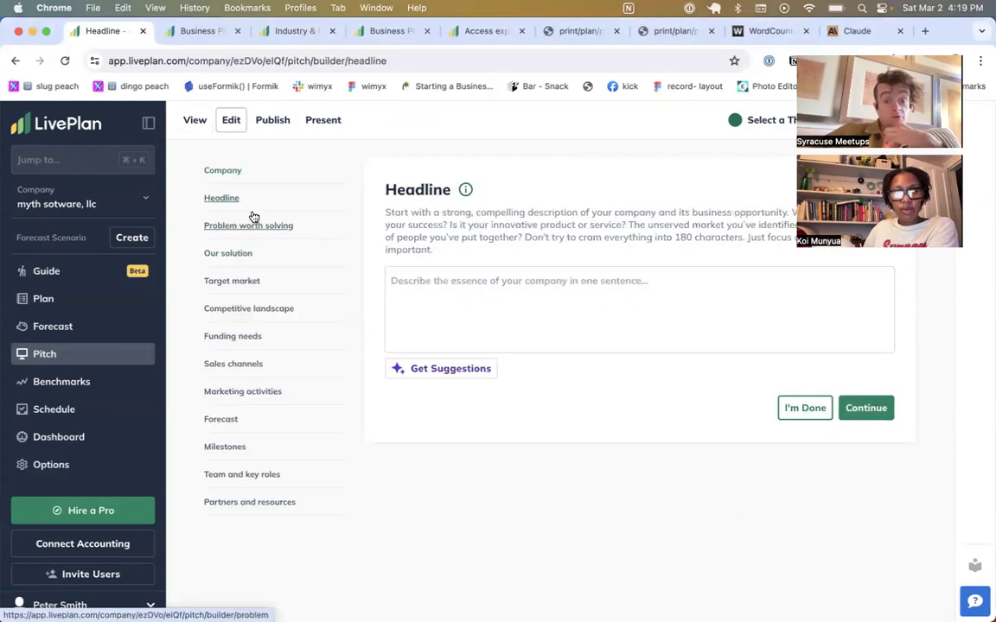
pyautogui.click(253, 228)
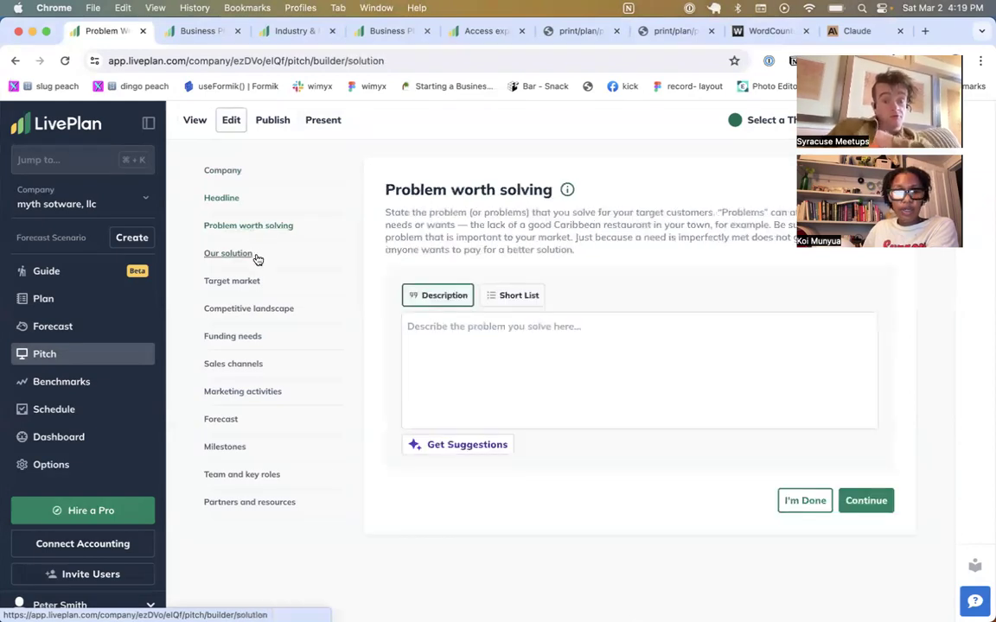
pyautogui.click(256, 255)
pyautogui.click(256, 281)
pyautogui.click(260, 312)
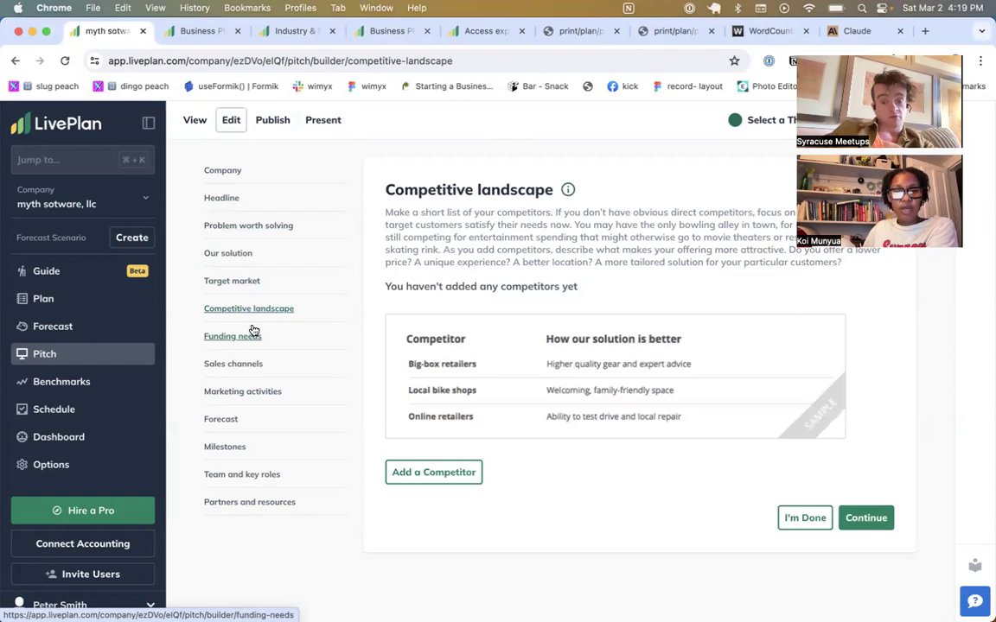
# Step: Cancel the Add a Competitor form and go via Forecast to Marketing activities
pyautogui.click(419, 478)
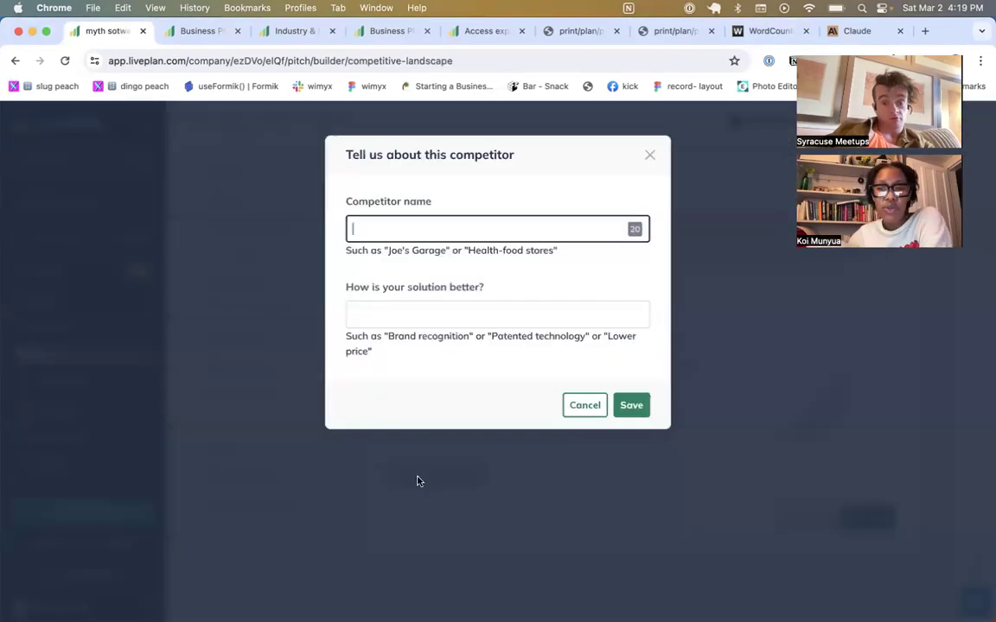
pyautogui.click(573, 404)
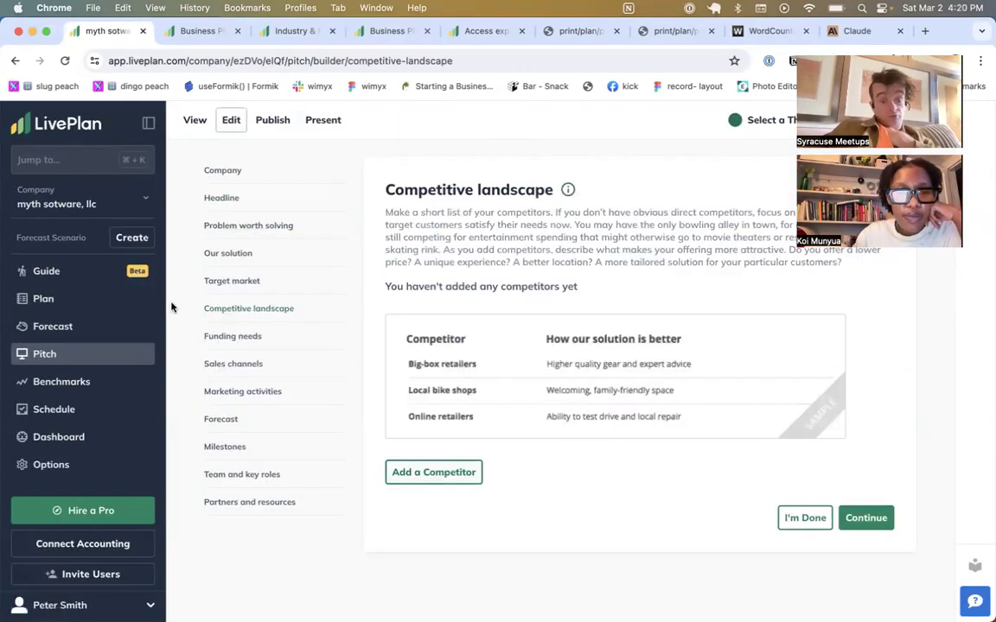
pyautogui.click(227, 420)
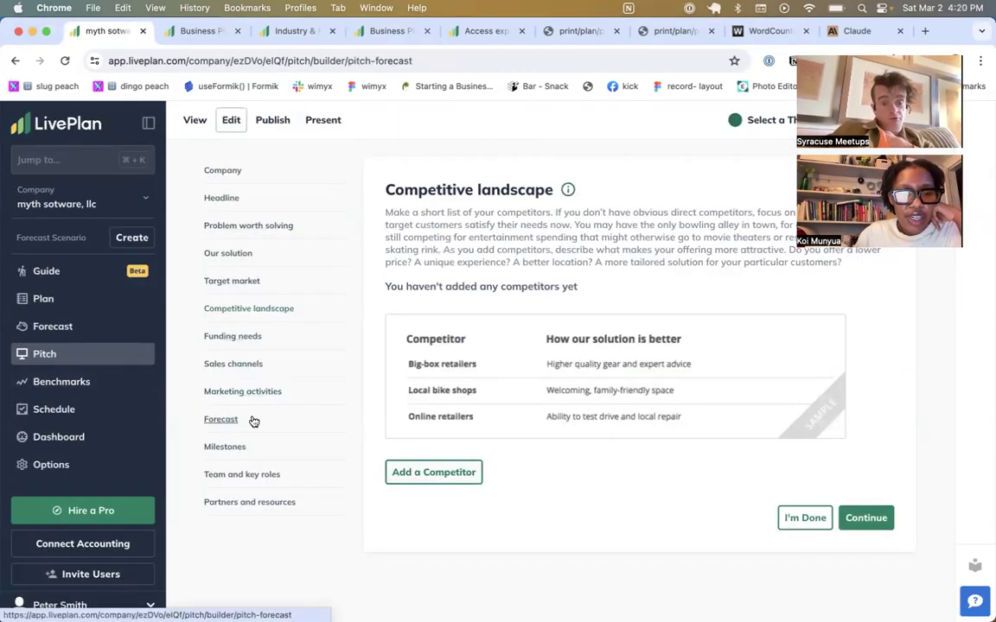
pyautogui.scroll(-2, 393, 394)
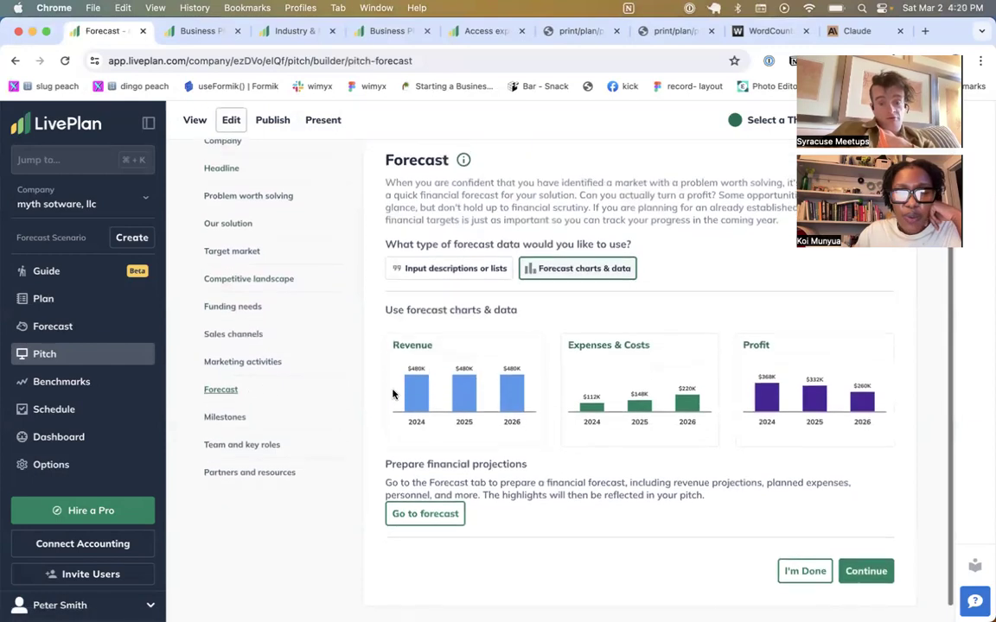
pyautogui.click(226, 345)
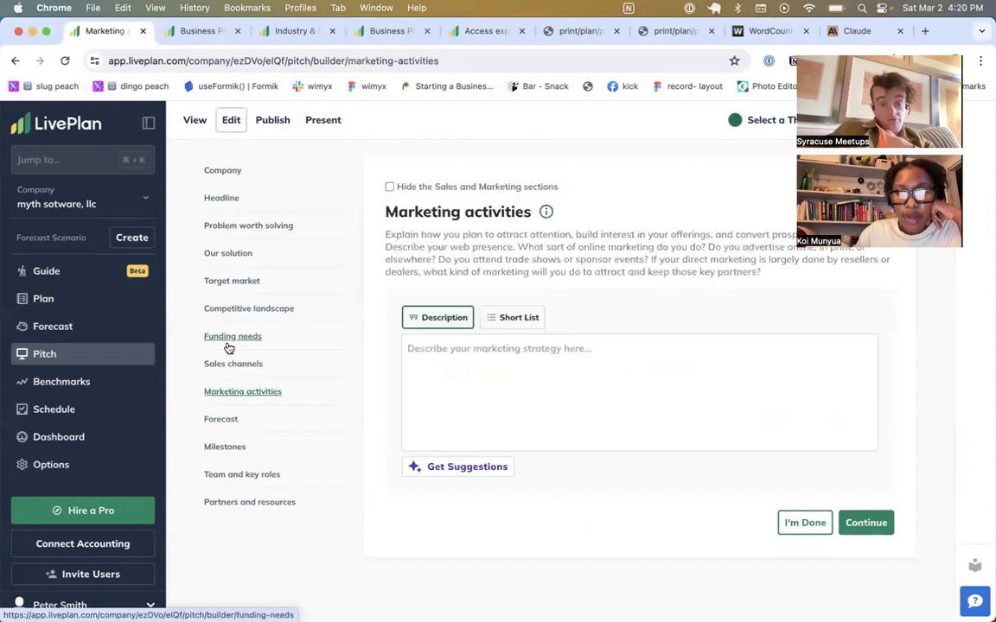
# Step: Insert the AI suggestion 'Advertise on industry podcasts to target professionals.' as the description
pyautogui.click(504, 325)
pyautogui.click(414, 325)
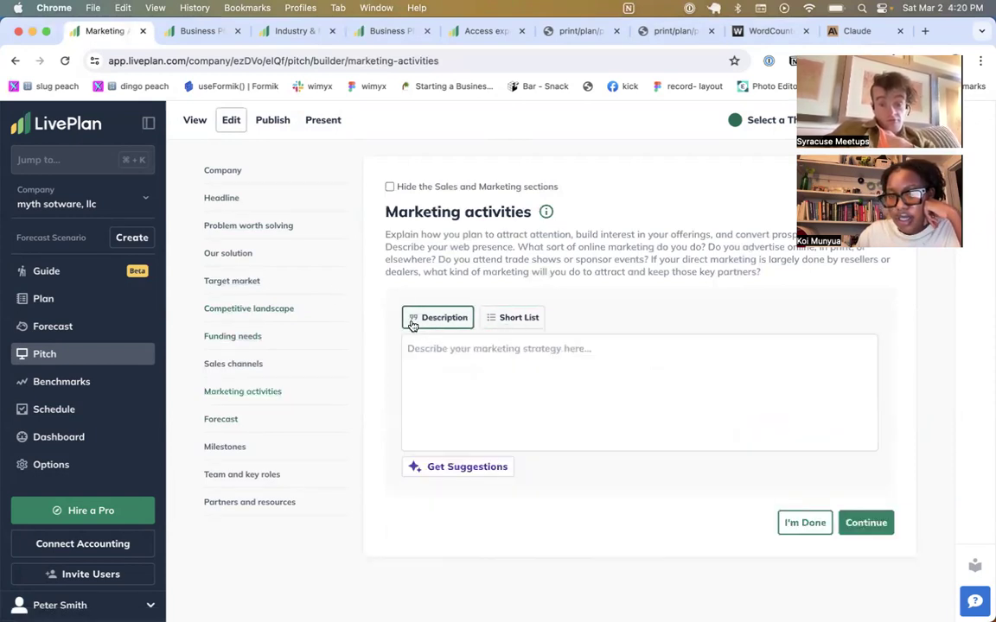
pyautogui.click(458, 467)
pyautogui.scroll(-2, 467, 432)
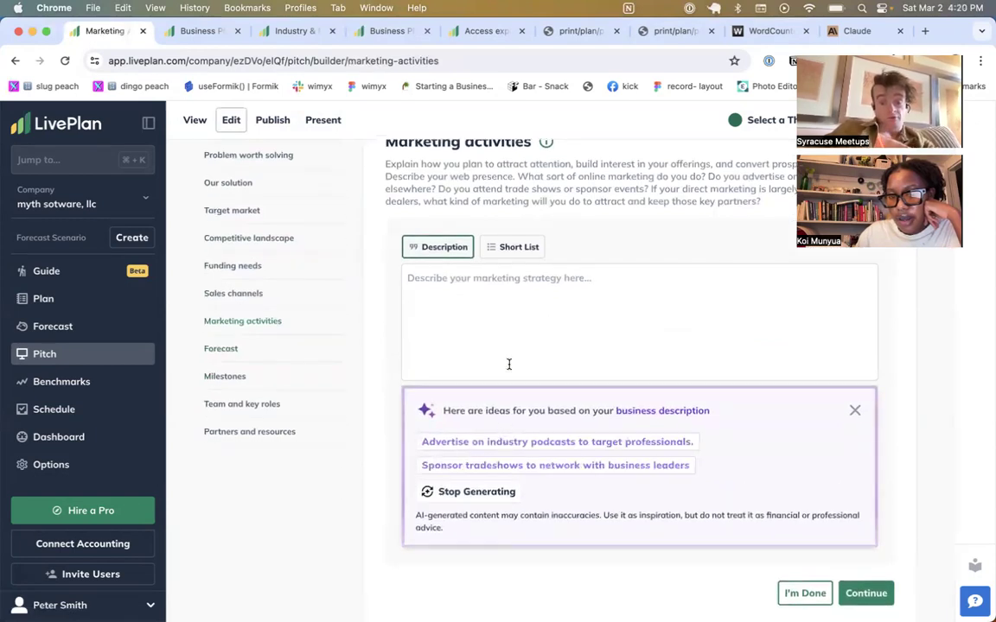
pyautogui.scroll(-2, 508, 364)
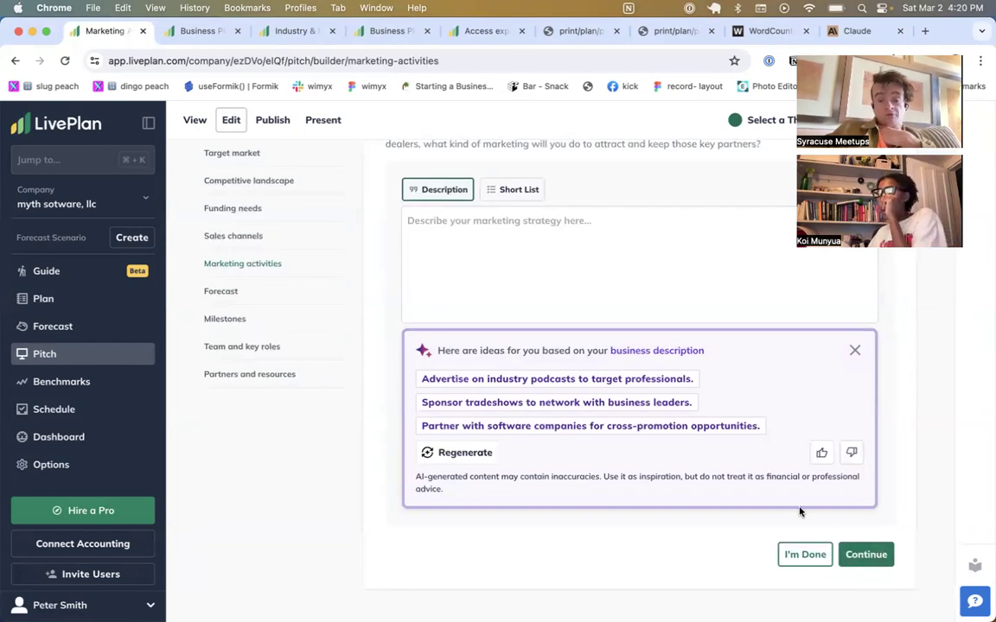
pyautogui.click(624, 374)
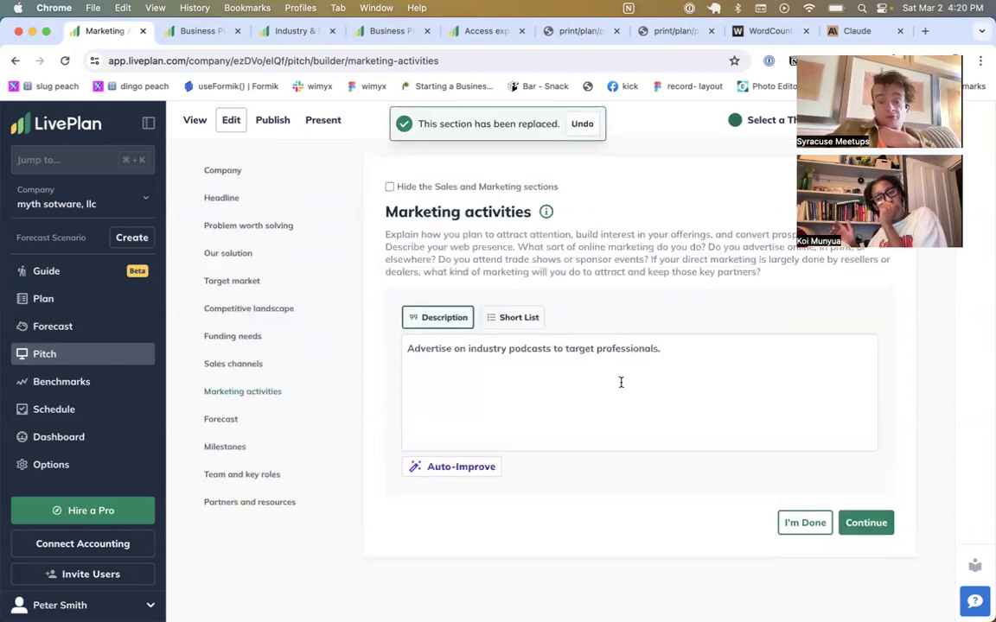
pyautogui.click(489, 365)
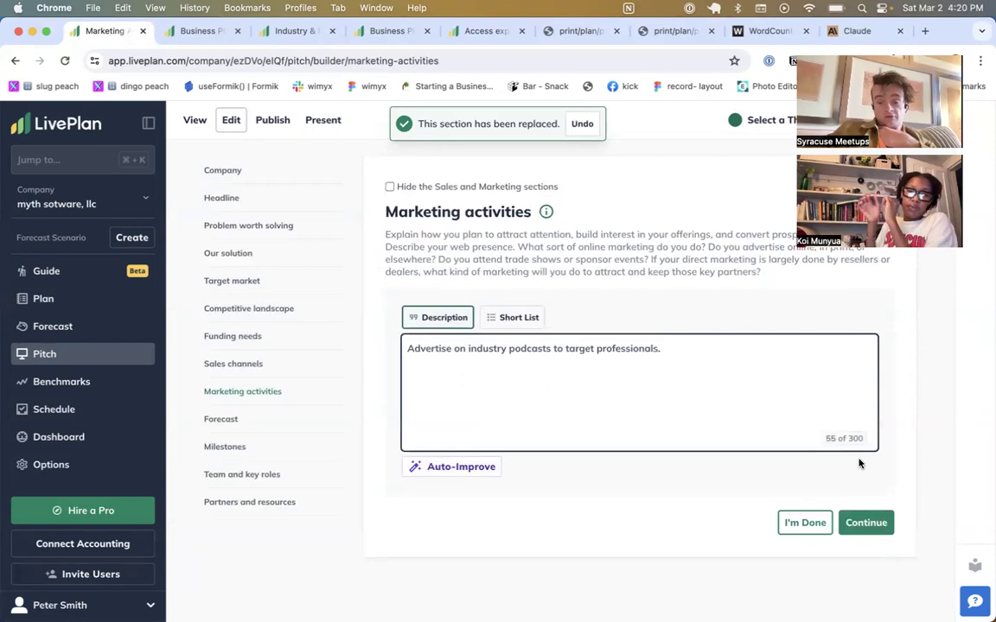
# Step: Continue past Marketing activities and Forecast, then finish at Milestones with I'm Done
pyautogui.click(866, 523)
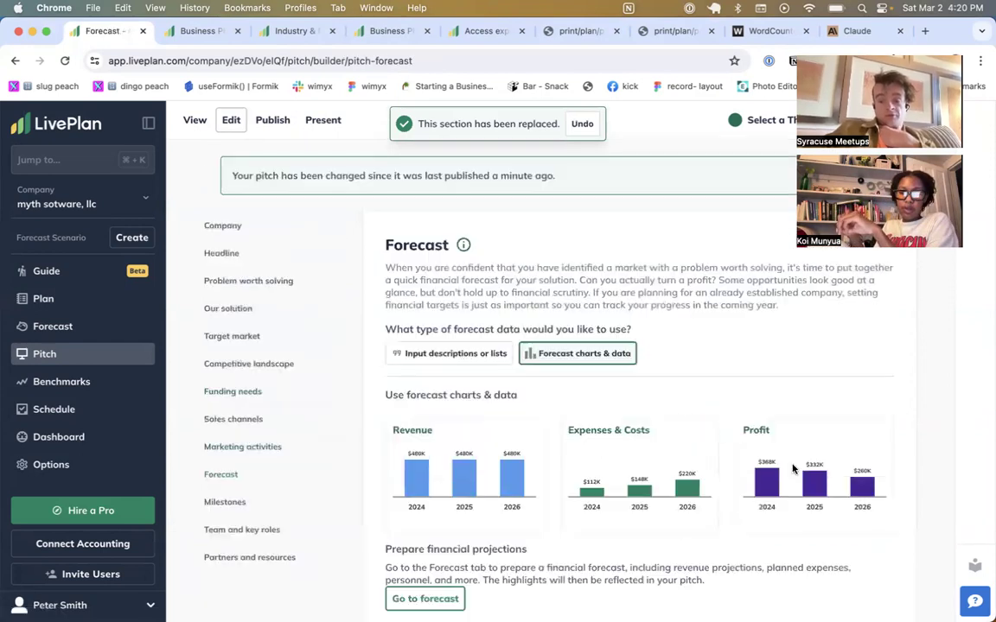
pyautogui.scroll(-3, 652, 372)
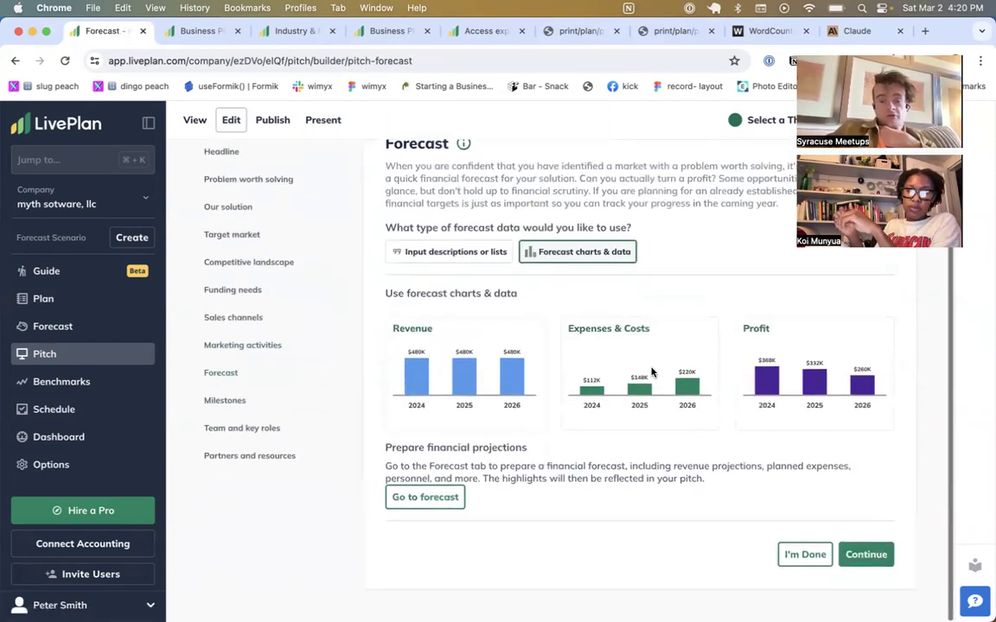
pyautogui.click(866, 554)
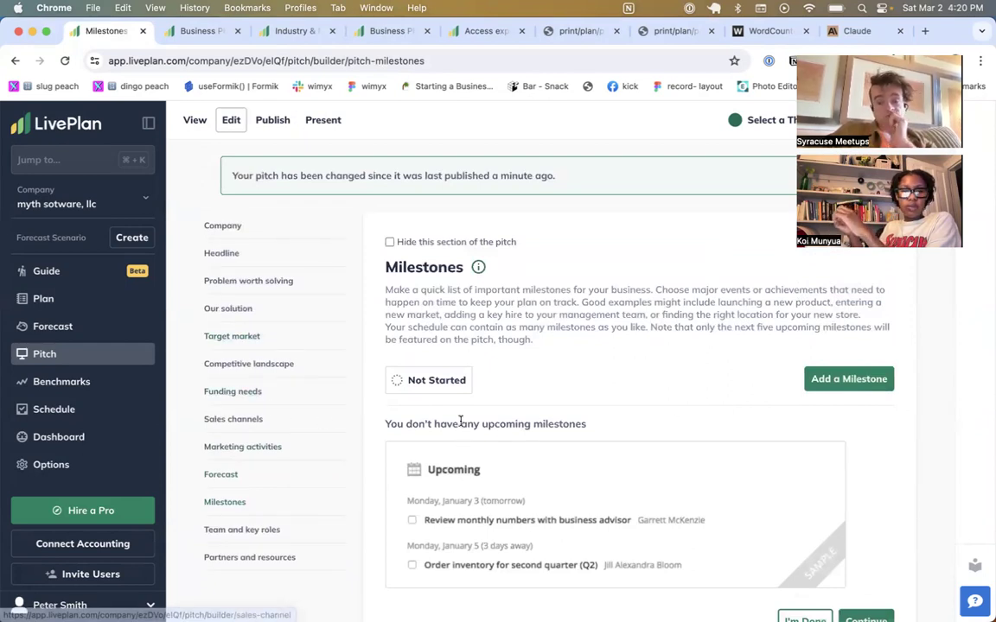
pyautogui.scroll(-1, 460, 421)
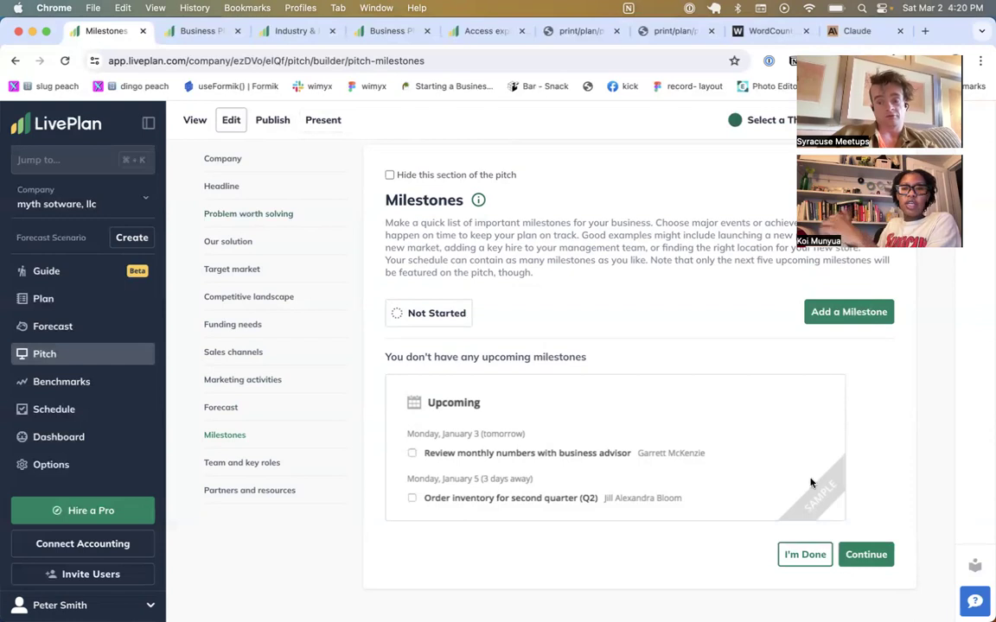
pyautogui.click(794, 554)
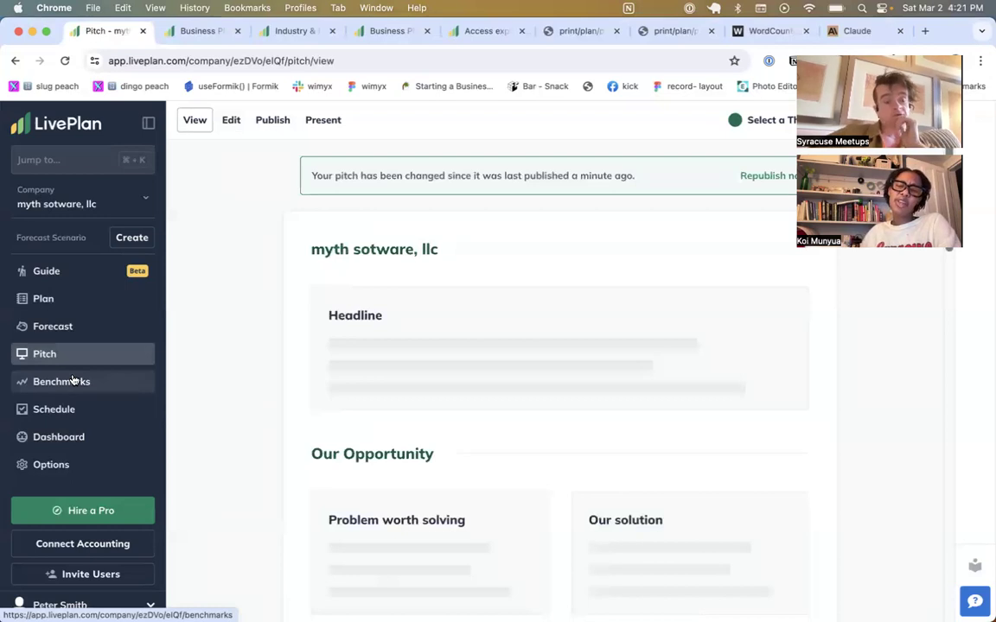
# Step: Go via Schedule to the Dashboard, opening and closing the company list without switching
pyautogui.click(59, 412)
pyautogui.click(63, 435)
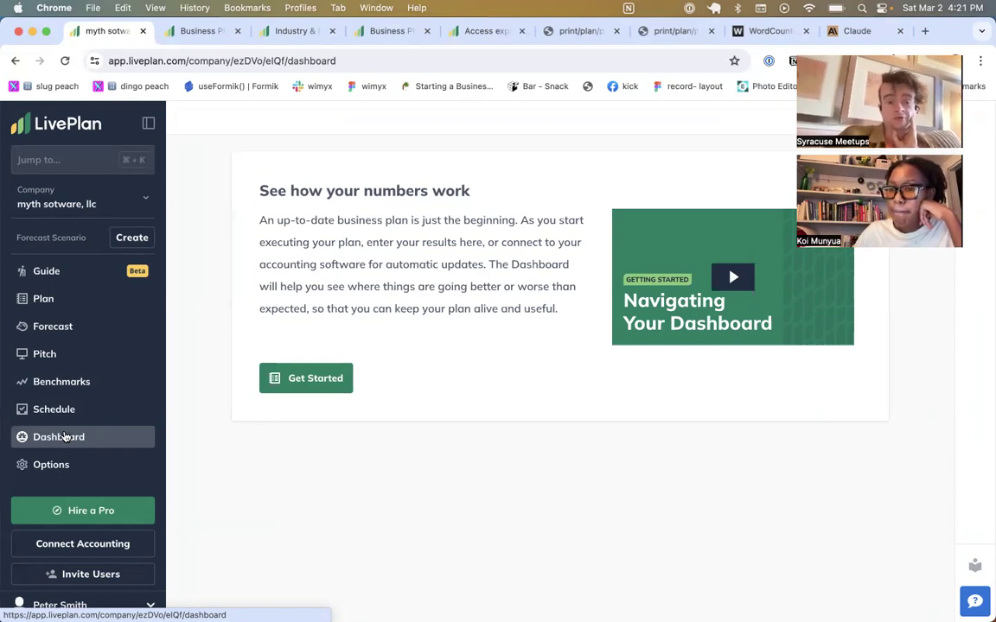
pyautogui.click(62, 204)
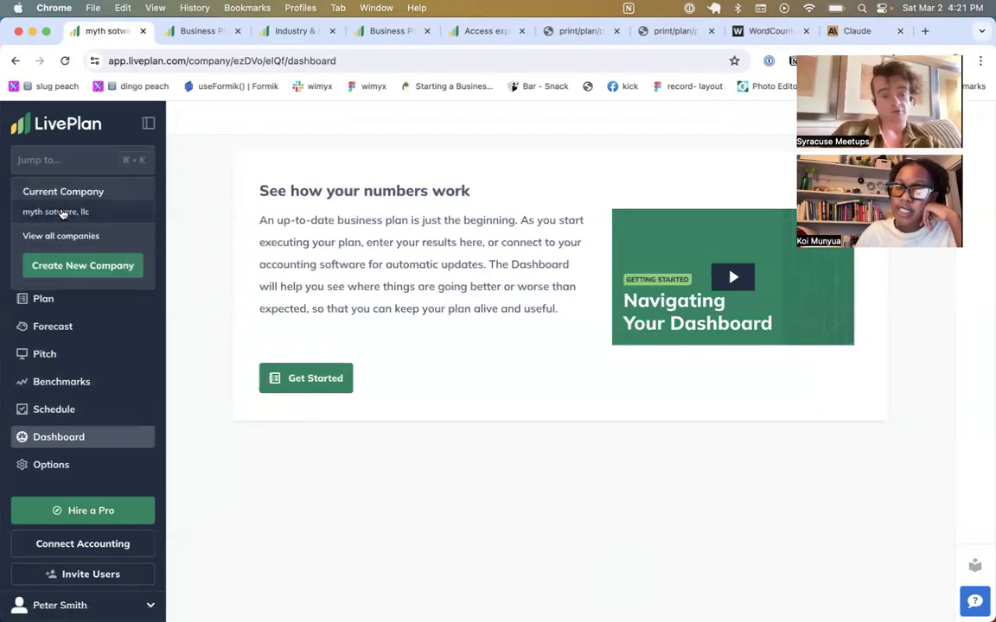
pyautogui.click(256, 242)
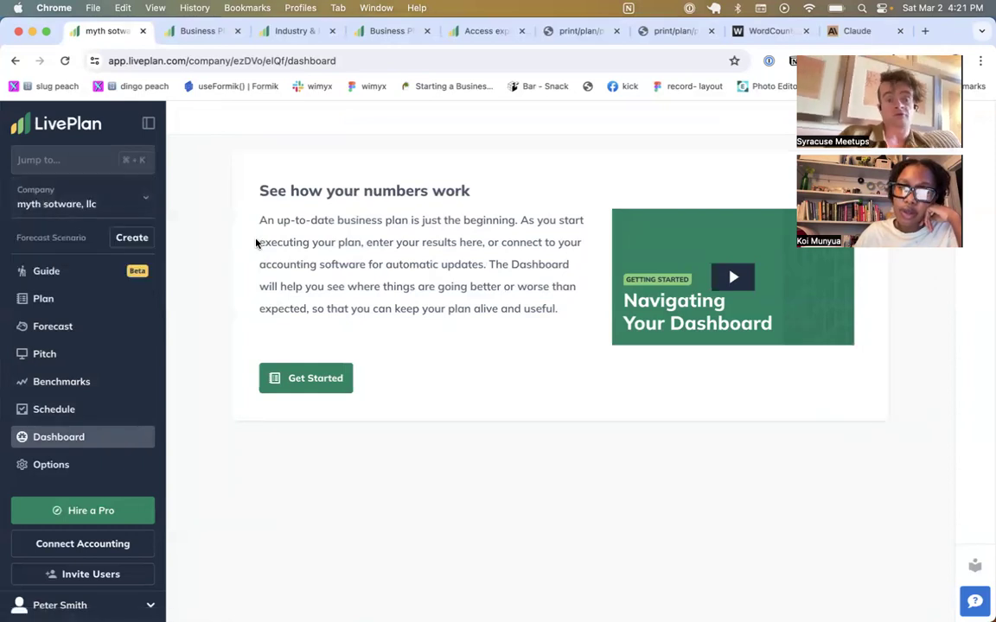